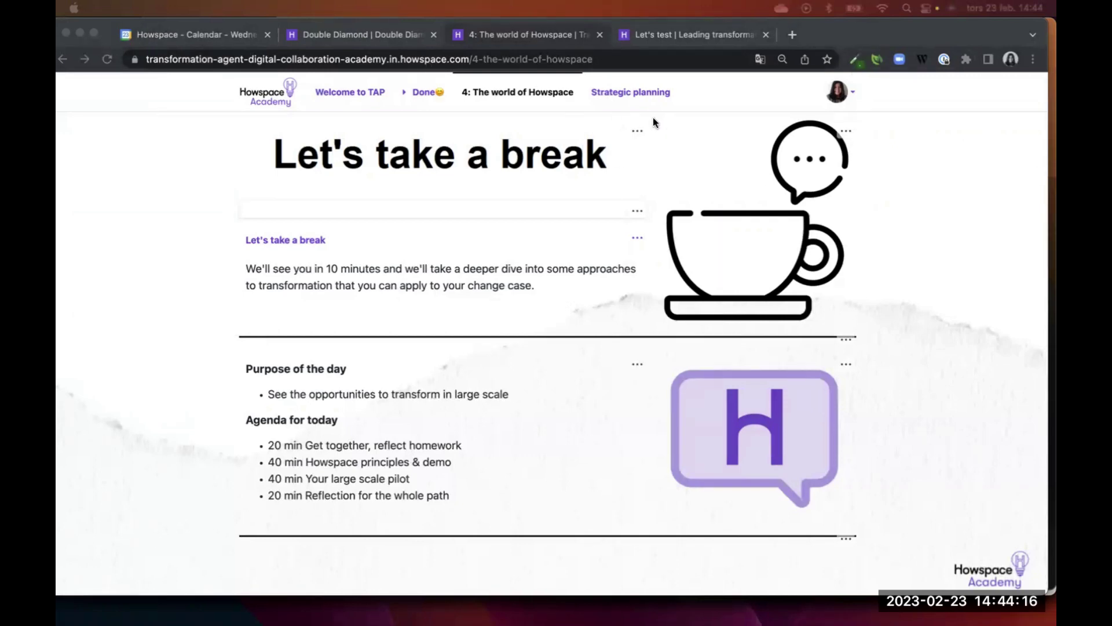
# Delete the existing Strategic planning page from the workspace, confirming the deletion with "yes"
pyautogui.click(630, 92)
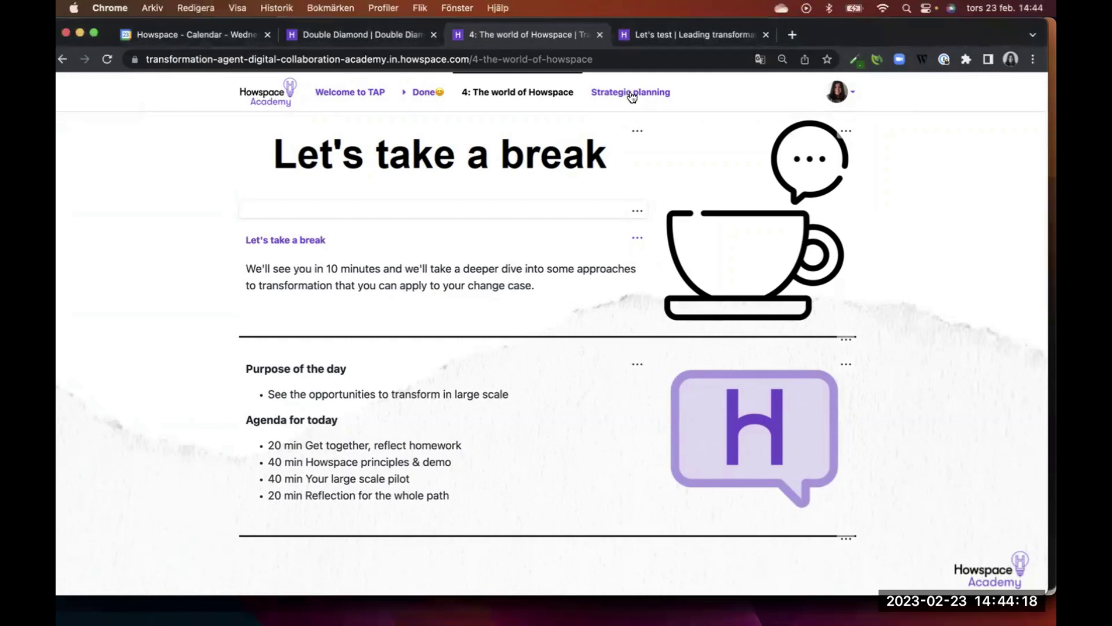
pyautogui.click(837, 91)
pyautogui.click(632, 189)
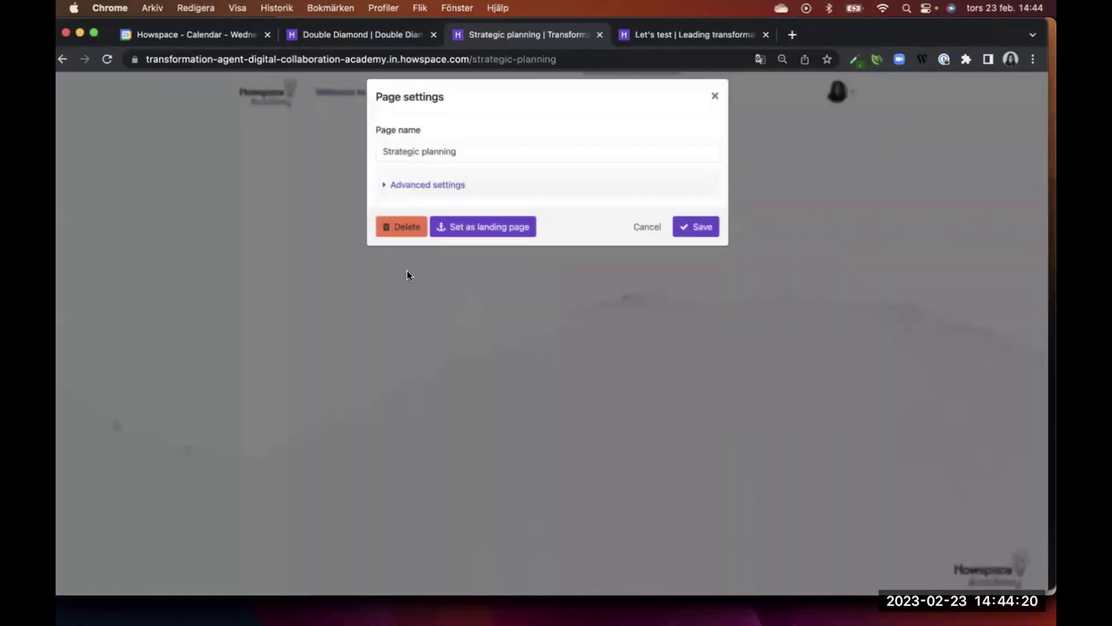
pyautogui.click(390, 235)
pyautogui.write('yes')
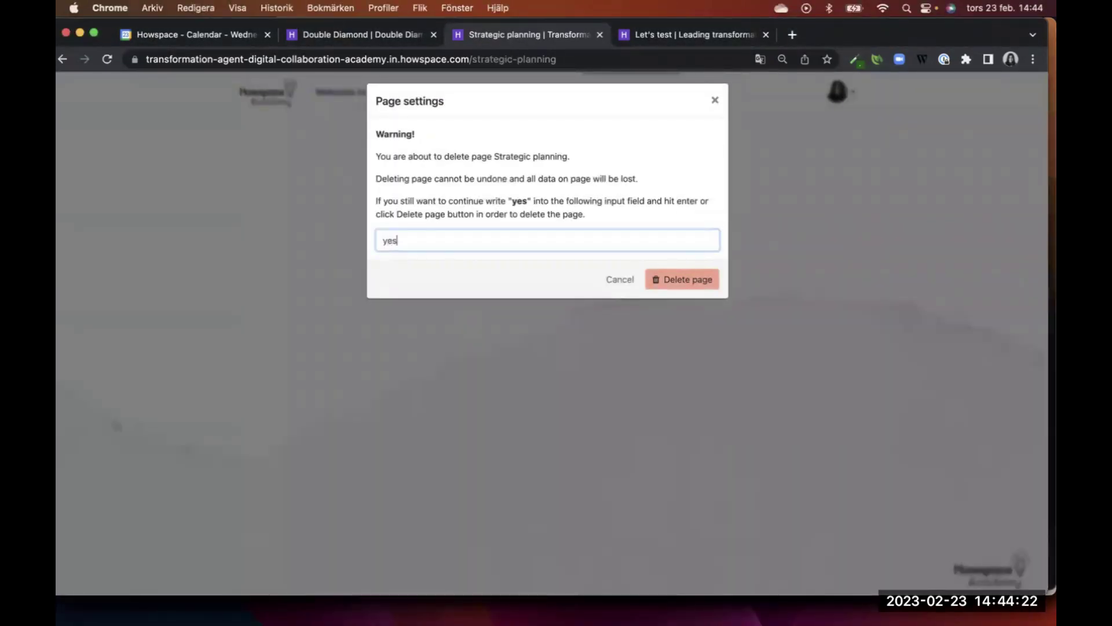
pyautogui.press('Return')
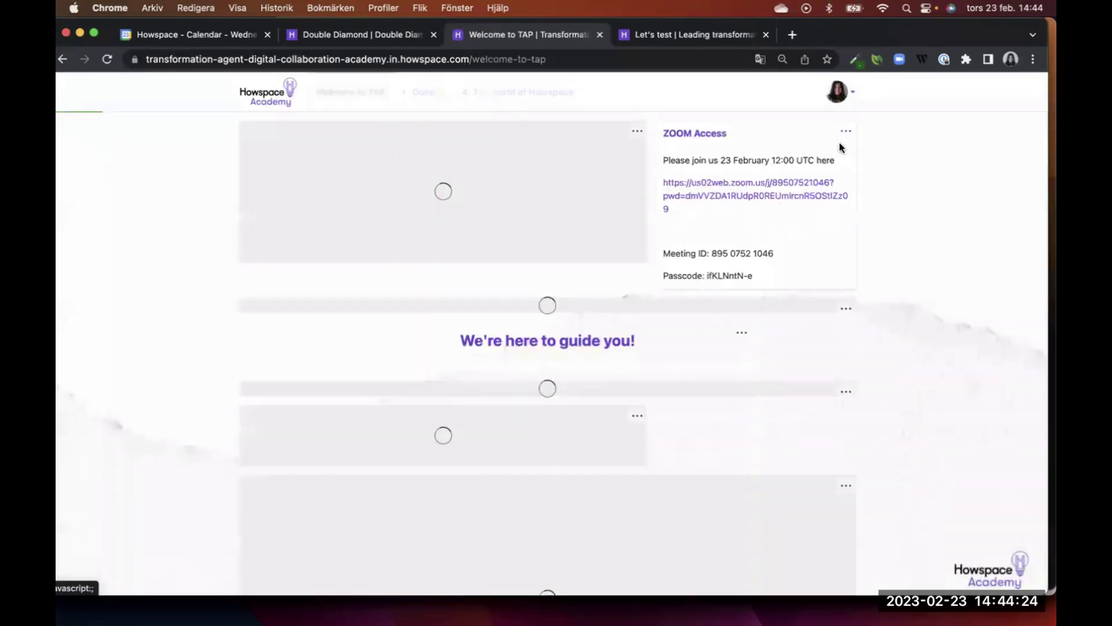
# Add a new page named "Strategic planning: Our next steps"
pyautogui.click(838, 93)
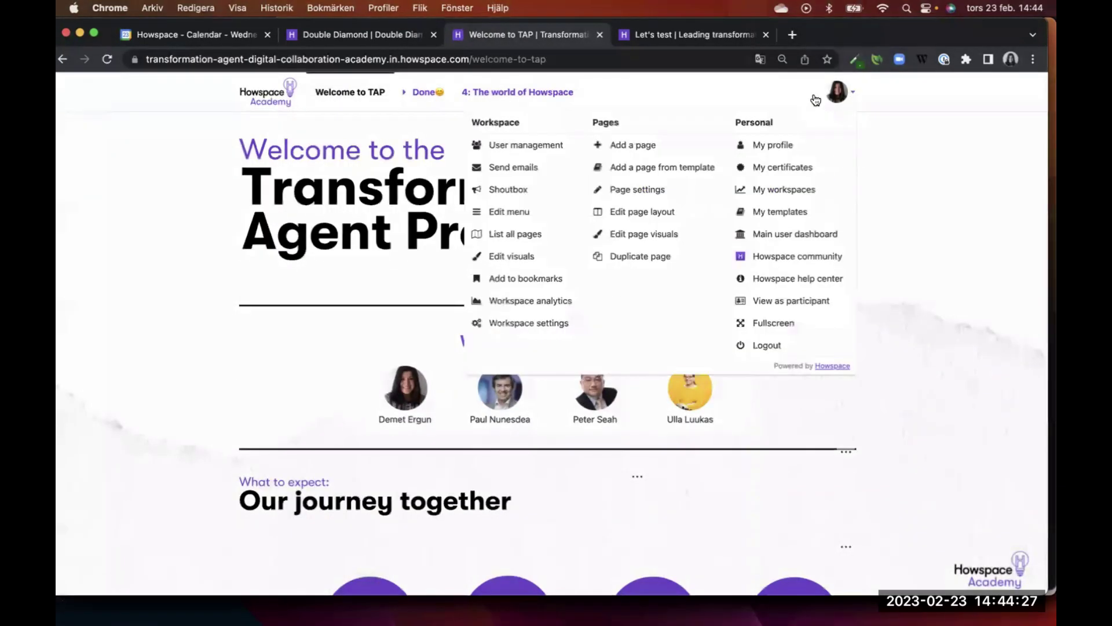
pyautogui.click(673, 145)
pyautogui.write('Strategic planning:')
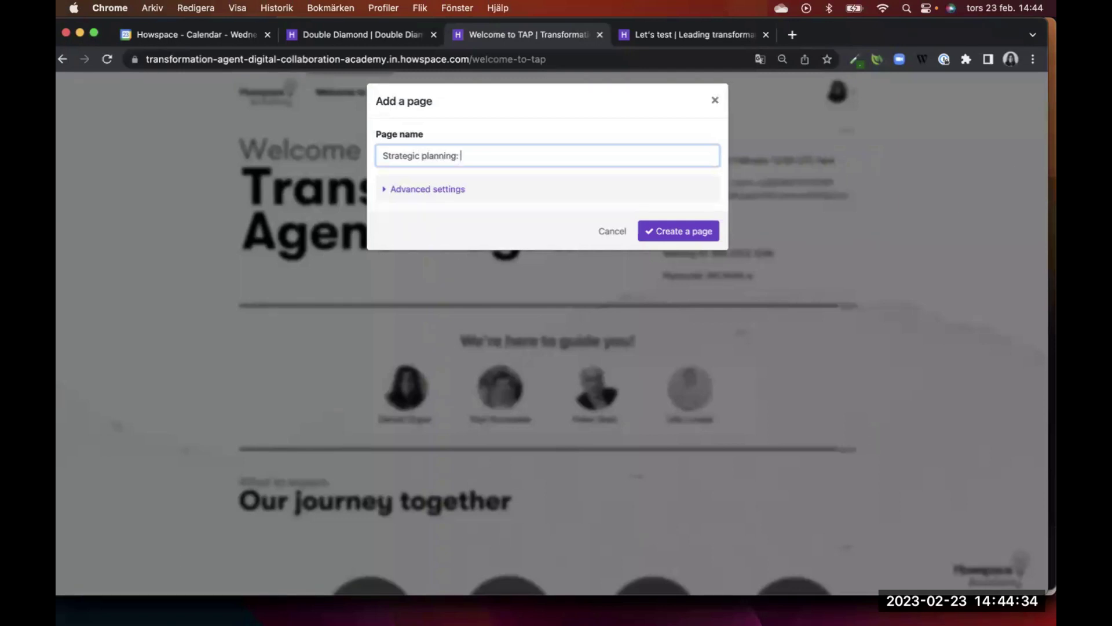
pyautogui.write(' Our next steps')
pyautogui.press('Return')
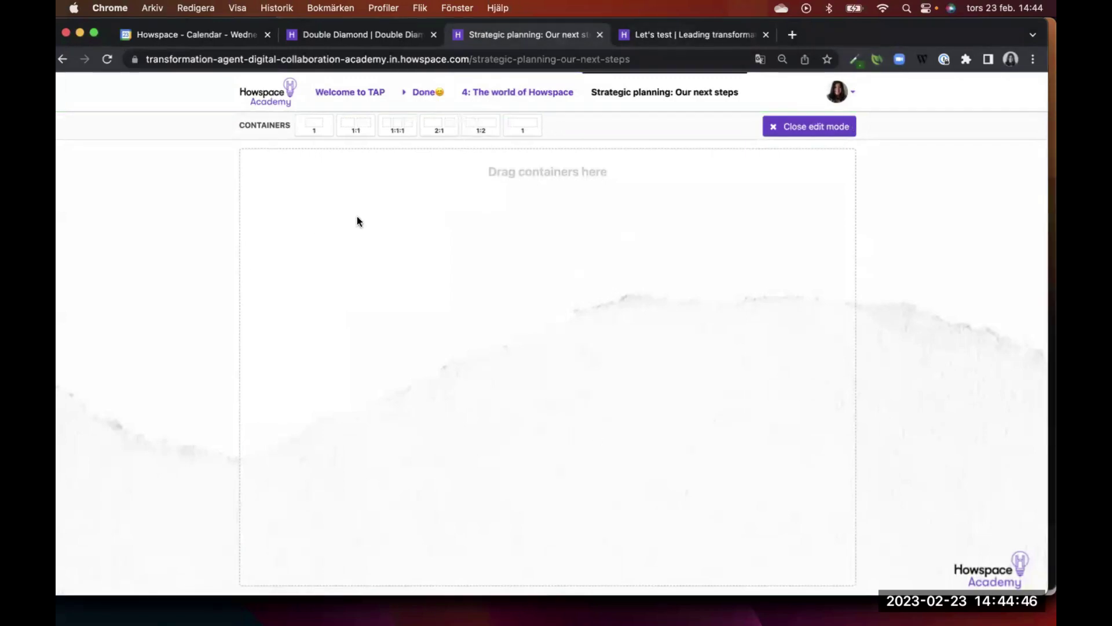
# Add a 2:1 container with a textbox in its wider column reading "Strategic planning" and, on a second line, "for the strategy team"
pyautogui.moveTo(470, 125); pyautogui.dragTo(268, 280)
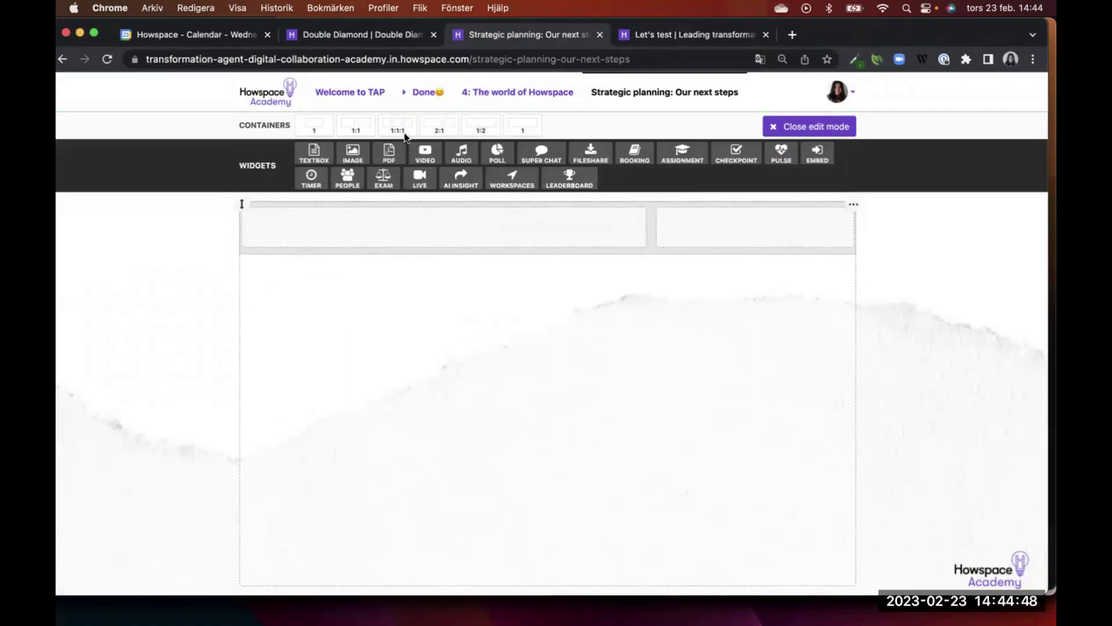
pyautogui.moveTo(327, 148); pyautogui.dragTo(325, 227)
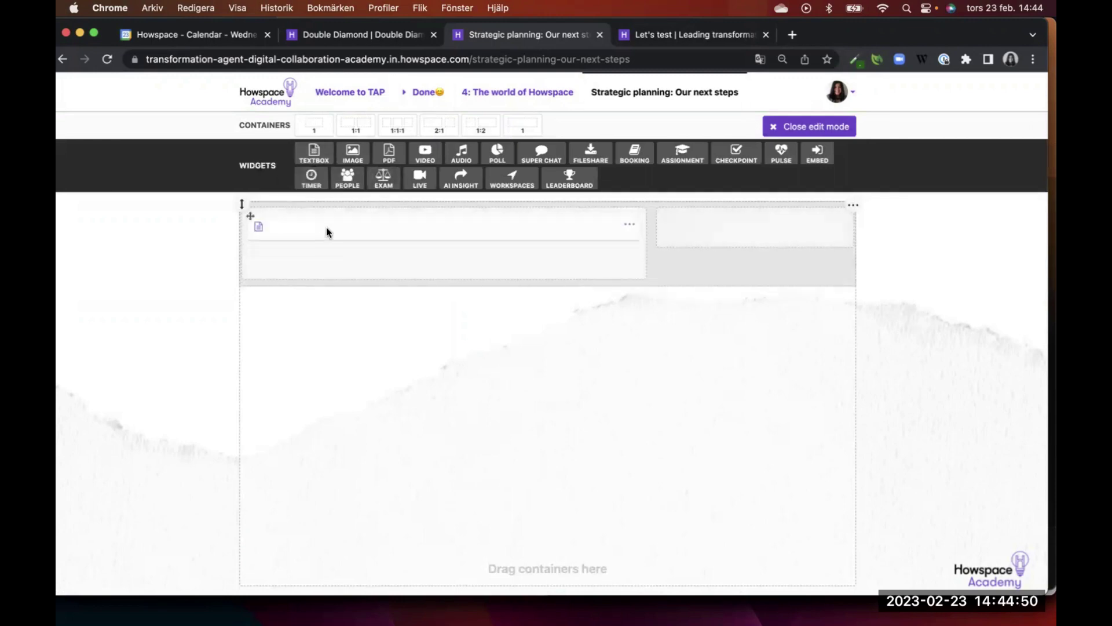
pyautogui.write('strategic planni')
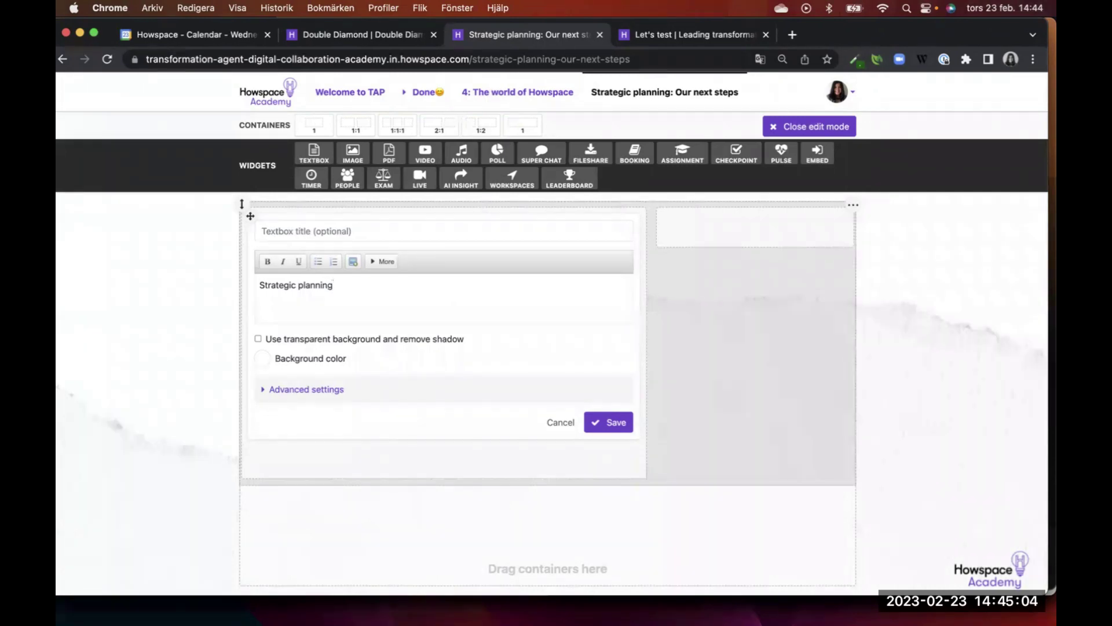
pyautogui.write('or the strategy team')
pyautogui.click(335, 264)
pyautogui.click(332, 262)
pyautogui.click(333, 288)
pyautogui.press('Return')
# Format all of the textbox text as Heading 1 with font size 48
pyautogui.press('super+a')
pyautogui.click(385, 262)
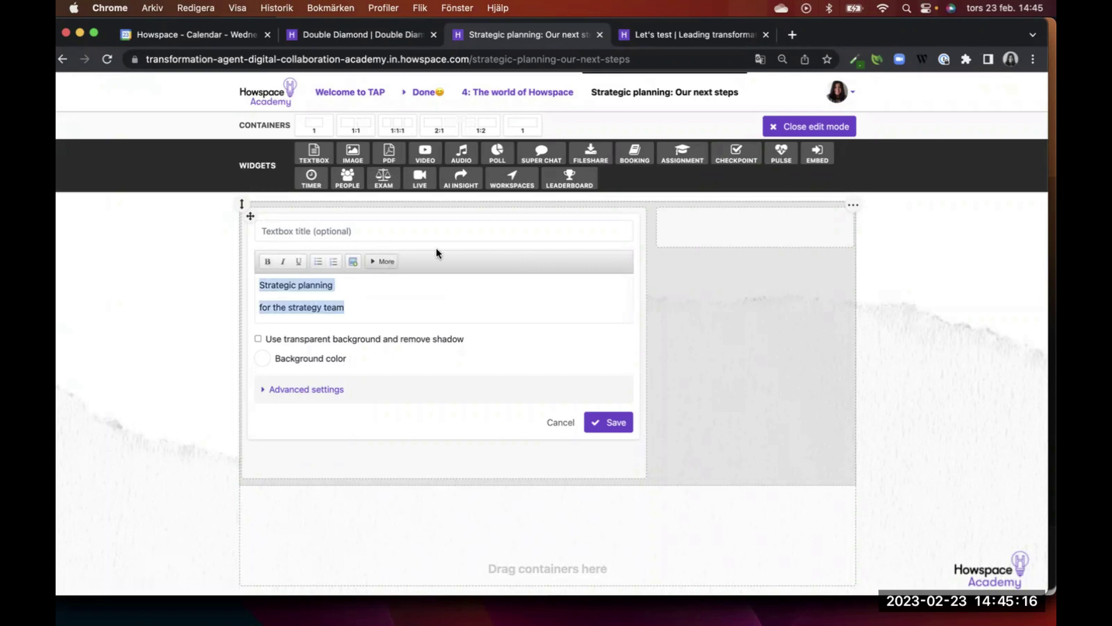
pyautogui.click(406, 262)
pyautogui.click(491, 262)
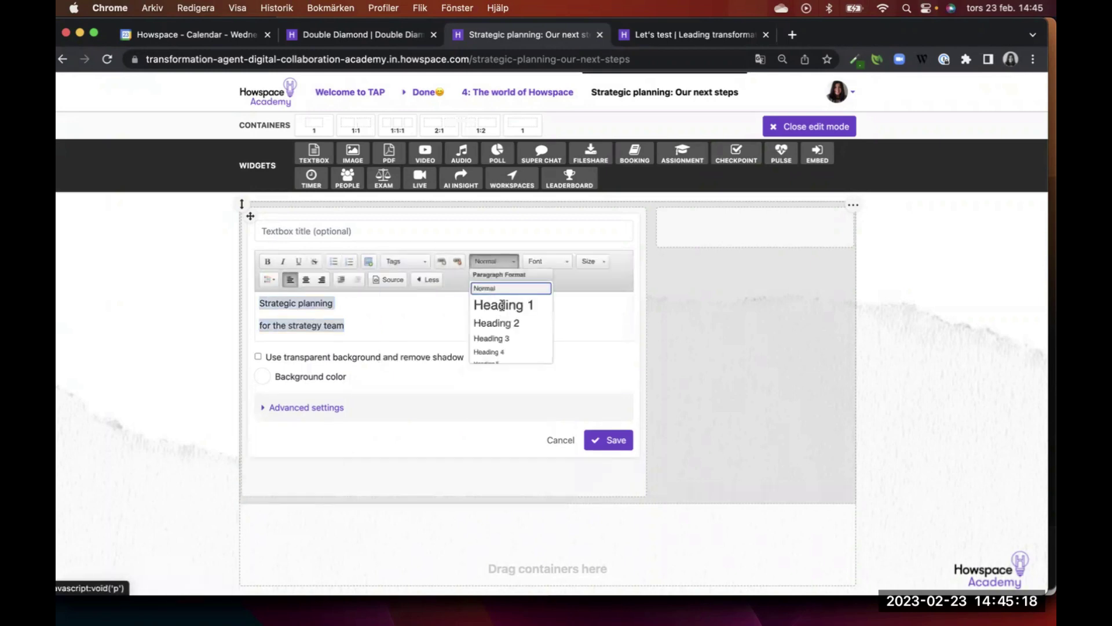
pyautogui.click(500, 306)
pyautogui.click(592, 261)
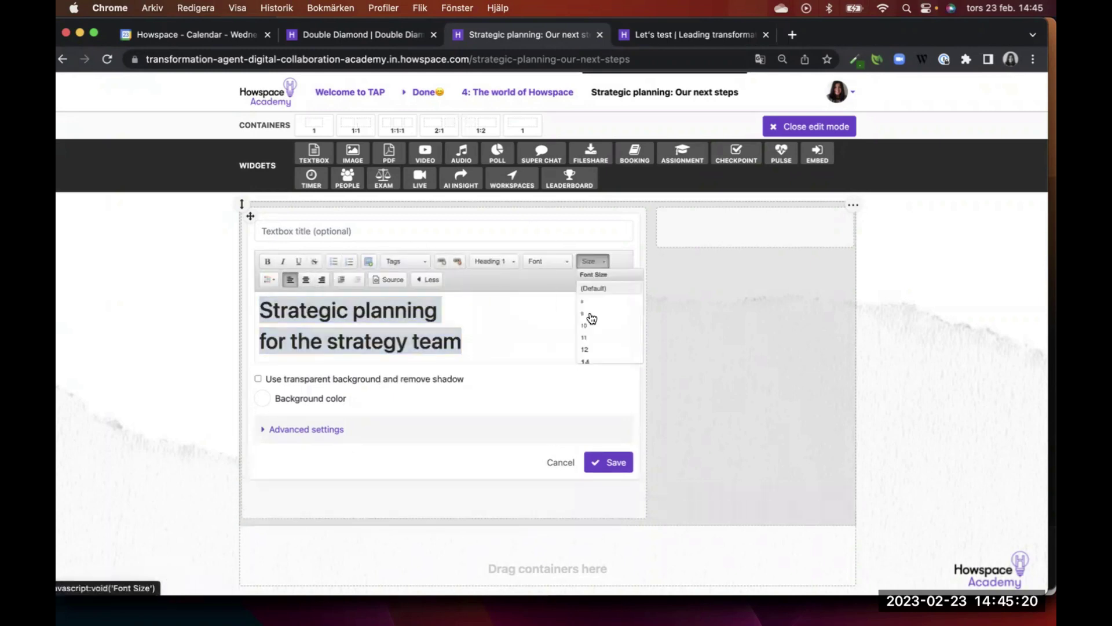
pyautogui.scroll(-5, 591, 317)
pyautogui.click(591, 317)
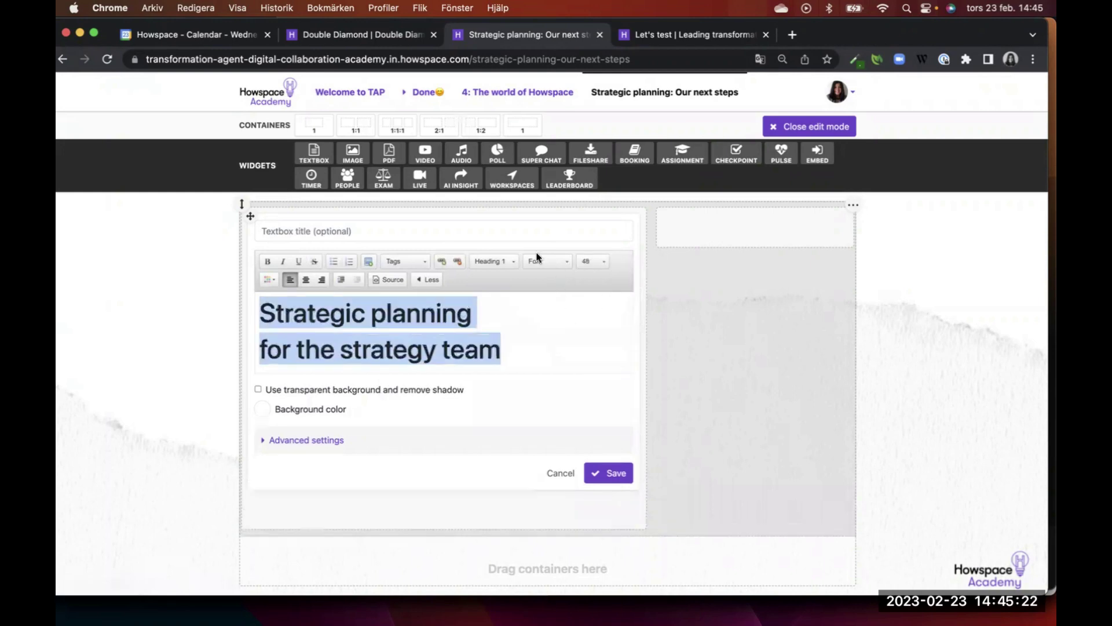
# Set the heading text to the GT Walsheim LC Bold font at size 72
pyautogui.click(539, 261)
pyautogui.scroll(-3, 570, 338)
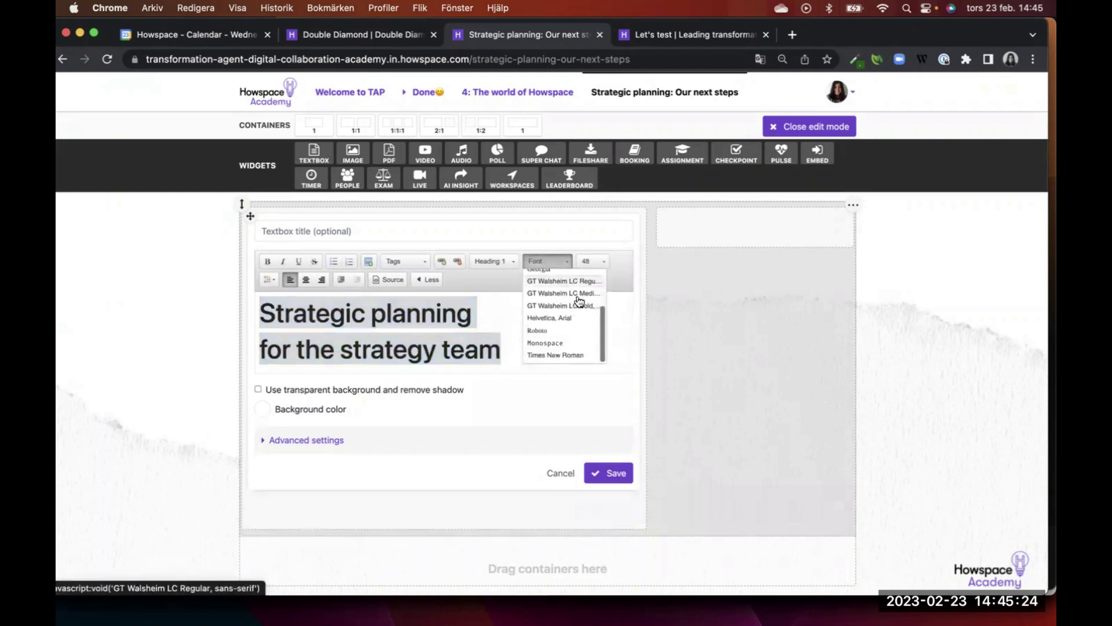
pyautogui.click(593, 306)
pyautogui.click(592, 261)
pyautogui.scroll(-2, 600, 324)
pyautogui.click(599, 333)
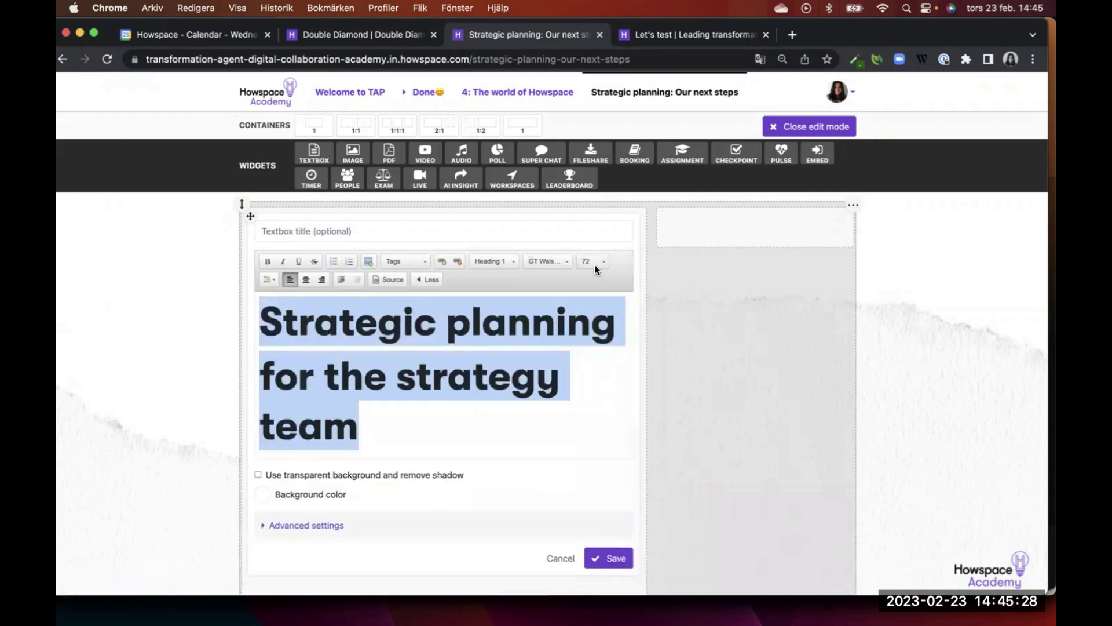
# Give the heading a smaller font size and save the textbox with a transparent background and no shadow
pyautogui.click(595, 266)
pyautogui.click(596, 290)
pyautogui.click(387, 397)
pyautogui.click(609, 451)
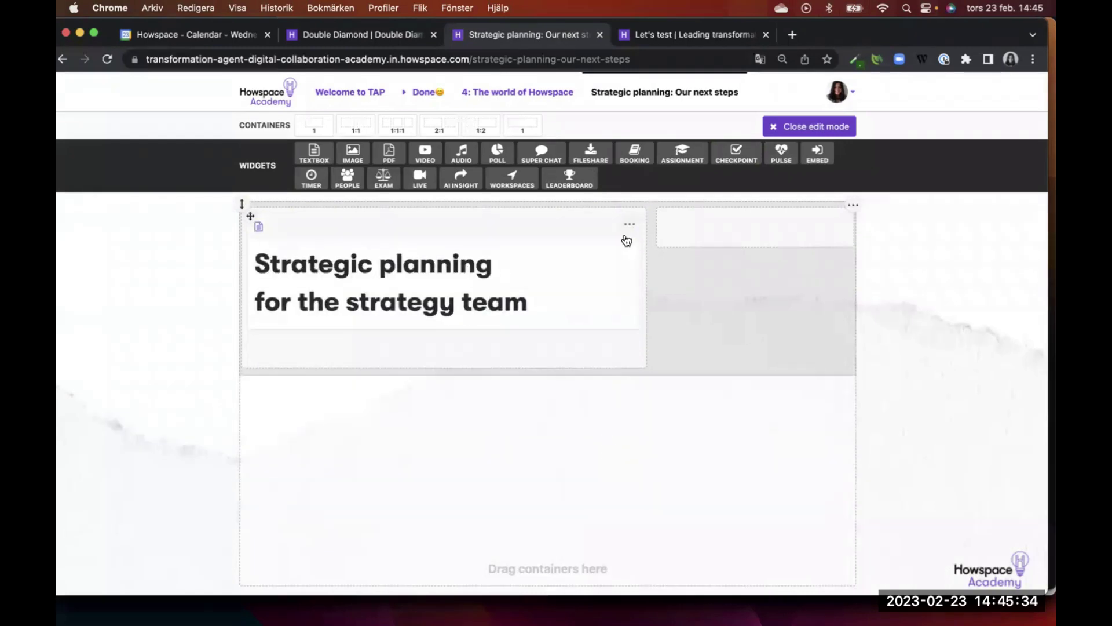
# Remove one "n" from "planning" in the heading textbox so it reads "planing", and save it
pyautogui.click(627, 238)
pyautogui.click(579, 251)
pyautogui.click(441, 299)
pyautogui.press('BackSpace')
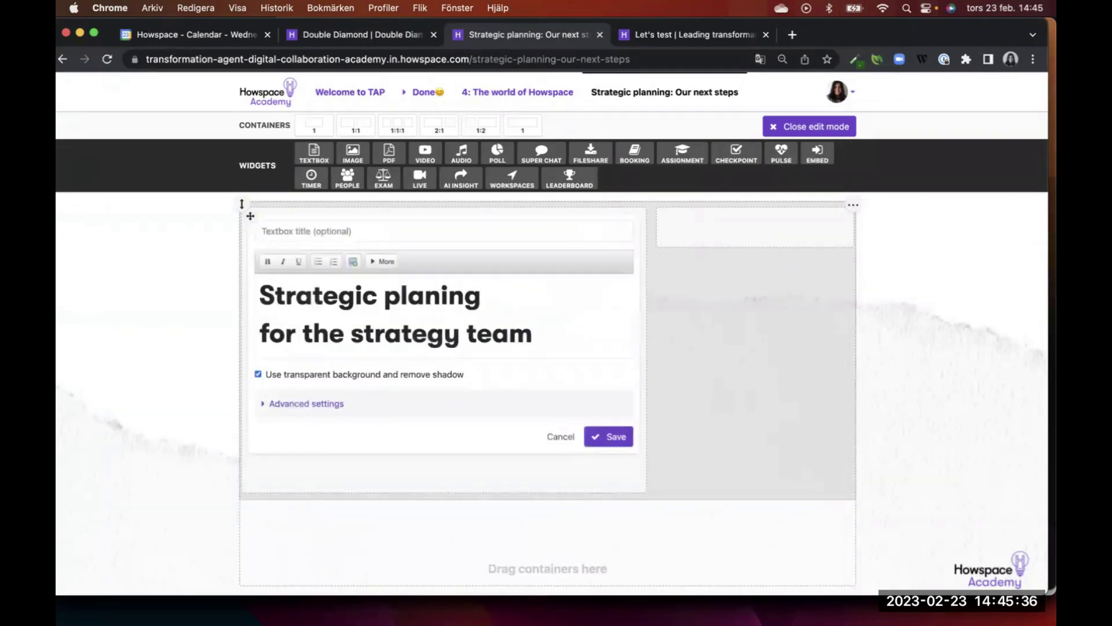
pyautogui.click(622, 437)
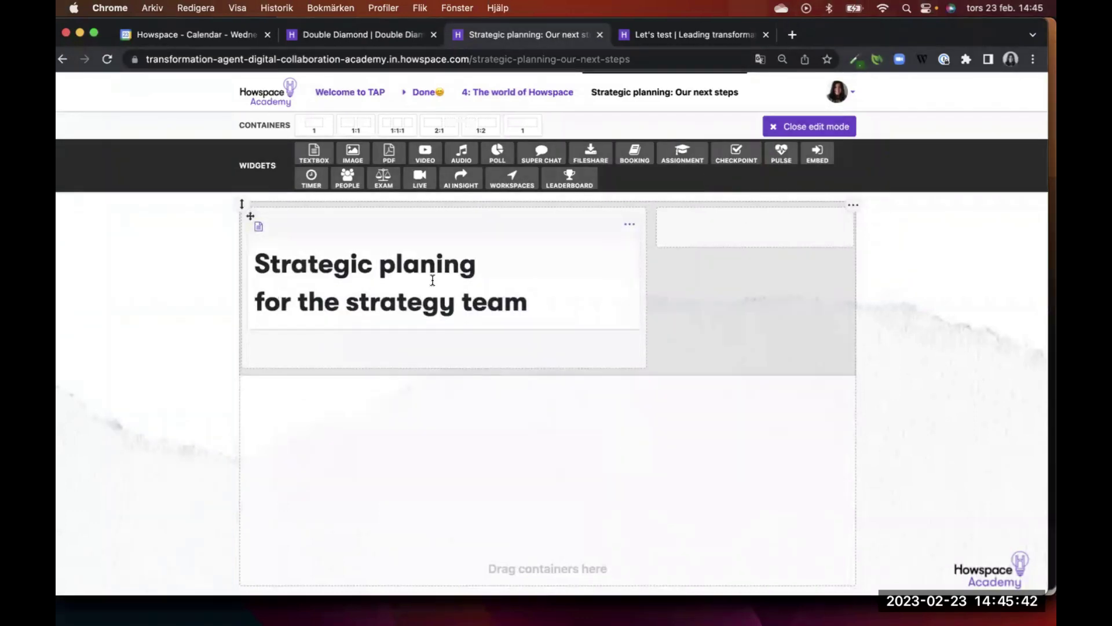
# Correct the misspelled word in the heading textbox to "planning" and save it
pyautogui.doubleClick(481, 270)
pyautogui.click(481, 269)
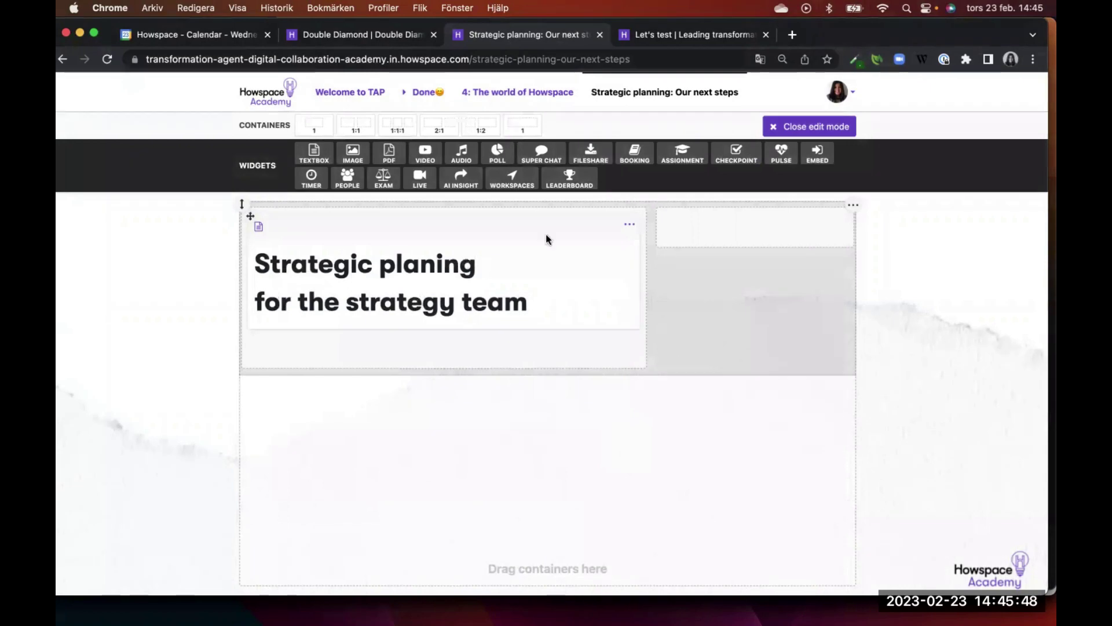
pyautogui.click(633, 229)
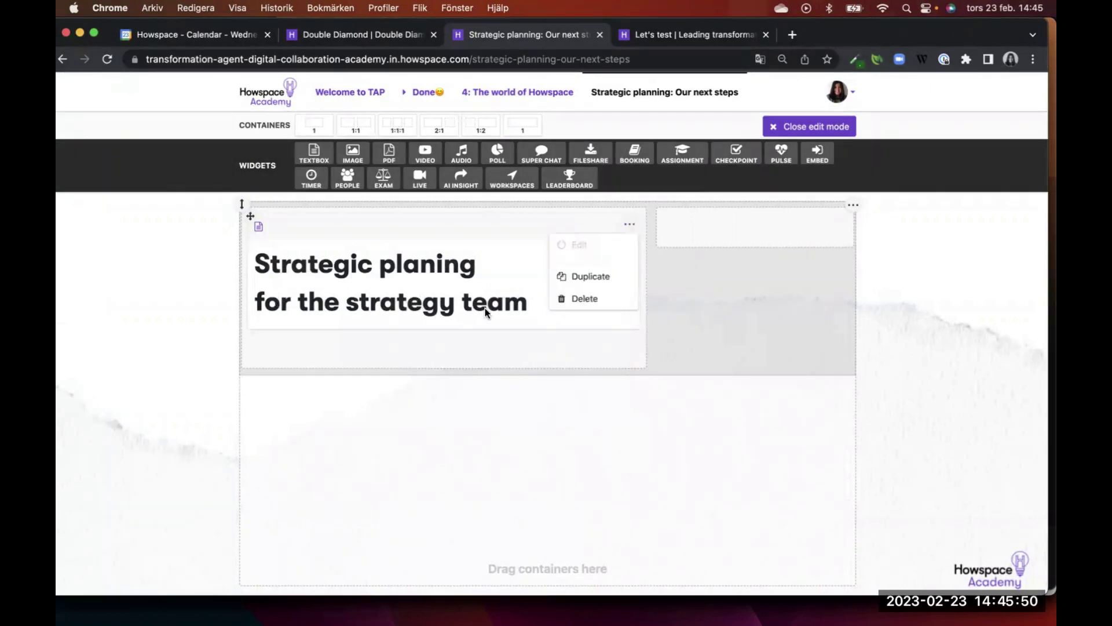
pyautogui.click(580, 244)
pyautogui.click(437, 298)
pyautogui.write('n')
pyautogui.click(608, 436)
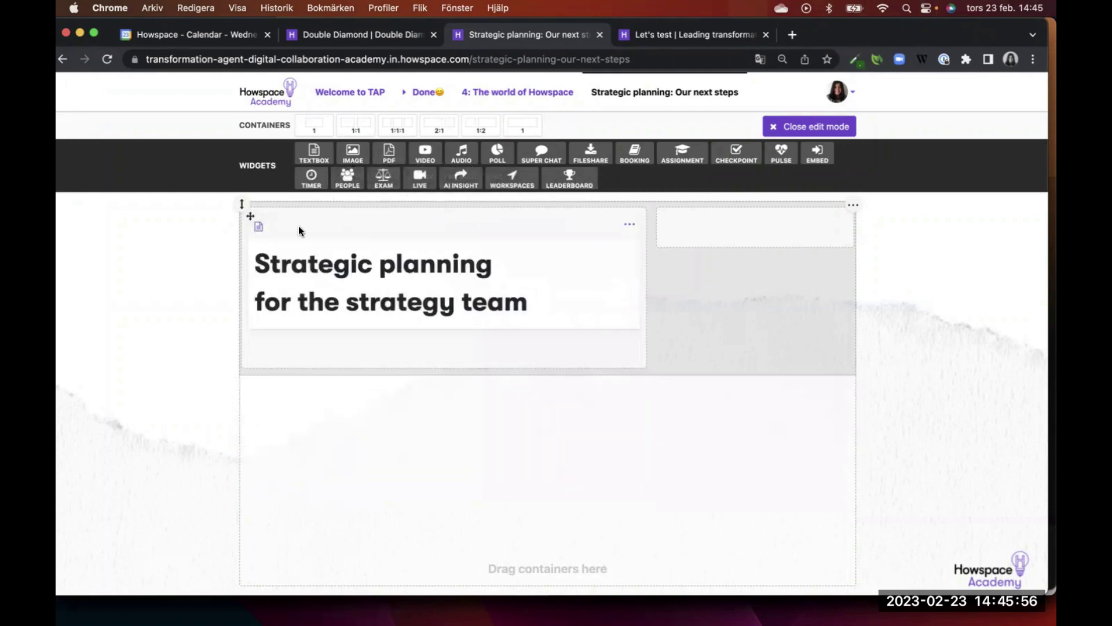
# Add a timer widget to the narrower column and set it to run until 27.02.2023 14:47
pyautogui.moveTo(543, 195); pyautogui.dragTo(687, 212)
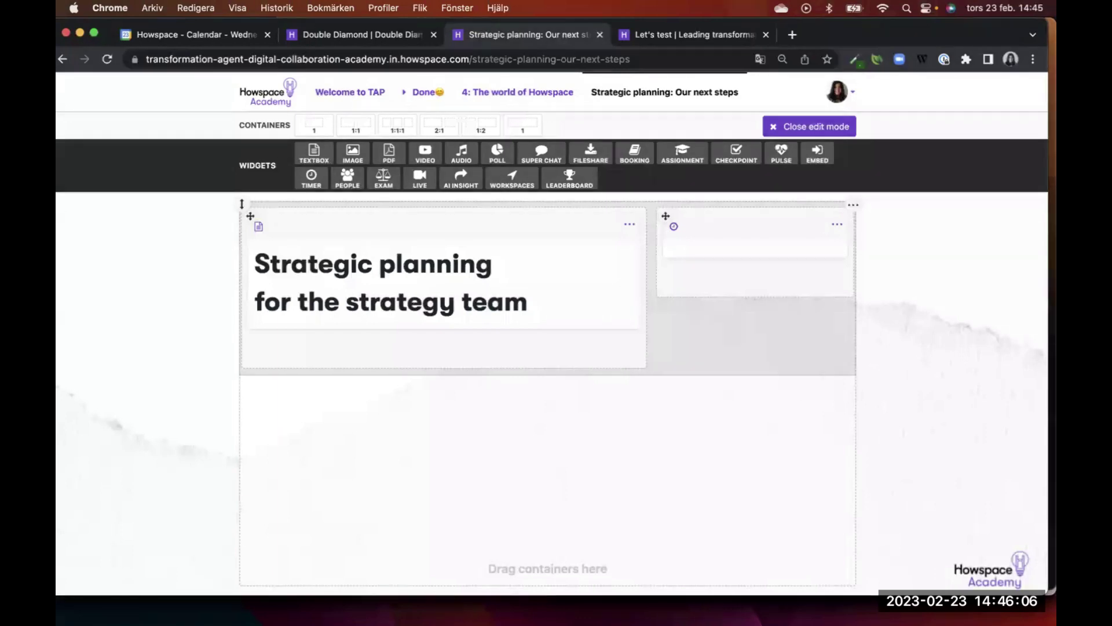
pyautogui.click(831, 228)
pyautogui.click(833, 245)
pyautogui.scroll(-4, 747, 324)
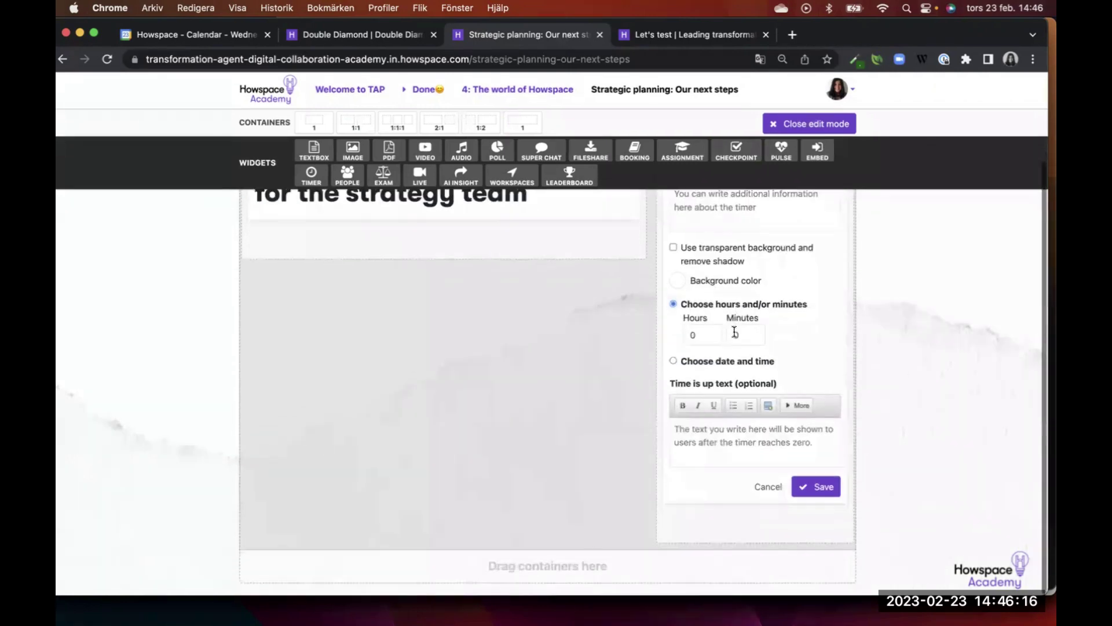
pyautogui.click(699, 369)
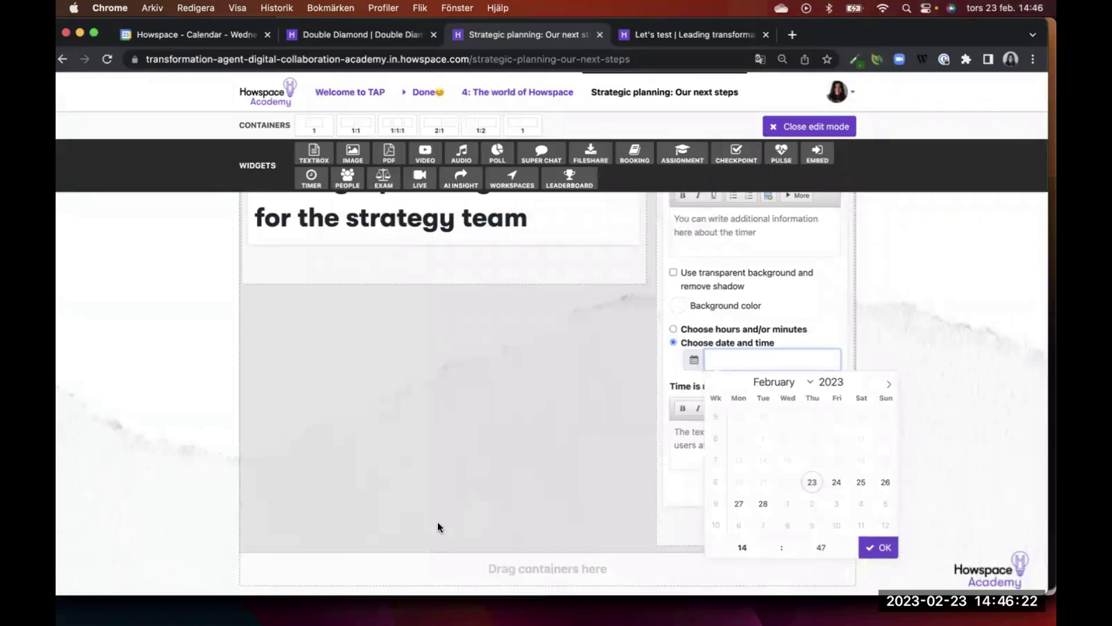
pyautogui.click(734, 502)
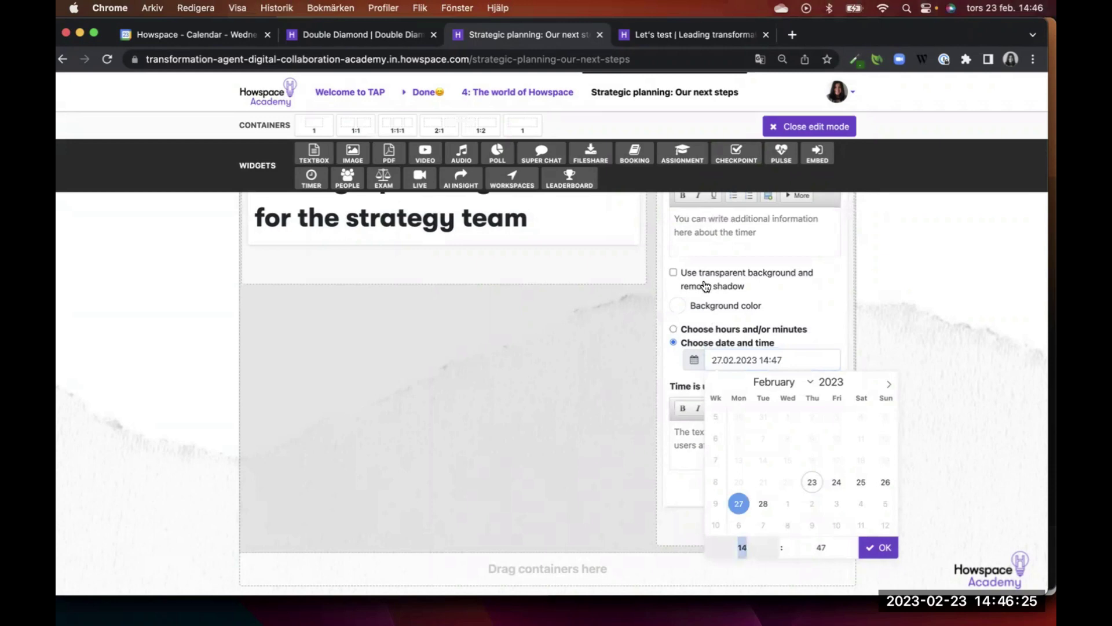
# Enter the timer's info text "Please add your thought on where we want to be in 2025."
pyautogui.click(720, 225)
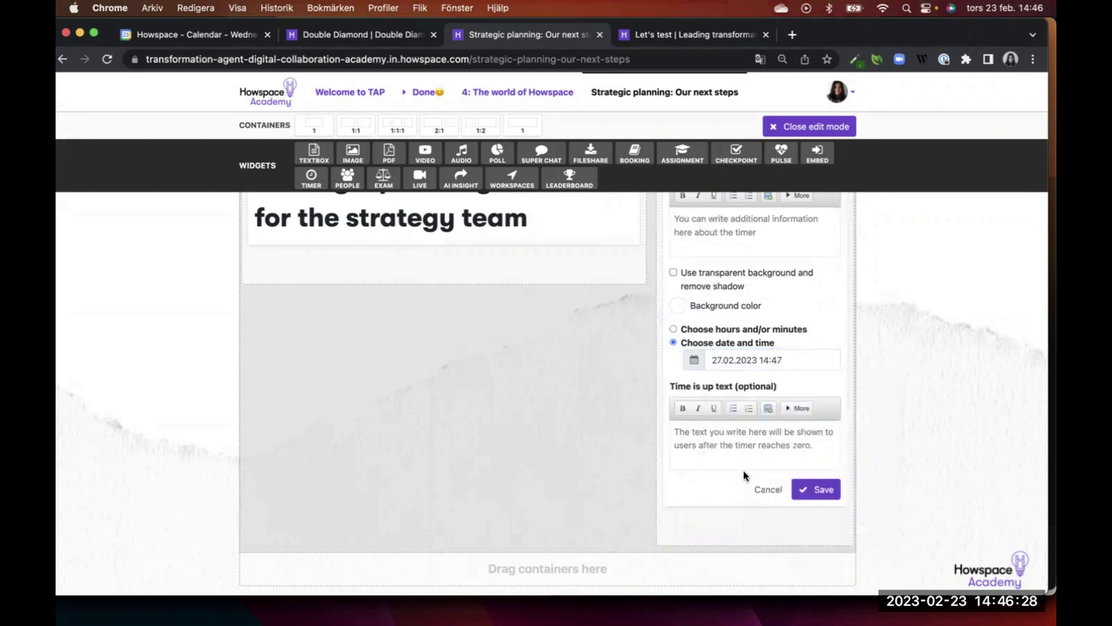
pyautogui.write('lease add your')
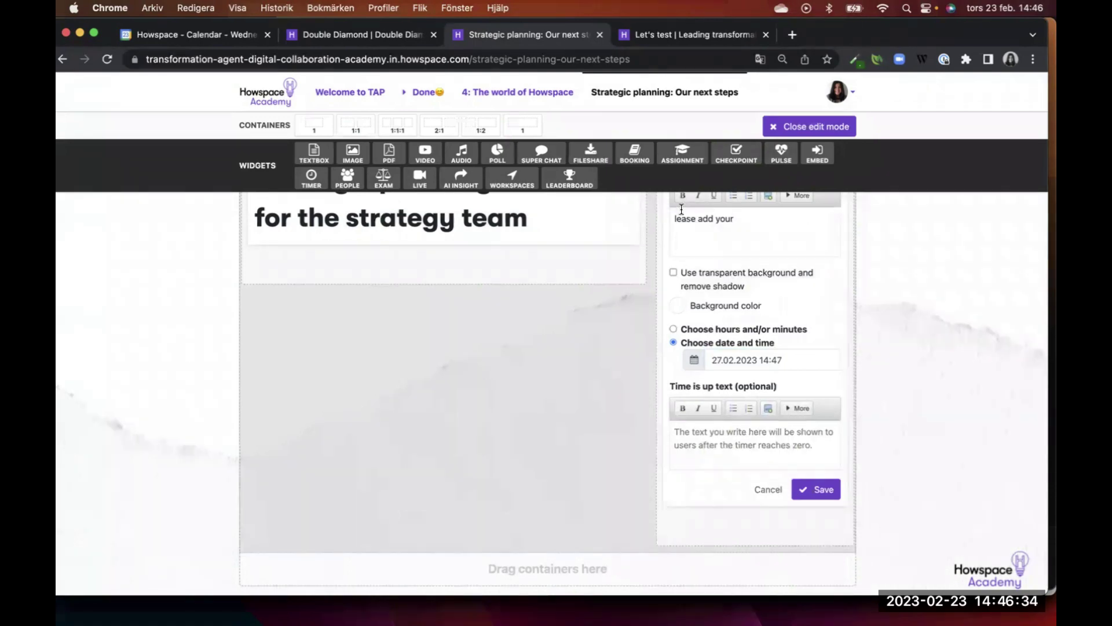
pyautogui.write('Please add your thoguhts on where we want')
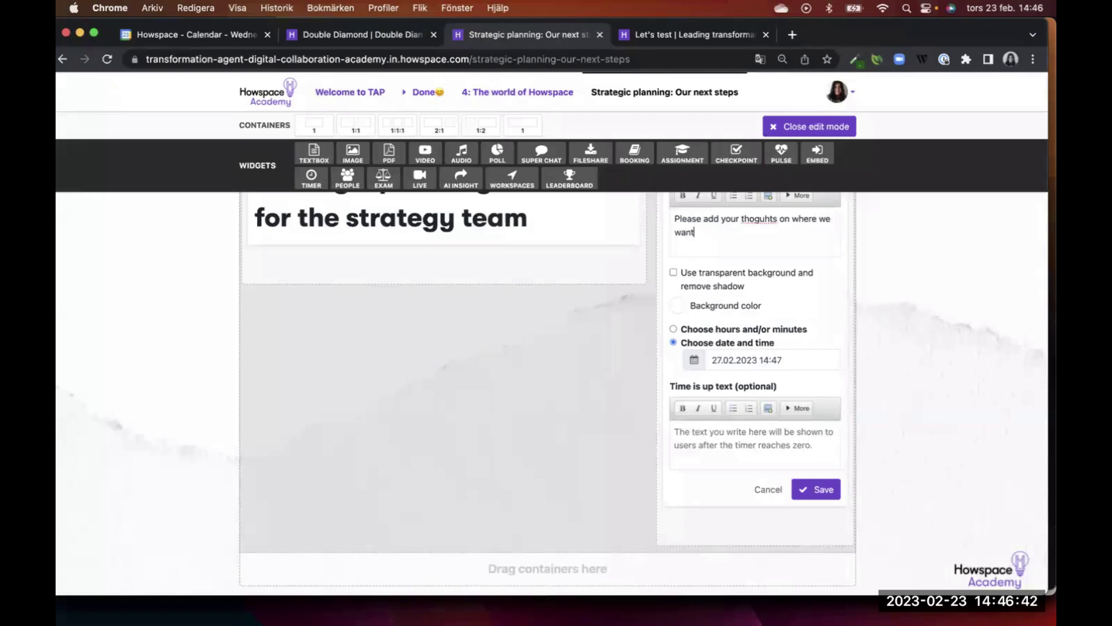
pyautogui.write(' to be in 2025.')
pyautogui.doubleClick(755, 219)
pyautogui.write('thought')
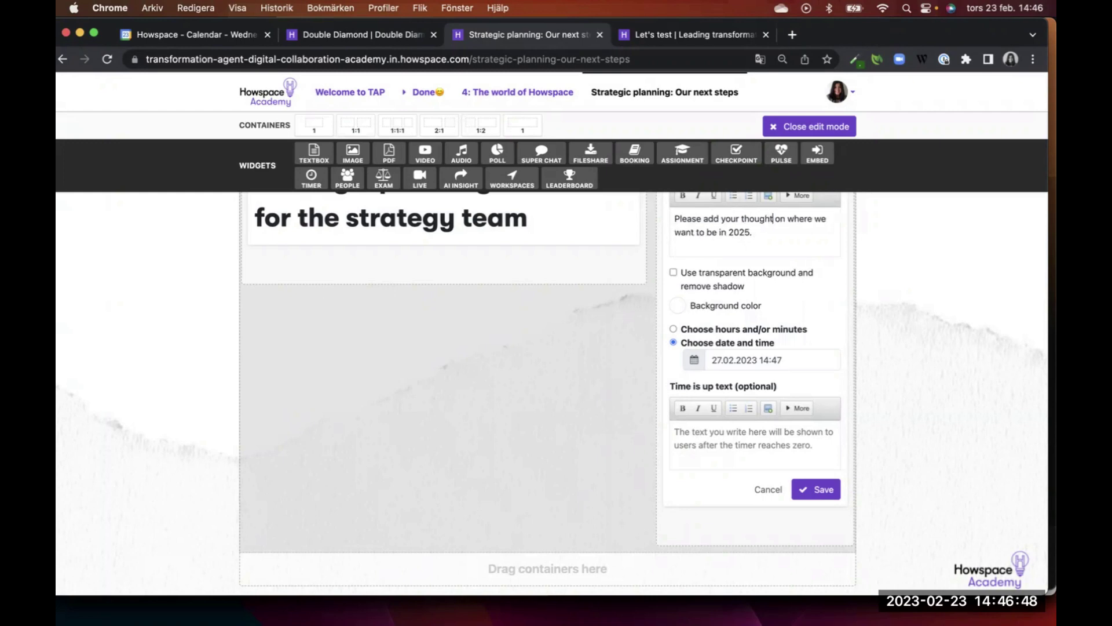
# Make the timer's info text bold and extend its sentence with "in the chat"
pyautogui.press('super+a')
pyautogui.scroll(1, 655, 214)
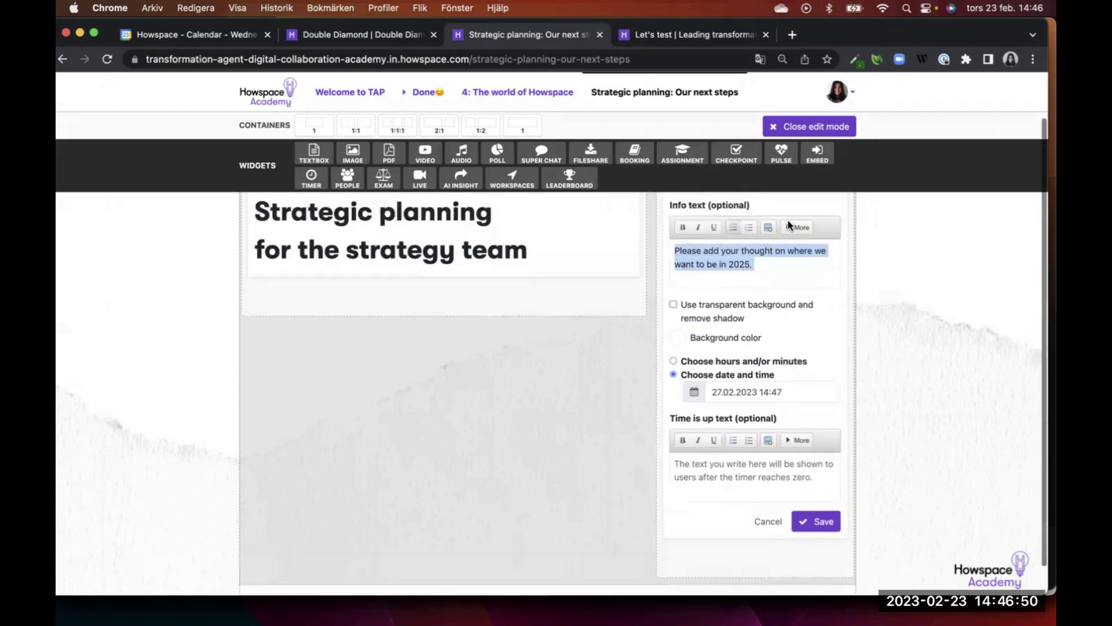
pyautogui.click(682, 227)
pyautogui.click(781, 277)
pyautogui.write('in the chat')
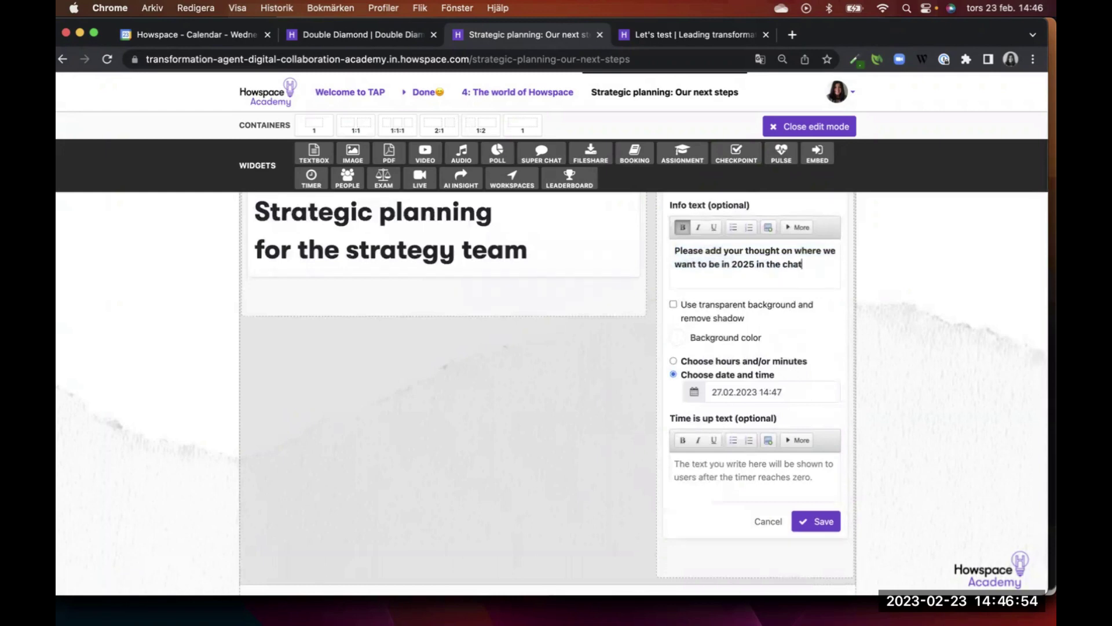
# Continue the timer's info text with "Once time is up you will see the zoom link for our meeting, right here!"
pyautogui.write('. Once tim')
pyautogui.write('e is up you will see the zoom o')
pyautogui.write('f')
pyautogui.write('link for')
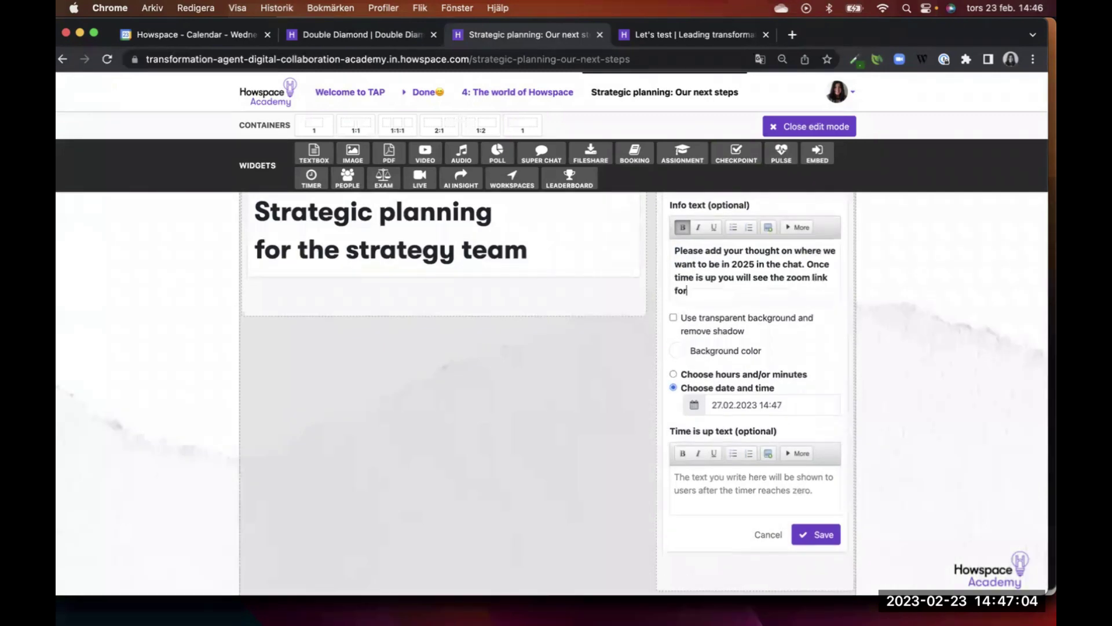
pyautogui.write(' our meeting, right he')
# Move the sentence starting with "Once time is up" into its own paragraph of the timer's info text
pyautogui.click(806, 264)
pyautogui.press('Return')
pyautogui.press('Return')
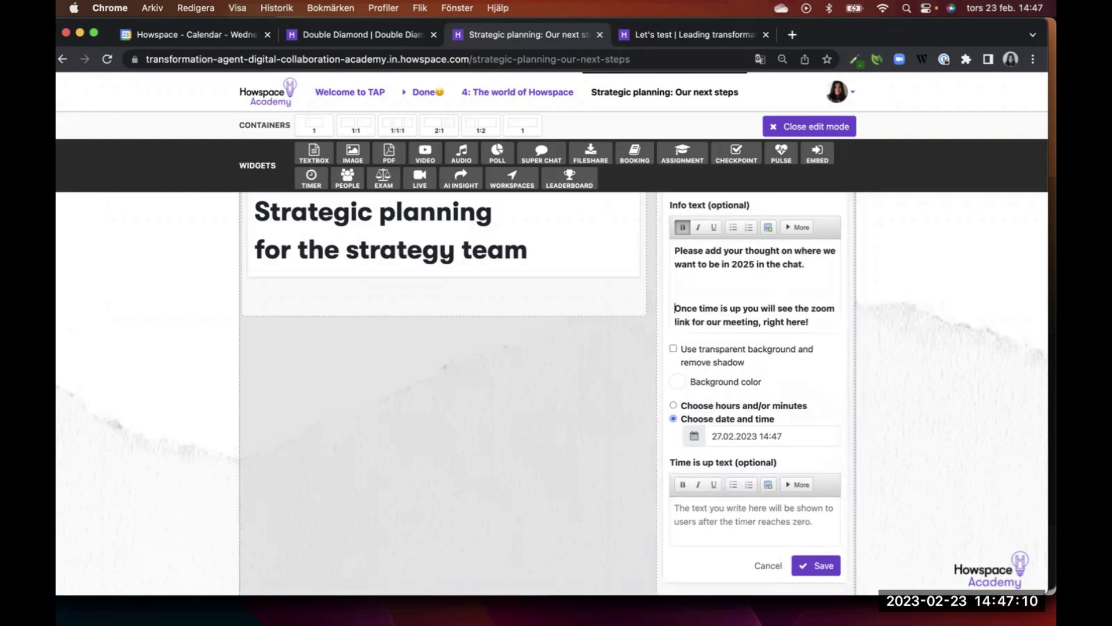
pyautogui.press('BackSpace')
pyautogui.scroll(-2, 764, 363)
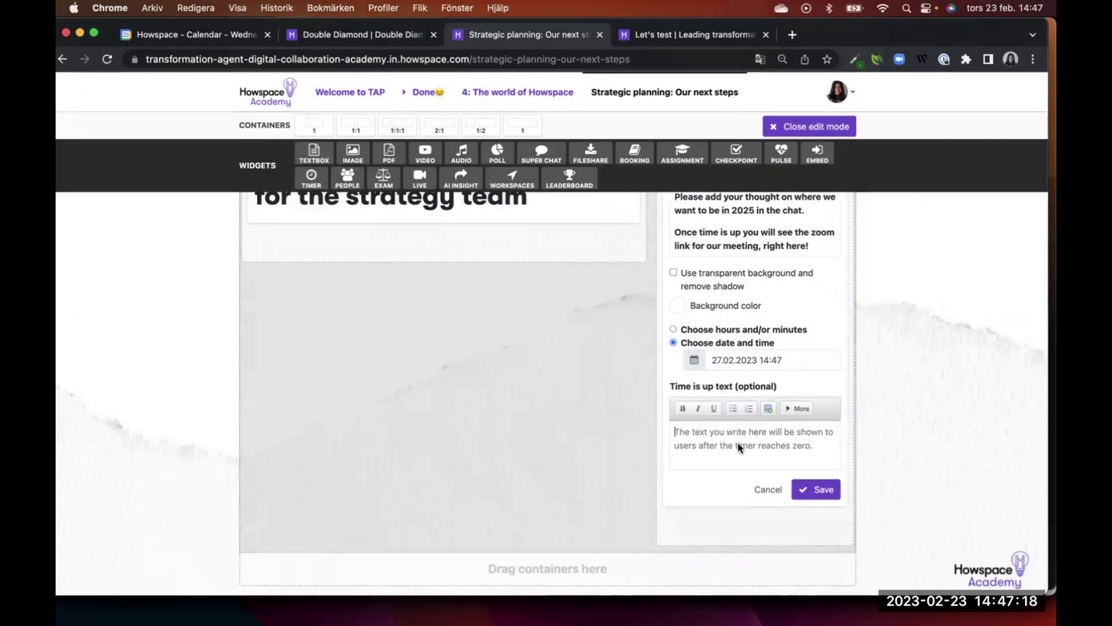
# Paste the Zoom meeting URL with its passcode into the timer's time-is-up text and add "ZOOM LINK" on a new line
pyautogui.press('super+v')
pyautogui.click(801, 409)
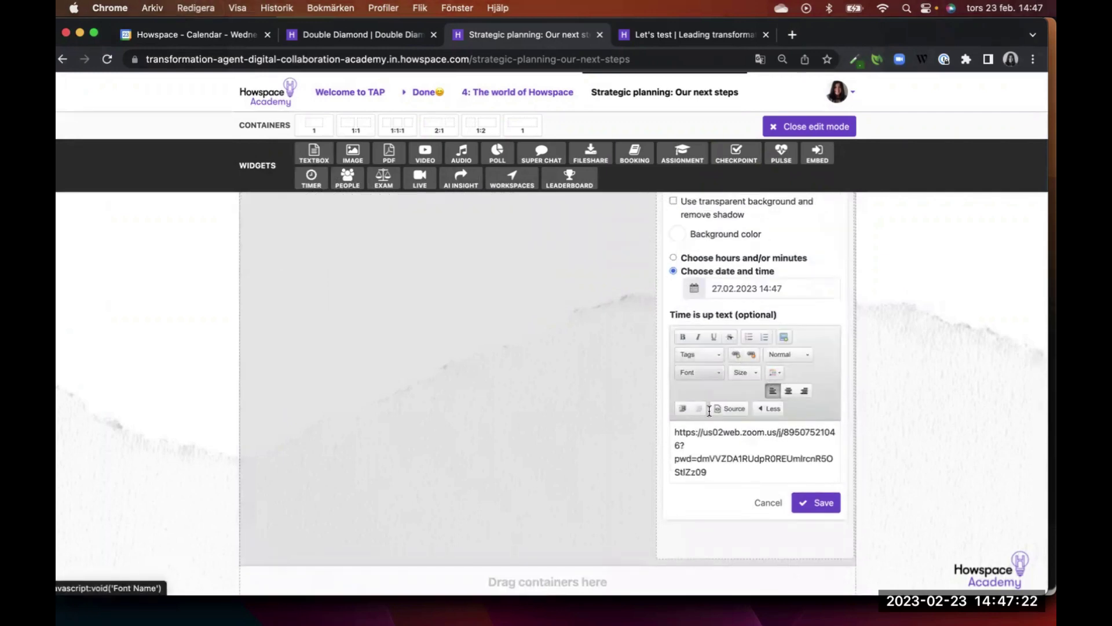
pyautogui.press('Return')
pyautogui.write('ZOOM LINK')
# Turn the words "ZOOM LINK" into a hyperlink to the Zoom meeting URL, including its passcode
pyautogui.moveTo(724, 493); pyautogui.dragTo(672, 493)
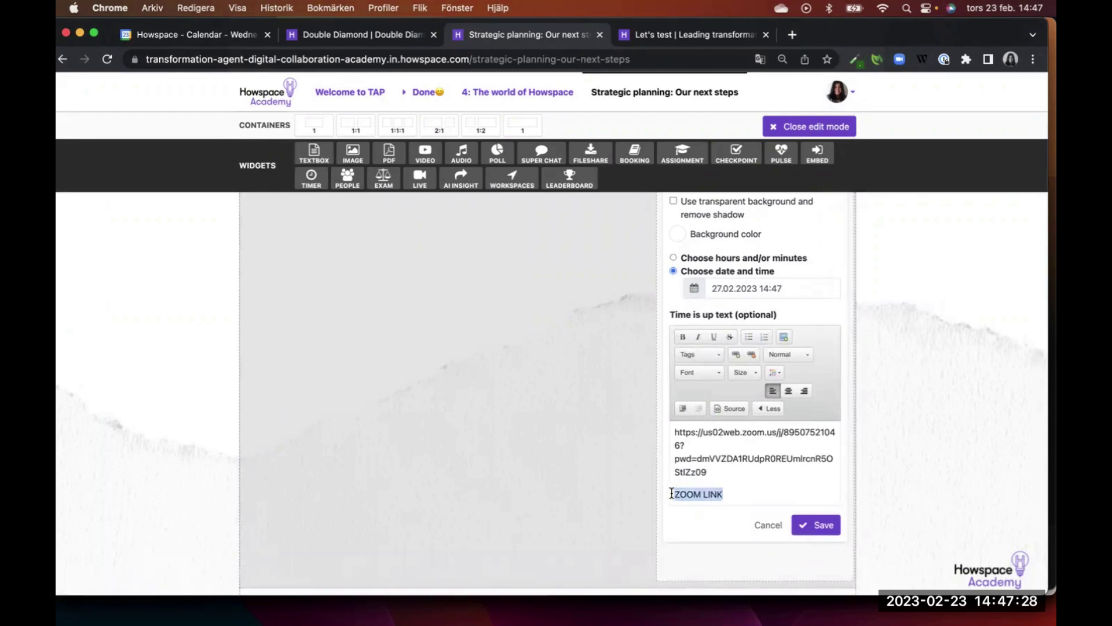
pyautogui.click(736, 352)
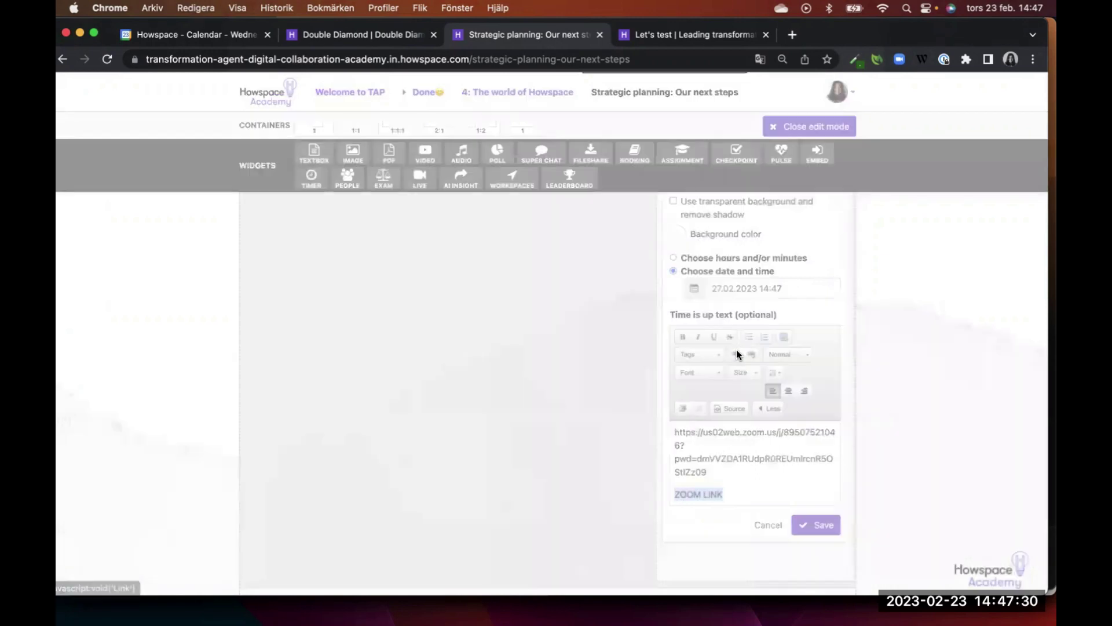
pyautogui.press('cmd+v')
pyautogui.press('Return')
# Delete the raw meeting URL above the linked words in the timer's time-is-up text
pyautogui.click(724, 460)
pyautogui.moveTo(720, 472); pyautogui.dragTo(568, 415)
pyautogui.press('BackSpace')
pyautogui.press('Return')
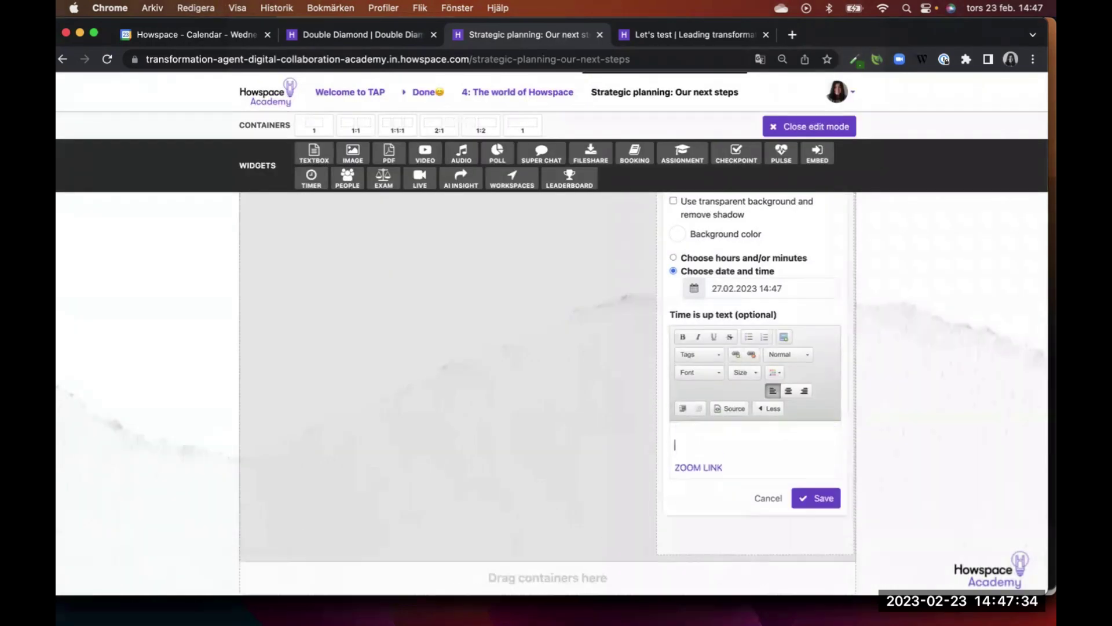
pyautogui.press('BackSpace')
# Put "Click here:" in front of the ZOOM LINK hyperlink and save the timer
pyautogui.write('Click ple')
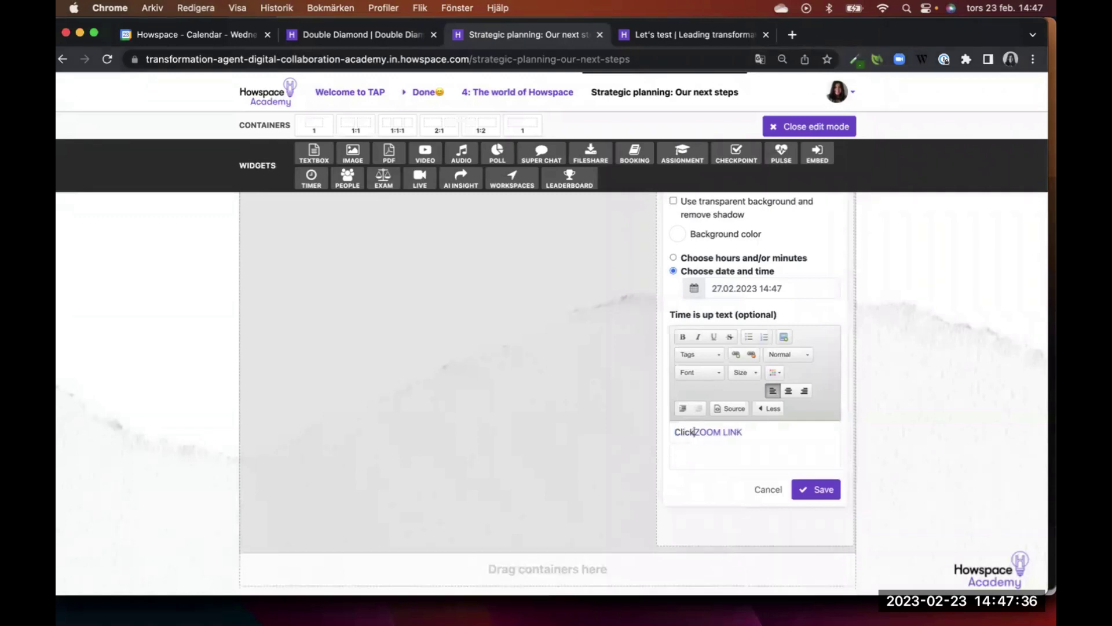
pyautogui.press('BackSpace')
pyautogui.press('BackSpace')
pyautogui.press('BackSpace')
pyautogui.write('here:')
pyautogui.click(792, 462)
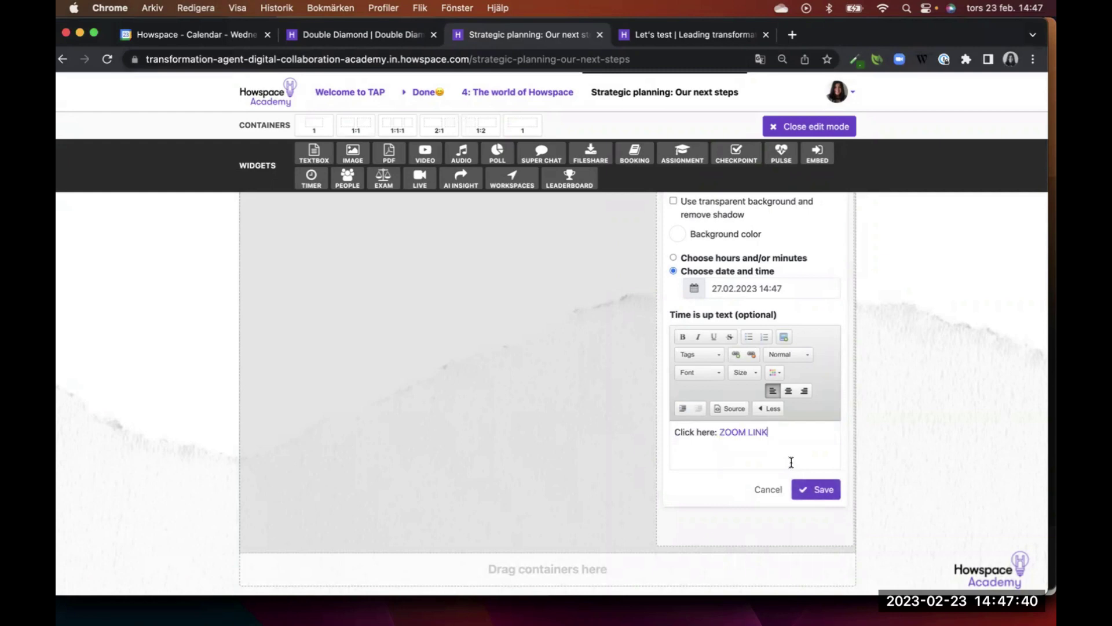
pyautogui.click(834, 494)
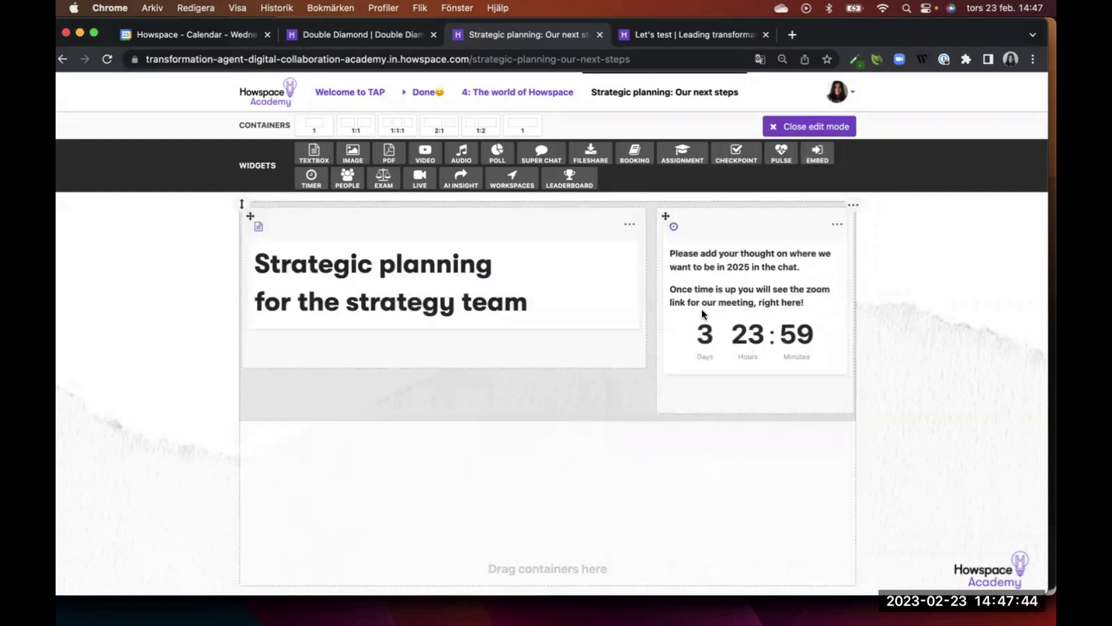
# Add a single-column container with an image widget below the heading and timer, and upload the black line image found by searching "line"
pyautogui.moveTo(505, 119); pyautogui.dragTo(330, 479)
pyautogui.moveTo(422, 509); pyautogui.dragTo(409, 454)
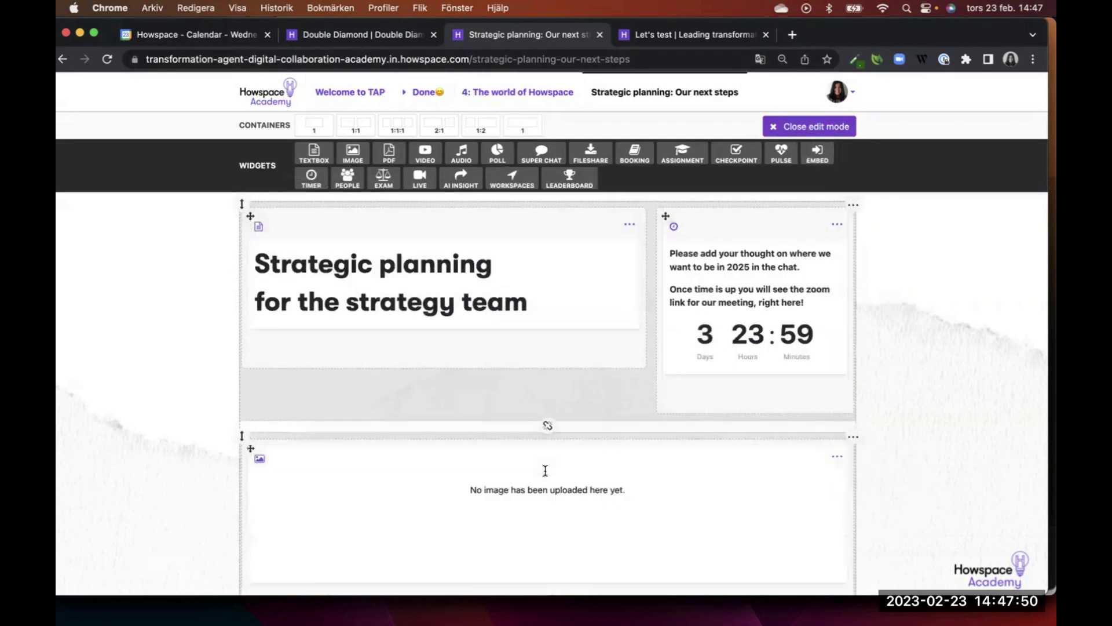
pyautogui.click(545, 470)
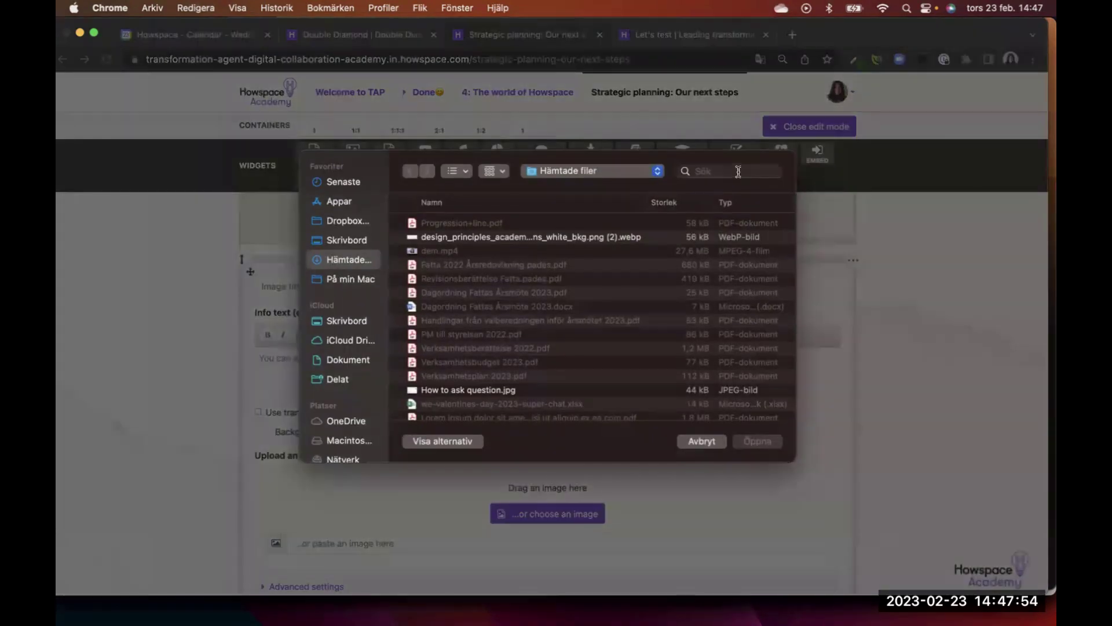
pyautogui.click(738, 172)
pyautogui.write('line')
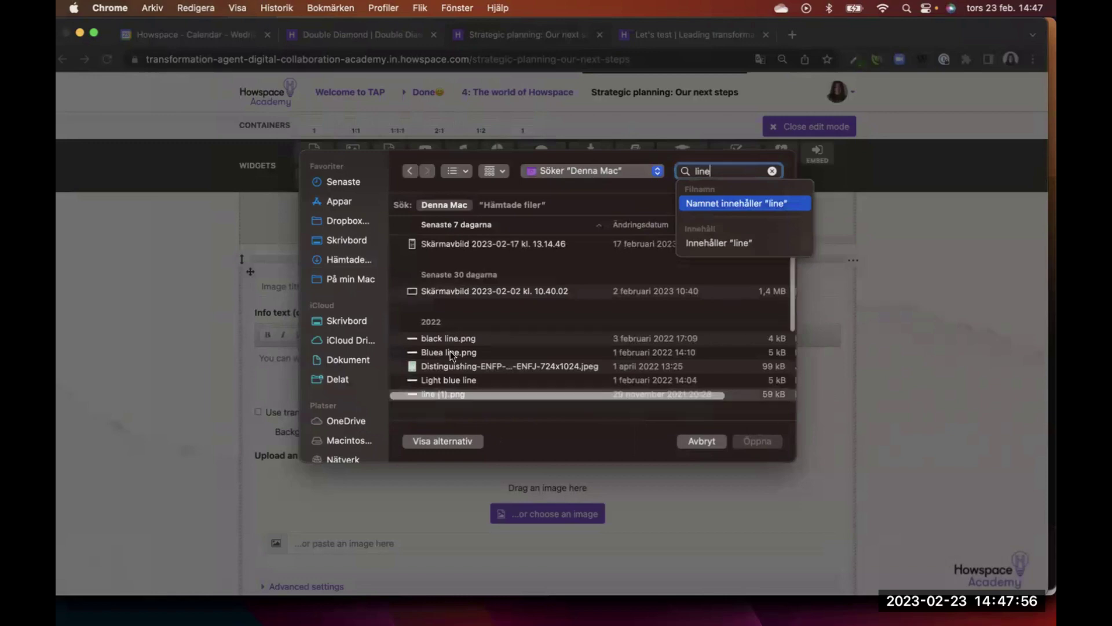
pyautogui.doubleClick(452, 354)
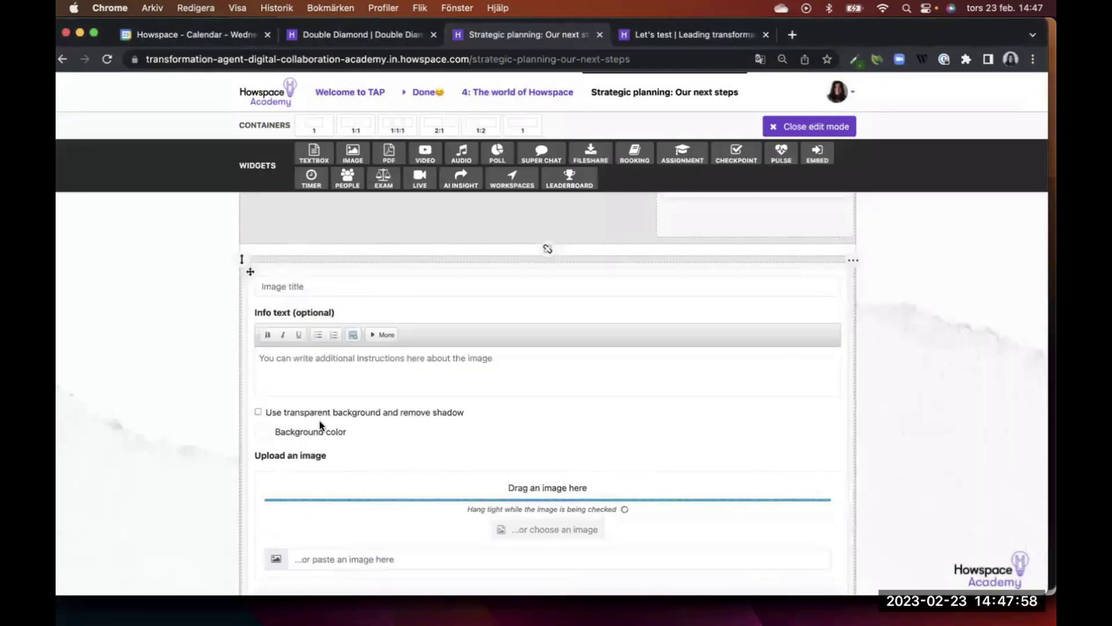
# Give the line image a transparent background without shadow, set clicking it to "Does nothing", and save the widget
pyautogui.click(329, 412)
pyautogui.click(310, 456)
pyautogui.scroll(-3, 309, 460)
pyautogui.click(311, 318)
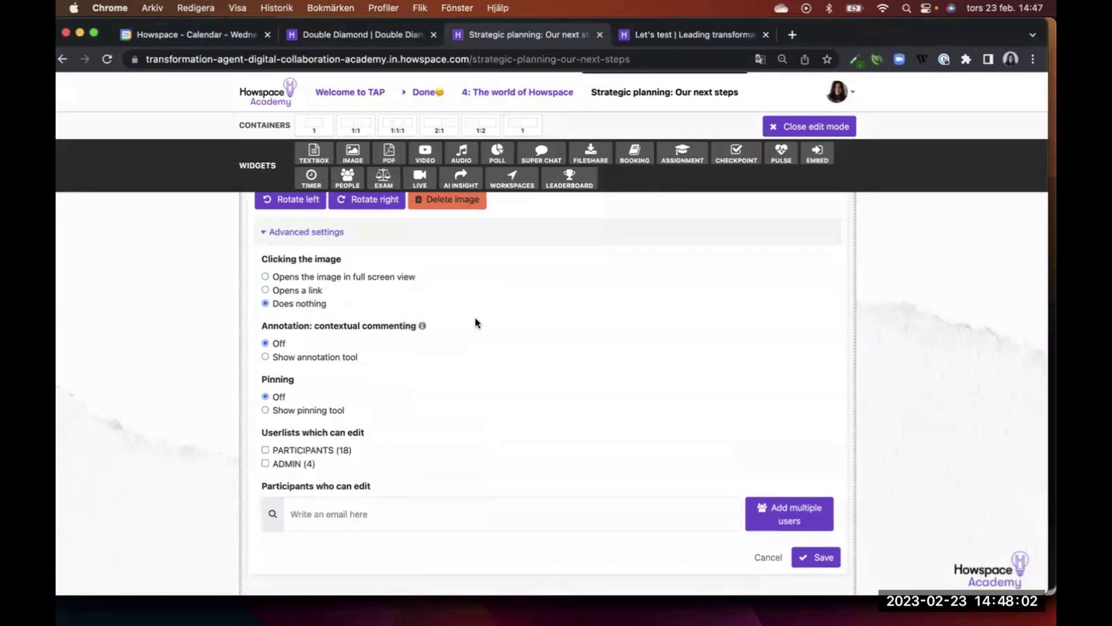
pyautogui.scroll(1, 494, 342)
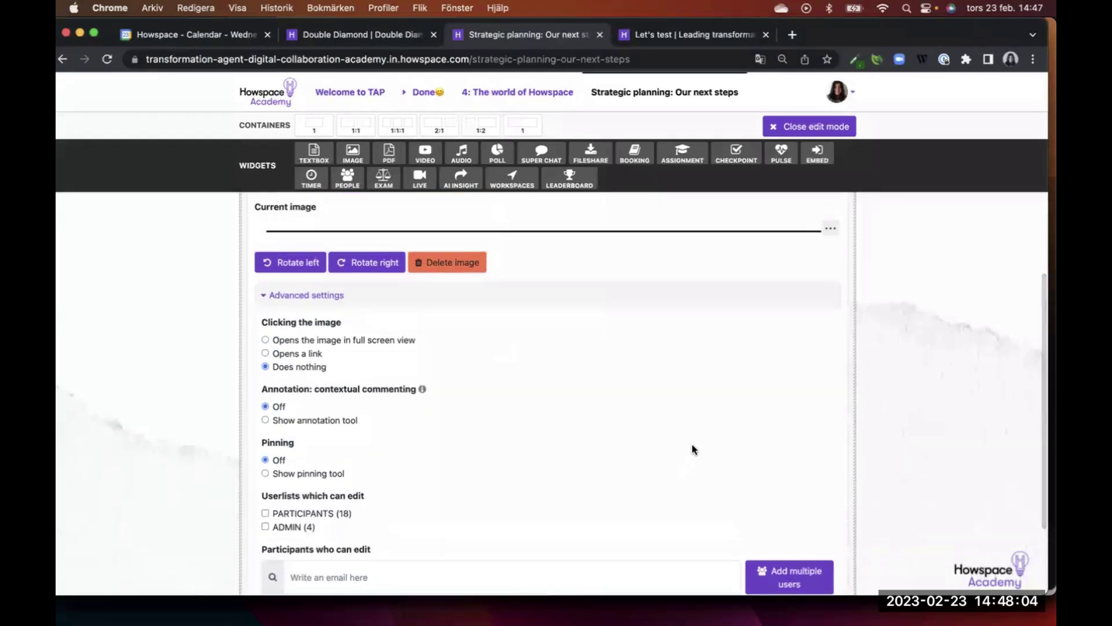
pyautogui.scroll(-2, 693, 446)
pyautogui.click(833, 517)
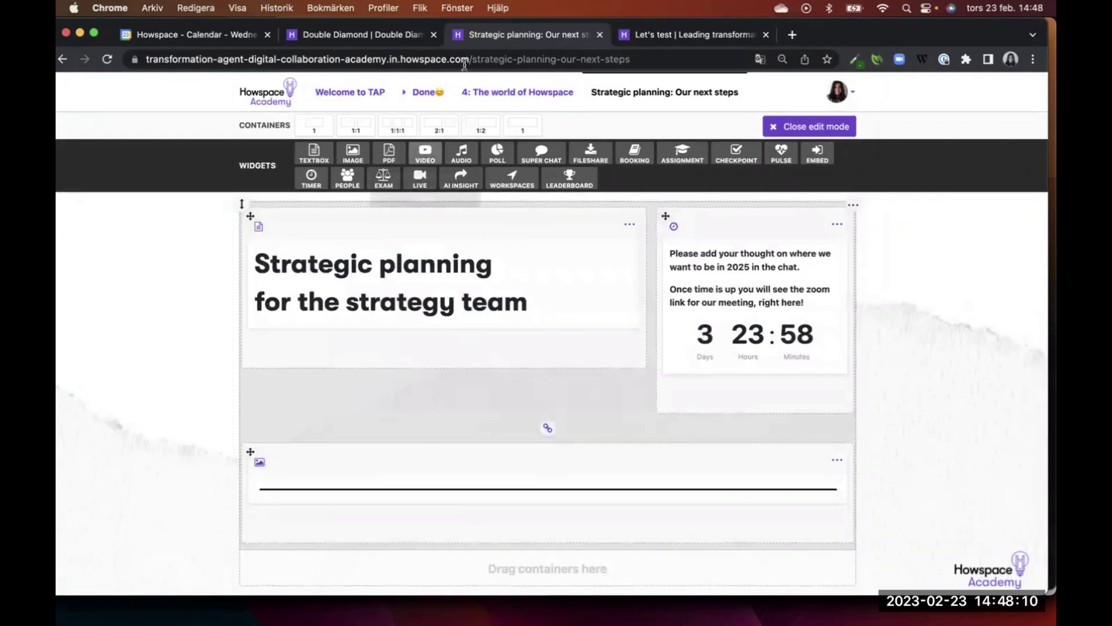
# Add a 1:1 two-column container below the line image and place a PDF widget in its first column
pyautogui.moveTo(347, 135); pyautogui.dragTo(254, 518)
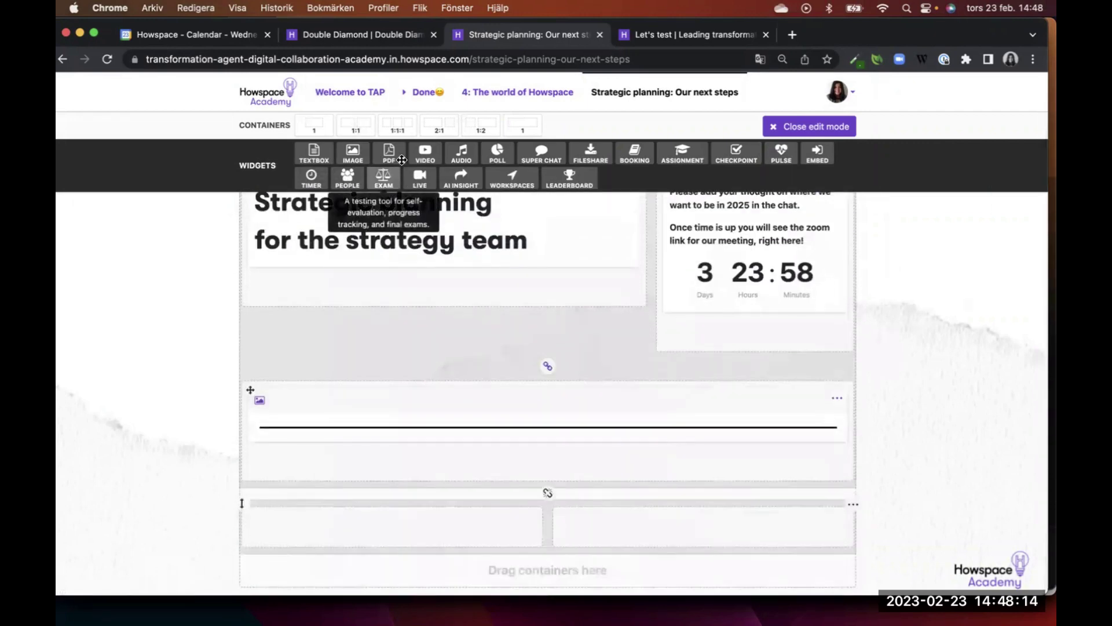
pyautogui.moveTo(387, 154); pyautogui.dragTo(302, 506)
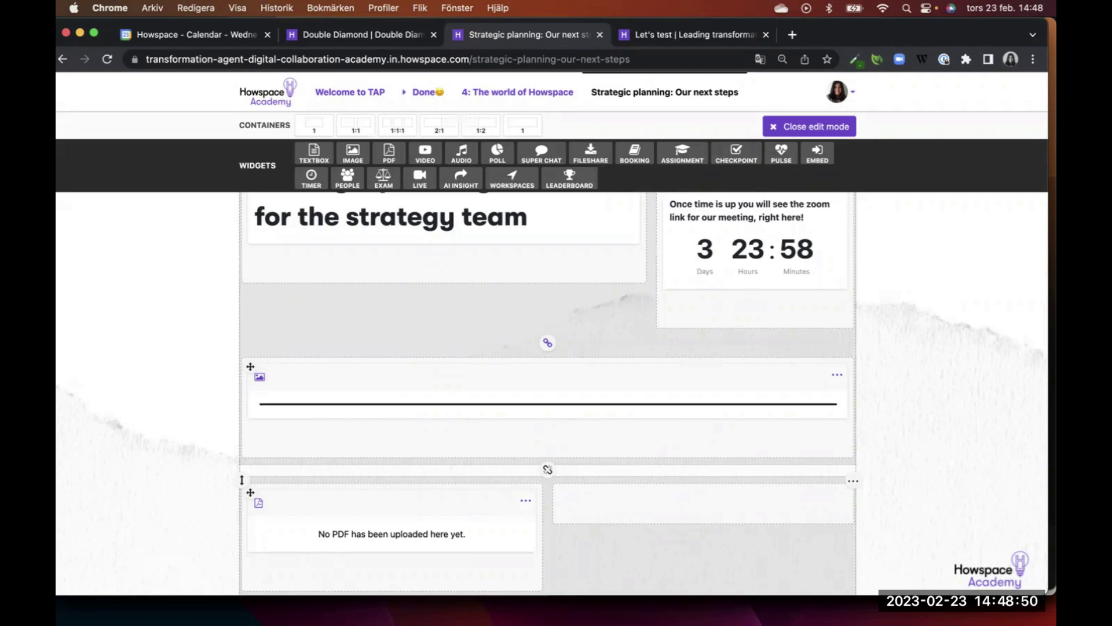
# Add a video widget directly below the "Strategic planning for the strategy team" heading and open it for editing
pyautogui.scroll(3, 438, 270)
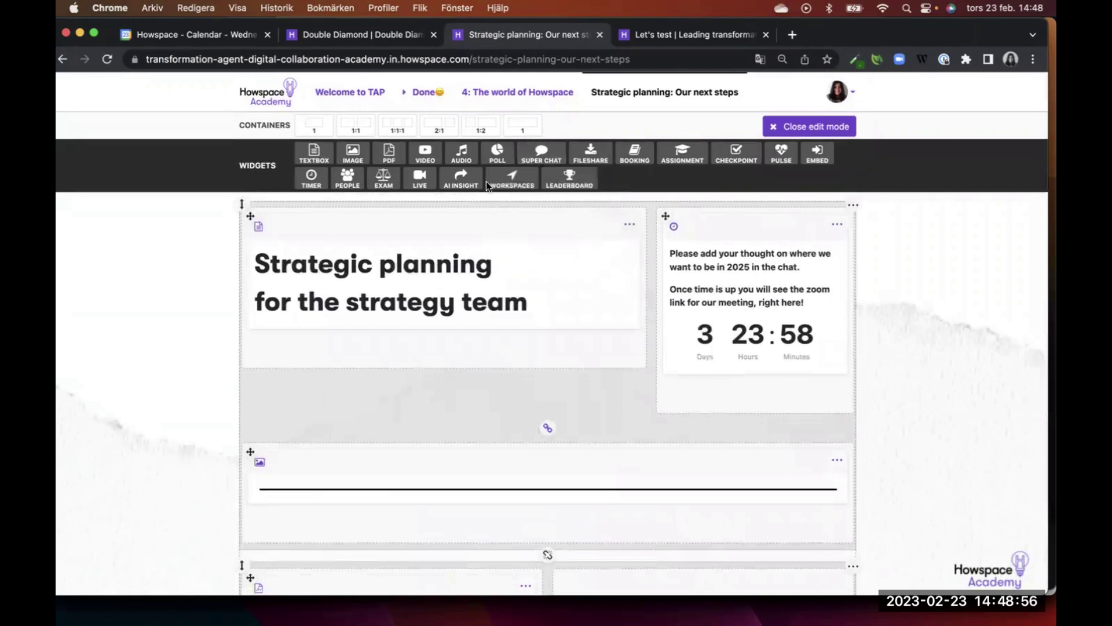
pyautogui.moveTo(426, 154); pyautogui.dragTo(350, 368)
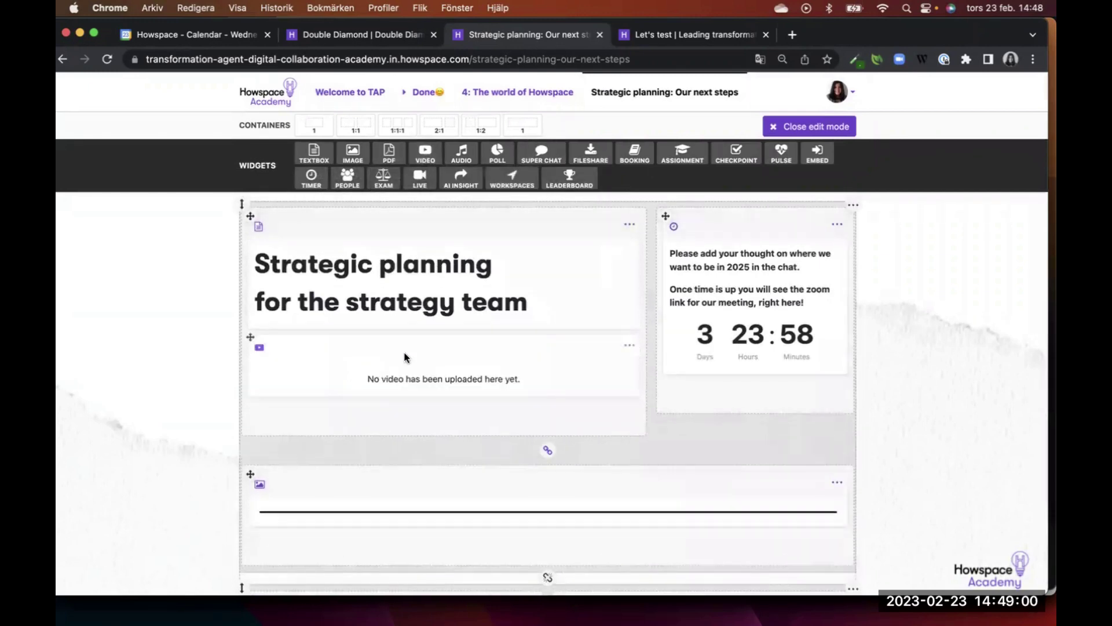
pyautogui.click(624, 346)
pyautogui.click(630, 345)
pyautogui.click(588, 368)
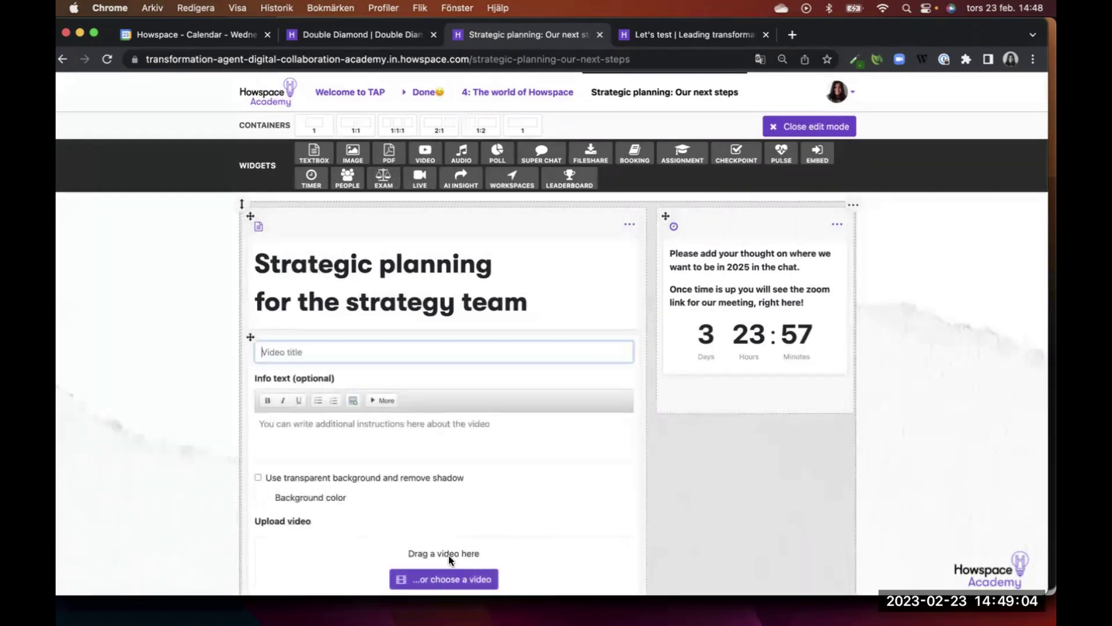
pyautogui.scroll(-3, 449, 545)
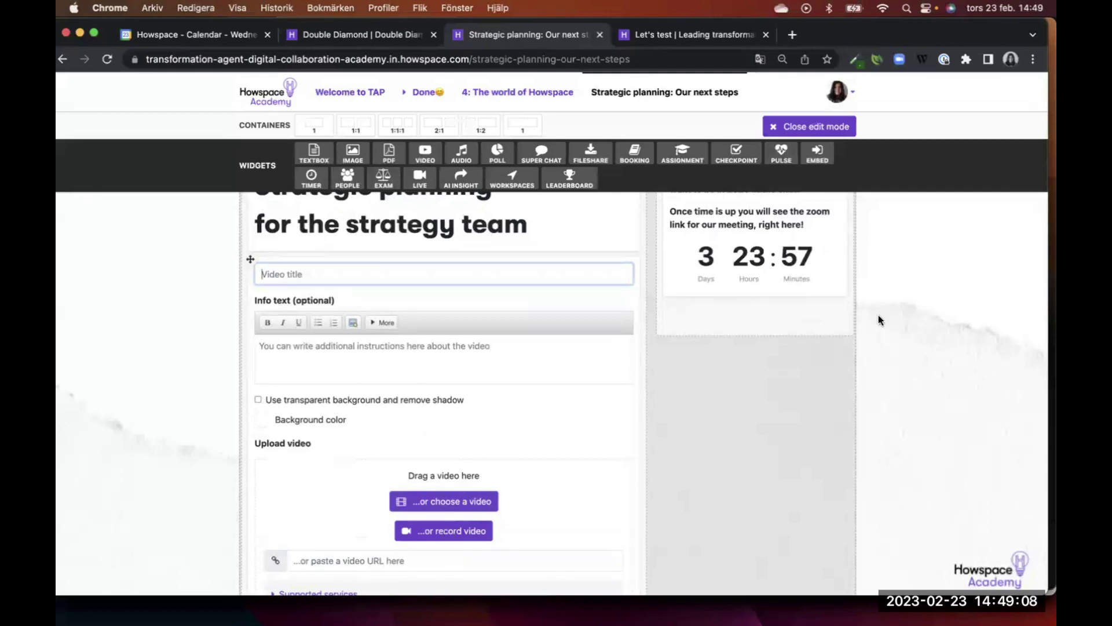
# Record a short video with camera and microphone access allowed, upload it to the video widget, and save the widget
pyautogui.click(446, 525)
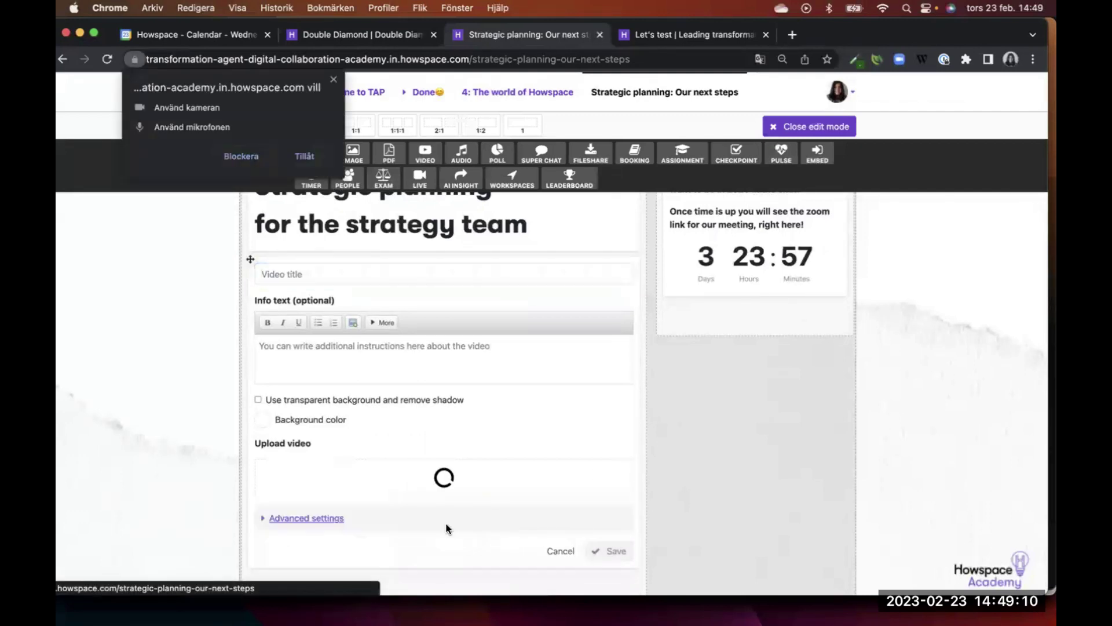
pyautogui.click(304, 156)
pyautogui.scroll(-2, 512, 463)
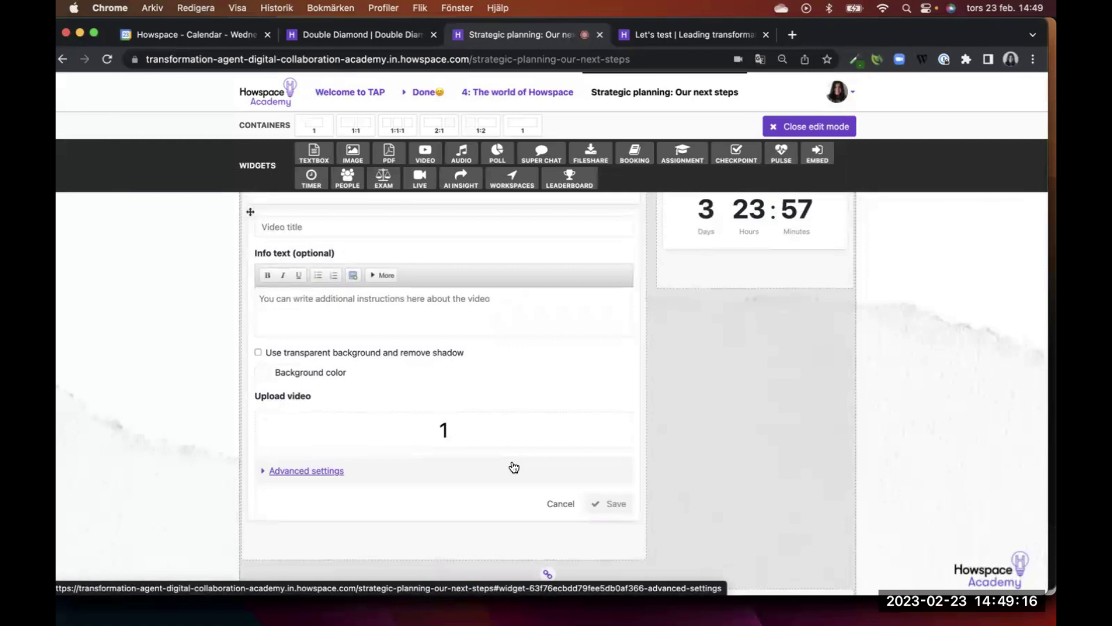
pyautogui.scroll(-5, 513, 467)
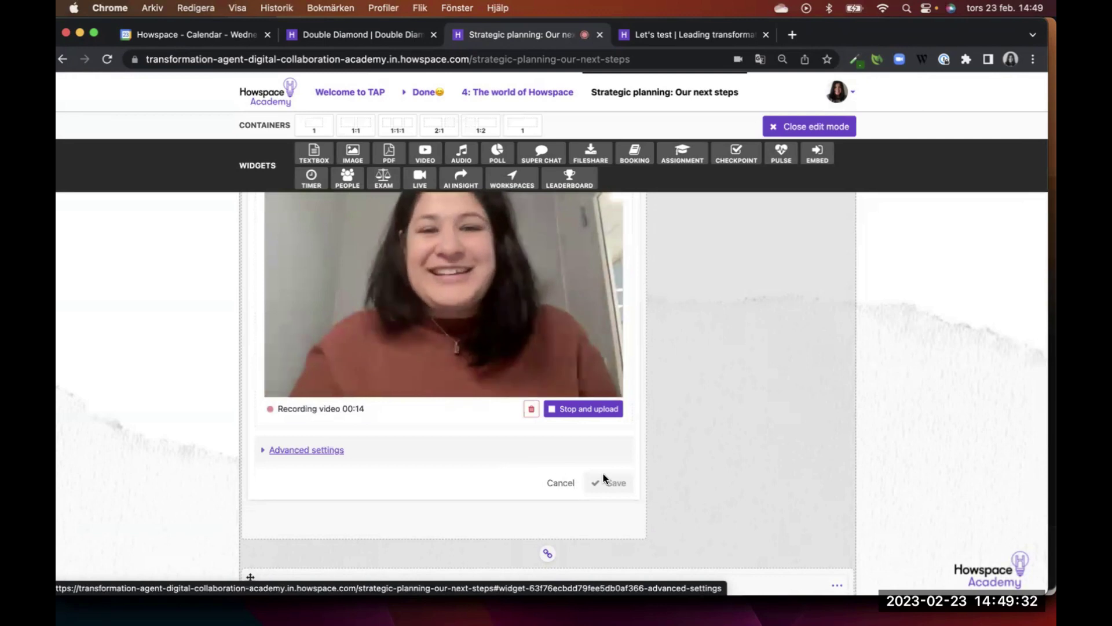
pyautogui.click(596, 411)
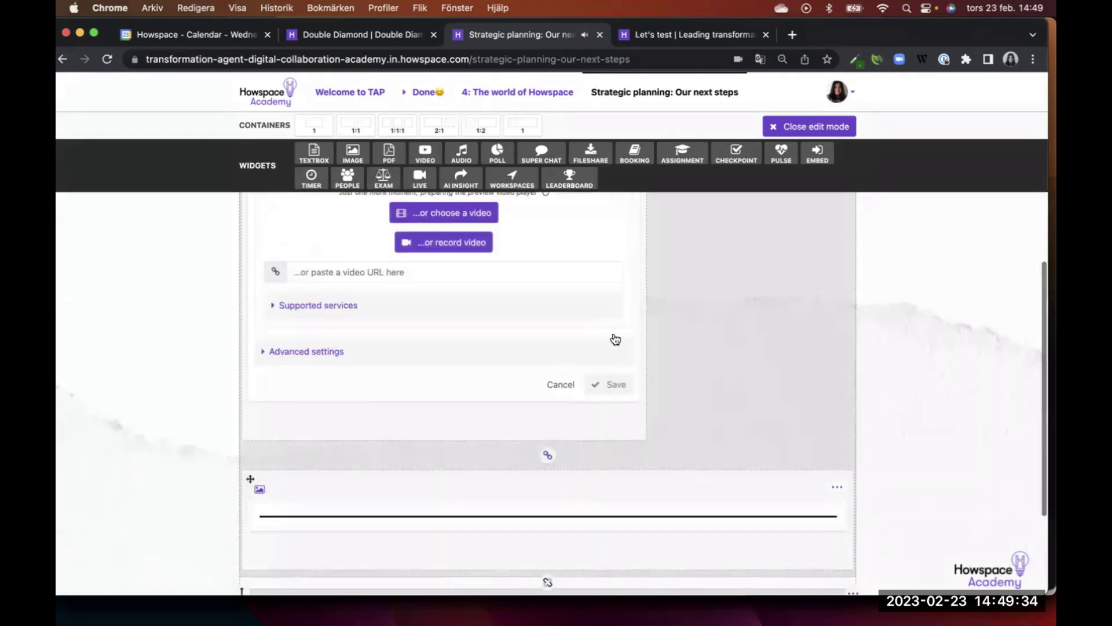
pyautogui.click(617, 547)
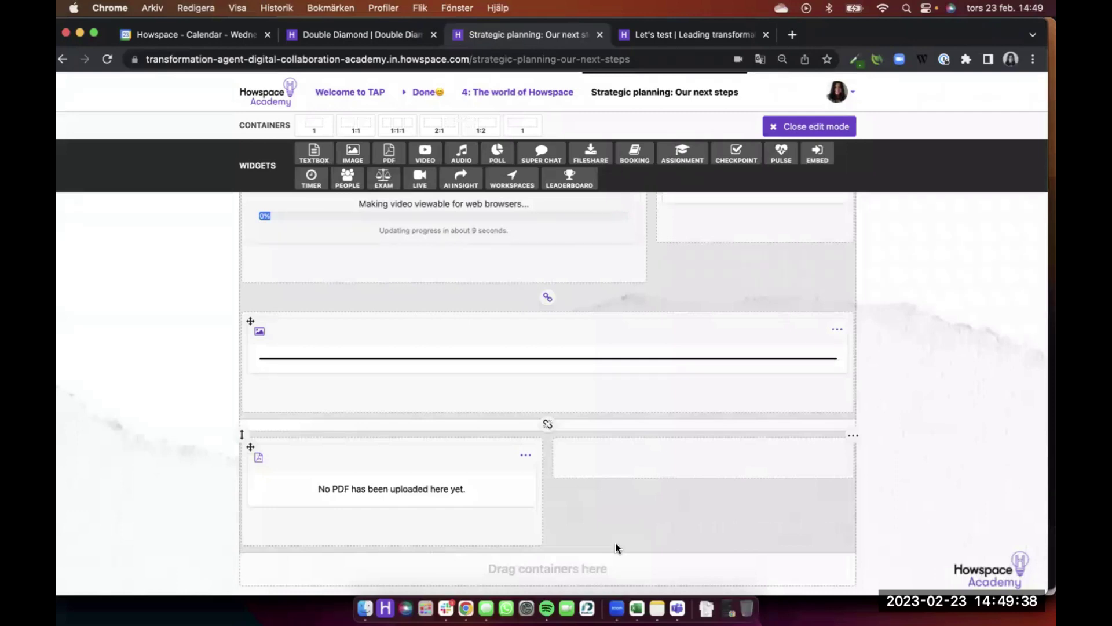
# Leave edit mode to review how the page looks to participants, and return to edit mode
pyautogui.scroll(2, 615, 547)
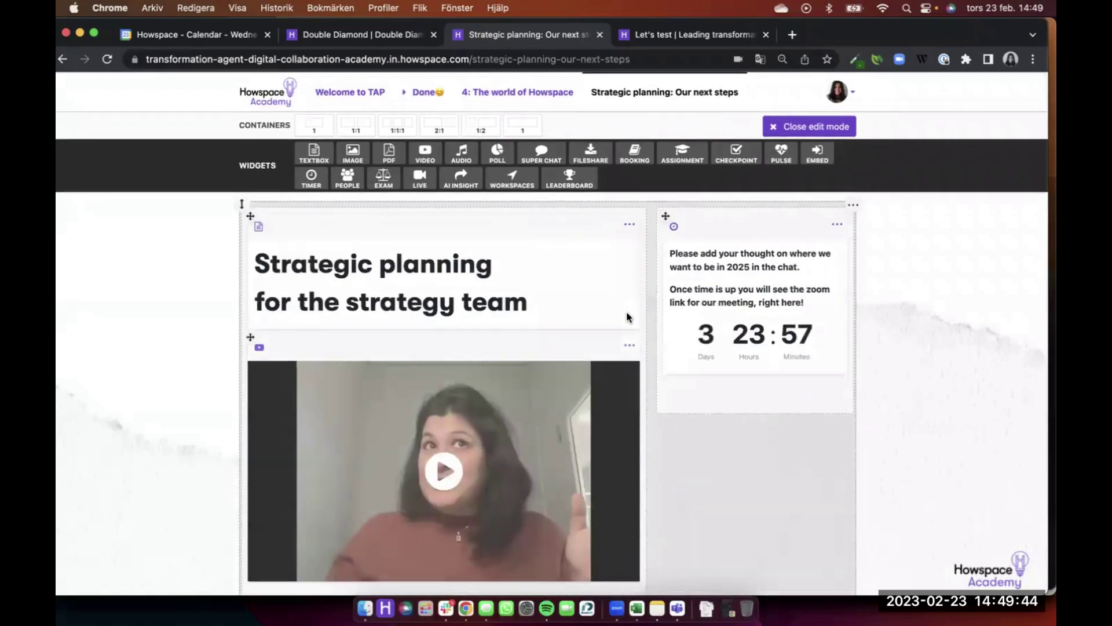
pyautogui.click(791, 127)
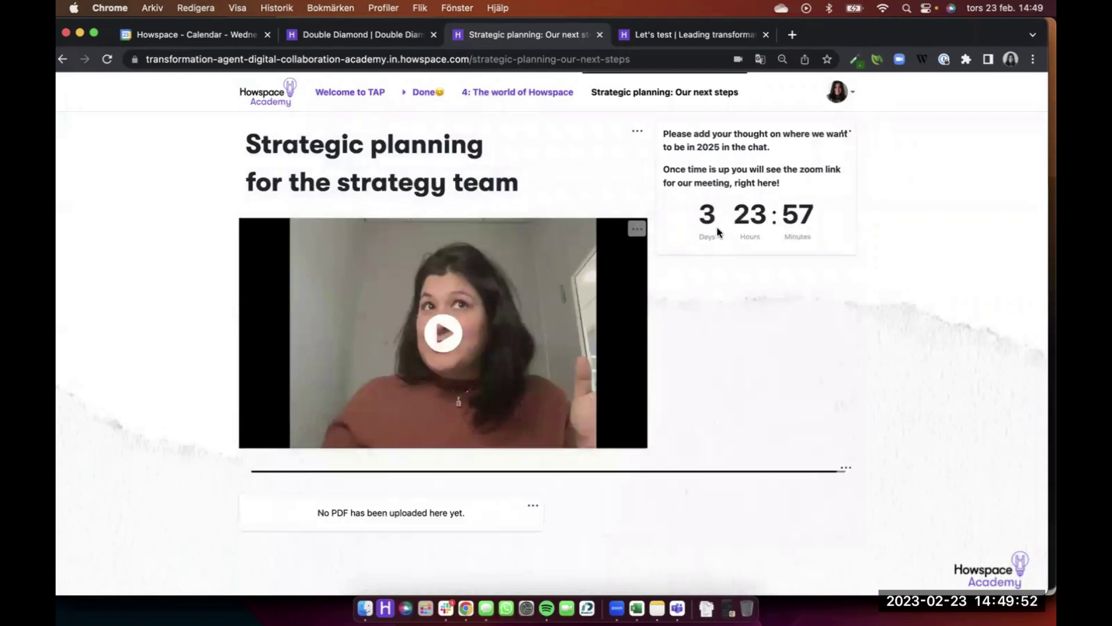
pyautogui.click(842, 101)
pyautogui.click(643, 212)
# Delete the empty PDF widget from the first column of the two-column container
pyautogui.scroll(-5, 594, 470)
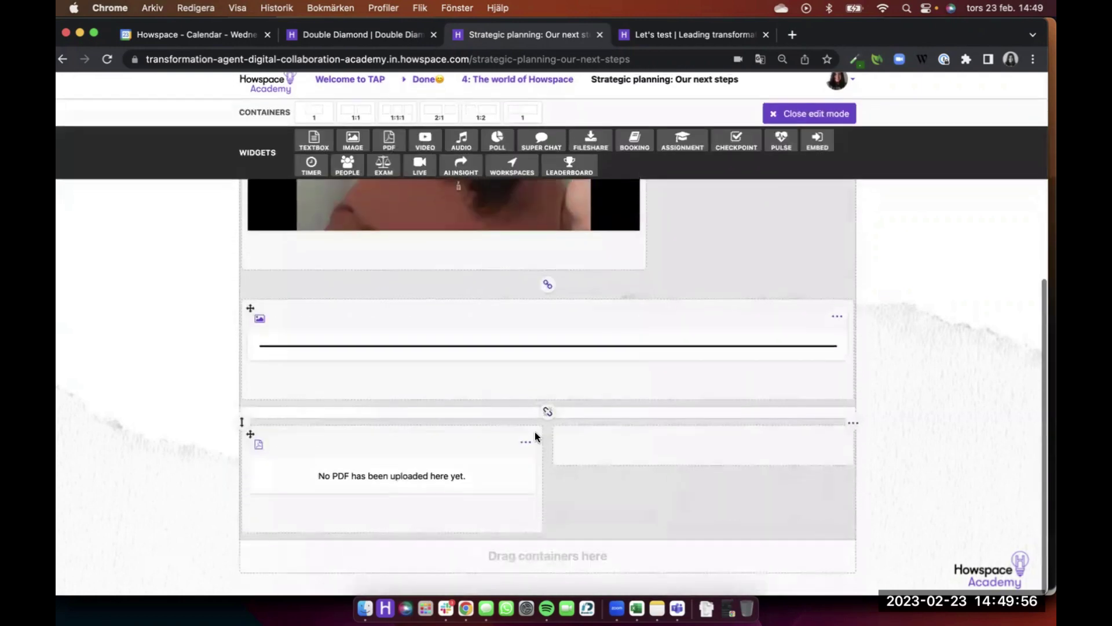
pyautogui.click(526, 455)
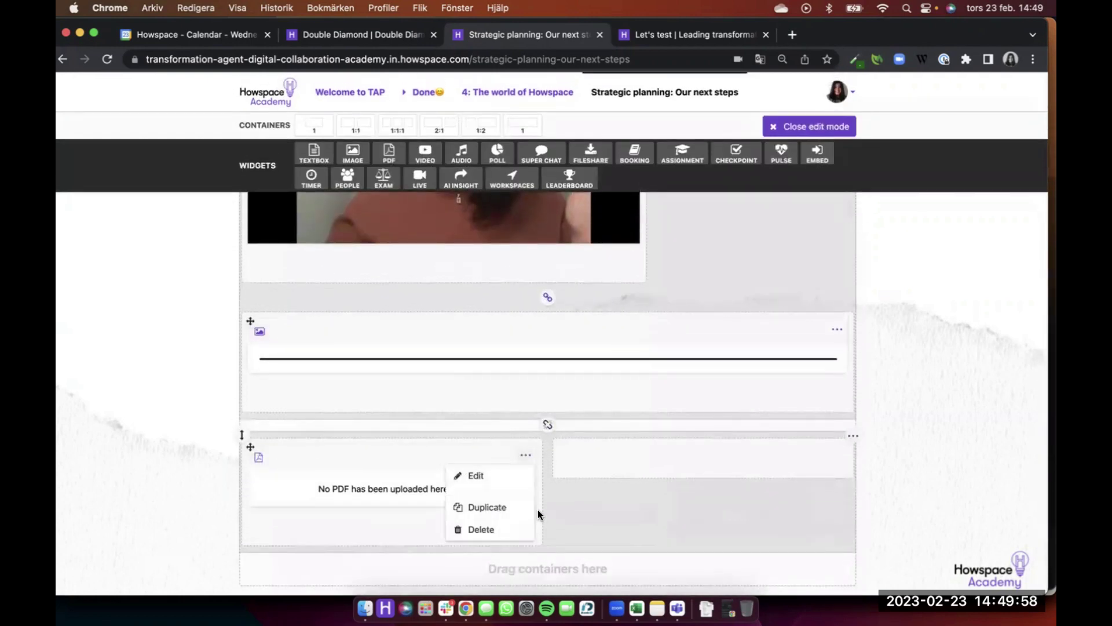
pyautogui.click(507, 528)
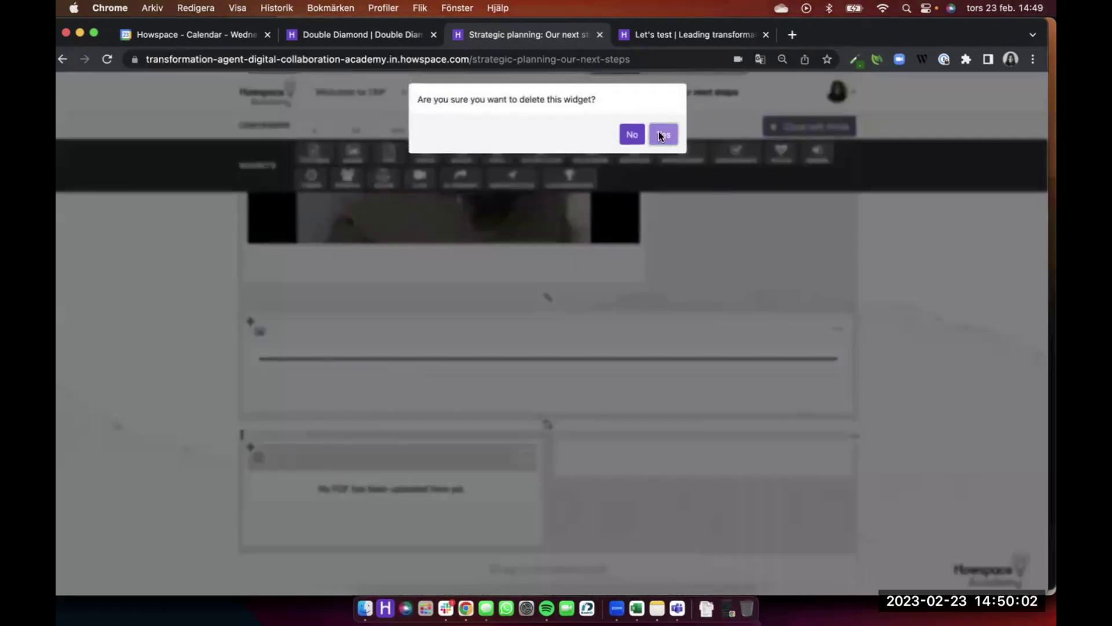
pyautogui.click(662, 135)
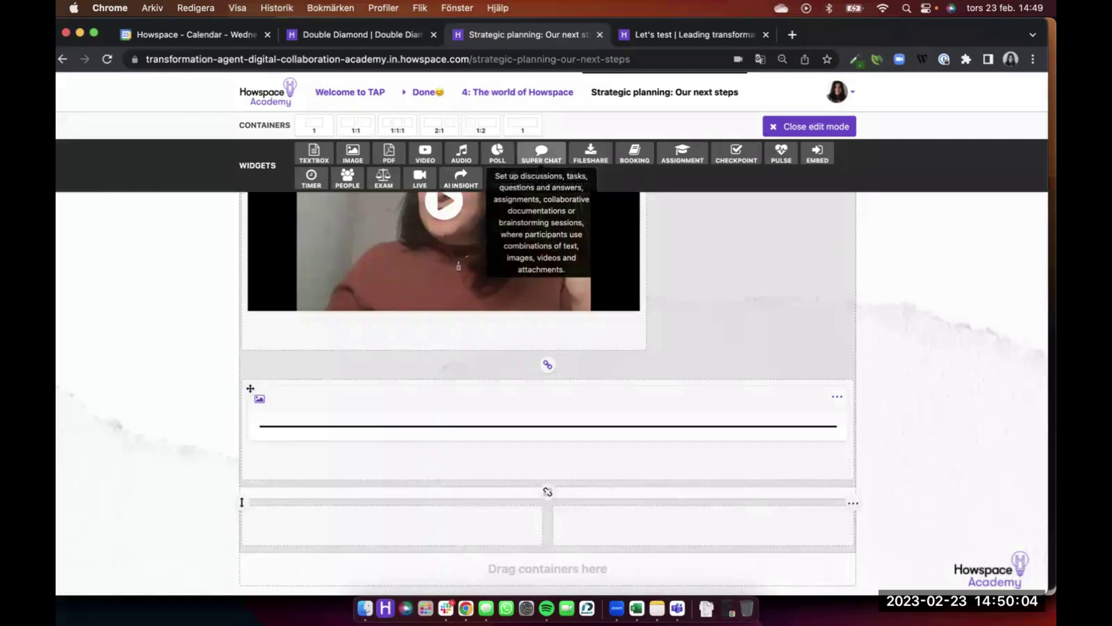
# Place a Super Chat widget in the second column below the line image and a Pulse widget in the first column
pyautogui.moveTo(541, 154); pyautogui.dragTo(637, 513)
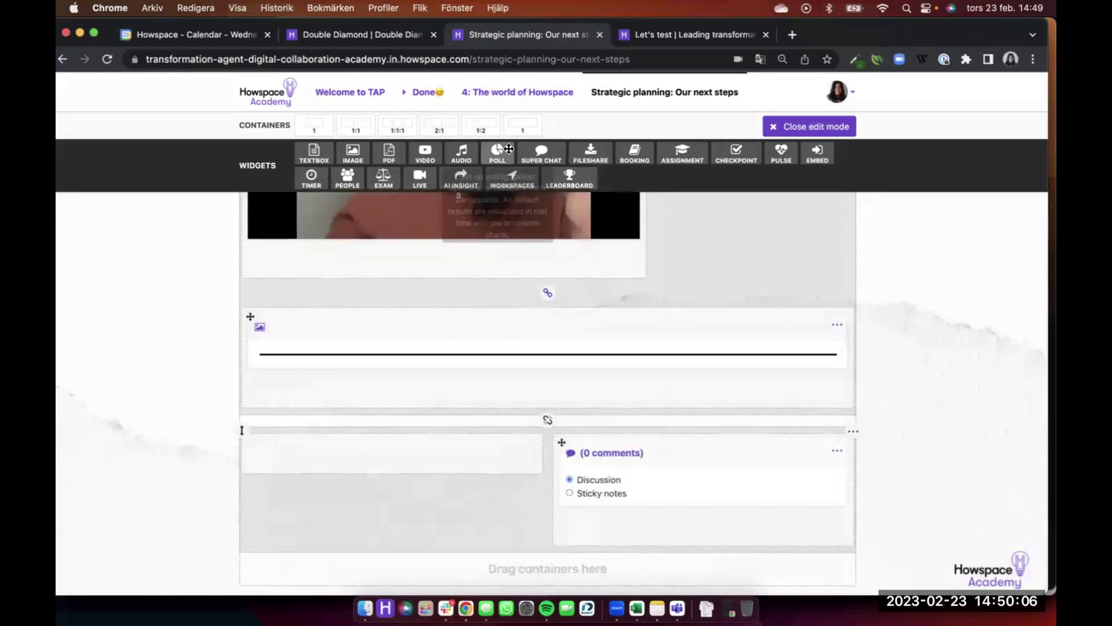
pyautogui.moveTo(788, 150); pyautogui.dragTo(365, 446)
# Open the Pulse widget for editing and enter the info text "Please add your sentiments below, 5= agree, -5 = disagree"
pyautogui.click(528, 456)
pyautogui.click(518, 471)
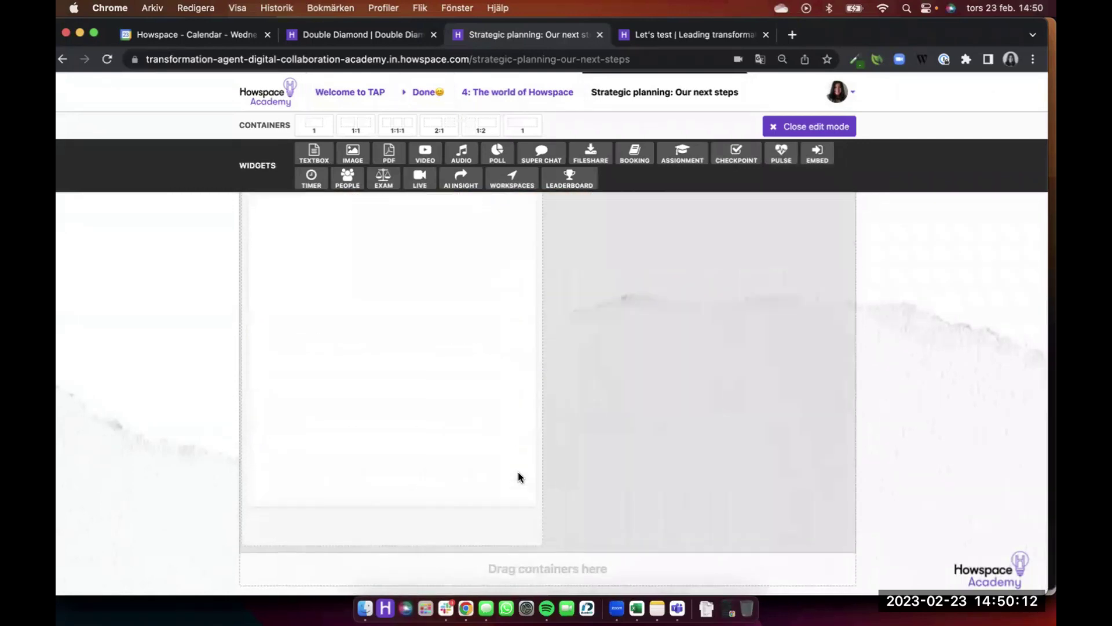
pyautogui.scroll(5, 518, 471)
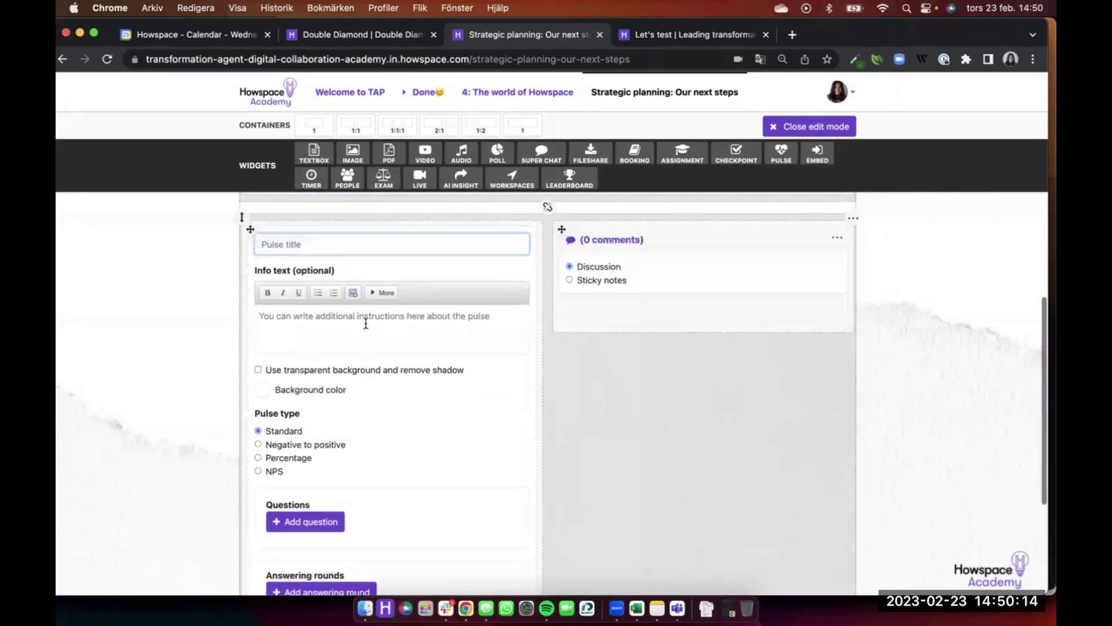
pyautogui.click(365, 323)
pyautogui.write('Please ')
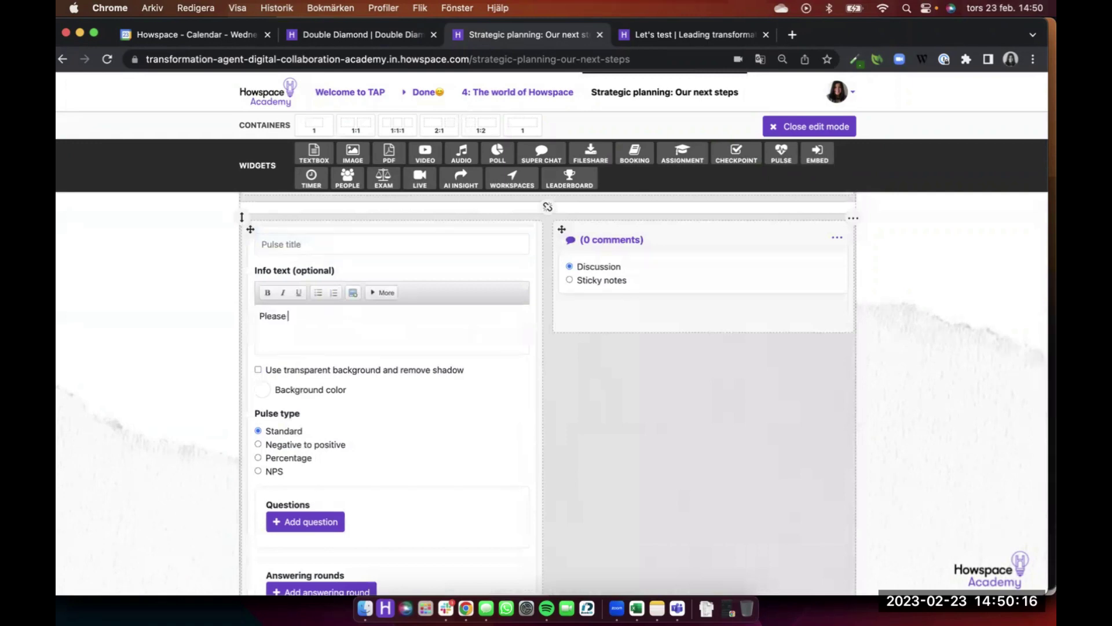
pyautogui.write('add your sentiments below, 5= agree, -5')
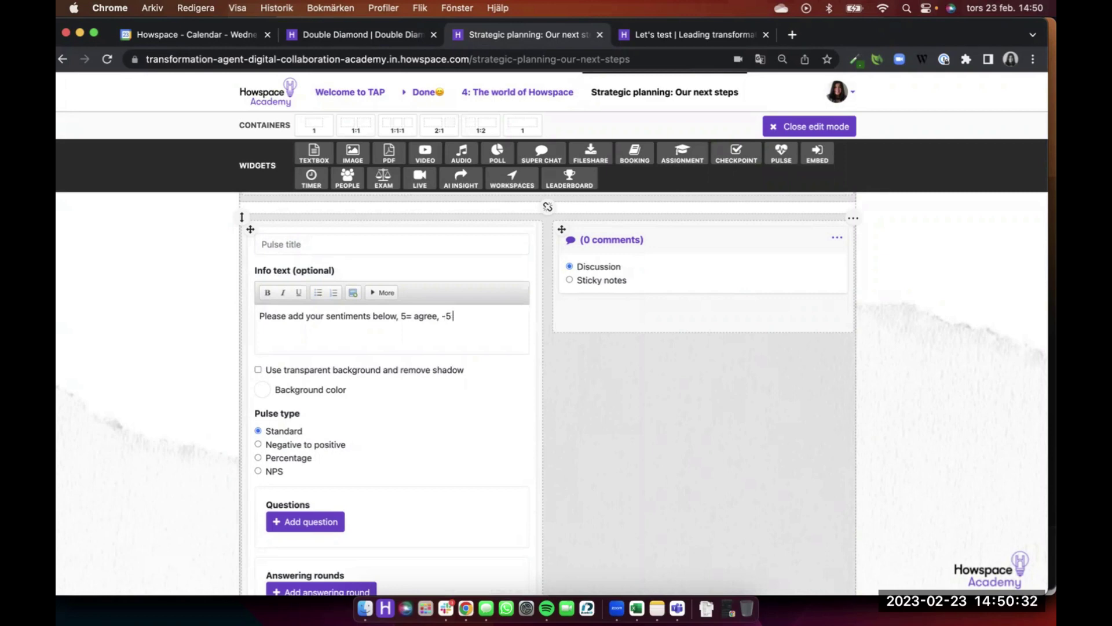
pyautogui.write('= e')
pyautogui.write(' ds')
pyautogui.write('saf')
pyautogui.write('gree')
# Set the pulse type to Negative to positive and add the question "We will have a successful 2024"
pyautogui.scroll(-3, 485, 367)
pyautogui.click(302, 355)
pyautogui.scroll(-4, 385, 360)
pyautogui.click(329, 332)
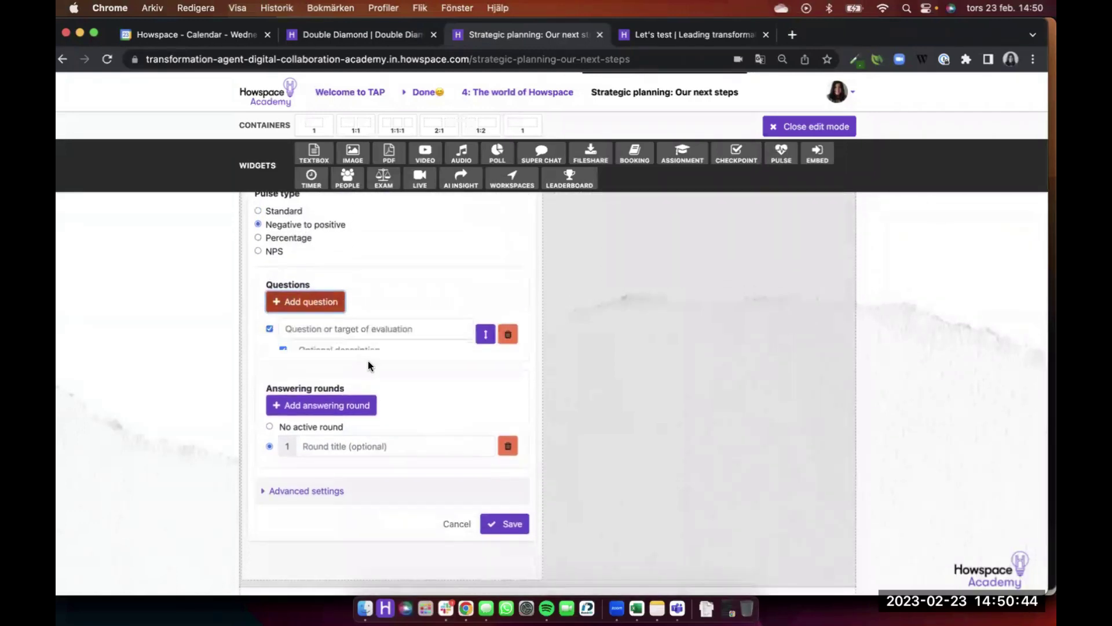
pyautogui.write('I feel')
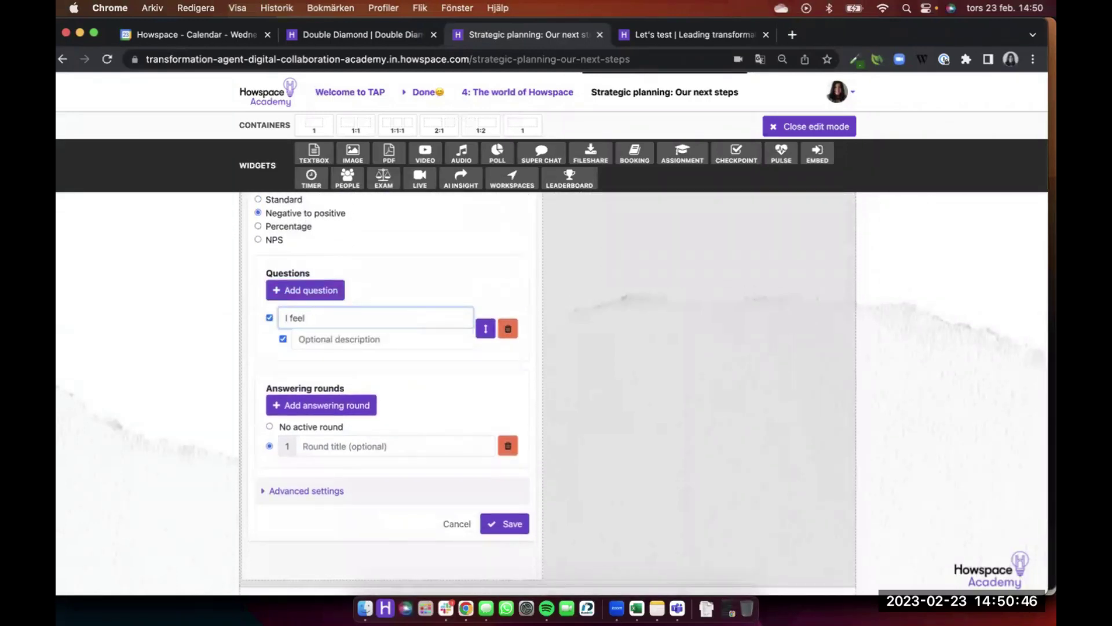
pyautogui.press('BackSpace')
pyautogui.press('BackSpace')
pyautogui.press('BackSpace')
pyautogui.press('BackSpace')
pyautogui.write('We will have a su')
pyautogui.write('2024')
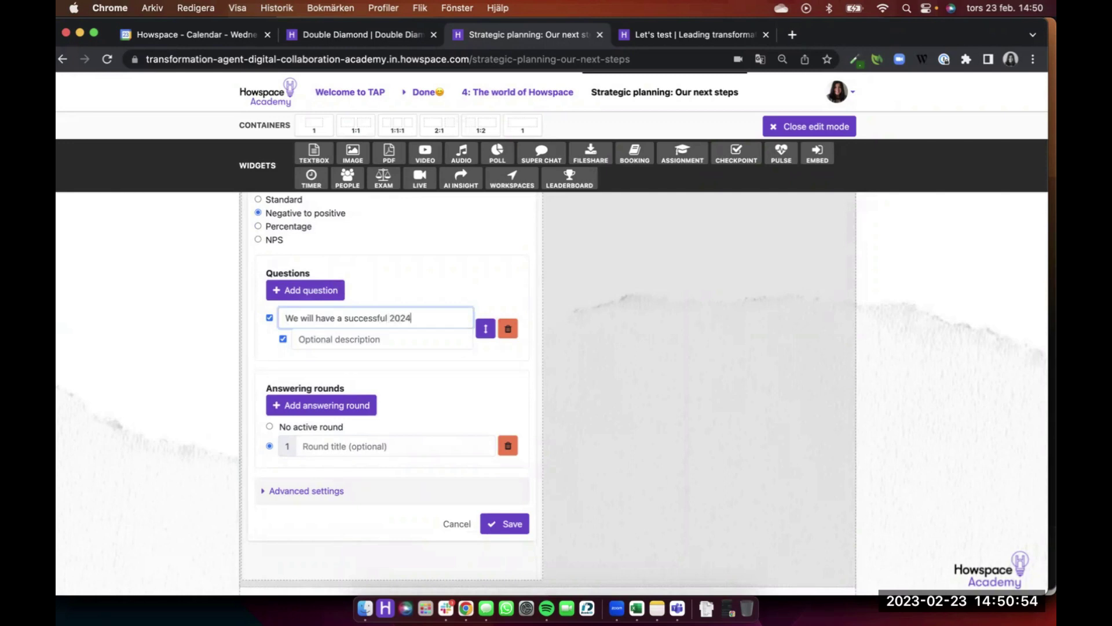
# Add a second pulse question reading "We are an inclusive and engaging organisation"
pyautogui.click(309, 295)
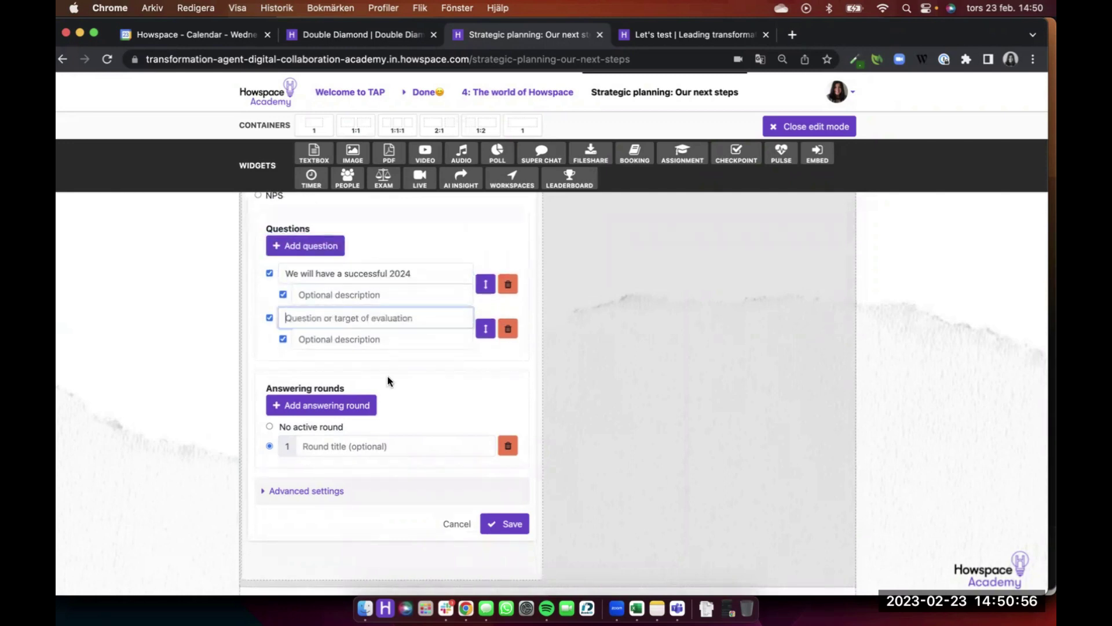
pyautogui.write('We will be inclusive')
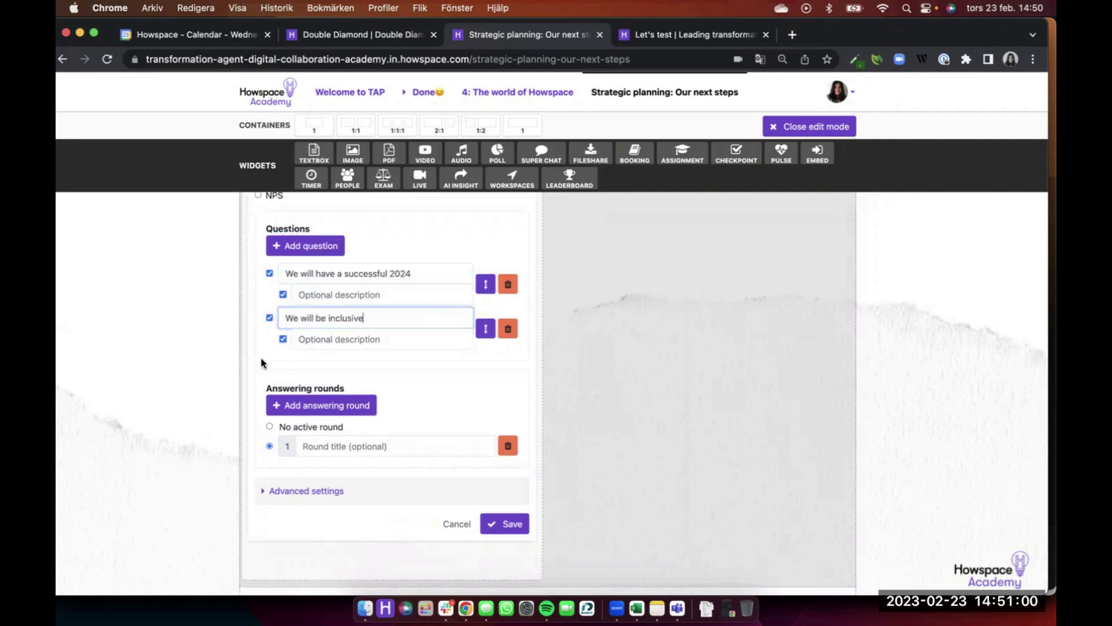
pyautogui.moveTo(292, 318); pyautogui.dragTo(339, 319)
pyautogui.write('e are an invlu')
pyautogui.press('BackSpace')
pyautogui.press('BackSpace')
pyautogui.press('BackSpace')
pyautogui.write('clusive and engaging organisationlusive')
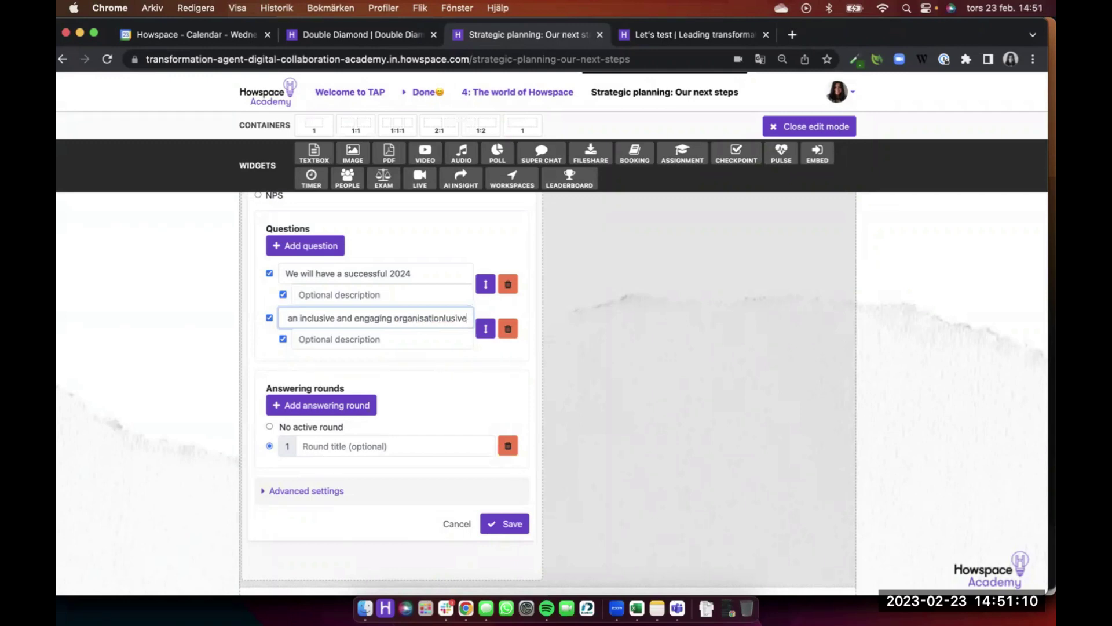
pyautogui.press('Delete')
pyautogui.press('Delete')
pyautogui.press('Delete')
pyautogui.press('Delete')
pyautogui.press('Delete')
pyautogui.press('Delete')
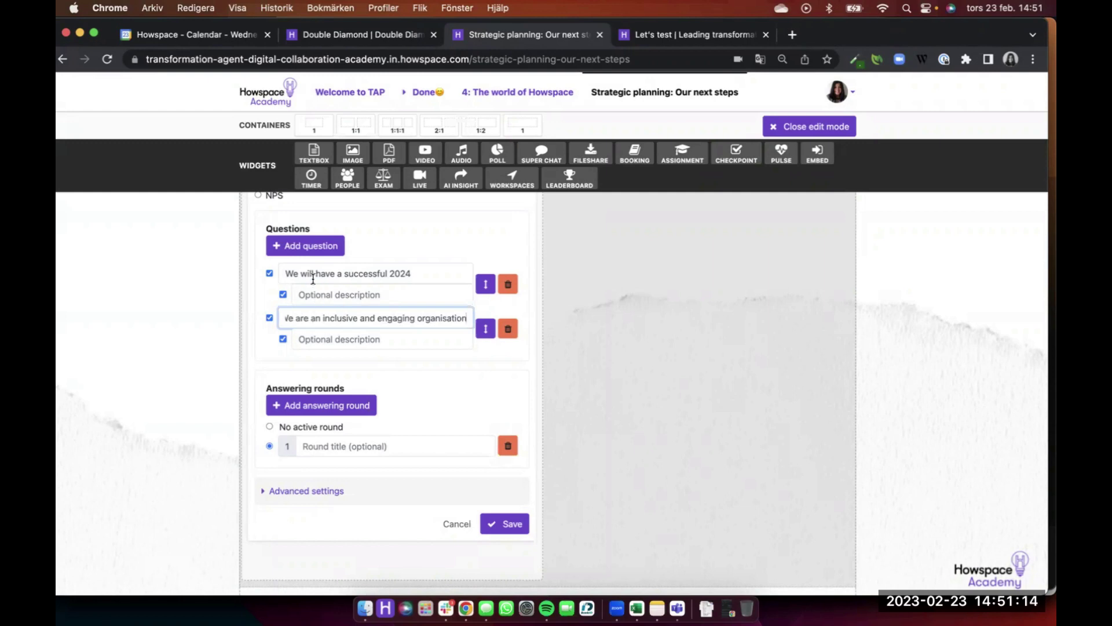
# Describe the first pulse question as "Financially" and the second as "High employee engagement"
pyautogui.click(330, 296)
pyautogui.write('Financially')
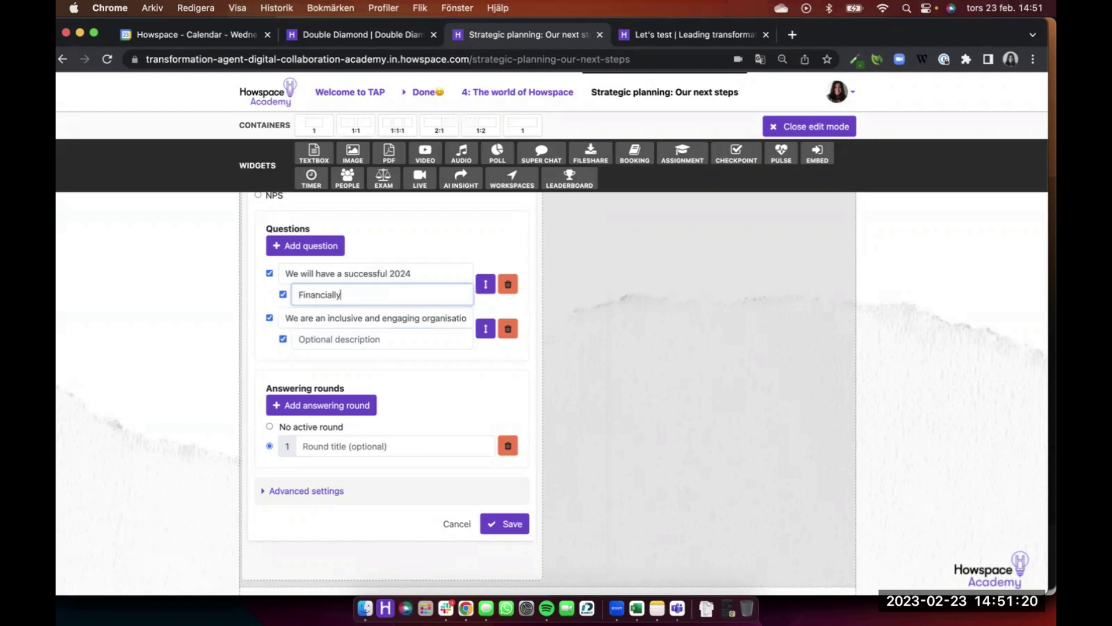
pyautogui.click(315, 340)
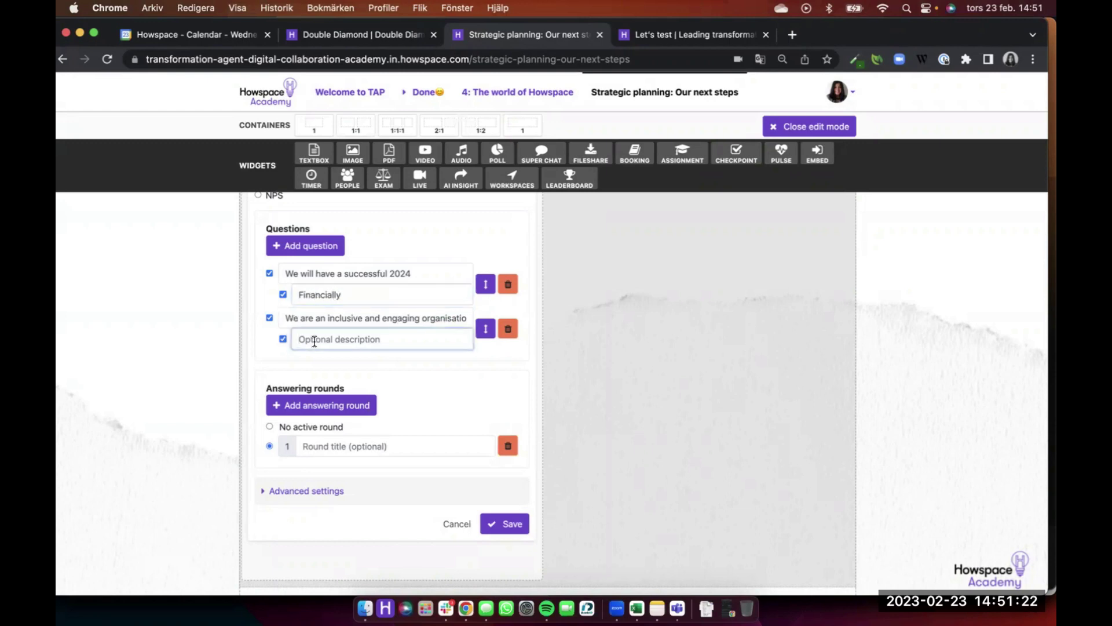
pyautogui.write('High employee engagement')
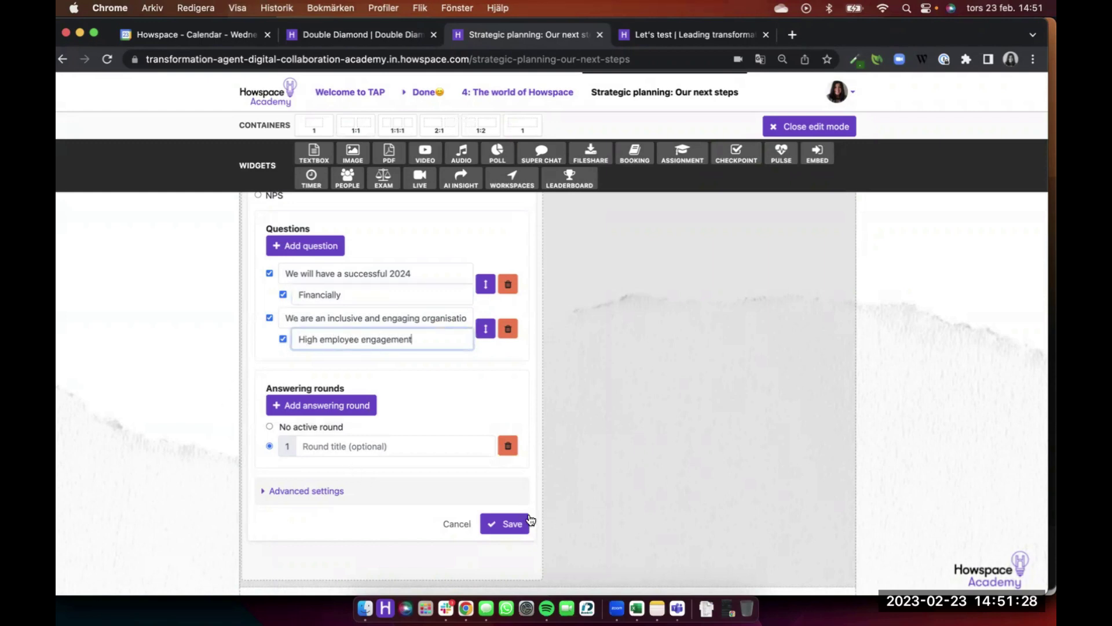
# Turn off "Show my answer in results" in the pulse's advanced settings and save the pulse
pyautogui.click(390, 497)
pyautogui.scroll(-5, 392, 497)
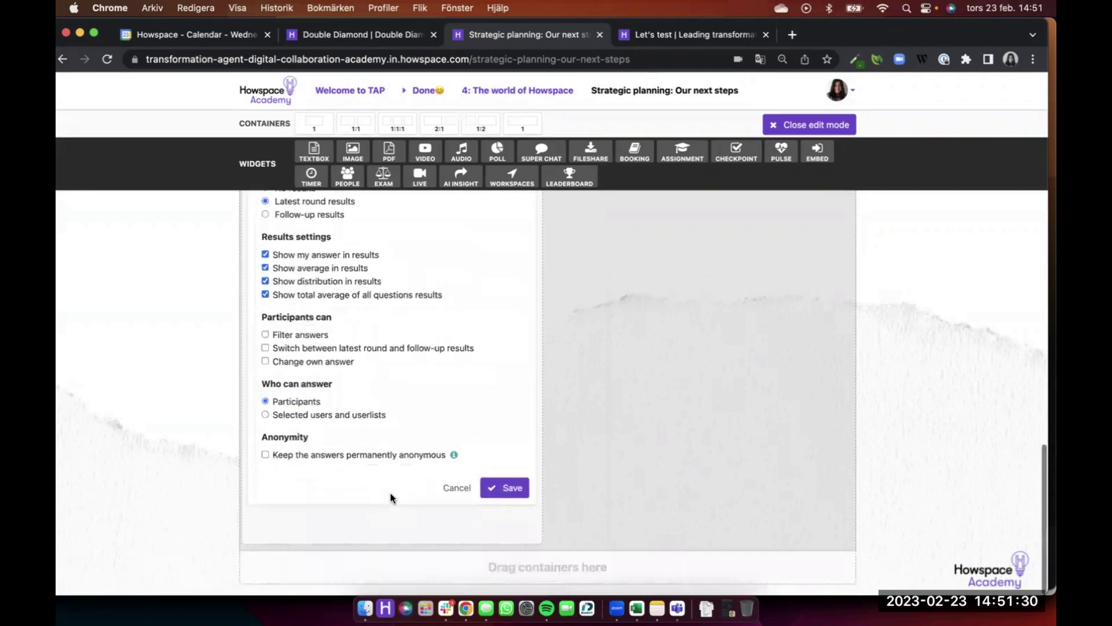
pyautogui.scroll(3, 343, 412)
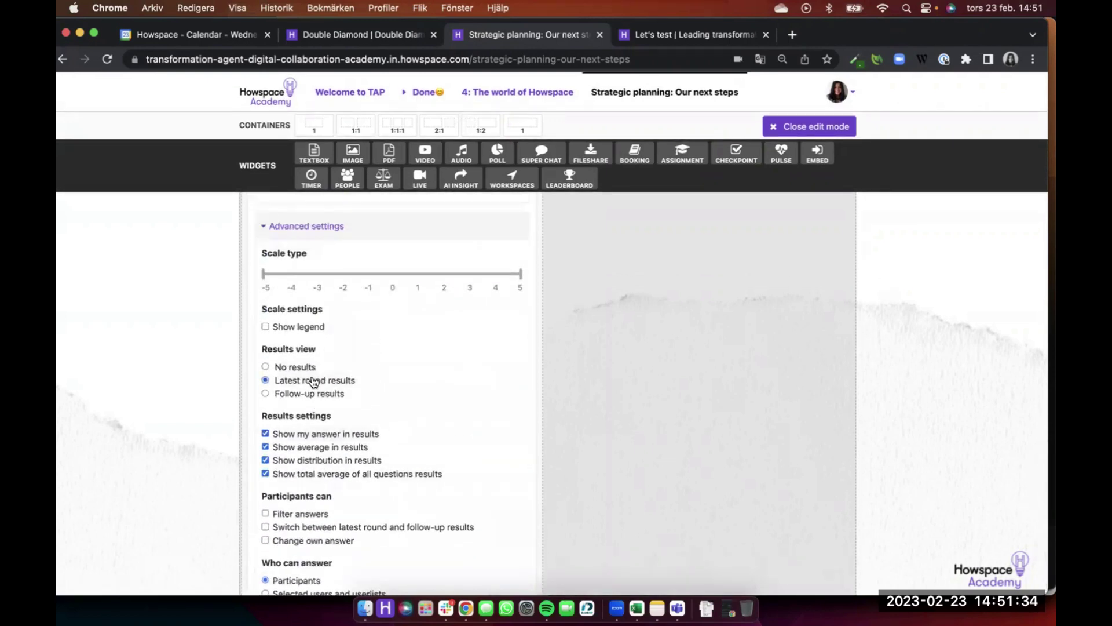
pyautogui.scroll(-1, 325, 405)
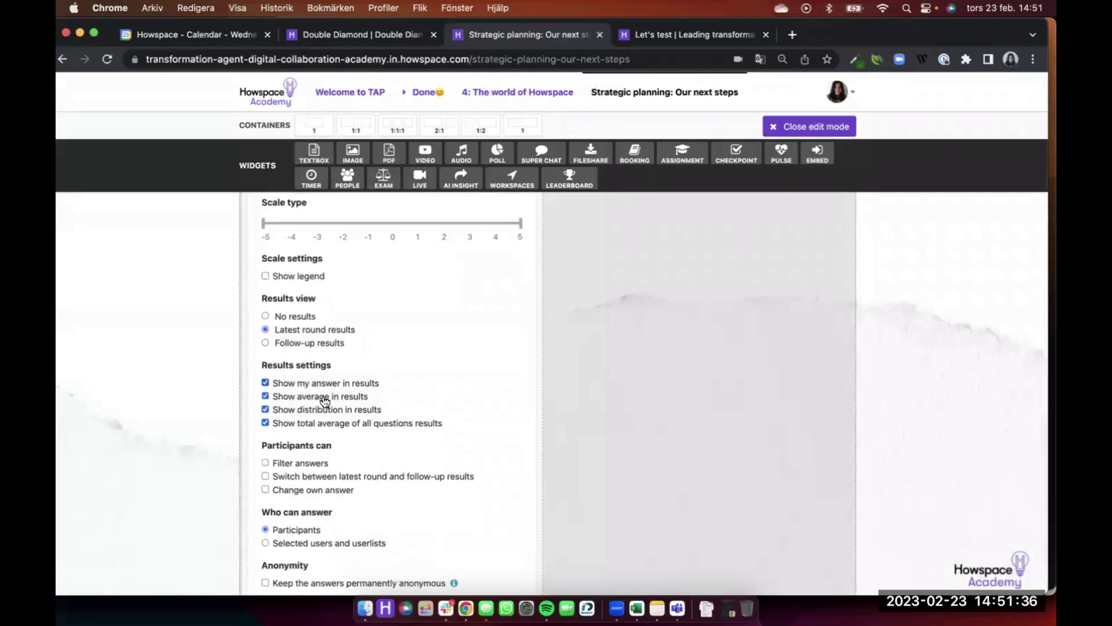
pyautogui.click(365, 397)
pyautogui.click(364, 397)
pyautogui.click(364, 397)
pyautogui.click(360, 383)
pyautogui.click(411, 398)
pyautogui.scroll(-3, 463, 452)
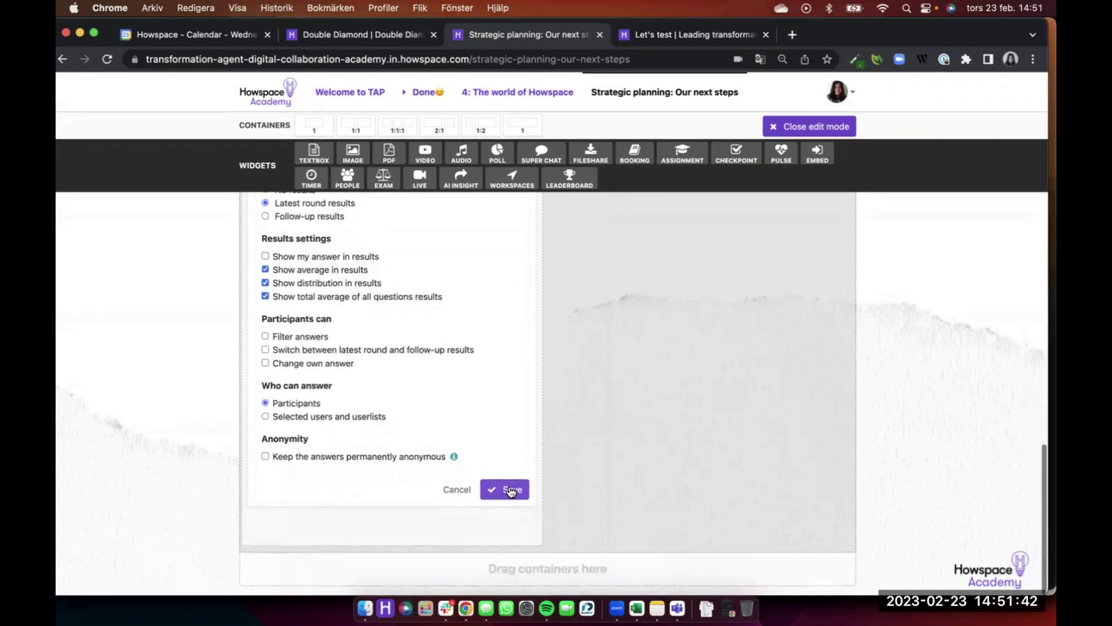
pyautogui.click(508, 487)
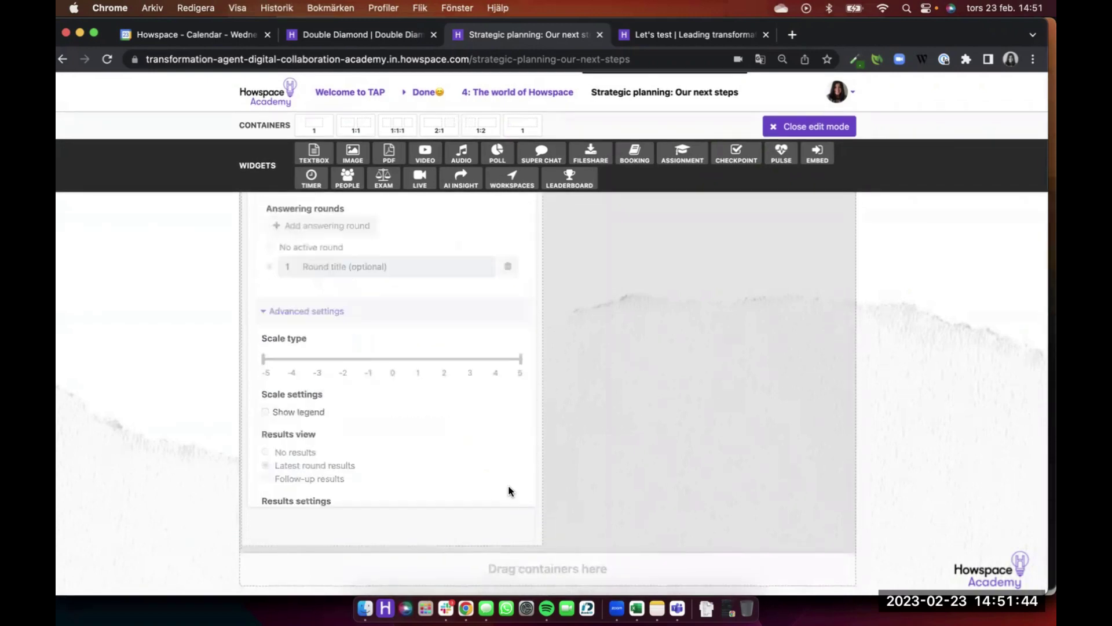
# Edit the chat widget and title it "Looking at our current strategy, what do we need to work on to reach new goals in 2024"
pyautogui.click(838, 374)
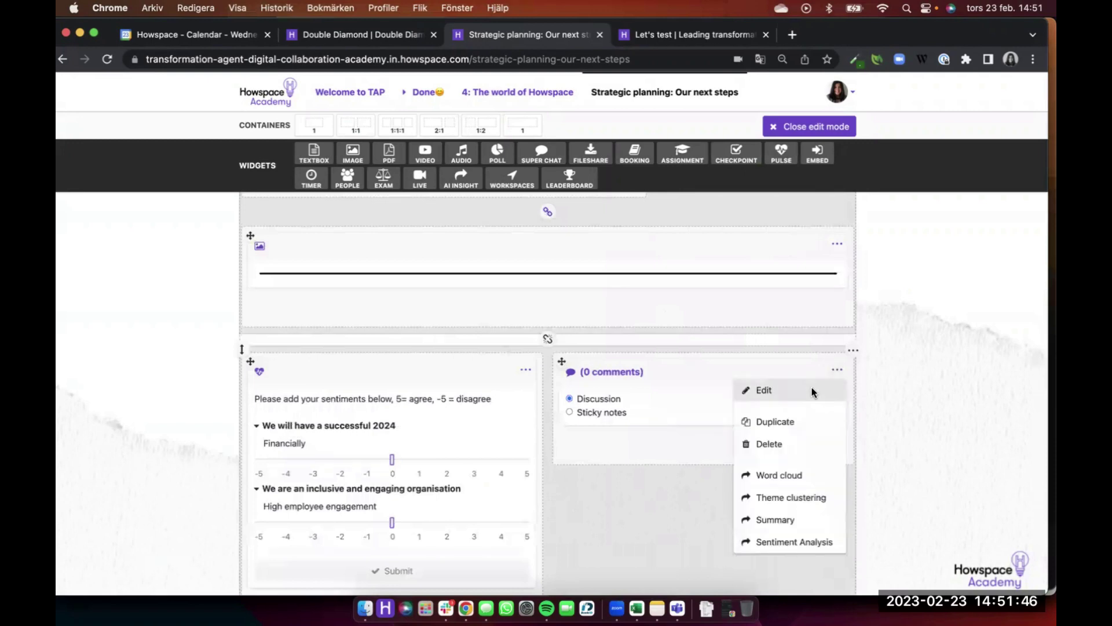
pyautogui.click(812, 387)
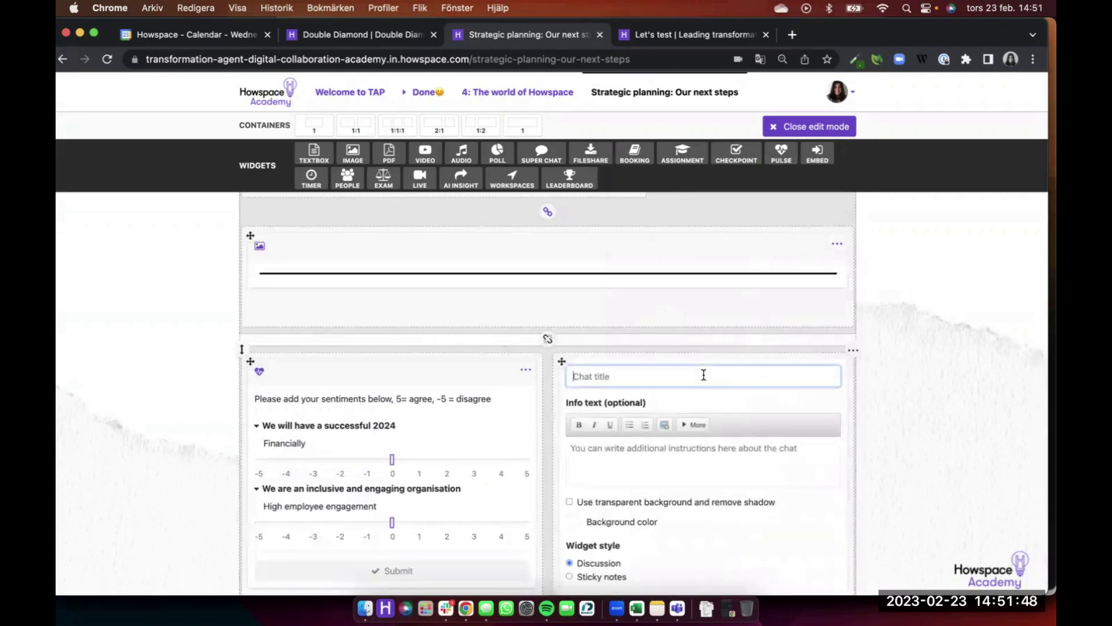
pyautogui.write('What do w')
pyautogui.press('super+a')
pyautogui.write('Looking at our current strateg')
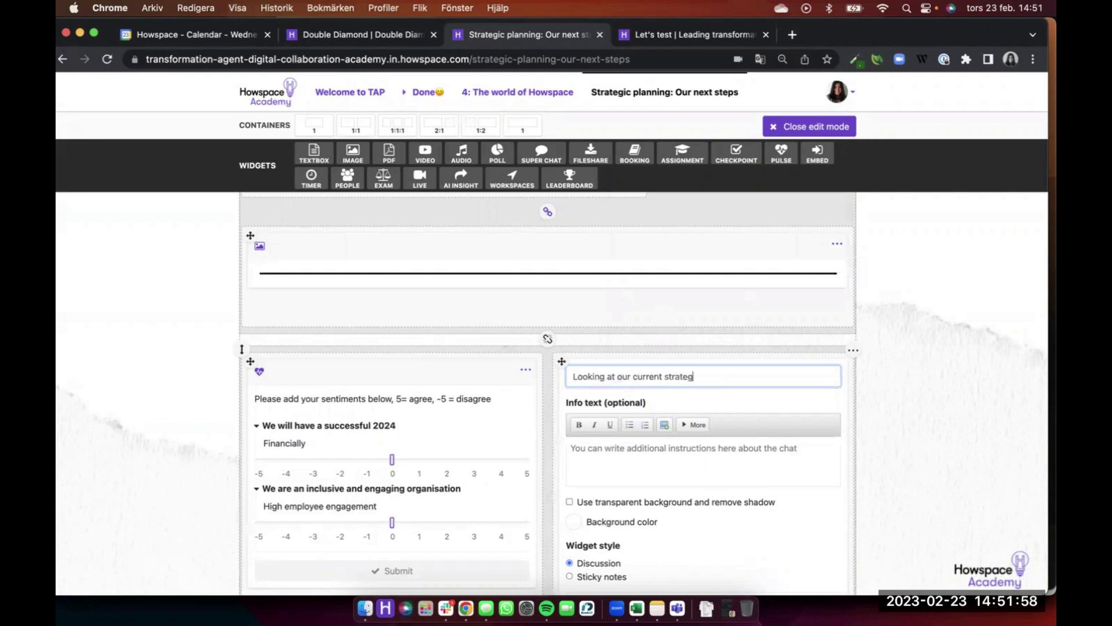
pyautogui.write('y, what do we need to work')
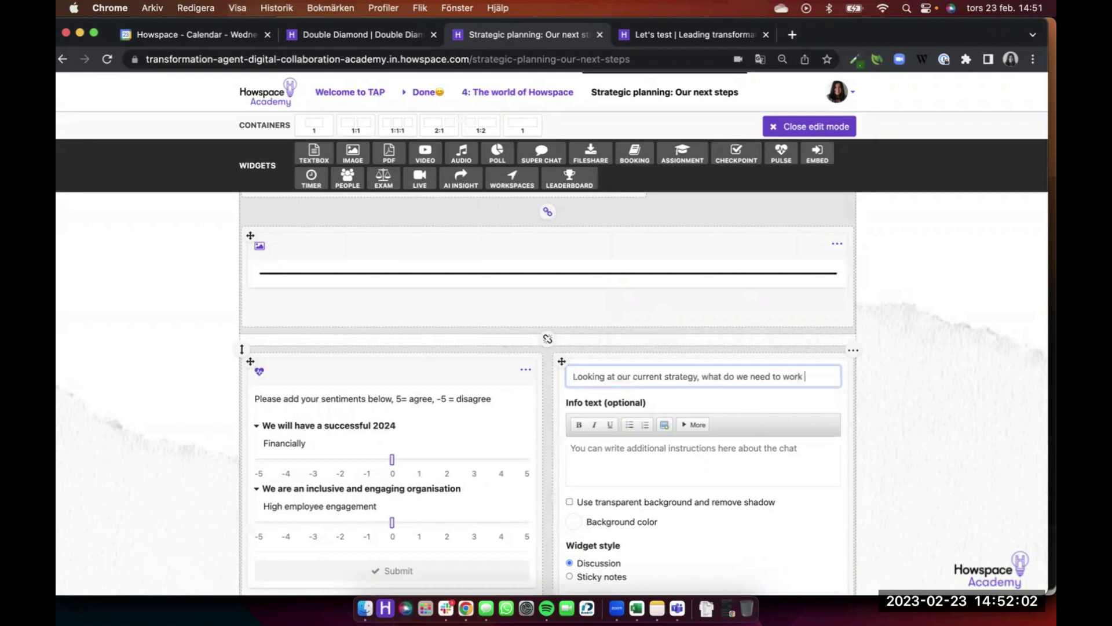
pyautogui.write(' on to reach new')
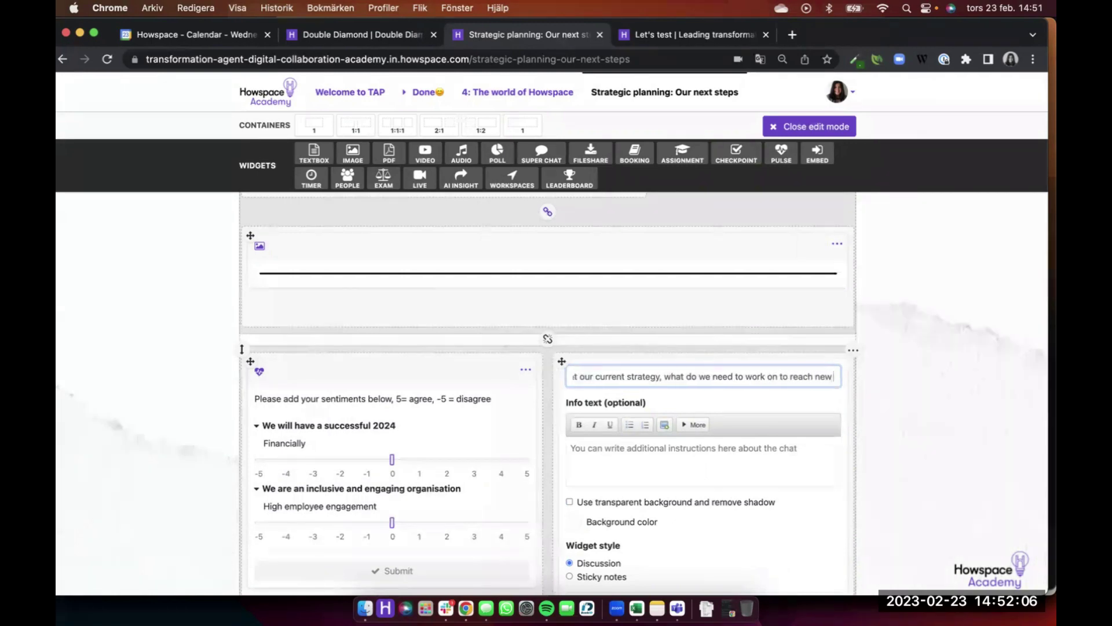
pyautogui.write(' goals in 2024')
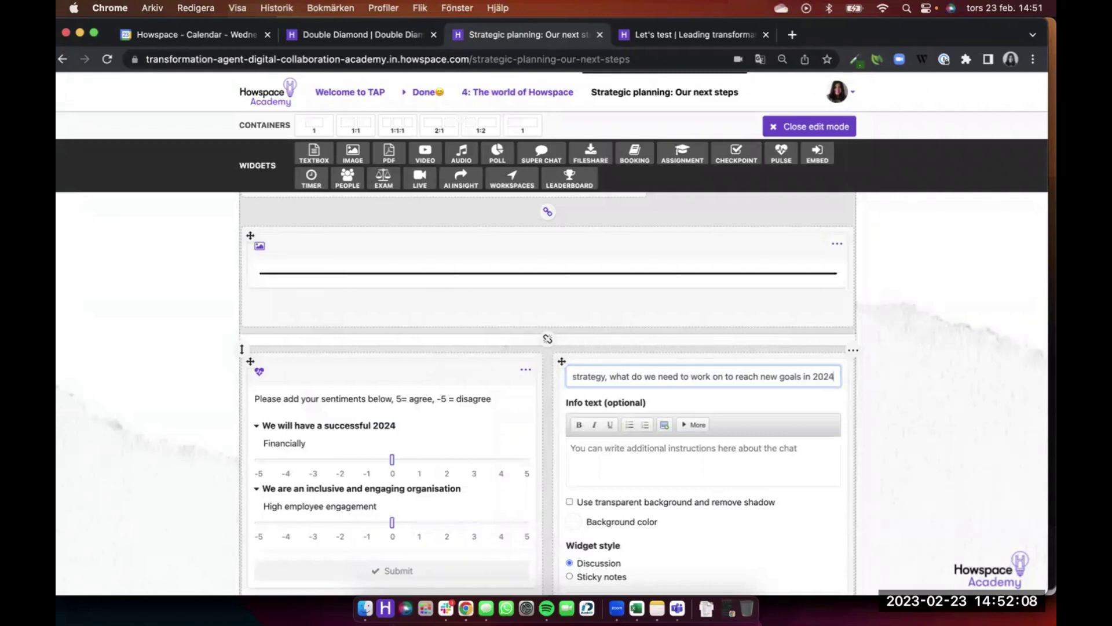
# Disable photo/video for chat comments and replies, restrict users to seeing only their own comments, and save the chat
pyautogui.scroll(-10, 819, 488)
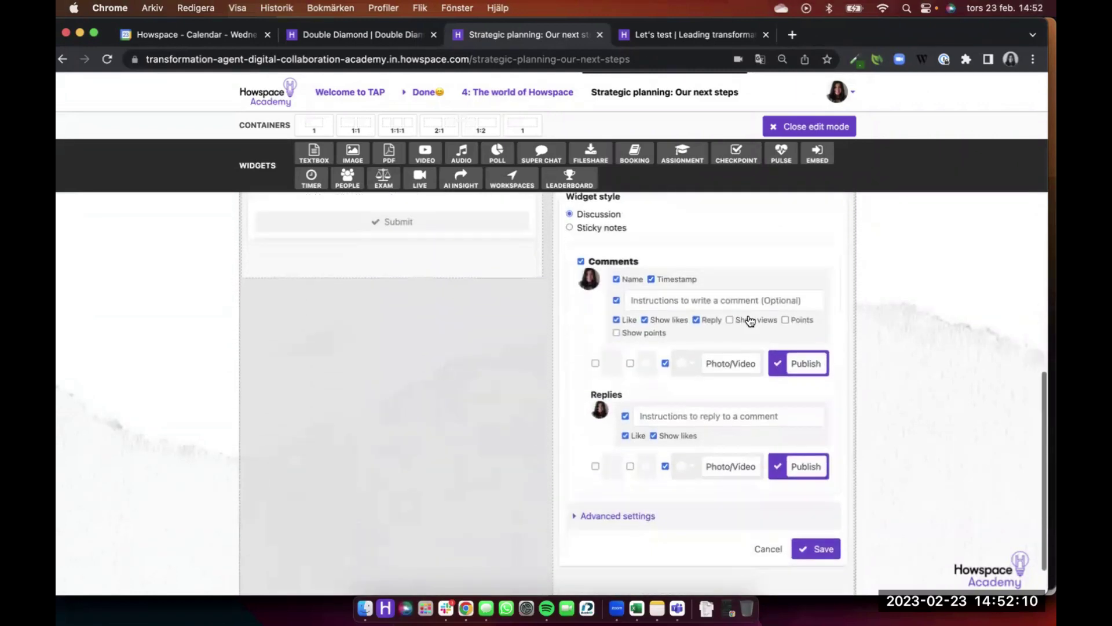
pyautogui.click(665, 364)
pyautogui.click(665, 467)
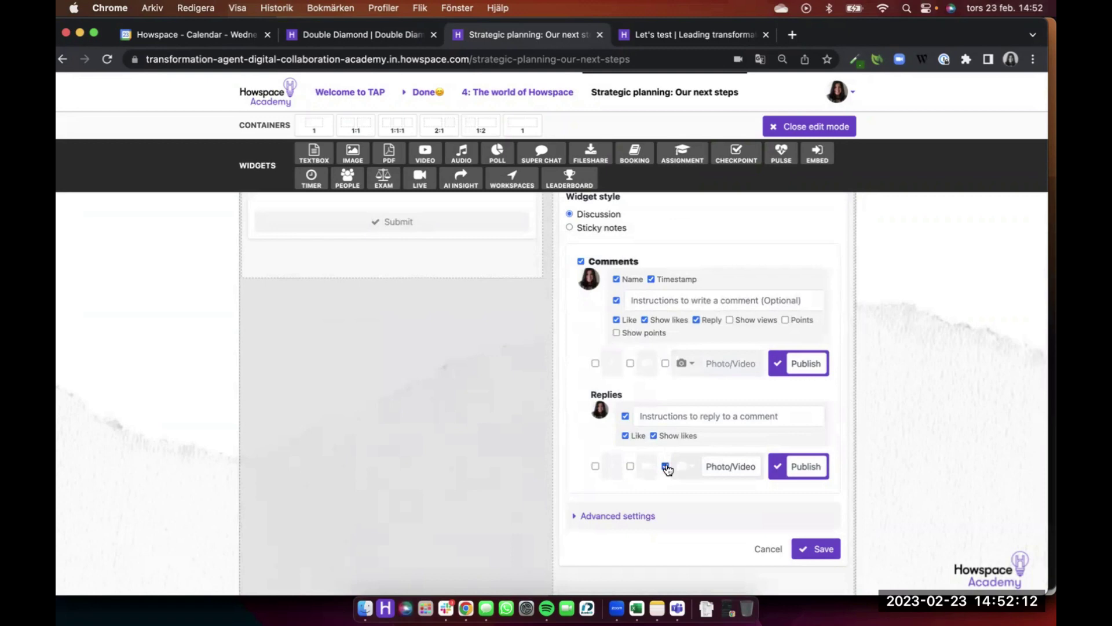
pyautogui.click(659, 511)
pyautogui.scroll(-3, 660, 506)
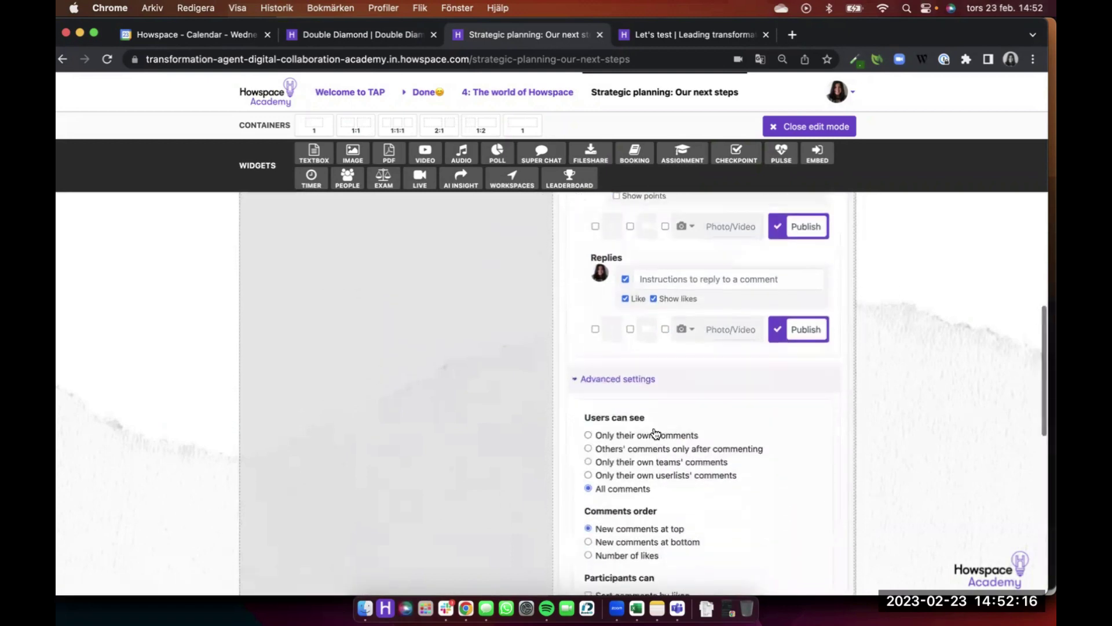
pyautogui.scroll(-15, 707, 485)
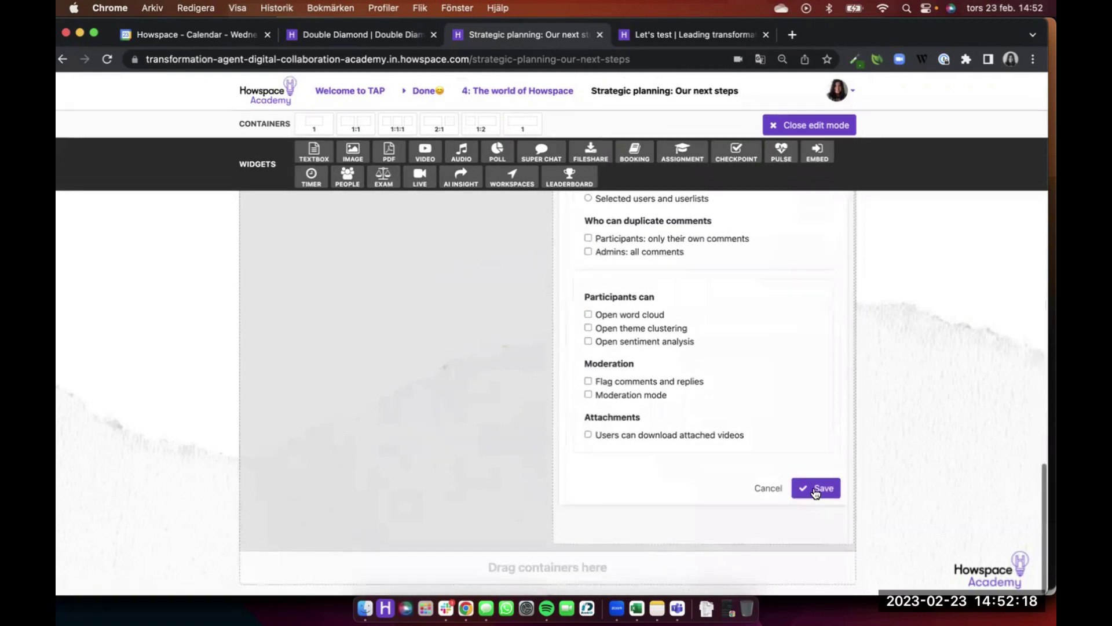
pyautogui.click(819, 487)
# Leave edit mode and submit pulse answers of 4 for the successful 2024 statement and -2 for the inclusive organisation statement
pyautogui.click(818, 126)
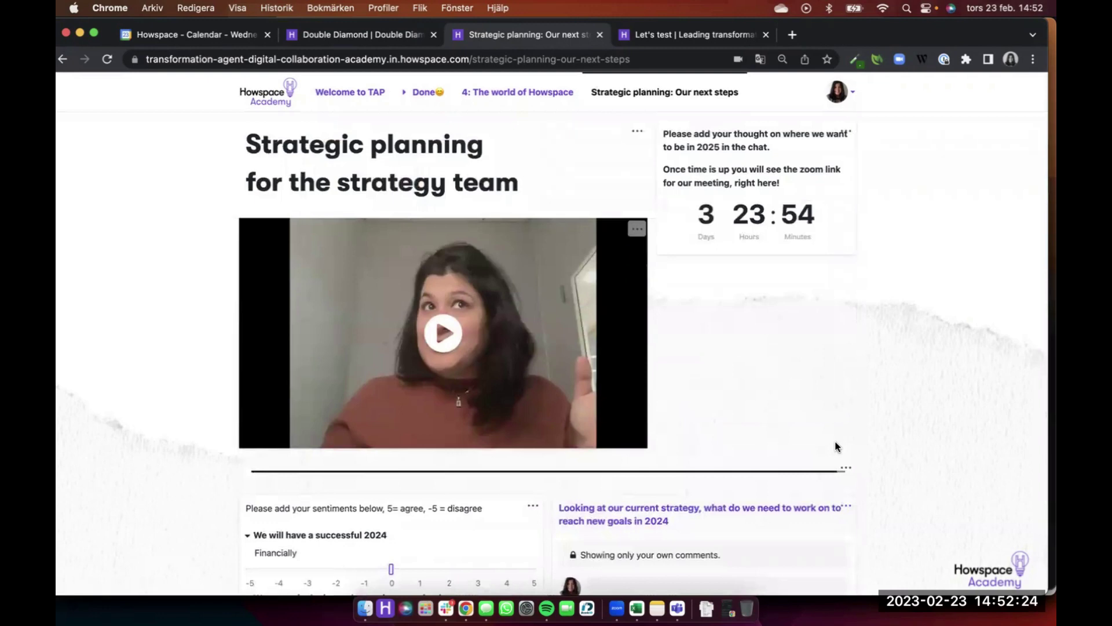
pyautogui.scroll(-3, 454, 349)
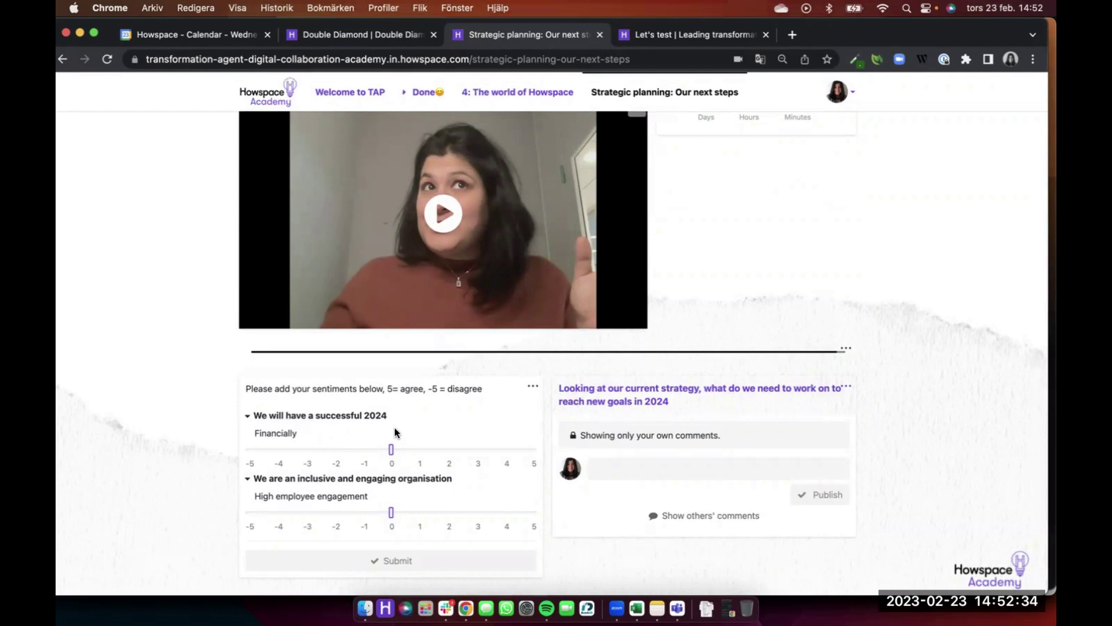
pyautogui.click(504, 450)
pyautogui.click(335, 513)
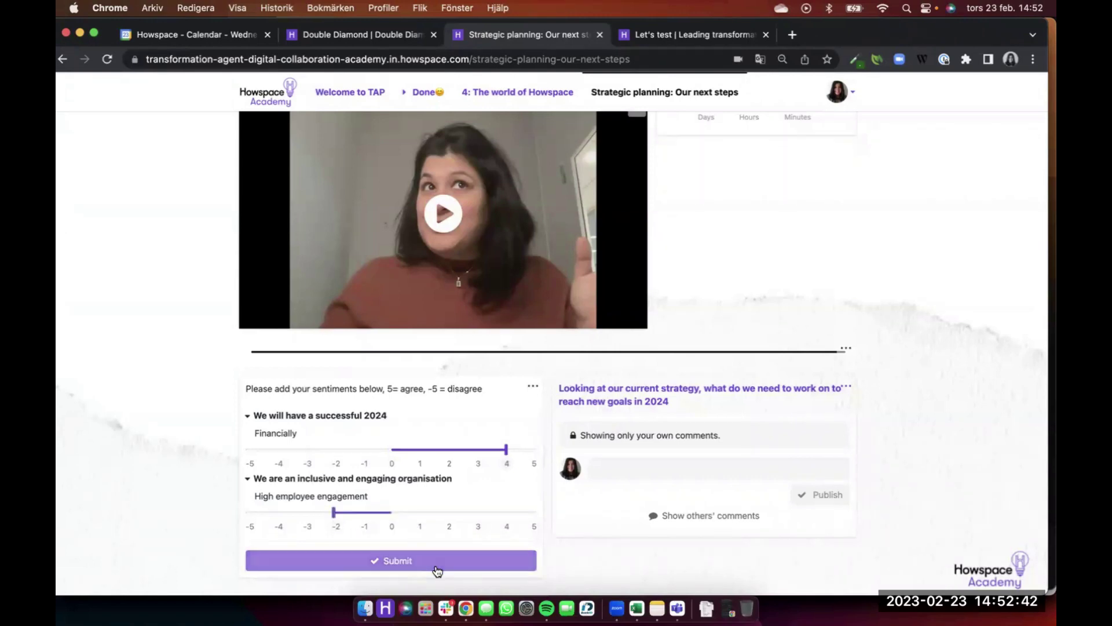
pyautogui.click(367, 556)
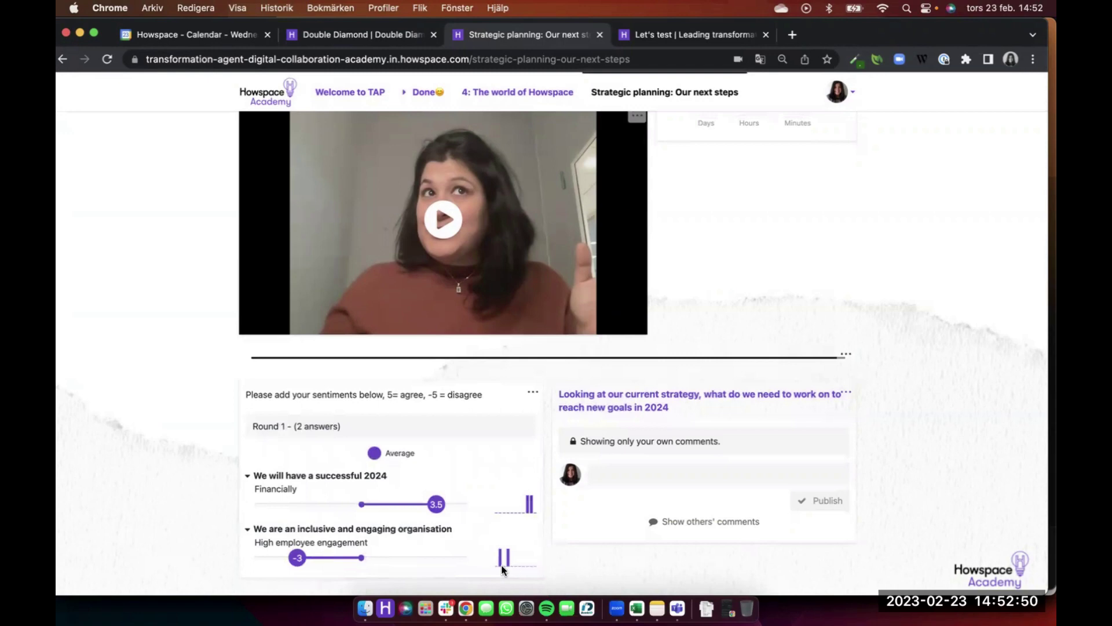
# Examine the average and the answer distribution of both pulse statements
pyautogui.moveTo(502, 565)
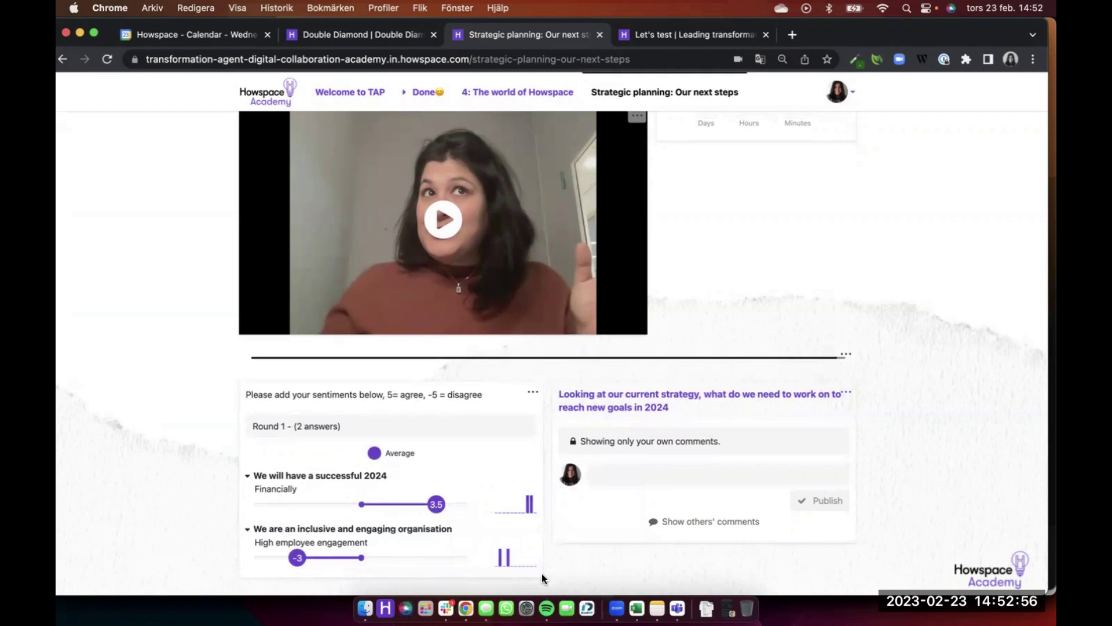
pyautogui.moveTo(528, 508)
pyautogui.scroll(-1, 527, 506)
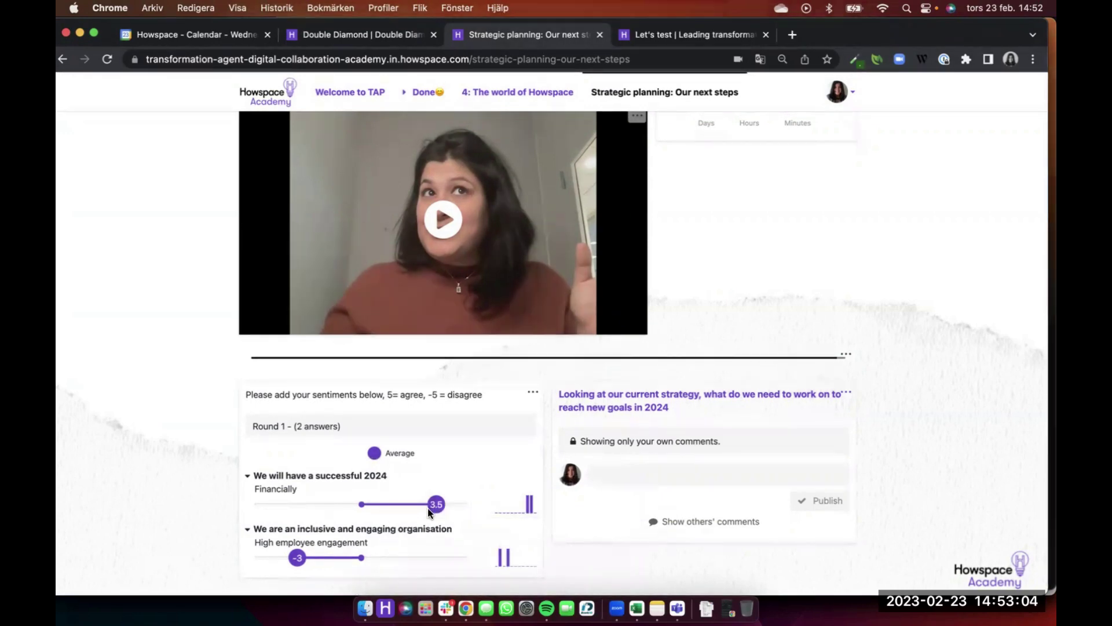
pyautogui.click(659, 478)
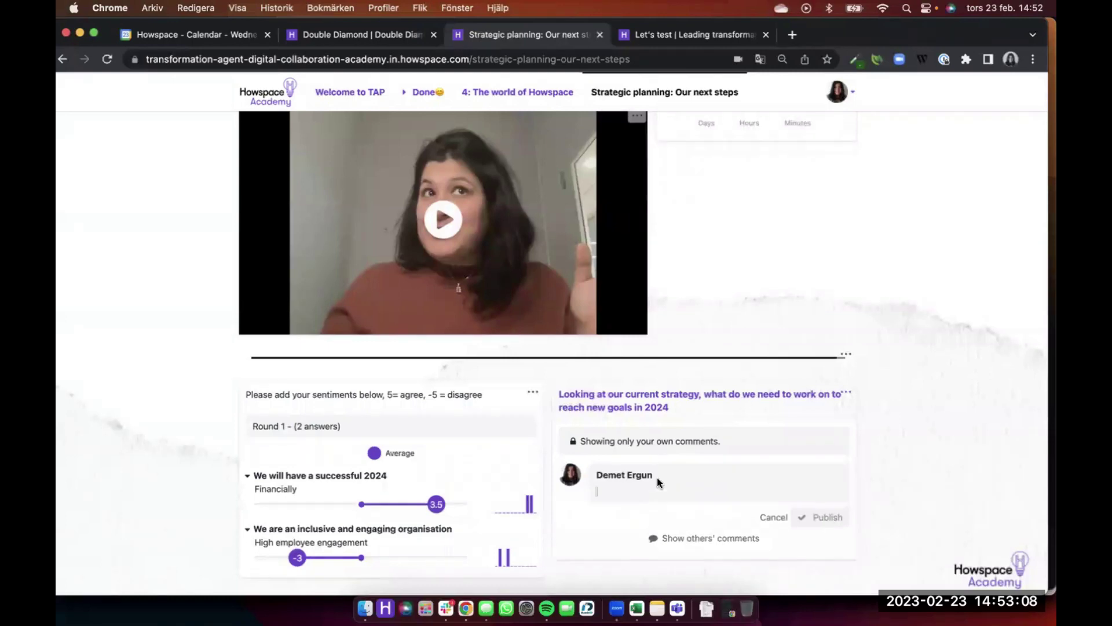
pyautogui.scroll(2, 657, 478)
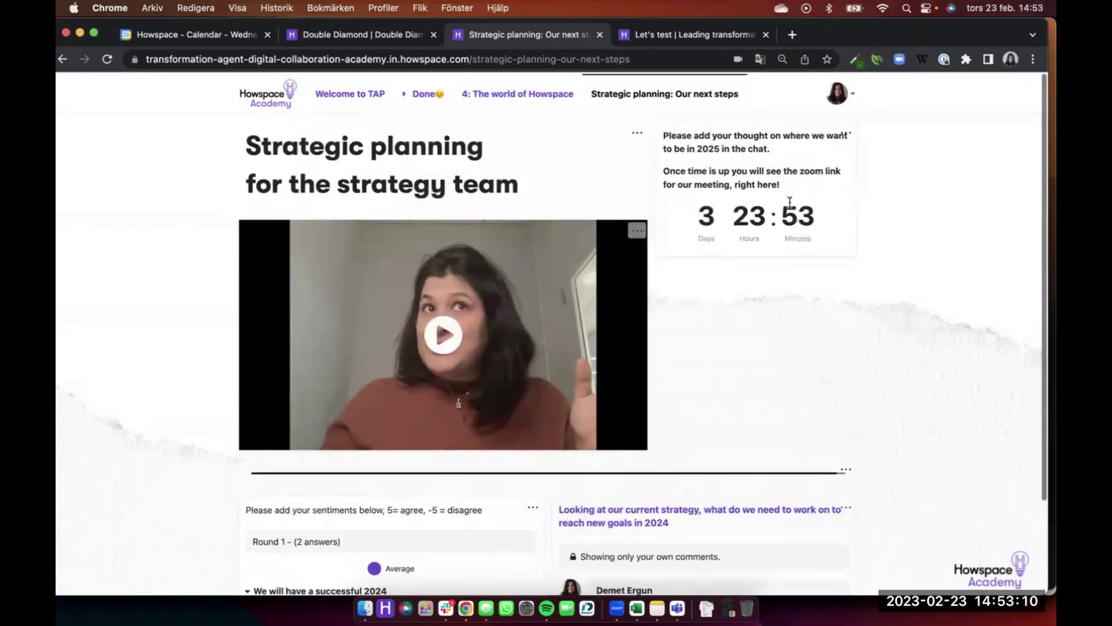
pyautogui.scroll(-2, 720, 353)
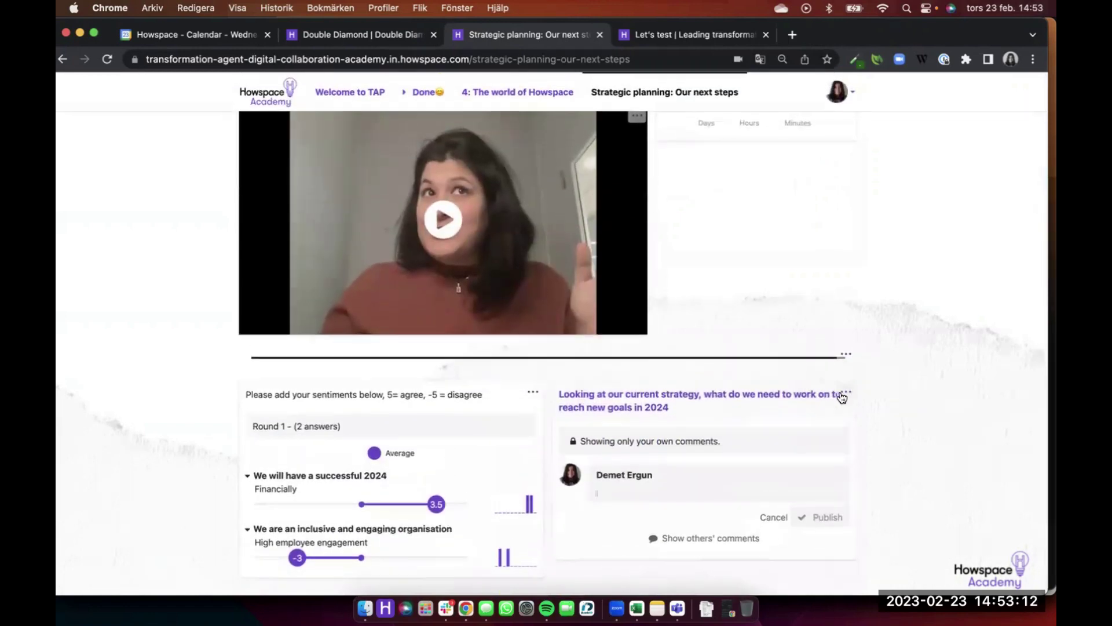
# Draft an email to the users who have not commented in the chat, schedule it for 27.02.2023, and close it unsent
pyautogui.click(846, 393)
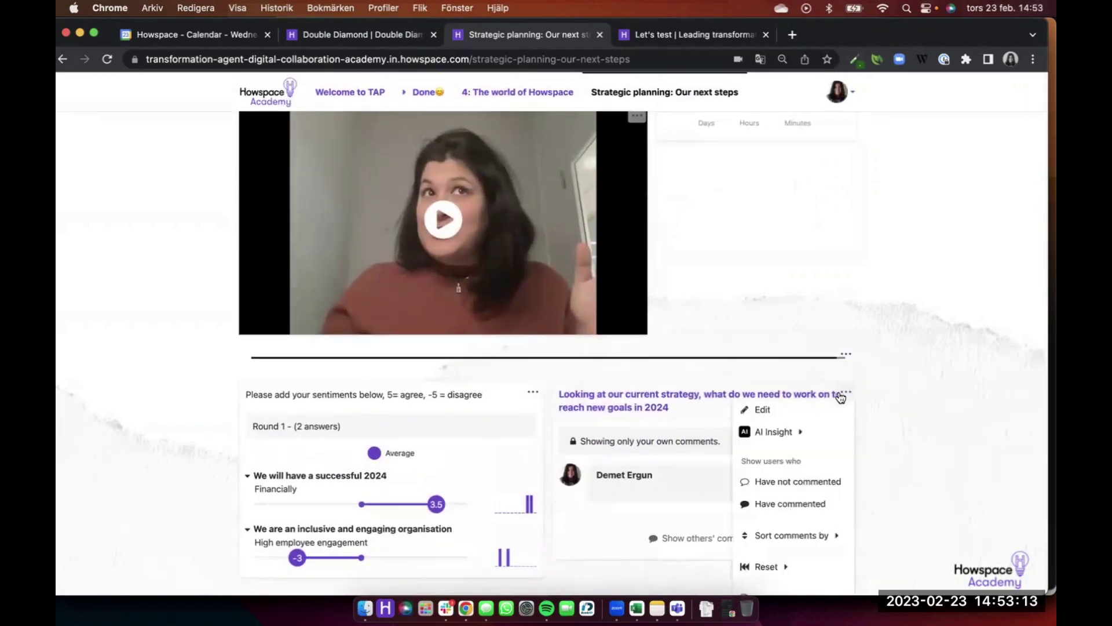
pyautogui.click(797, 482)
pyautogui.click(617, 566)
pyautogui.click(734, 399)
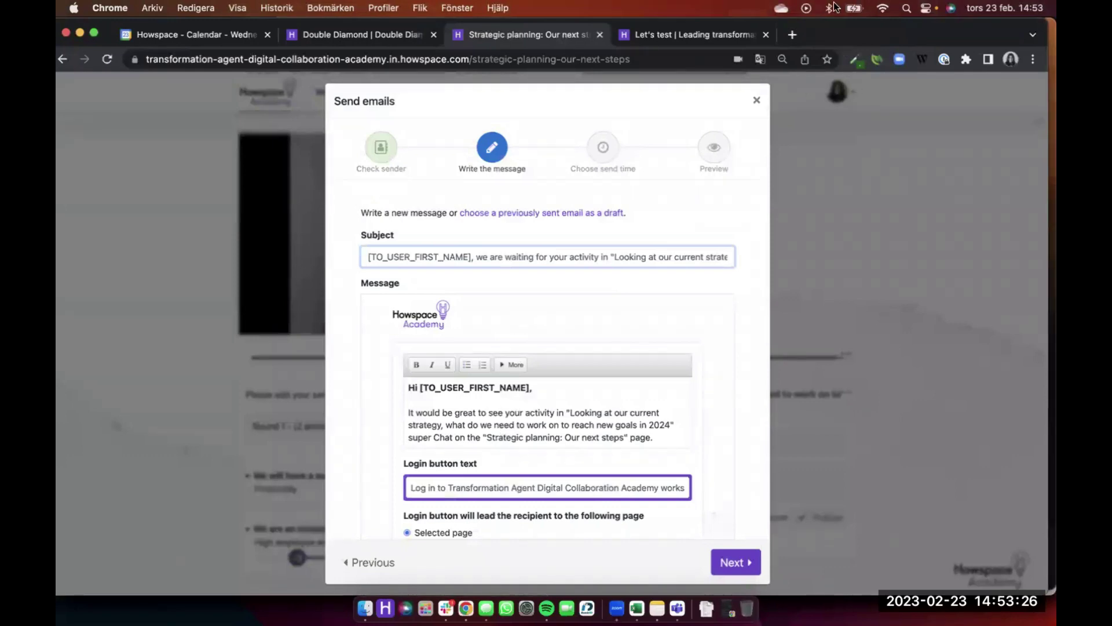
pyautogui.click(606, 155)
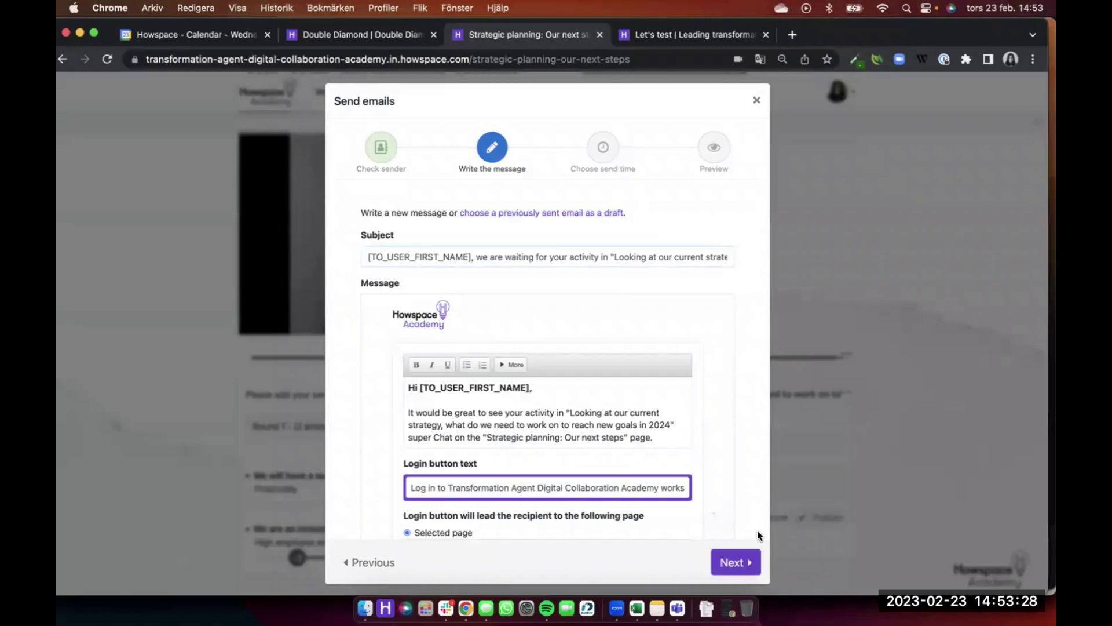
pyautogui.click(735, 562)
pyautogui.click(365, 239)
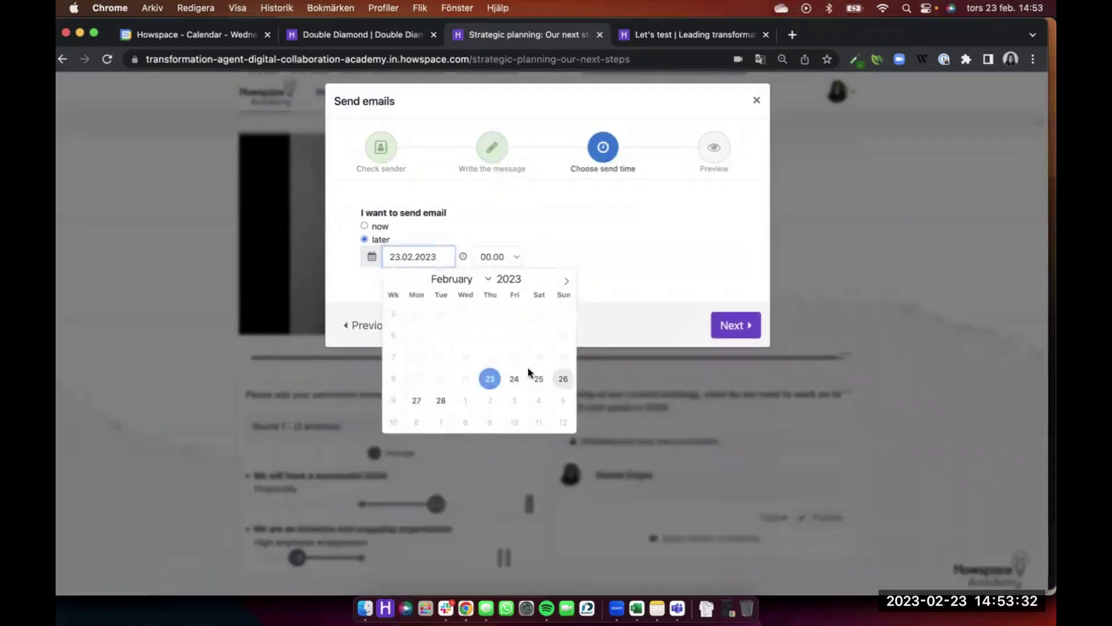
pyautogui.click(416, 399)
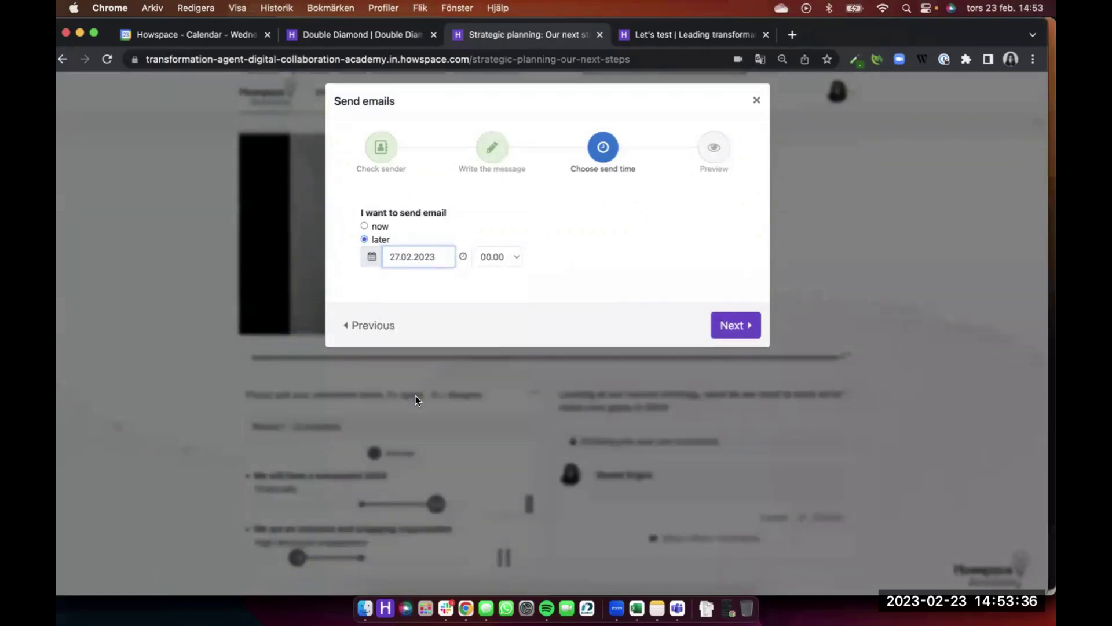
pyautogui.click(758, 101)
# Draft an email to the users who have commented in the chat, choose to send it later, and close it unsent
pyautogui.click(846, 392)
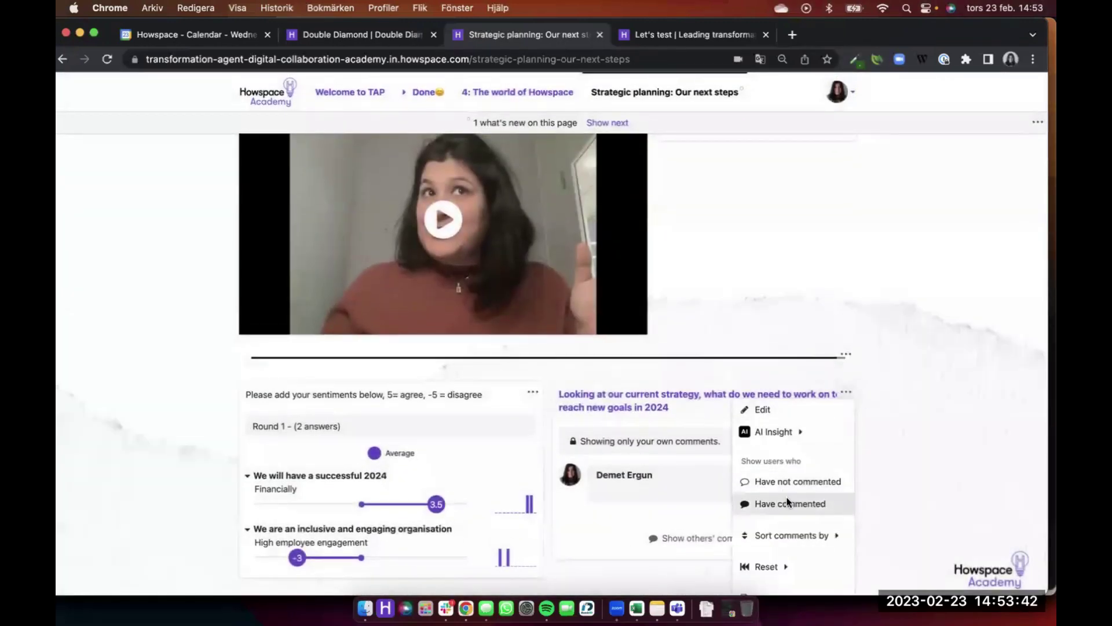
pyautogui.click(788, 503)
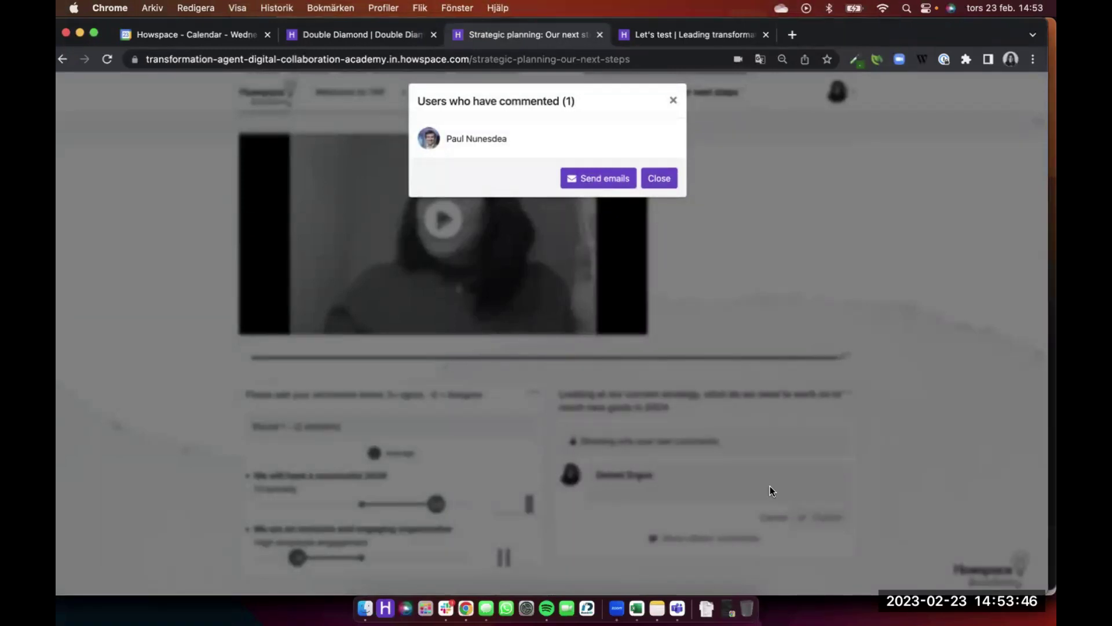
pyautogui.click(602, 182)
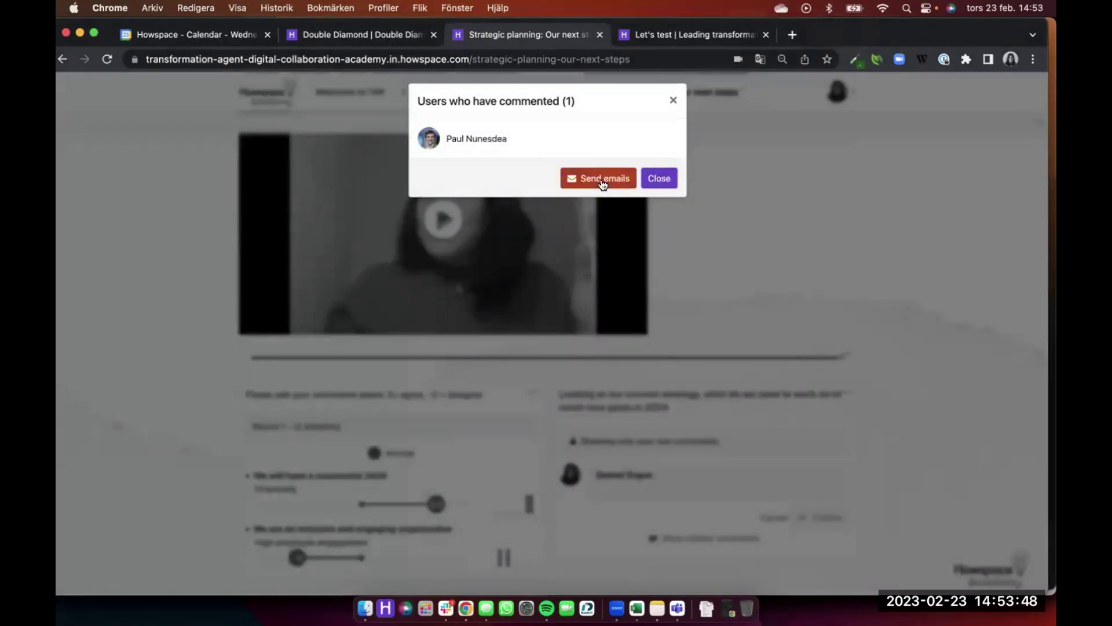
pyautogui.click(601, 178)
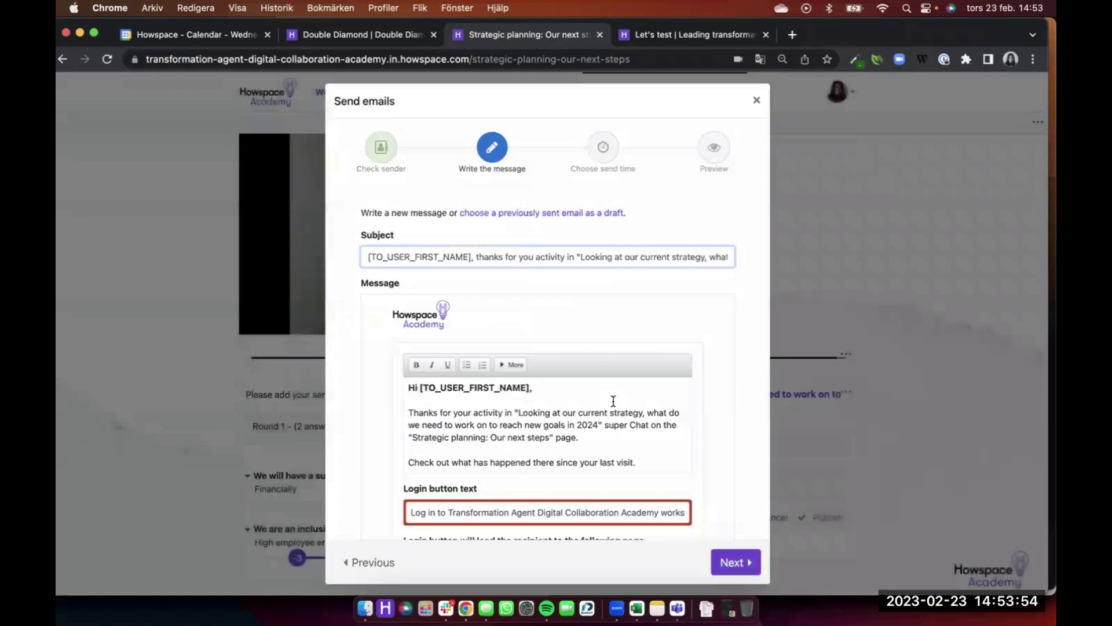
pyautogui.scroll(-5, 614, 401)
pyautogui.click(748, 565)
pyautogui.click(386, 248)
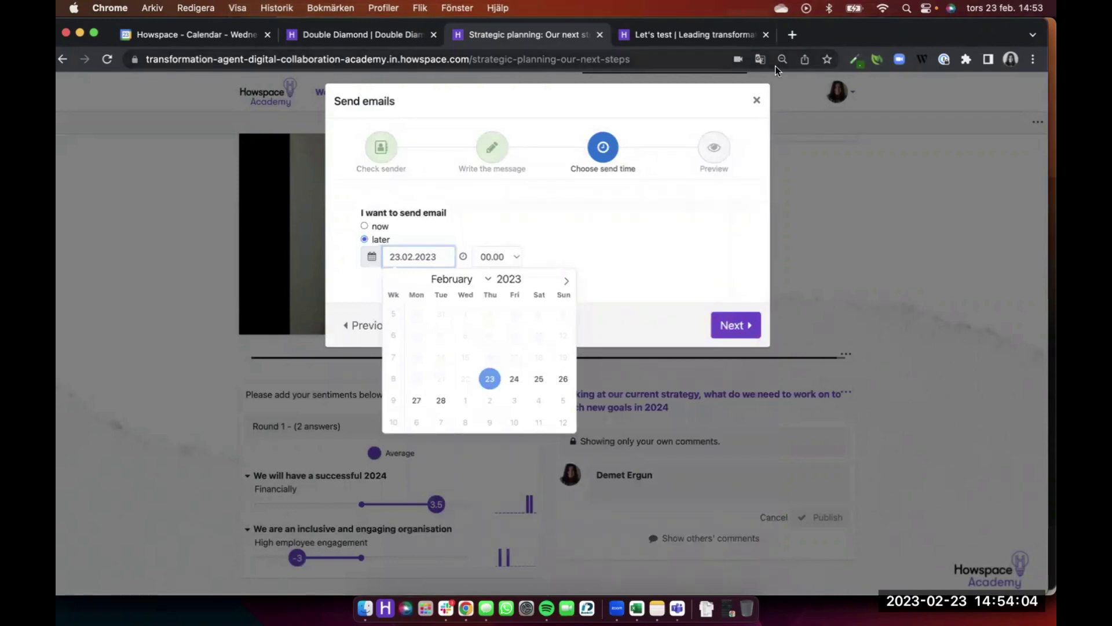
pyautogui.click(756, 103)
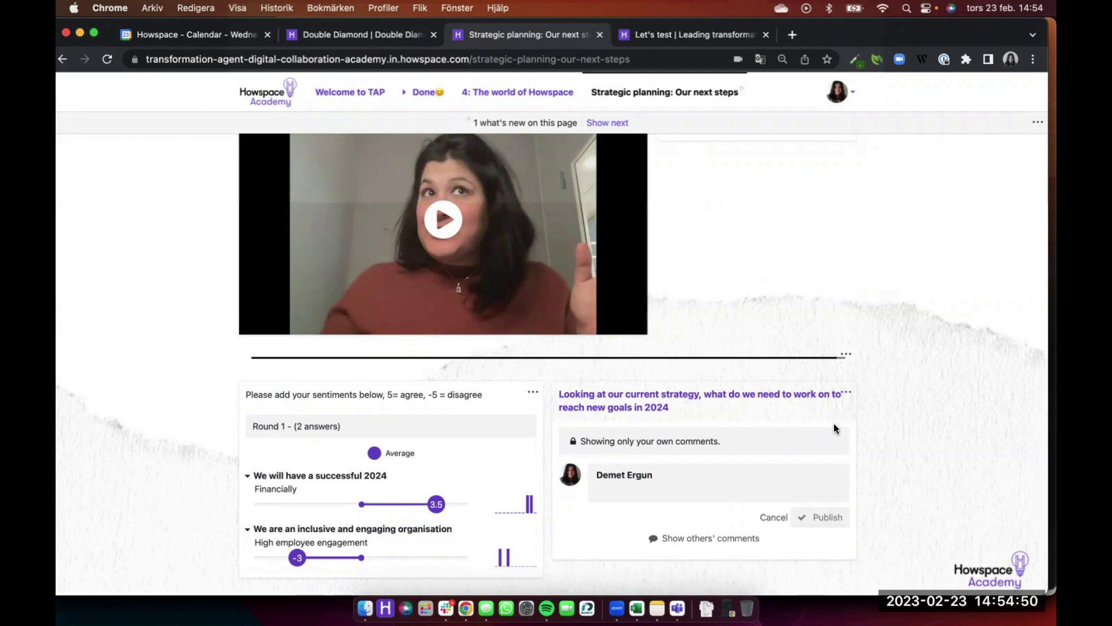
# Change the chat's comment visibility so that users can see all comments, and save the chat
pyautogui.click(845, 396)
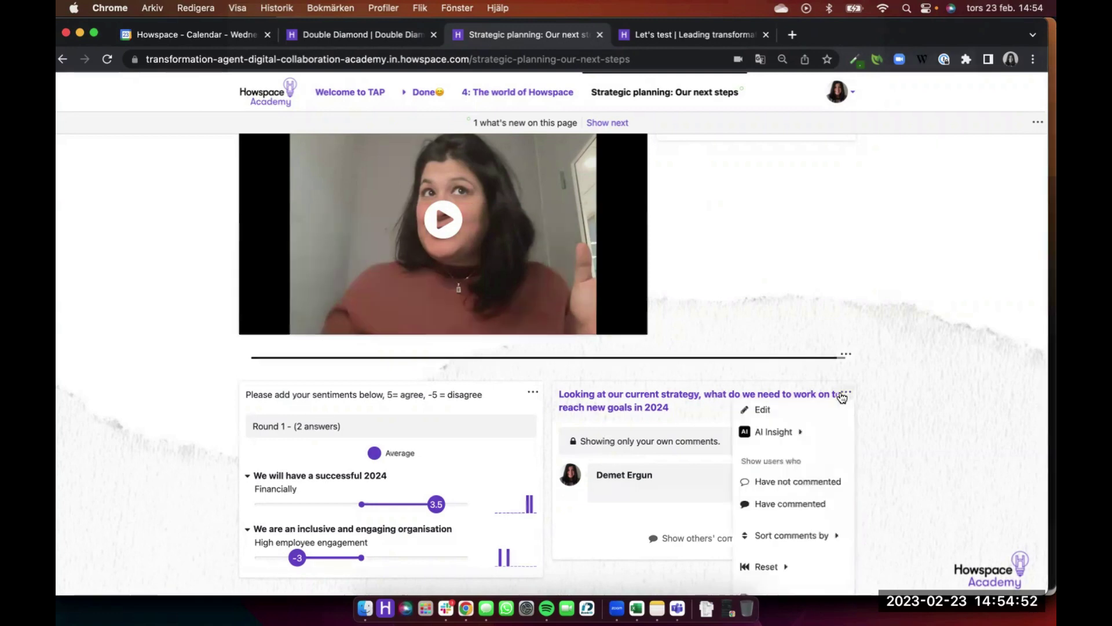
pyautogui.click(807, 412)
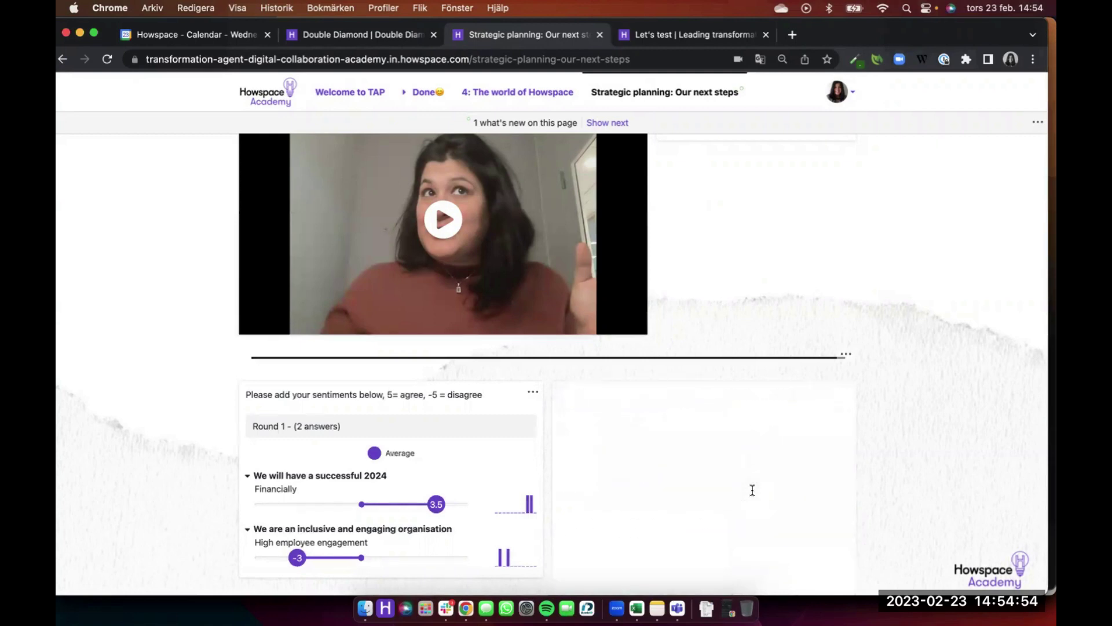
pyautogui.scroll(-6, 752, 490)
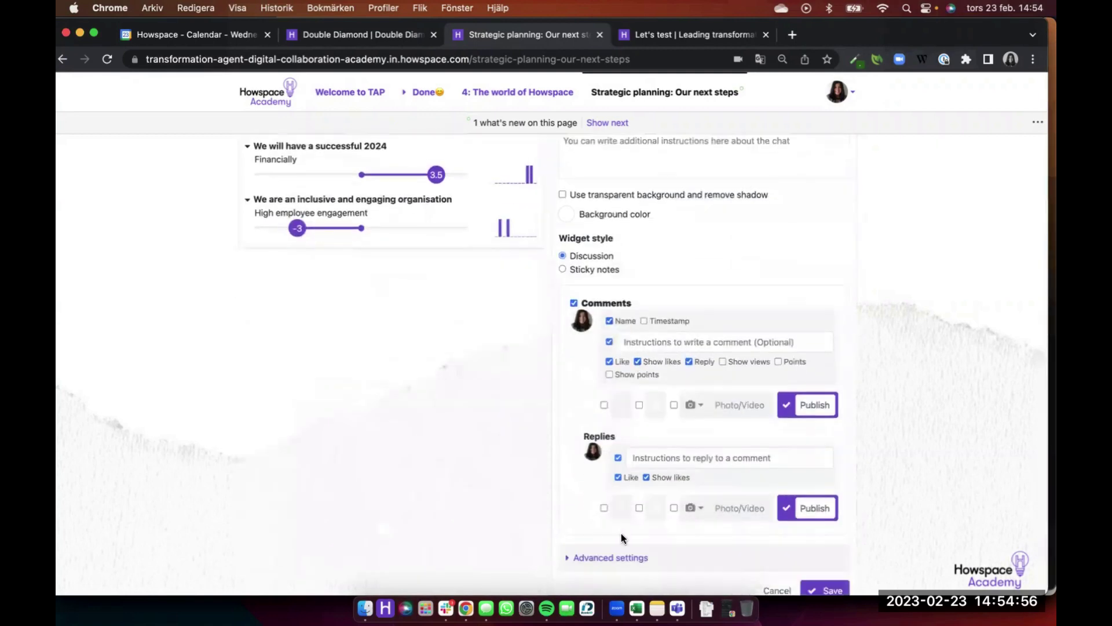
pyautogui.click(620, 557)
pyautogui.scroll(-4, 621, 405)
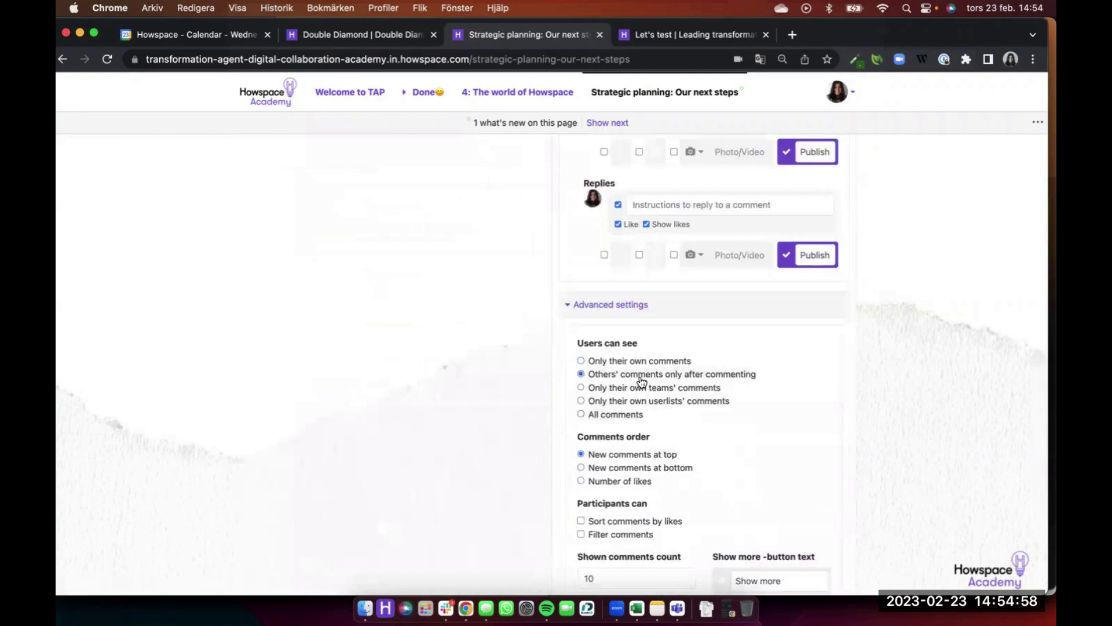
pyautogui.scroll(-8, 706, 409)
pyautogui.scroll(5, 777, 462)
pyautogui.scroll(1, 777, 456)
pyautogui.click(632, 259)
pyautogui.scroll(-3, 788, 475)
pyautogui.scroll(-3, 788, 480)
pyautogui.click(826, 552)
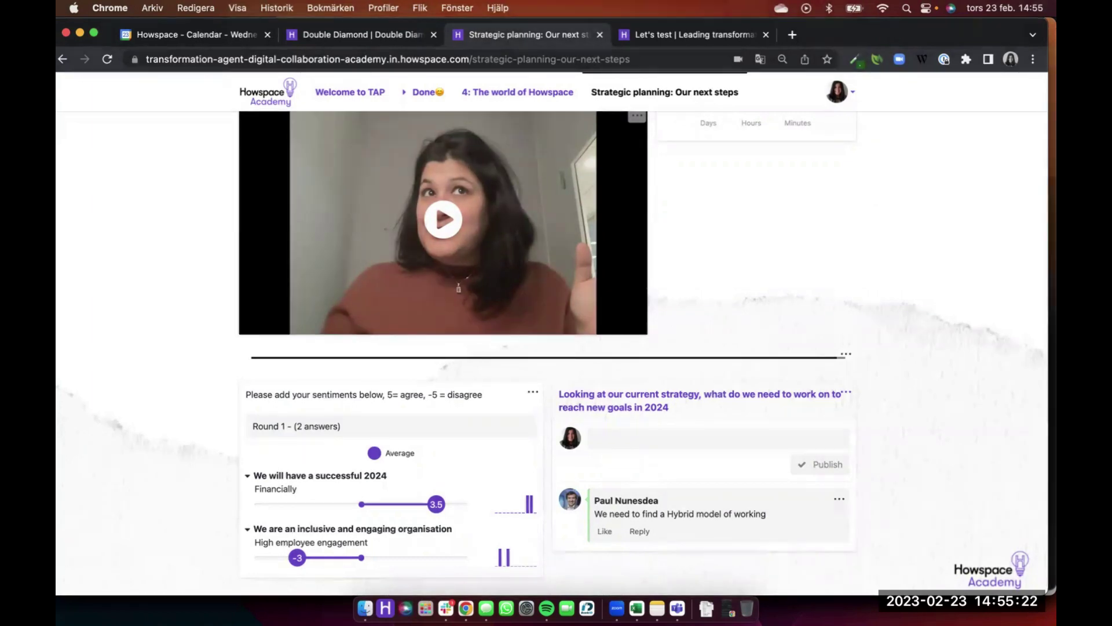
# Add the info text "Click here to talk to me :)" to the chat widget
pyautogui.click(843, 393)
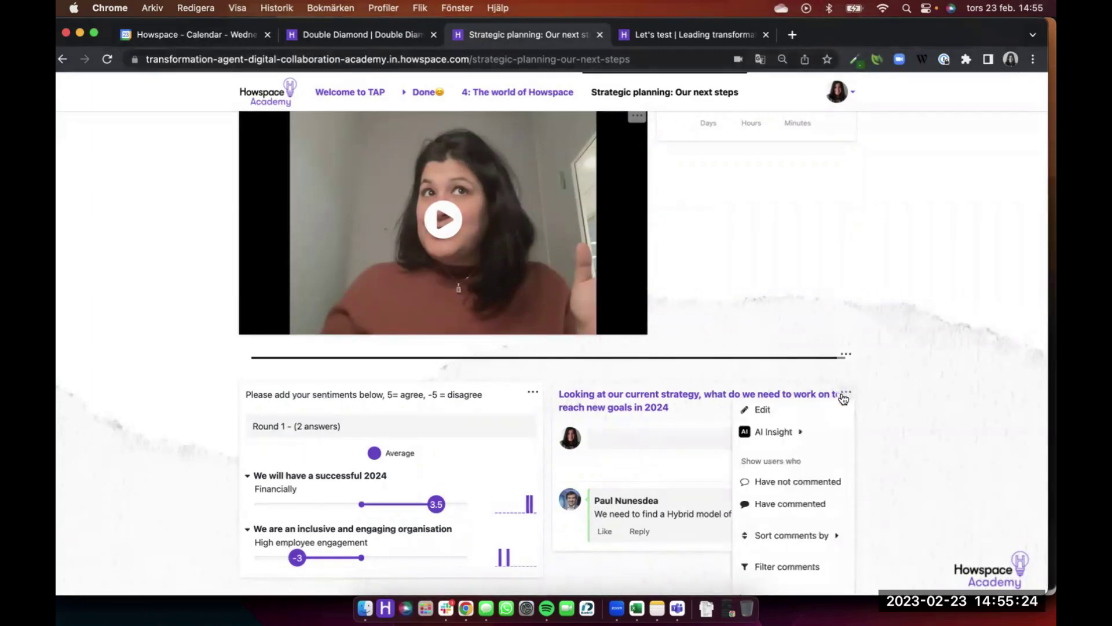
pyautogui.click(838, 405)
pyautogui.scroll(-2, 778, 512)
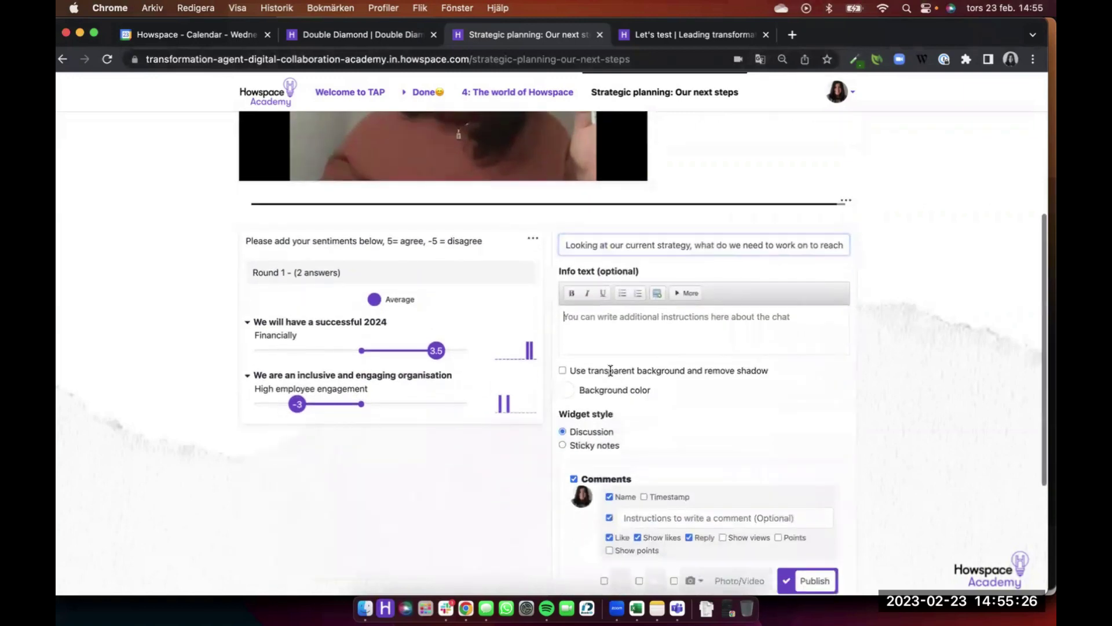
pyautogui.click(686, 293)
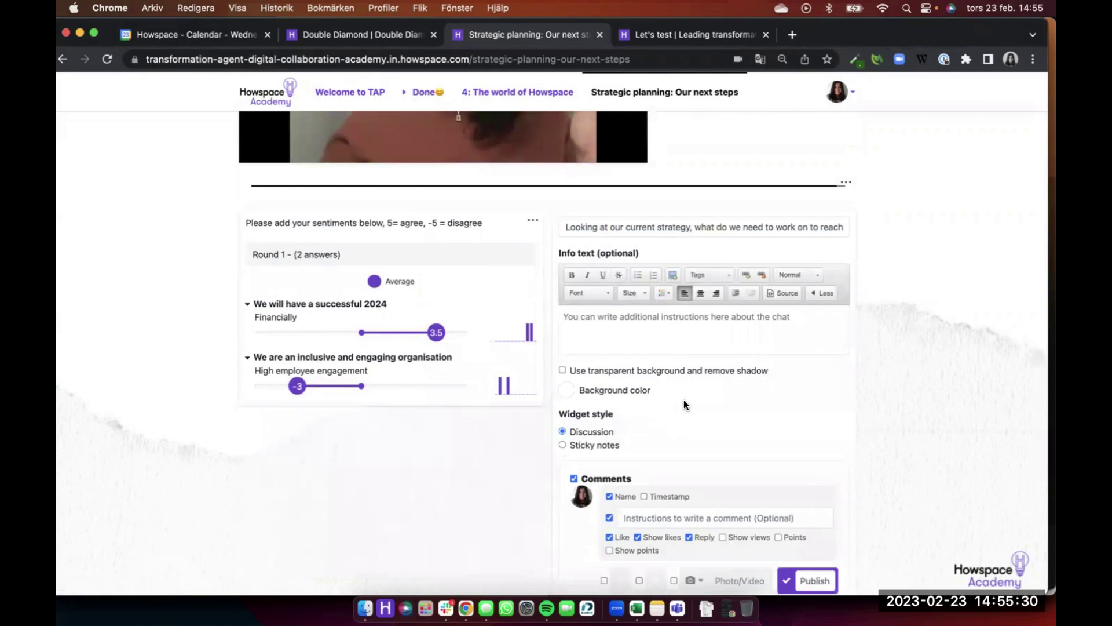
pyautogui.write('Cli')
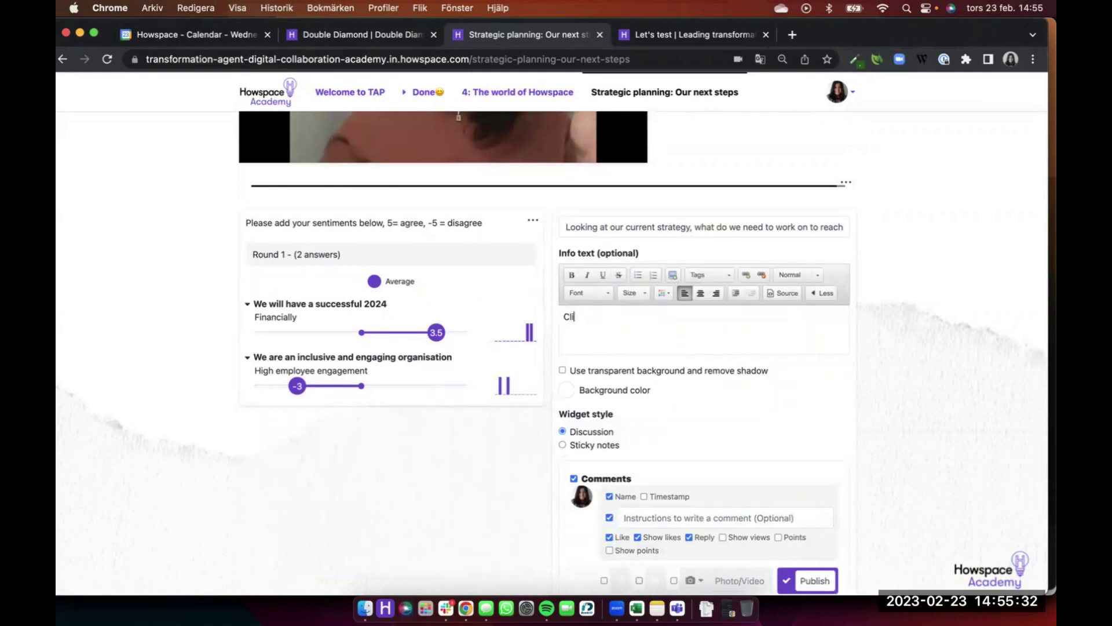
pyautogui.write('ck here to talk to me :)')
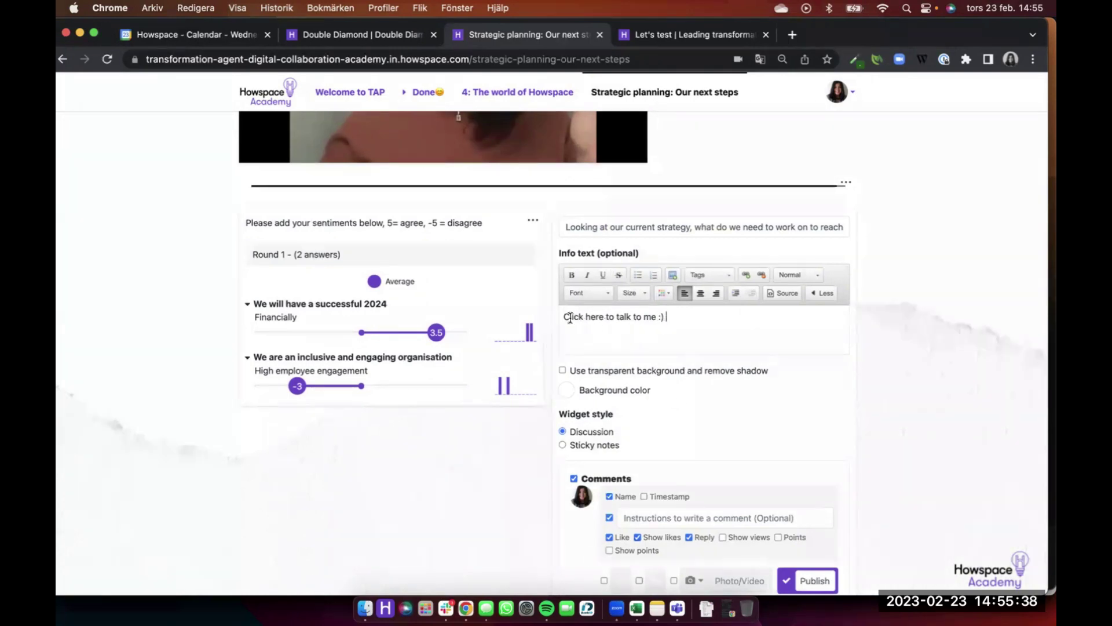
# Link the whole info text to the copied Zoom meeting URL with its passcode, make it bold, and save the chat
pyautogui.press('super+a')
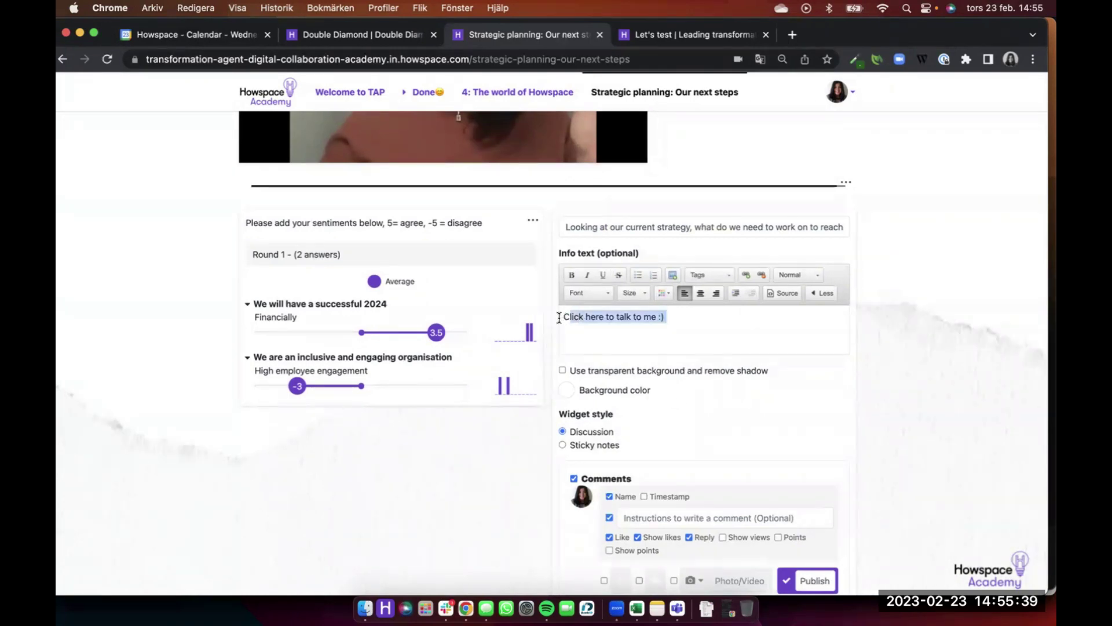
pyautogui.click(746, 275)
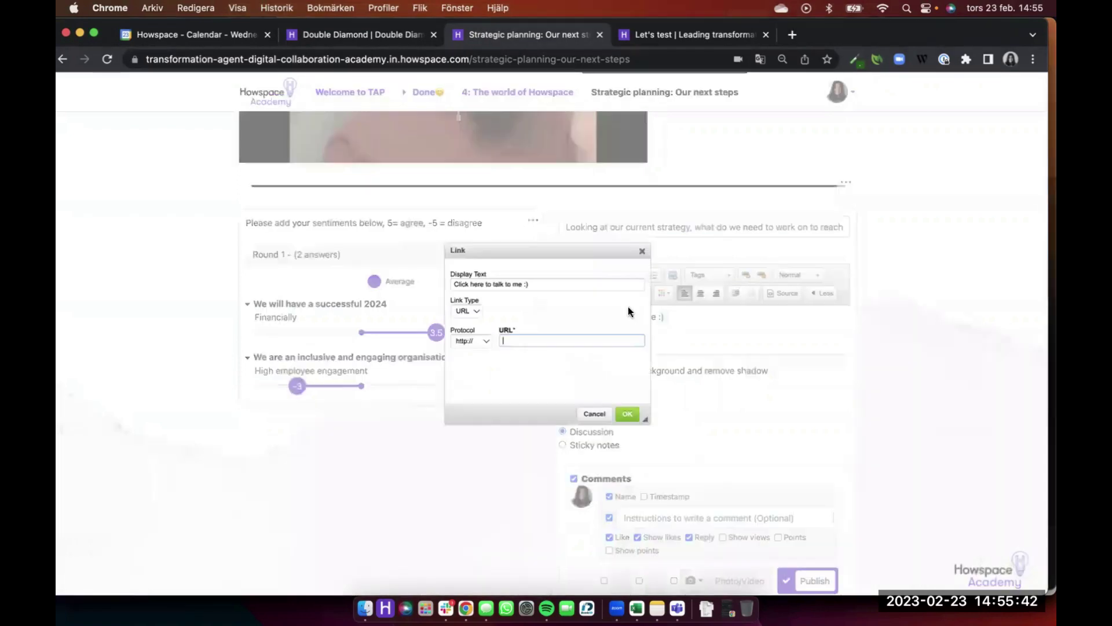
pyautogui.press('super+v')
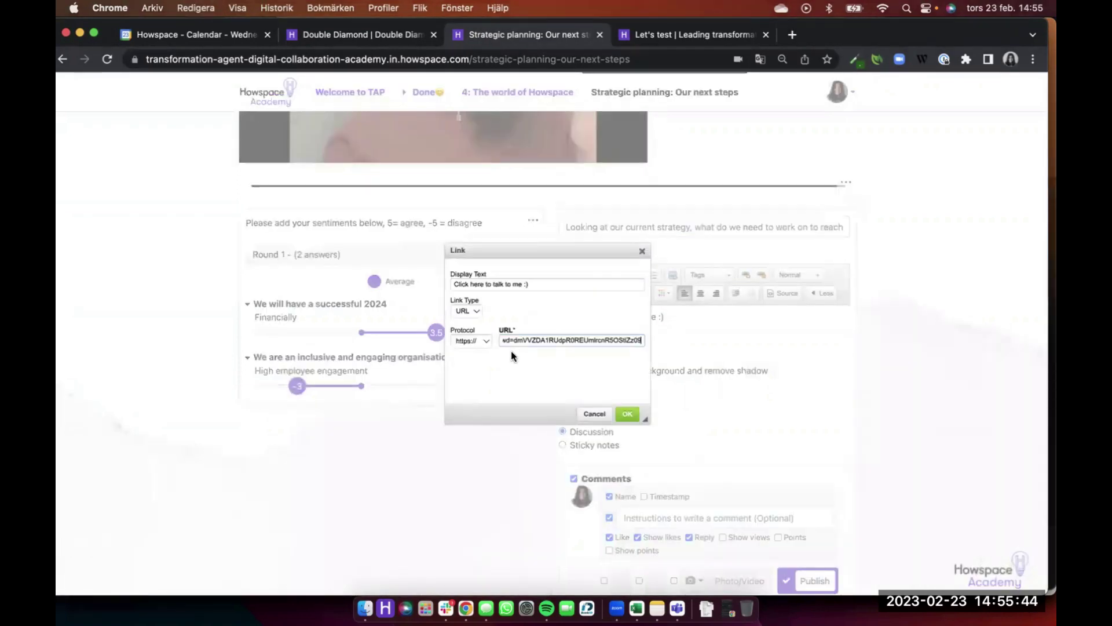
pyautogui.click(628, 414)
pyautogui.click(571, 275)
pyautogui.scroll(-5, 771, 495)
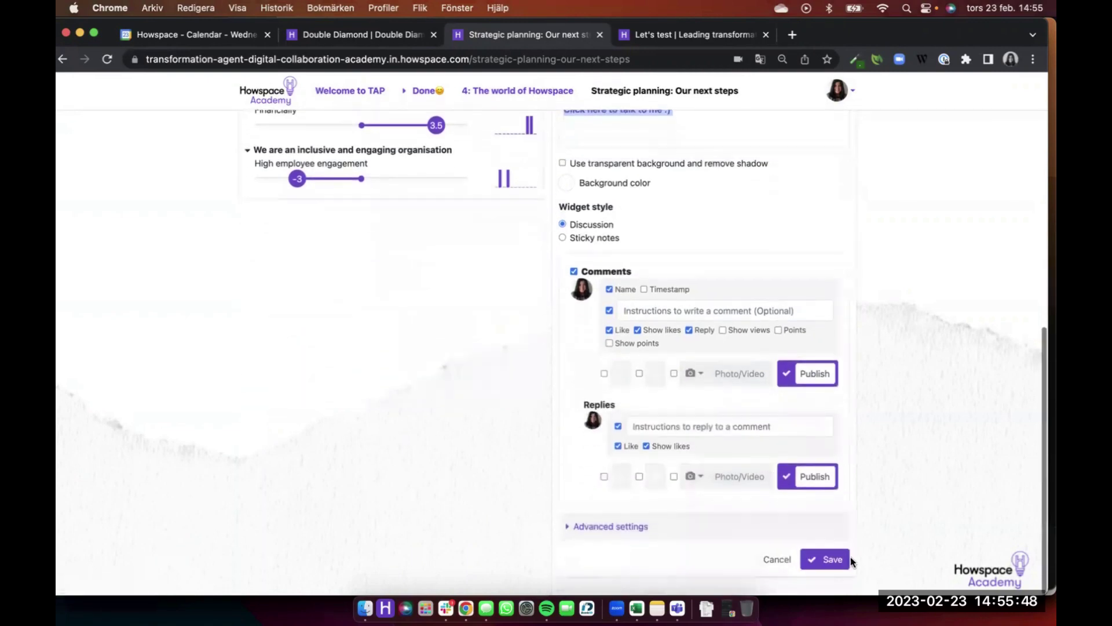
pyautogui.click(840, 560)
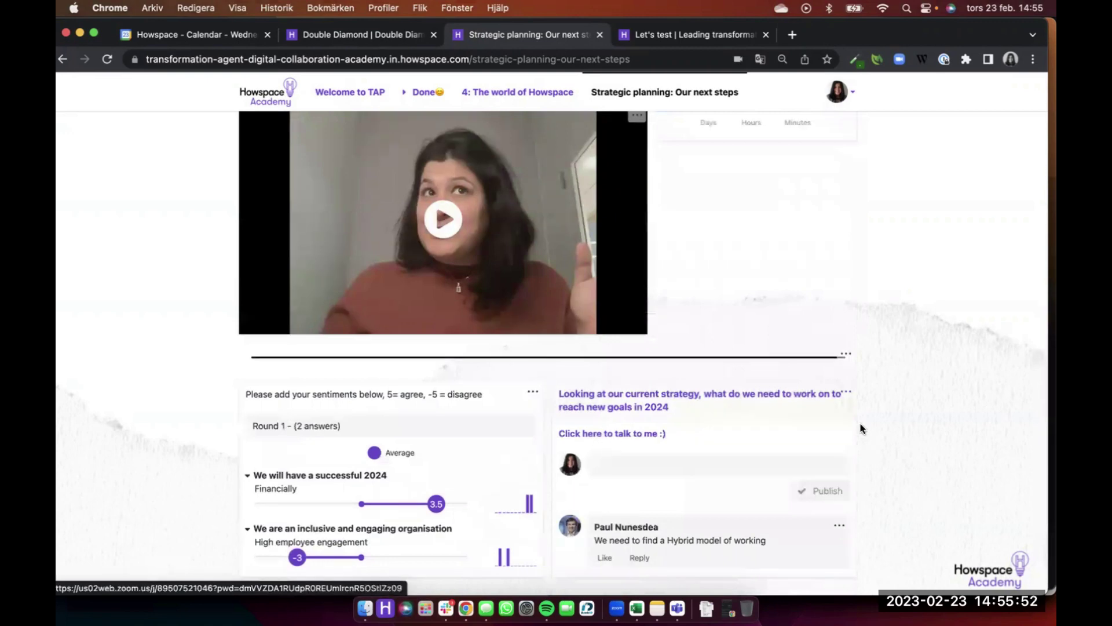
# Delete the linked info text from the chat widget and save the chat
pyautogui.click(846, 393)
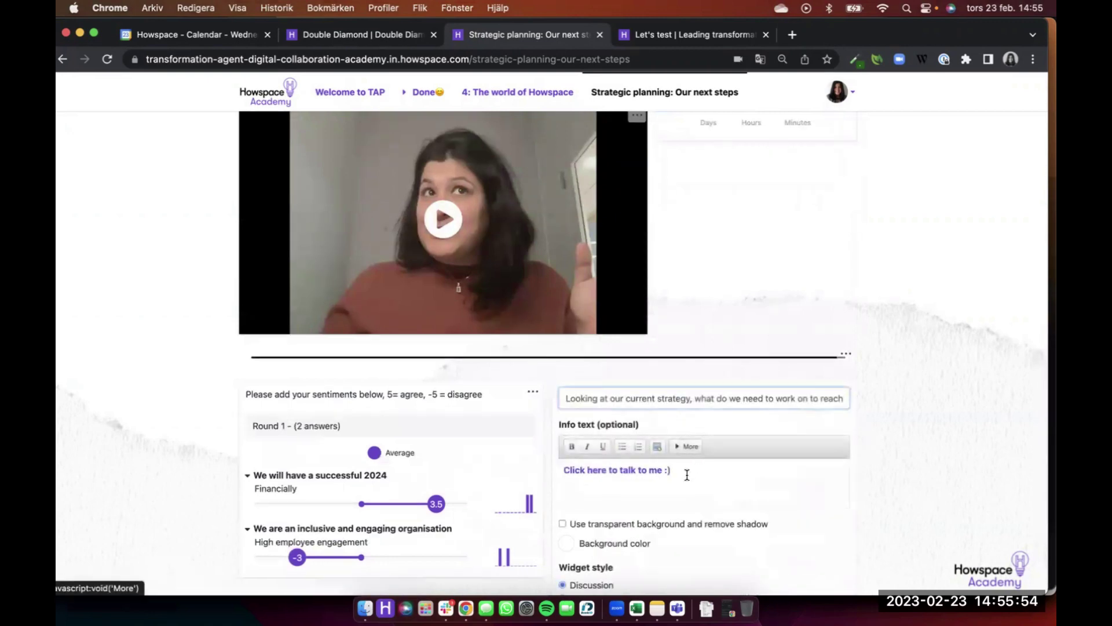
pyautogui.press('super+a')
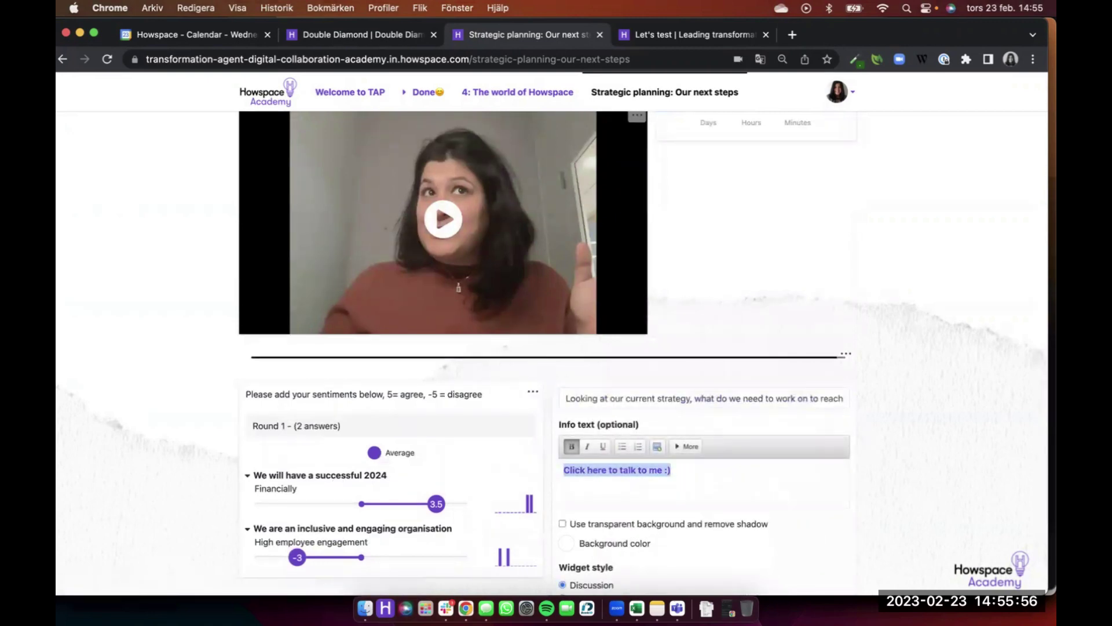
pyautogui.press('BackSpace')
pyautogui.scroll(-4, 823, 510)
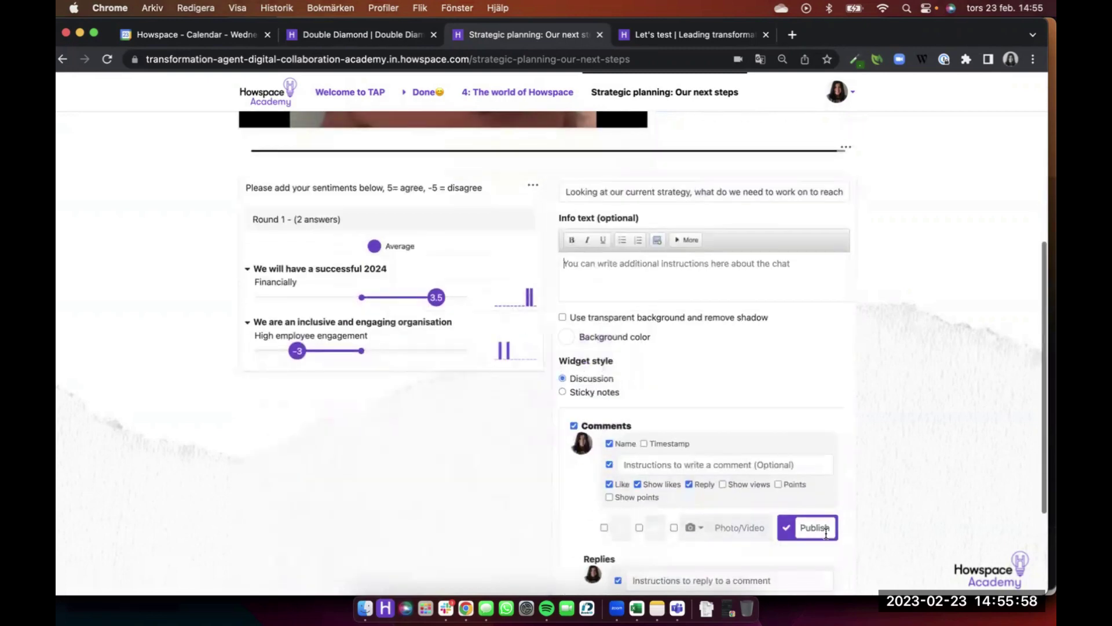
pyautogui.scroll(-3, 827, 532)
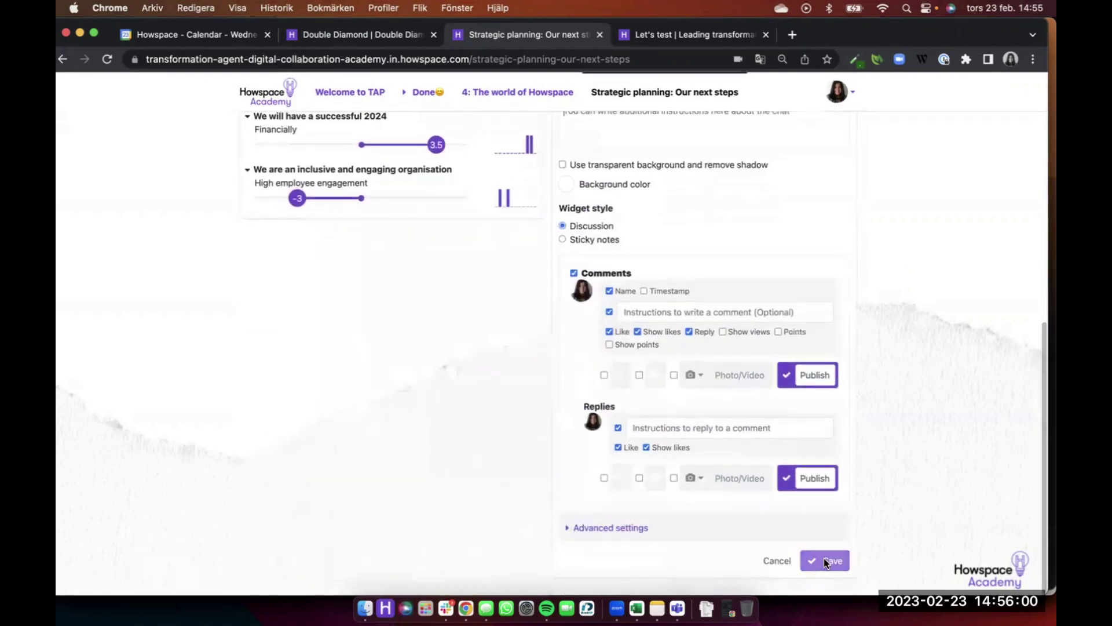
pyautogui.click(826, 558)
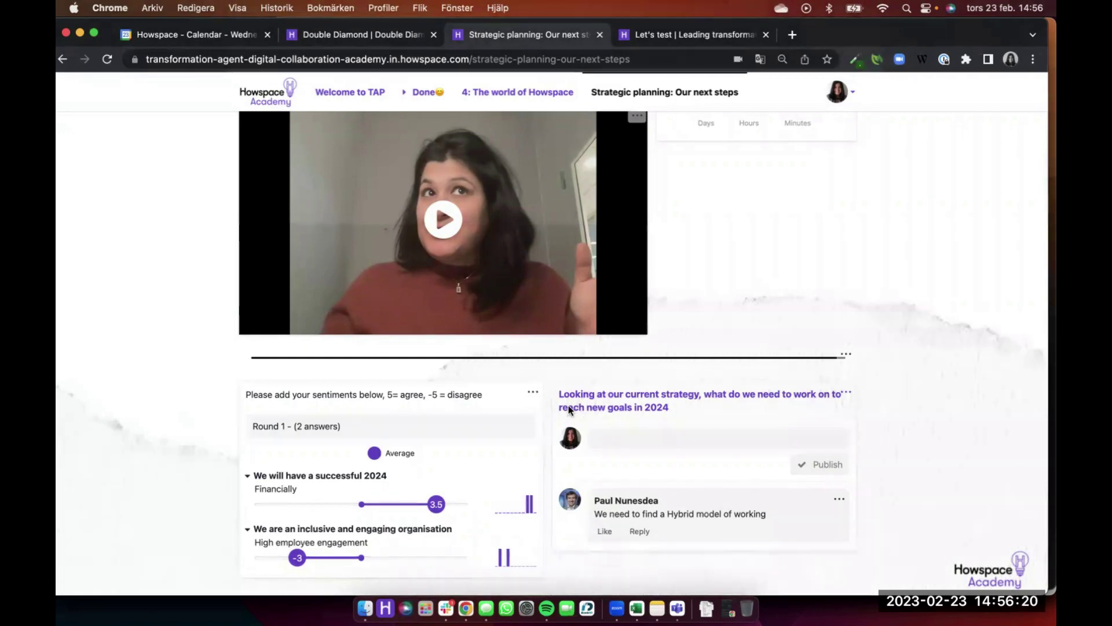
# Add a second answering round to the sentiment pulse and save the widget
pyautogui.click(527, 396)
pyautogui.click(504, 416)
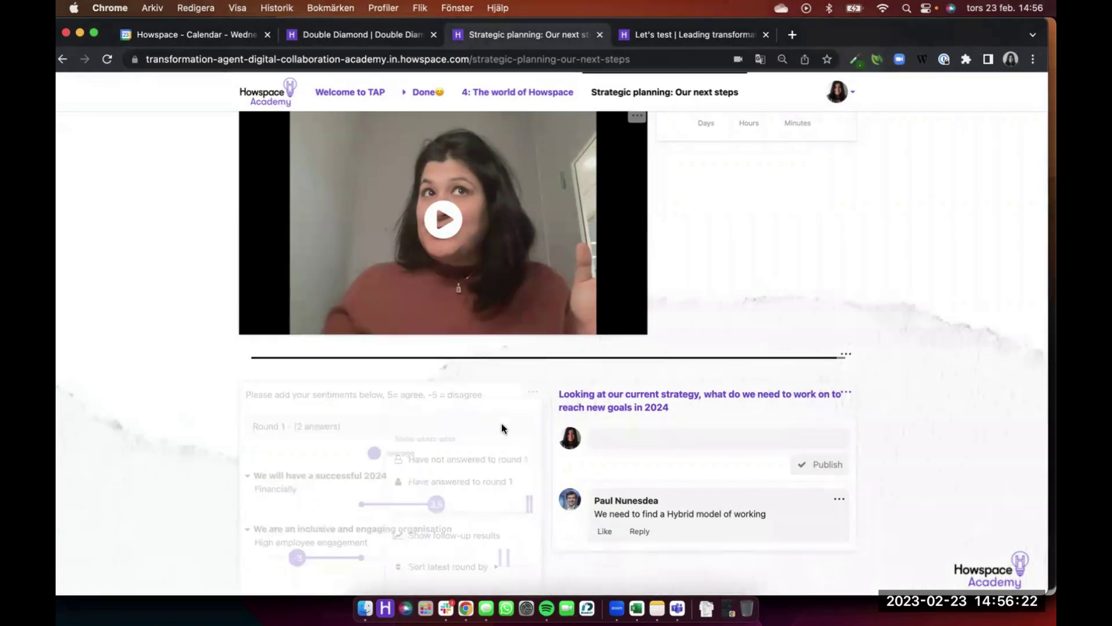
pyautogui.scroll(-6, 450, 495)
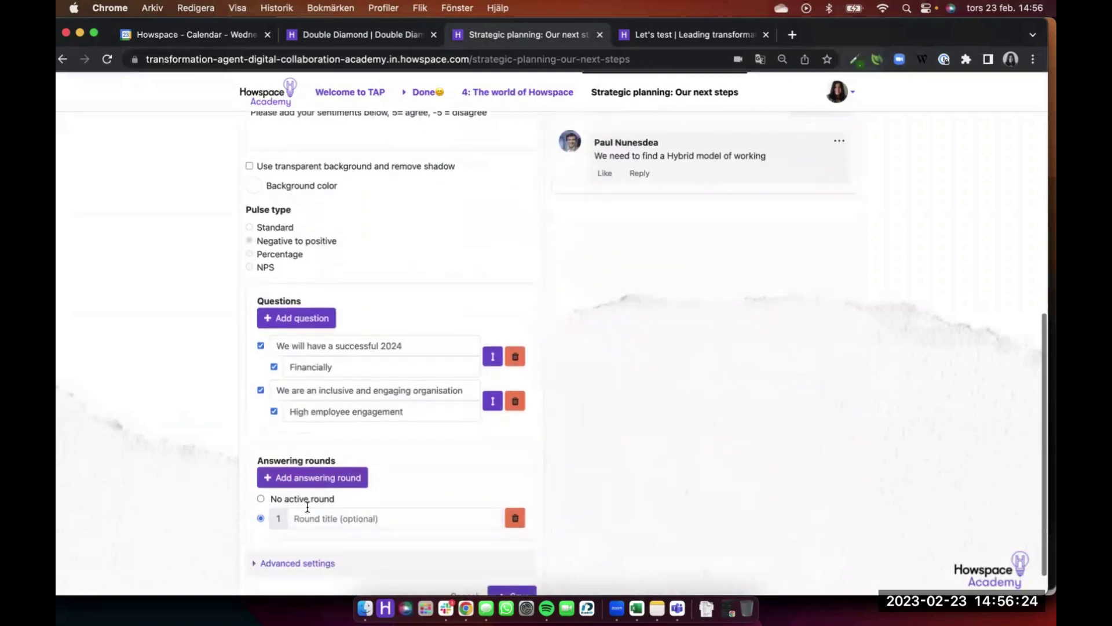
pyautogui.click(313, 472)
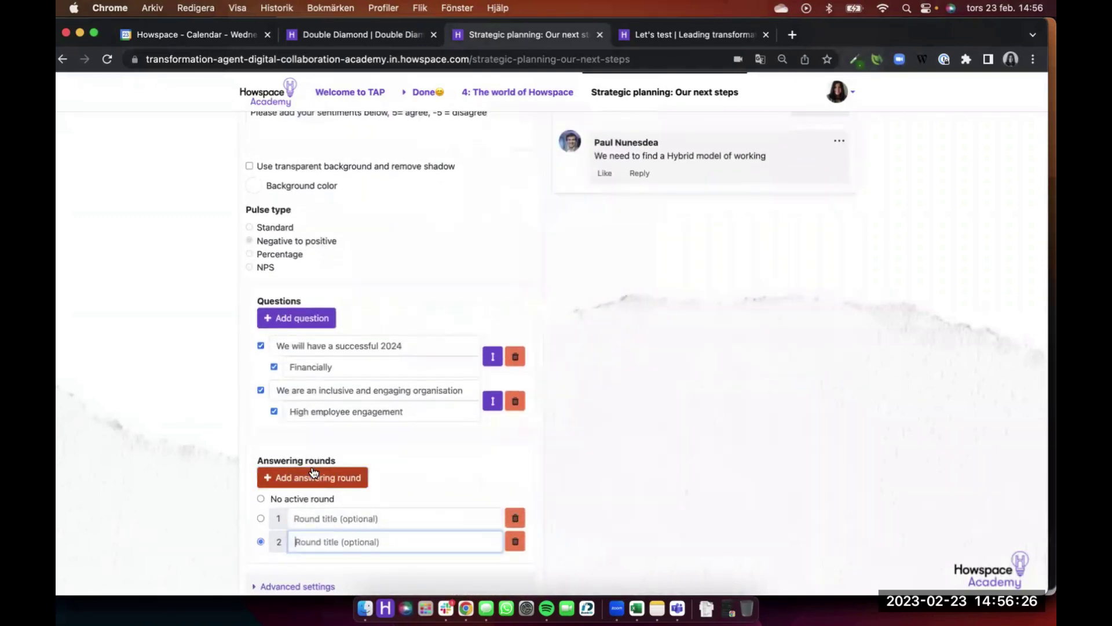
pyautogui.scroll(-2, 440, 516)
pyautogui.click(519, 561)
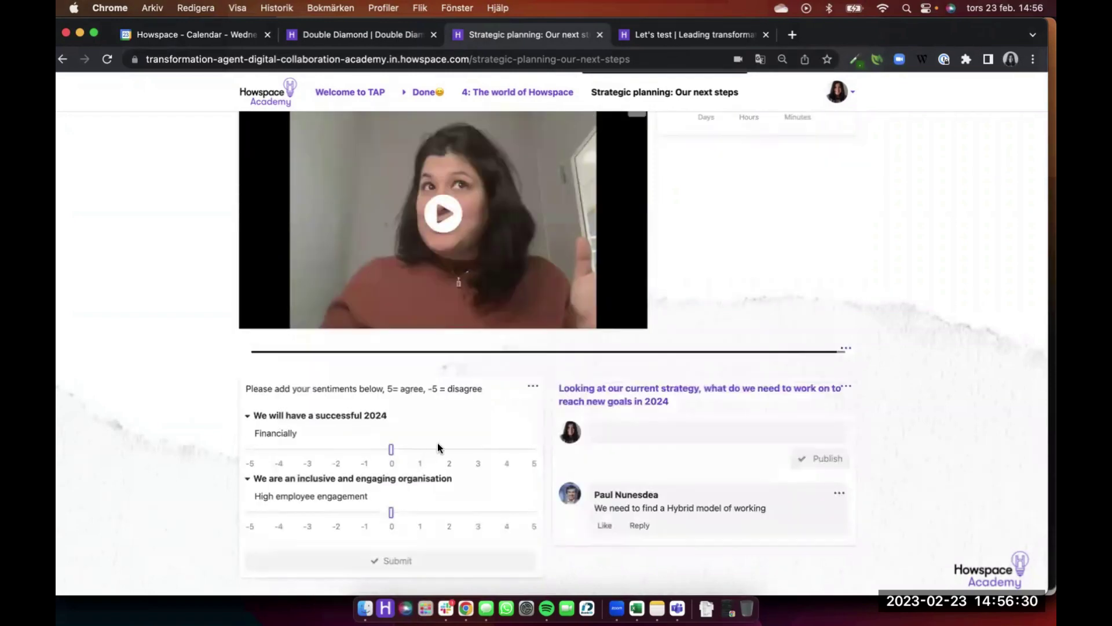
# Answer the pulse's second round with -3 for Financially and 4 for High employee engagement, and submit
pyautogui.click(449, 449)
pyautogui.click(304, 451)
pyautogui.click(506, 513)
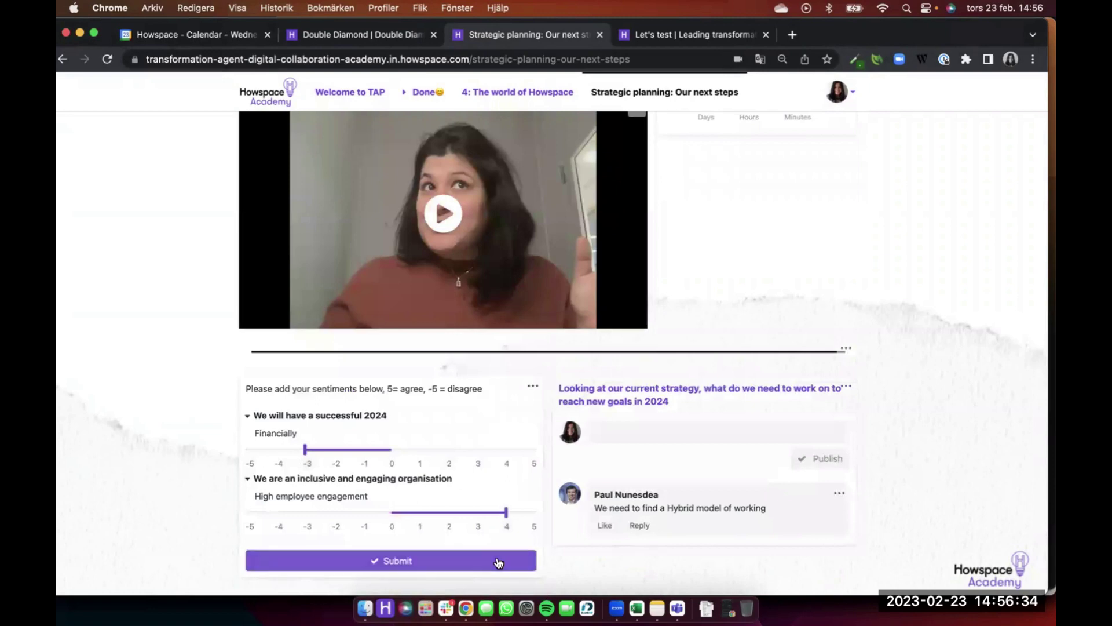
pyautogui.click(497, 558)
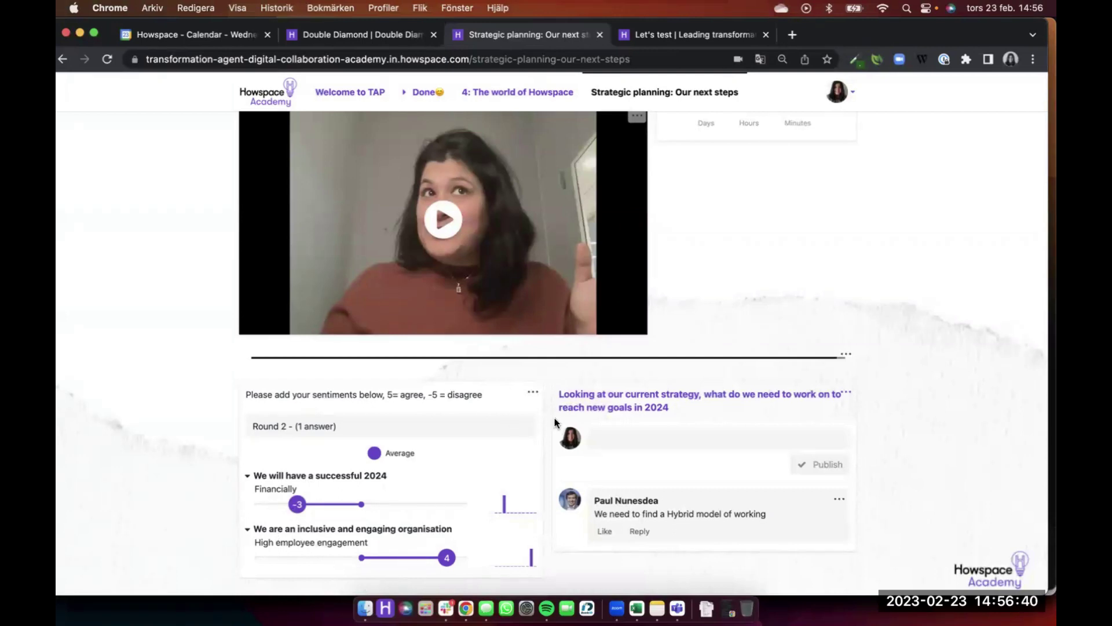
# Add a third answering round to the pulse, set its results view to Follow-up results, and save
pyautogui.click(530, 395)
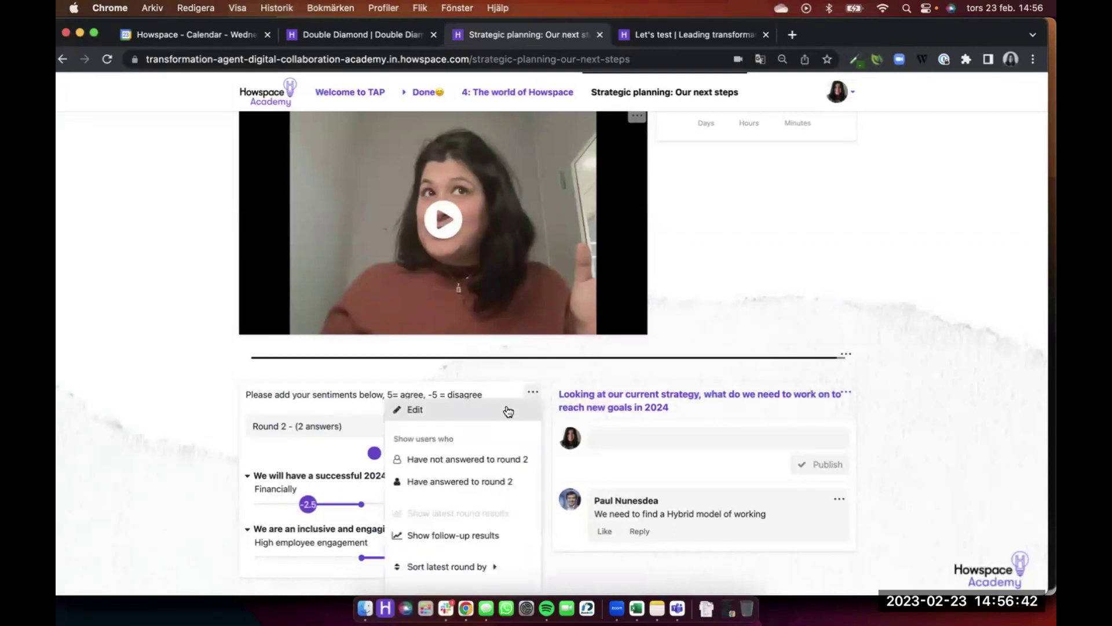
pyautogui.click(508, 410)
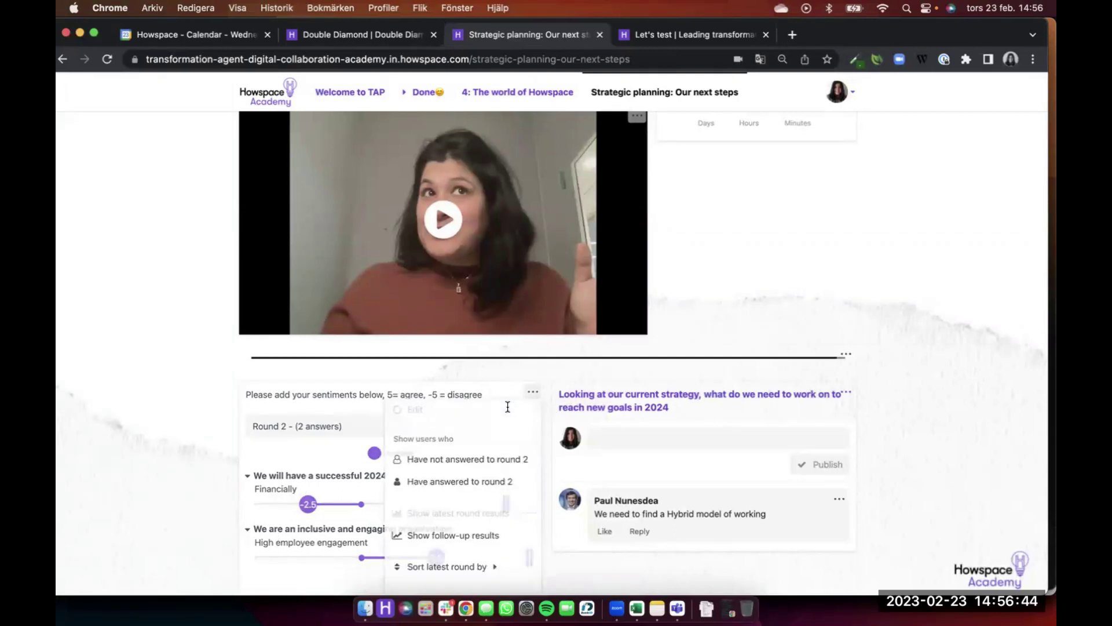
pyautogui.scroll(-5, 494, 453)
pyautogui.scroll(-3, 494, 453)
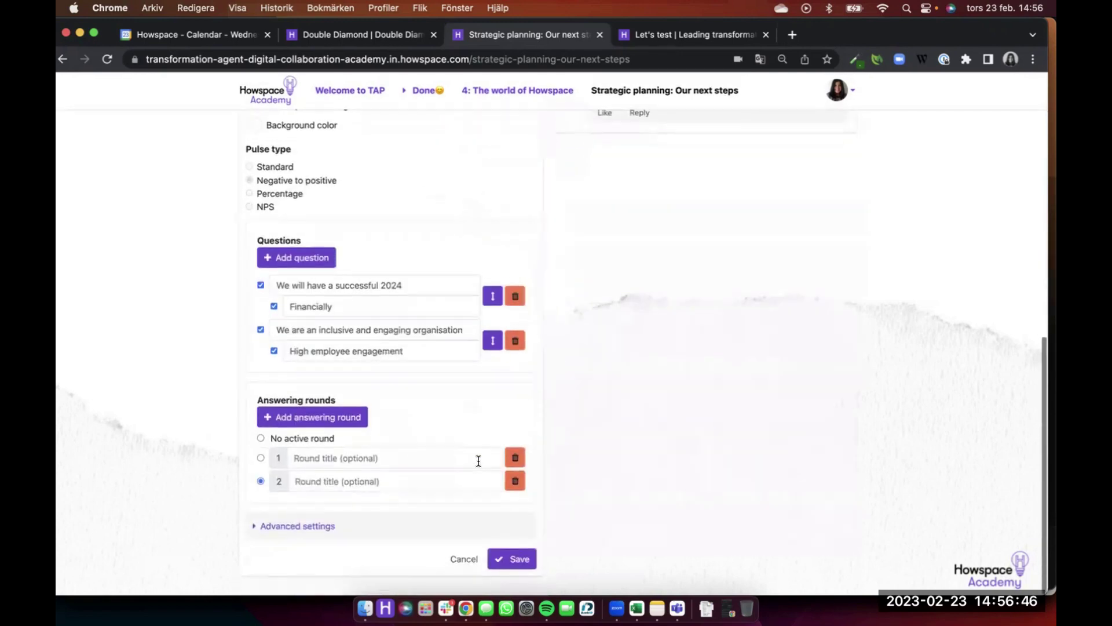
pyautogui.click(307, 419)
pyautogui.click(283, 551)
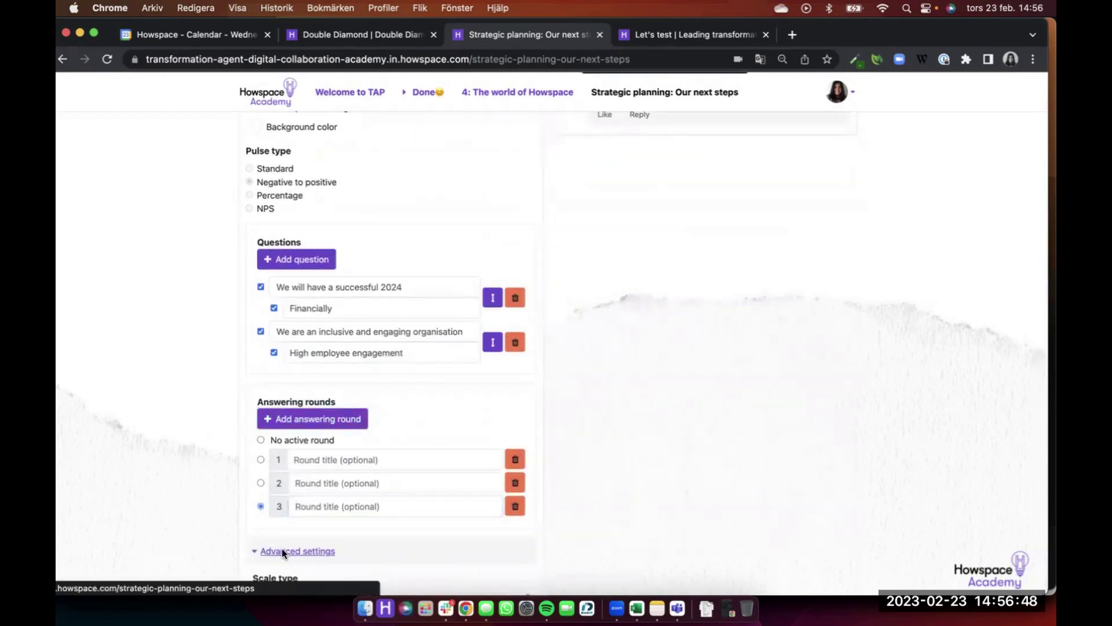
pyautogui.scroll(-10, 273, 348)
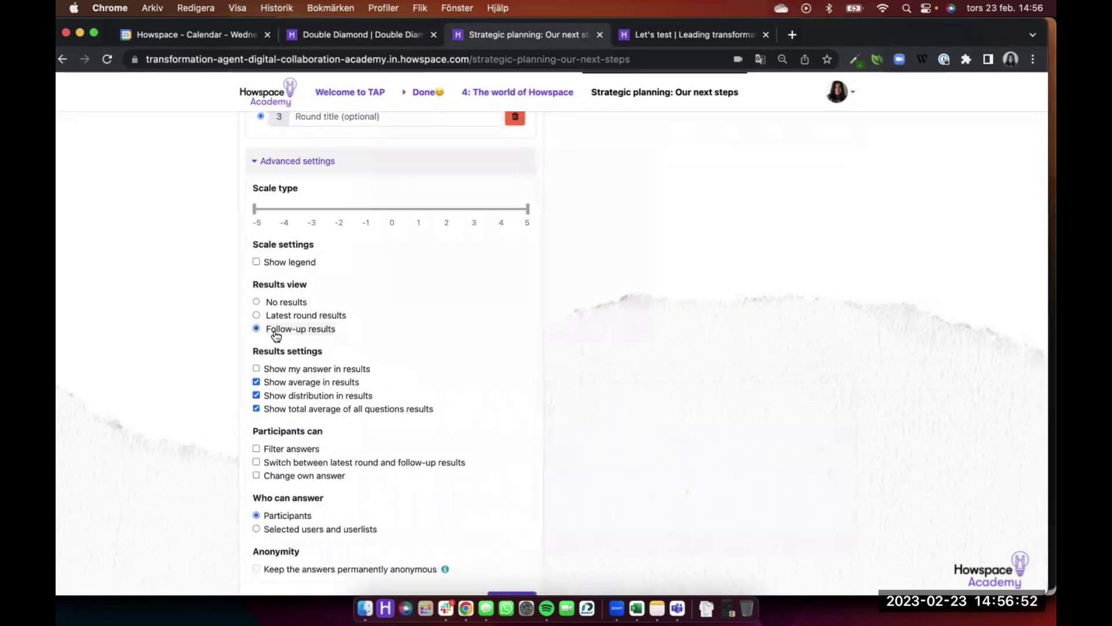
pyautogui.scroll(-2, 277, 336)
pyautogui.click(523, 560)
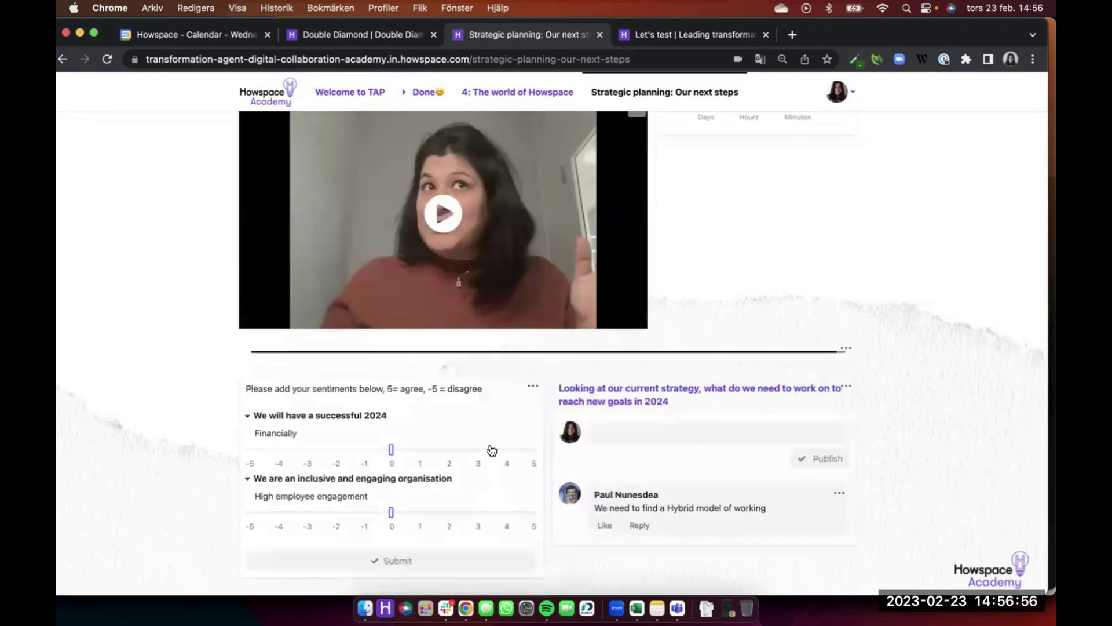
# Submit 3 for both pulse questions in the third round and look over the follow-up charts
pyautogui.click(469, 450)
pyautogui.click(482, 513)
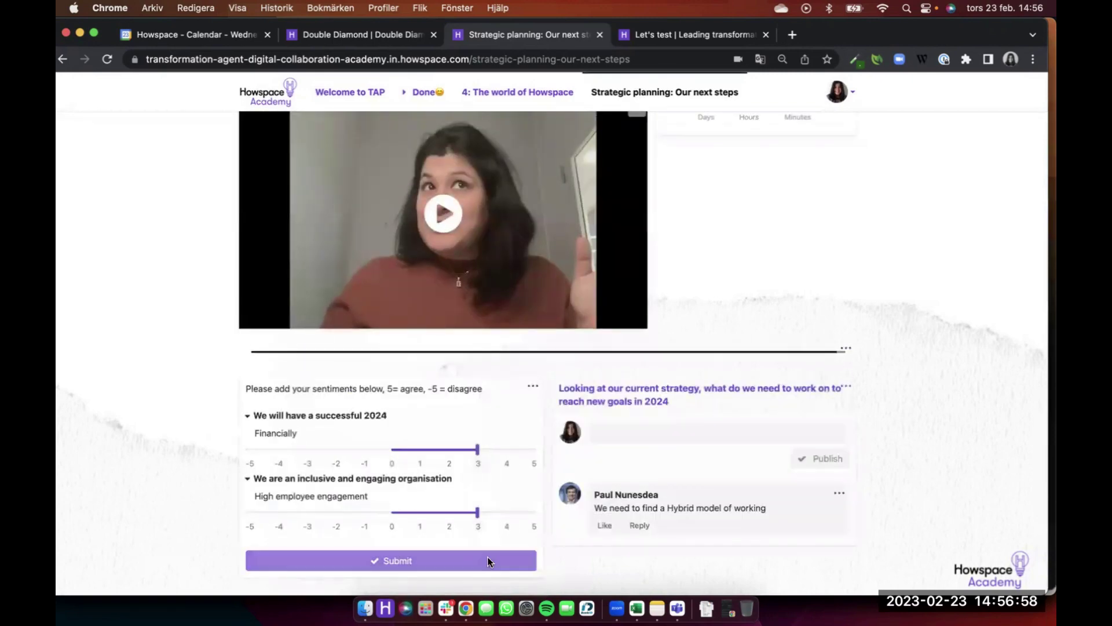
pyautogui.click(487, 558)
pyautogui.scroll(-5, 492, 519)
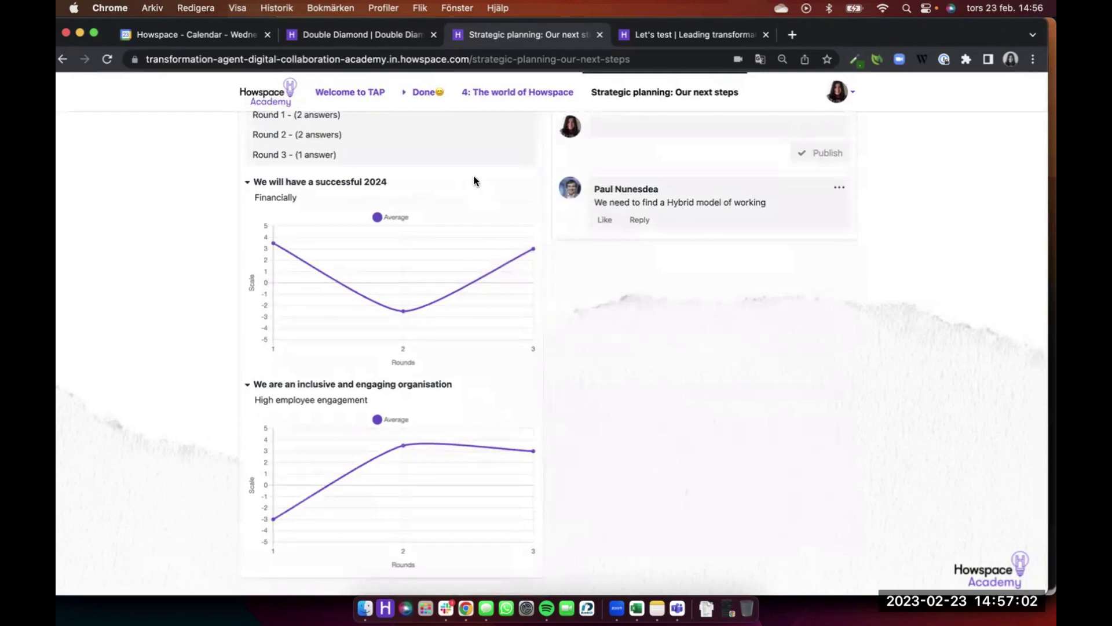
# Enable "Show my answer in results" in the pulse's advanced settings and save the widget
pyautogui.scroll(4, 474, 179)
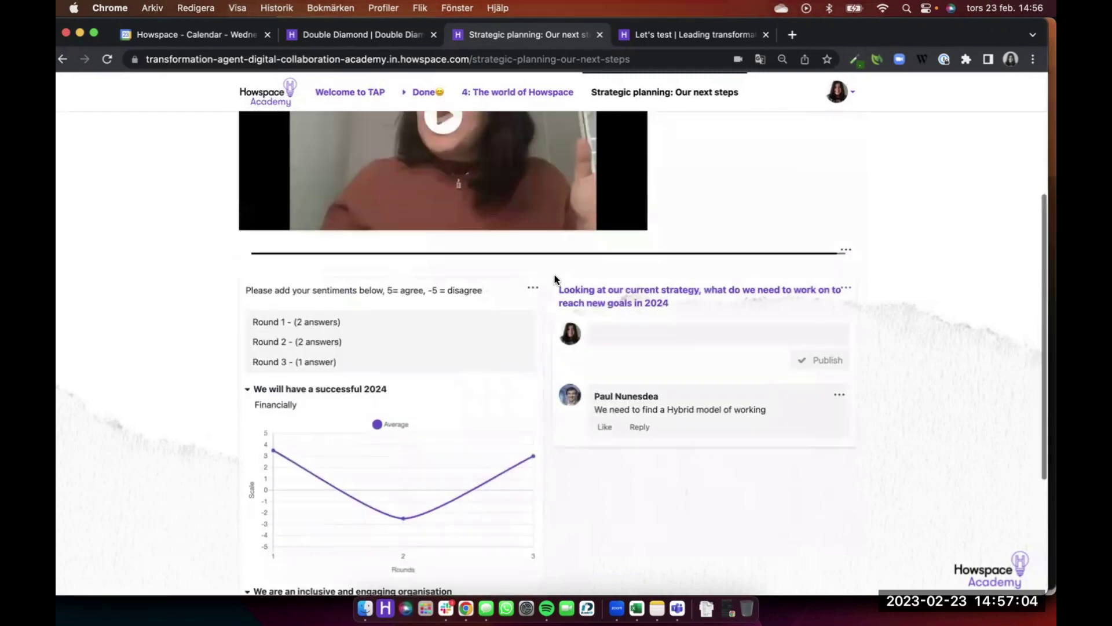
pyautogui.click(532, 288)
pyautogui.click(530, 290)
pyautogui.click(531, 289)
pyautogui.click(522, 306)
pyautogui.scroll(-5, 441, 446)
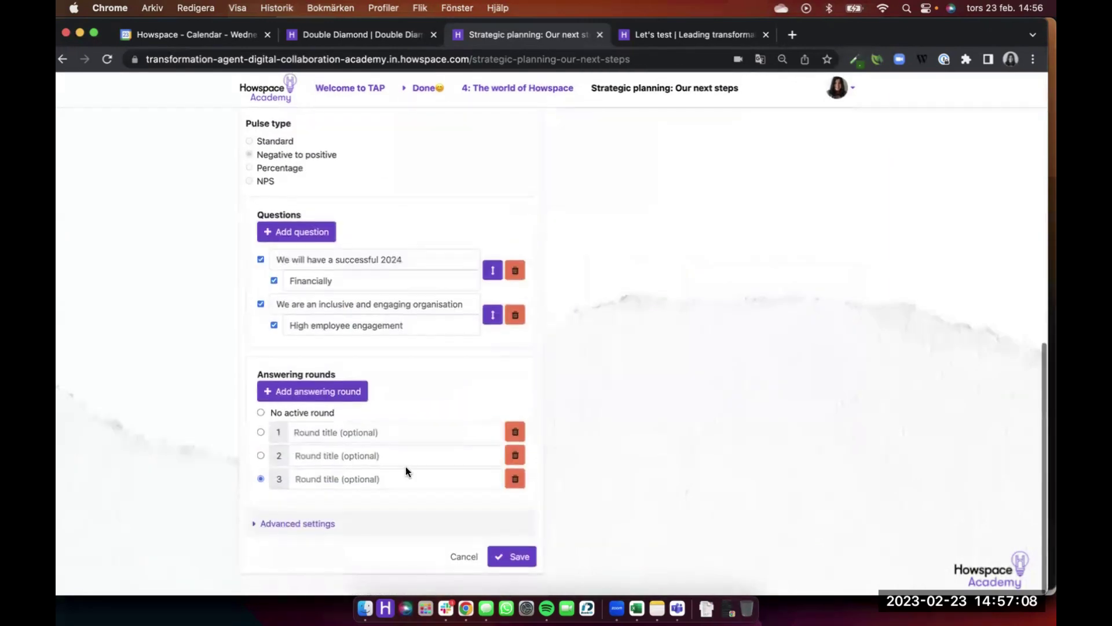
pyautogui.click(328, 532)
pyautogui.scroll(-5, 328, 534)
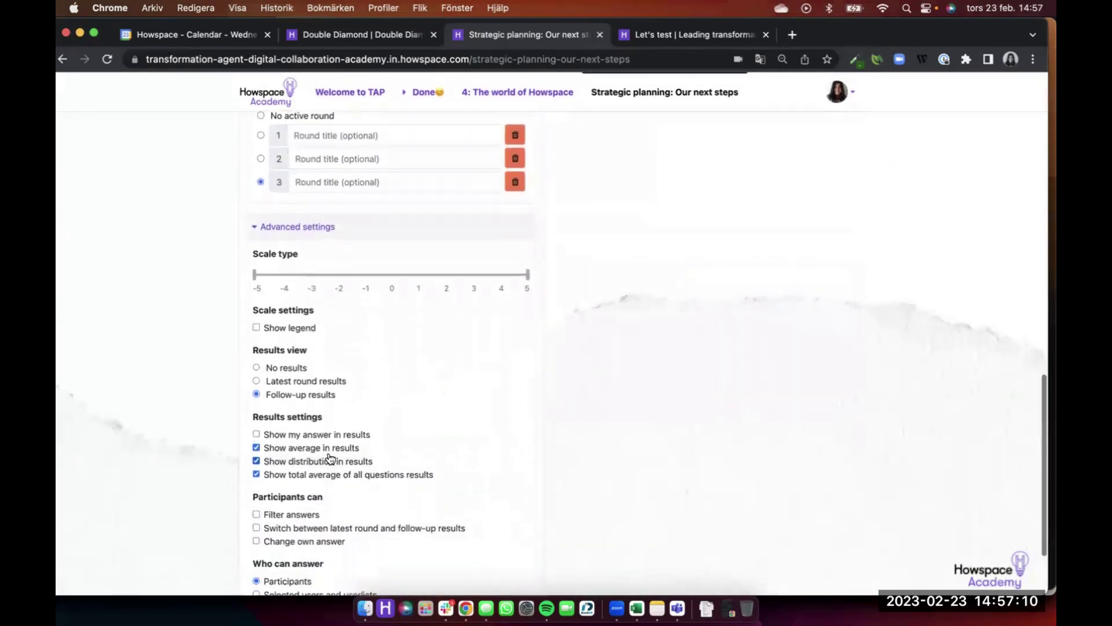
pyautogui.click(347, 435)
pyautogui.scroll(-2, 435, 467)
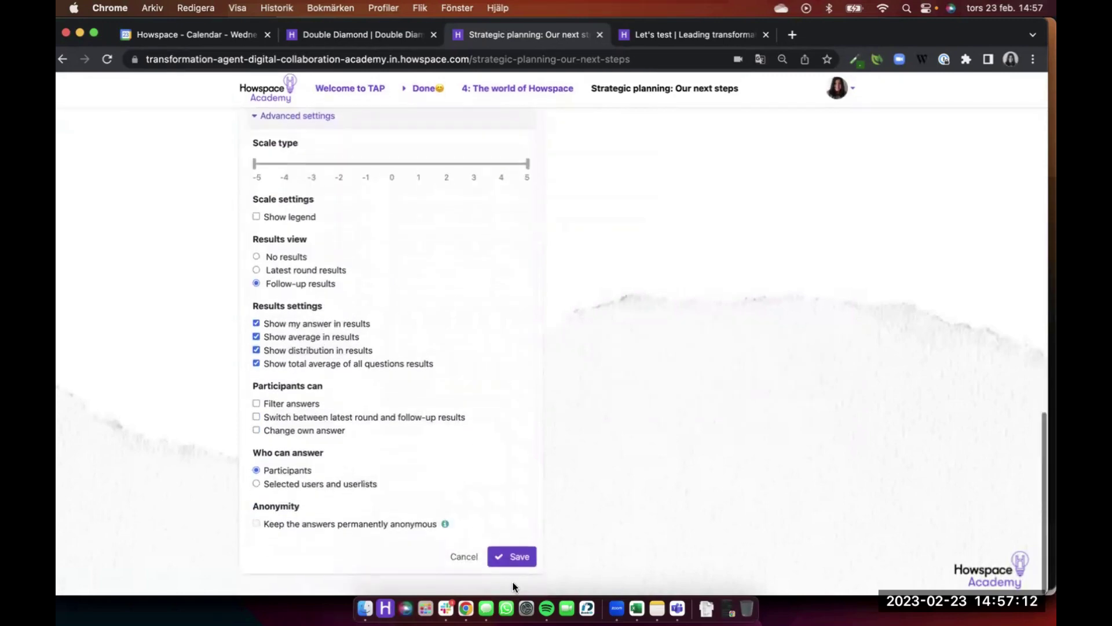
pyautogui.click(510, 556)
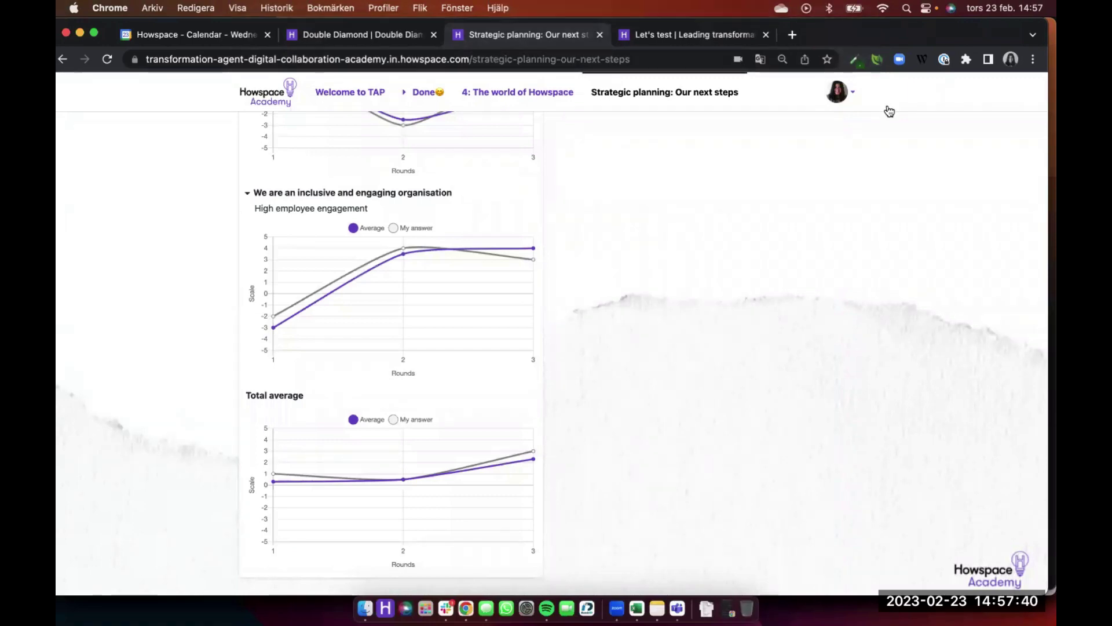
# Edit the page layout and move the pulse widget to the page "4: The world of Howspace"
pyautogui.click(839, 93)
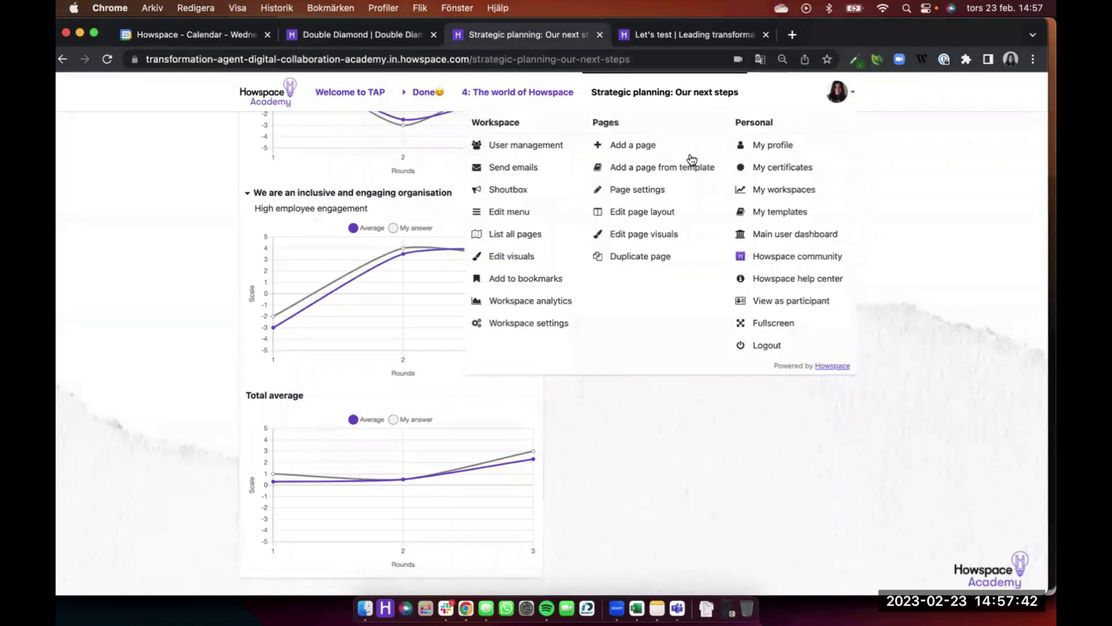
pyautogui.click(631, 212)
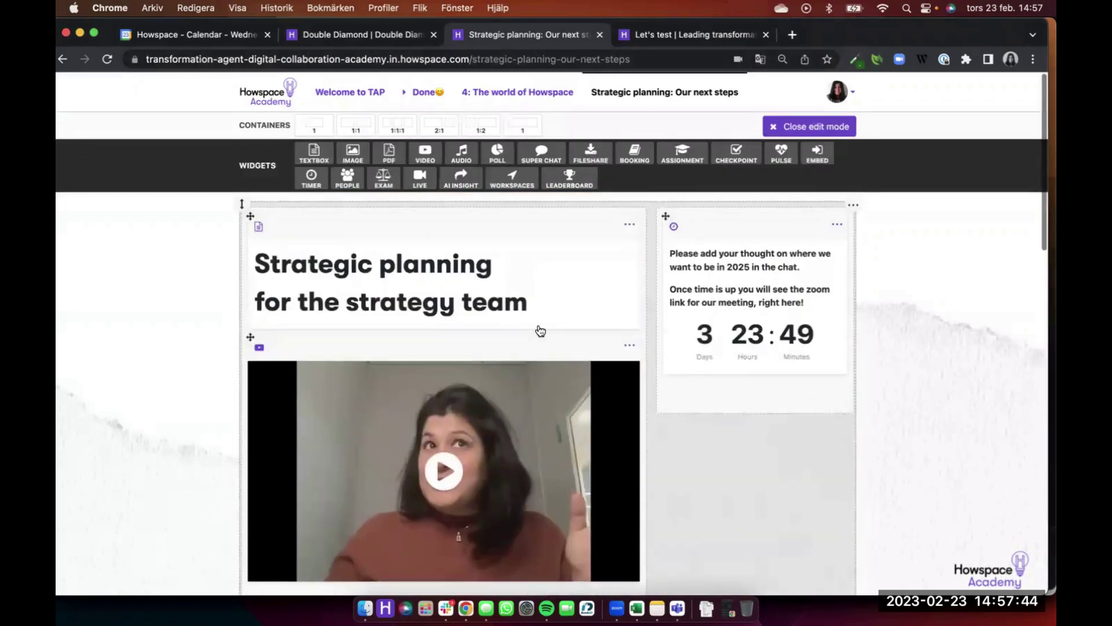
pyautogui.scroll(-5, 318, 348)
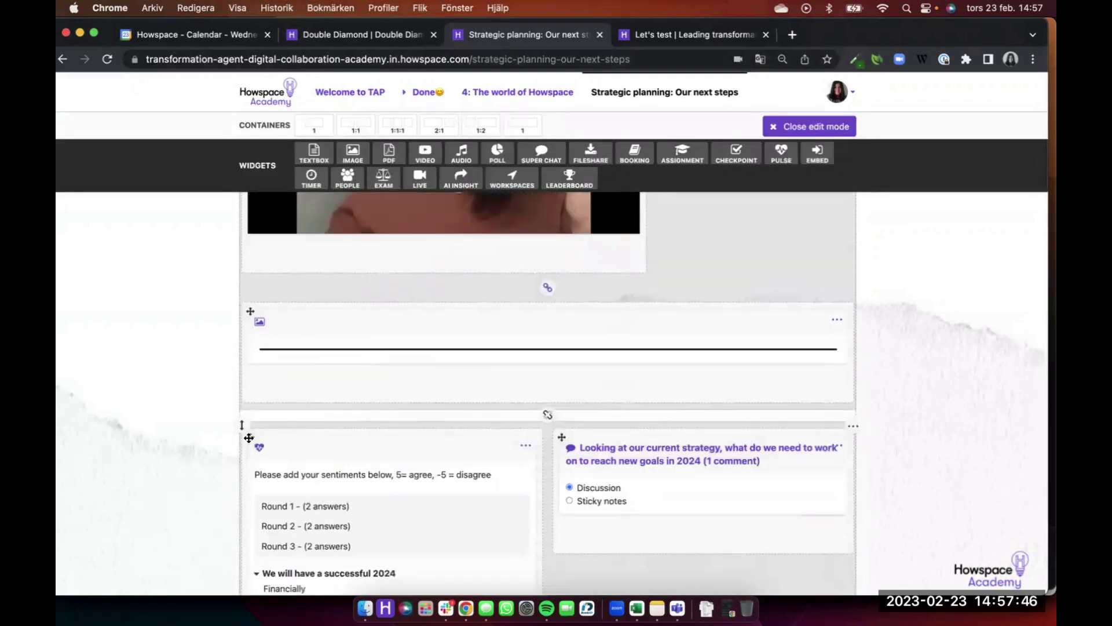
pyautogui.moveTo(249, 438); pyautogui.dragTo(375, 233)
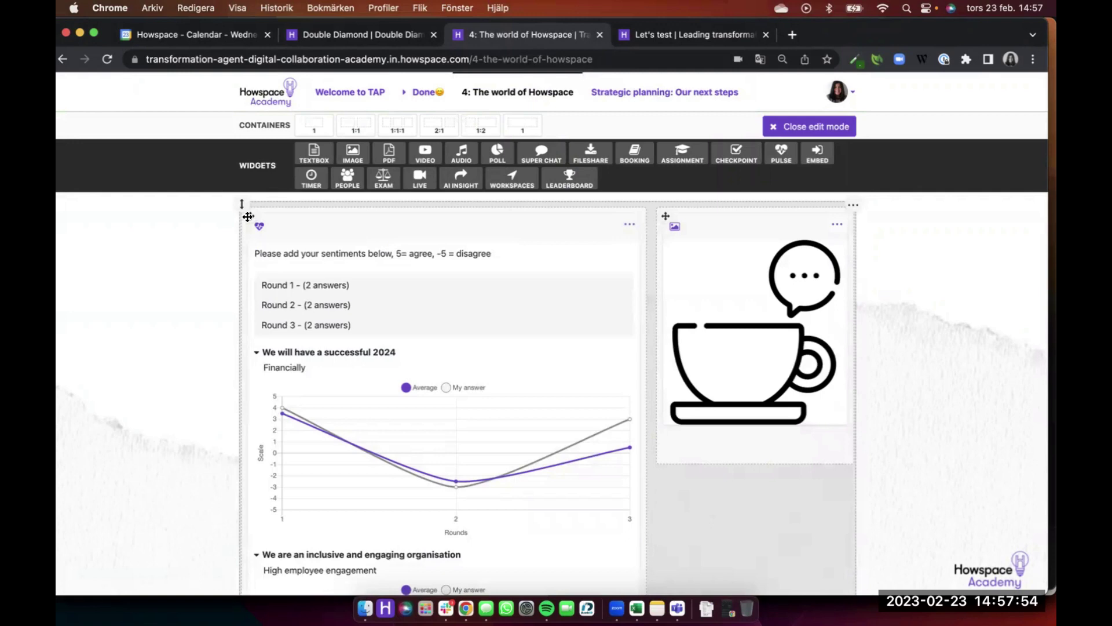
# Move the pulse widget back beside the chat on the "Strategic planning: Our next steps" page and leave layout editing
pyautogui.moveTo(247, 216); pyautogui.dragTo(385, 445)
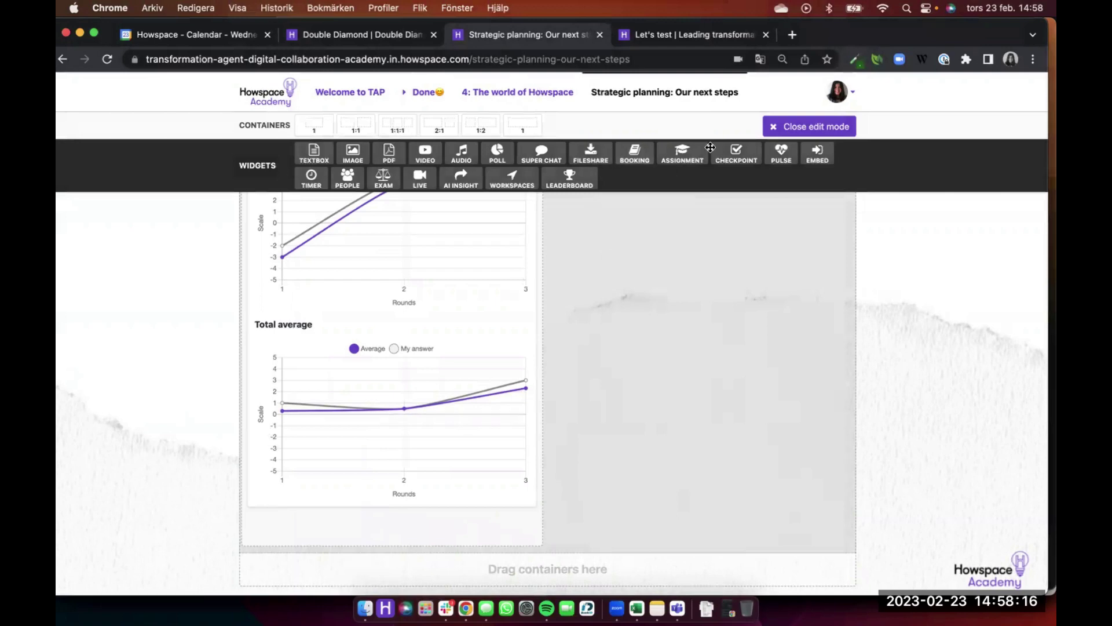
pyautogui.scroll(3, 645, 268)
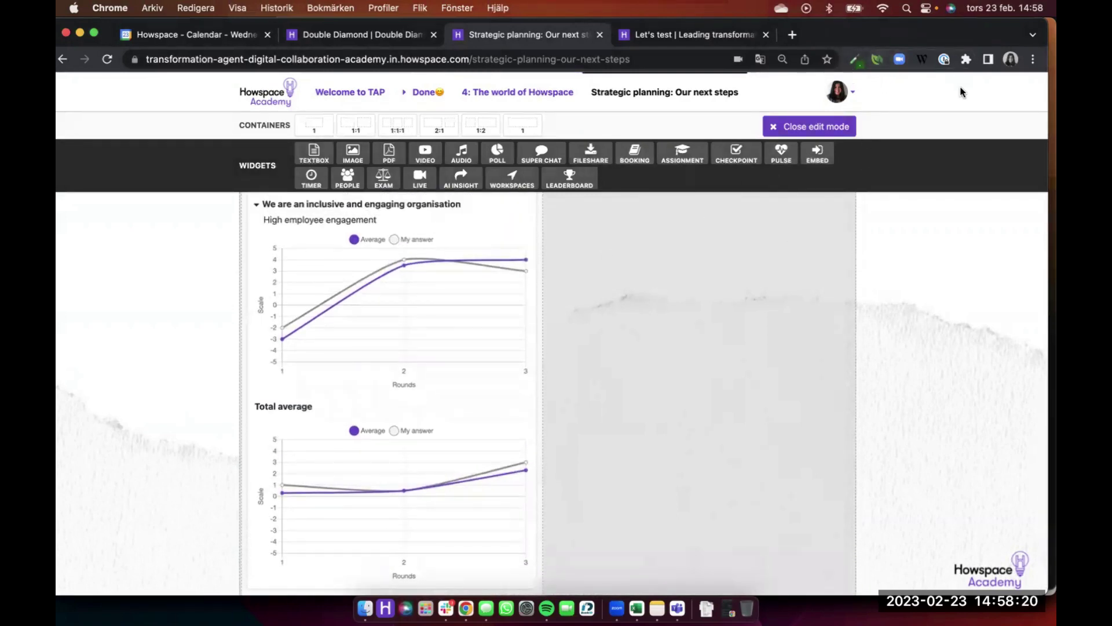
pyautogui.scroll(10, 251, 287)
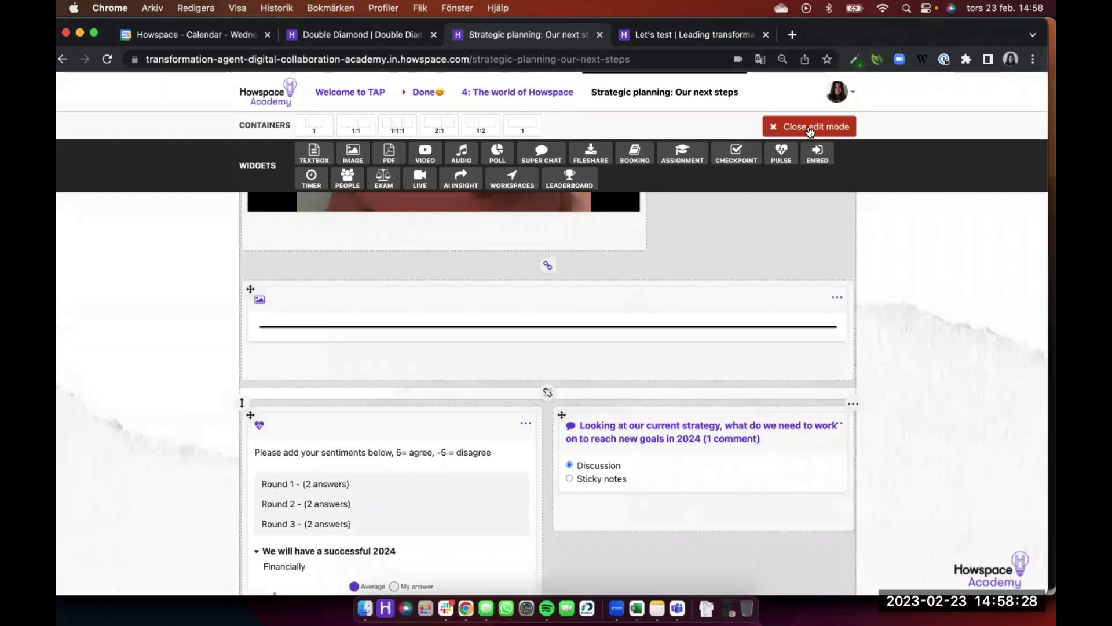
pyautogui.click(833, 127)
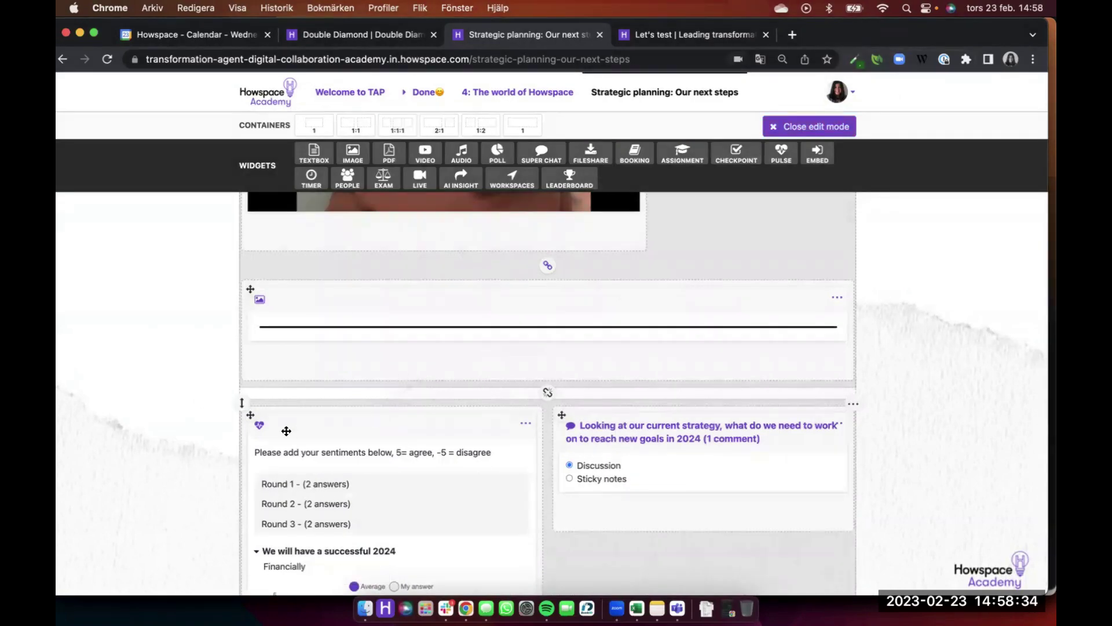
pyautogui.moveTo(250, 414); pyautogui.dragTo(782, 60)
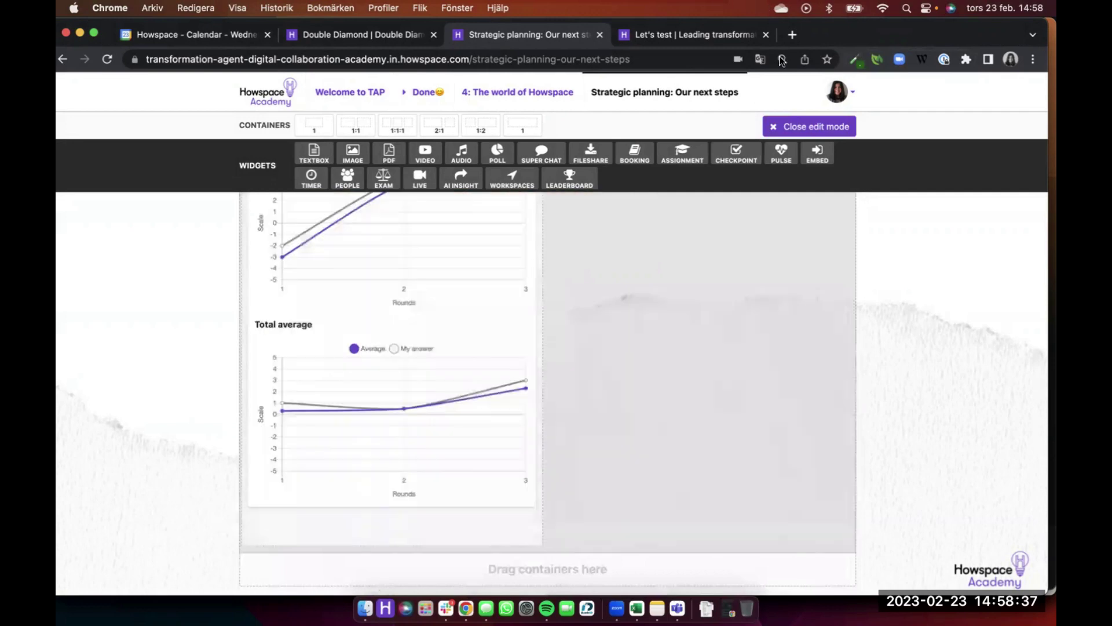
pyautogui.click(804, 122)
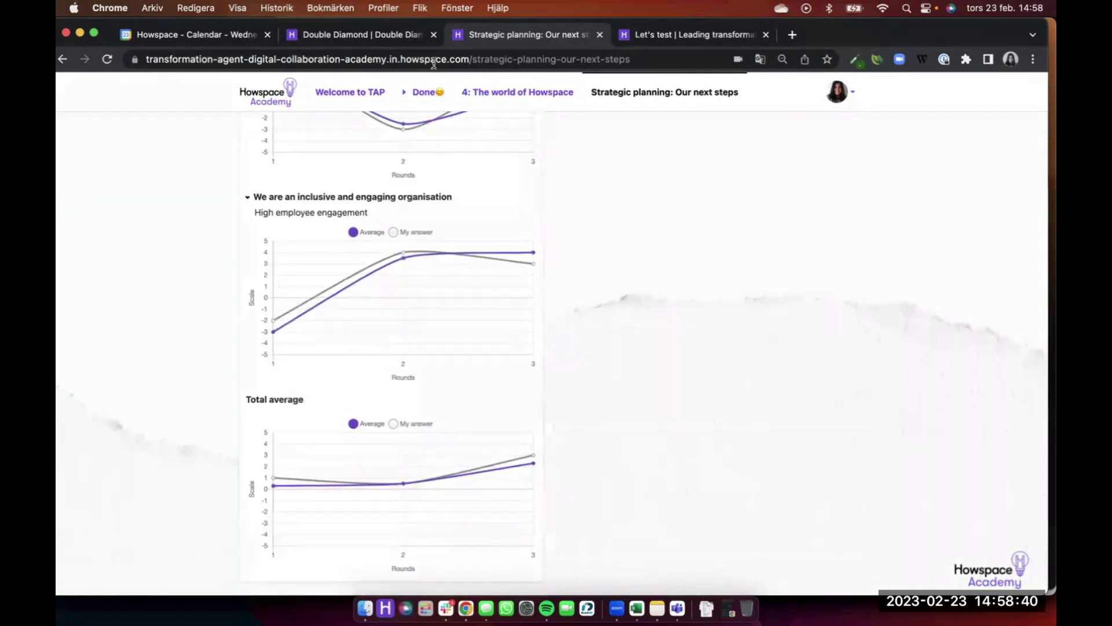
# Open the "Session 1 | Jan 26" page of the Academy Essentials workspace in a new browser tab
pyautogui.click(686, 35)
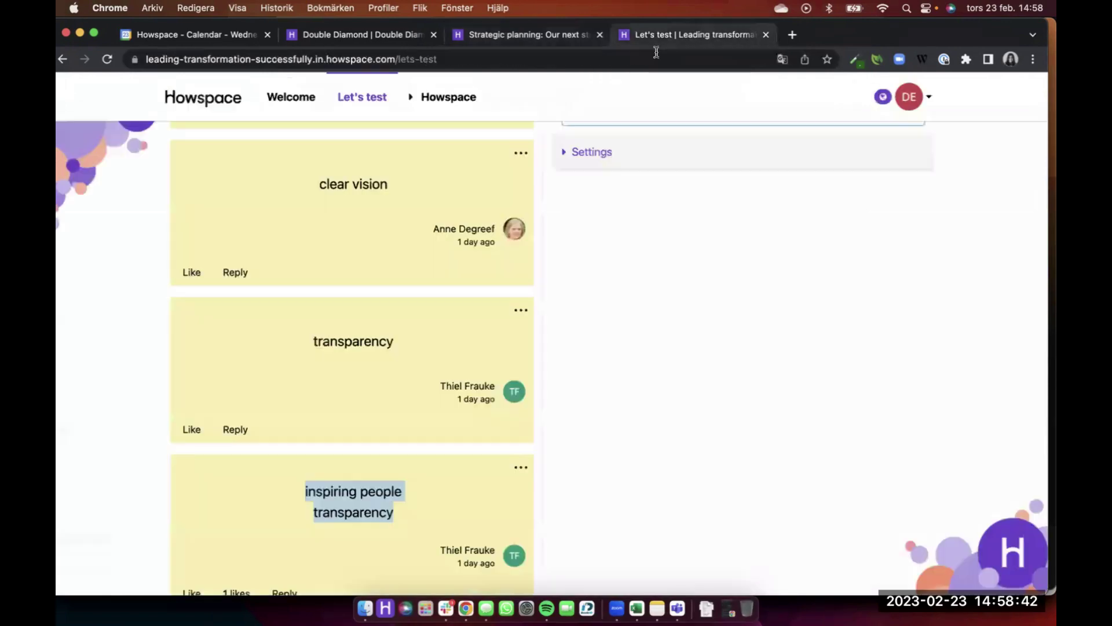
pyautogui.click(793, 35)
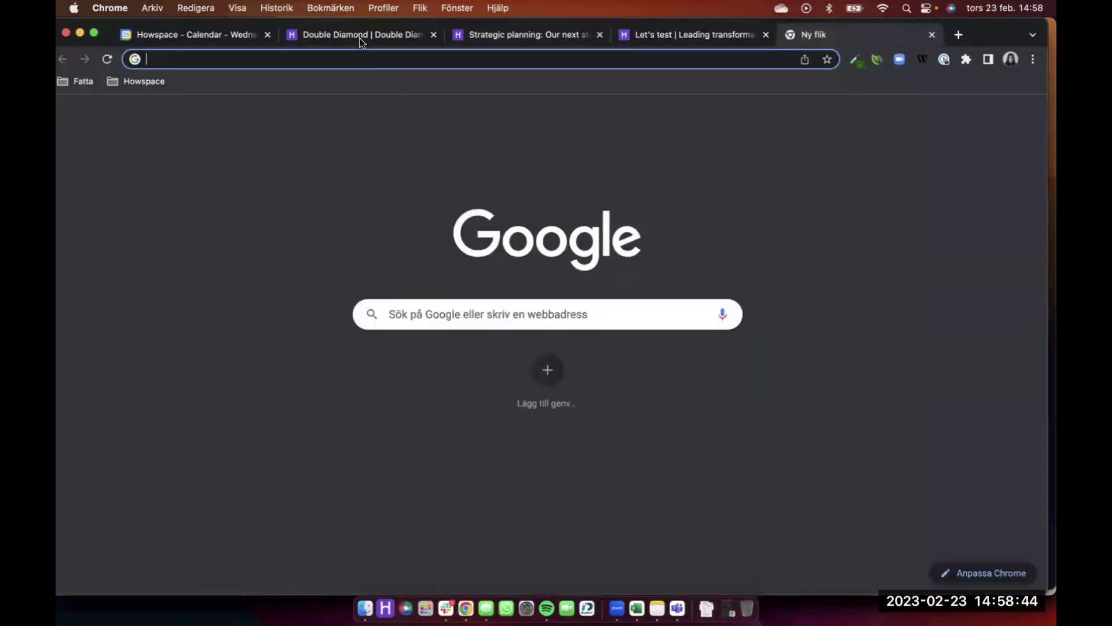
pyautogui.write('essentials')
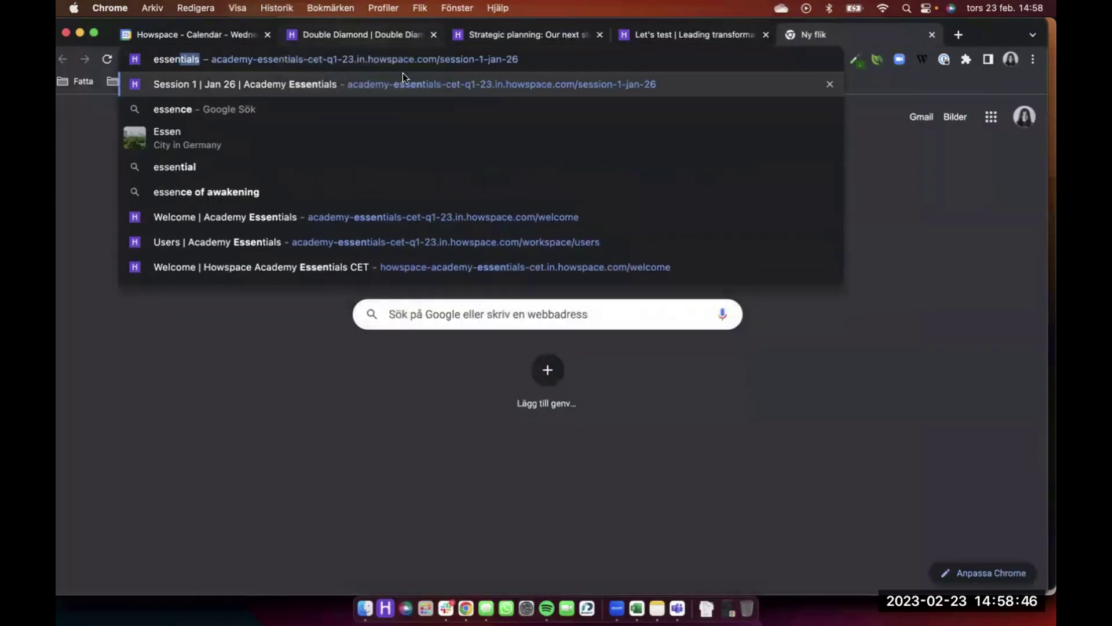
pyautogui.press('Return')
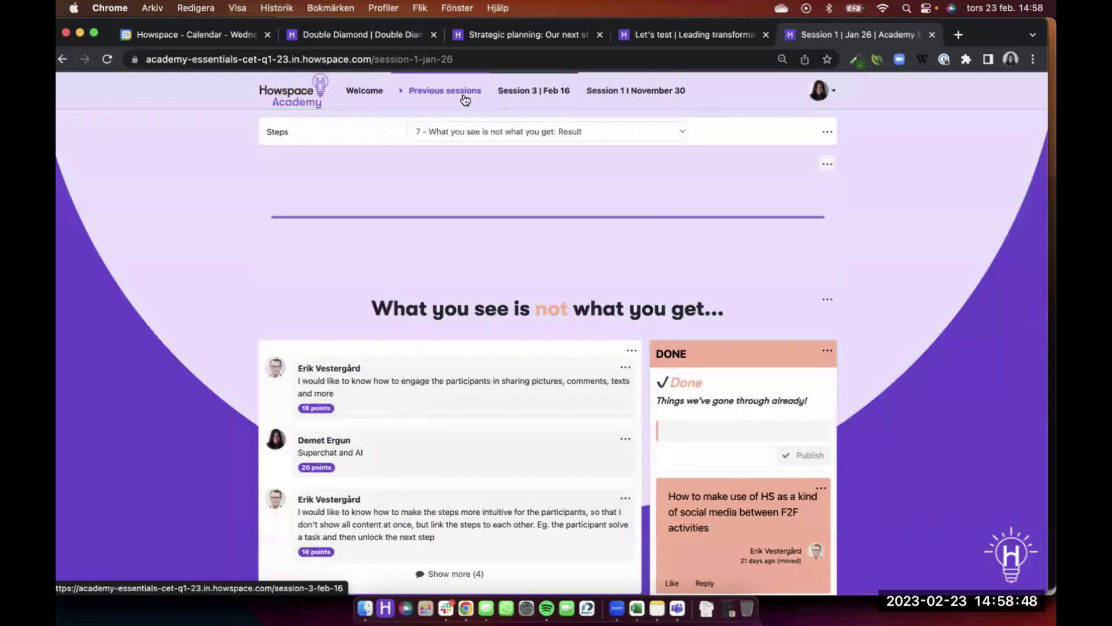
pyautogui.click(464, 93)
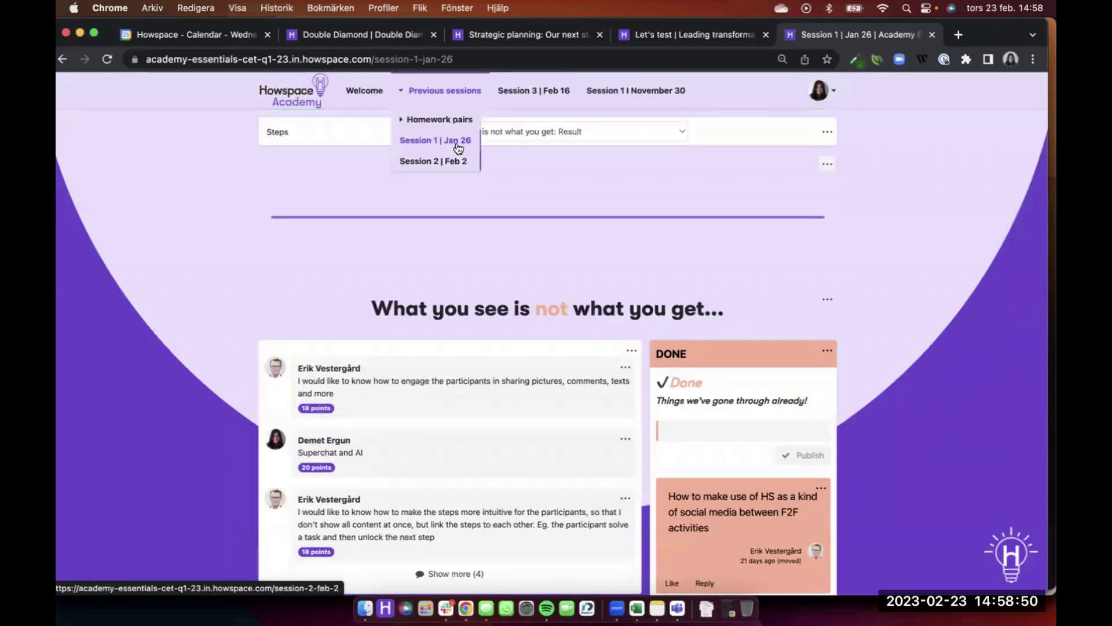
pyautogui.click(465, 142)
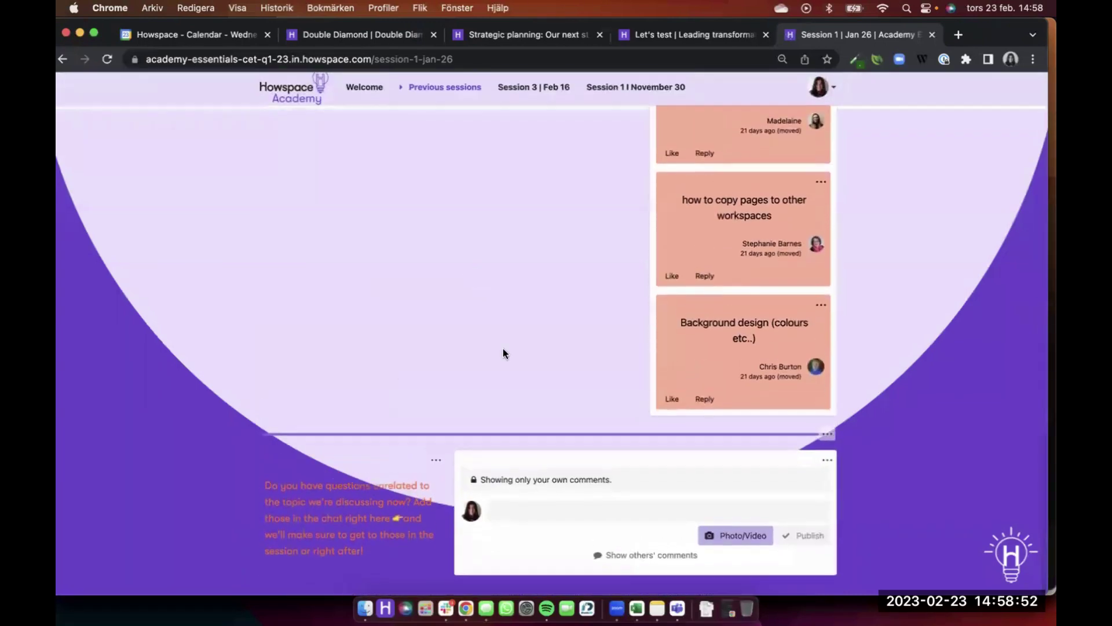
# Turn on page editing and look through the "Session 2 | Feb 2" page of the Academy workspace for a pulse widget
pyautogui.click(821, 99)
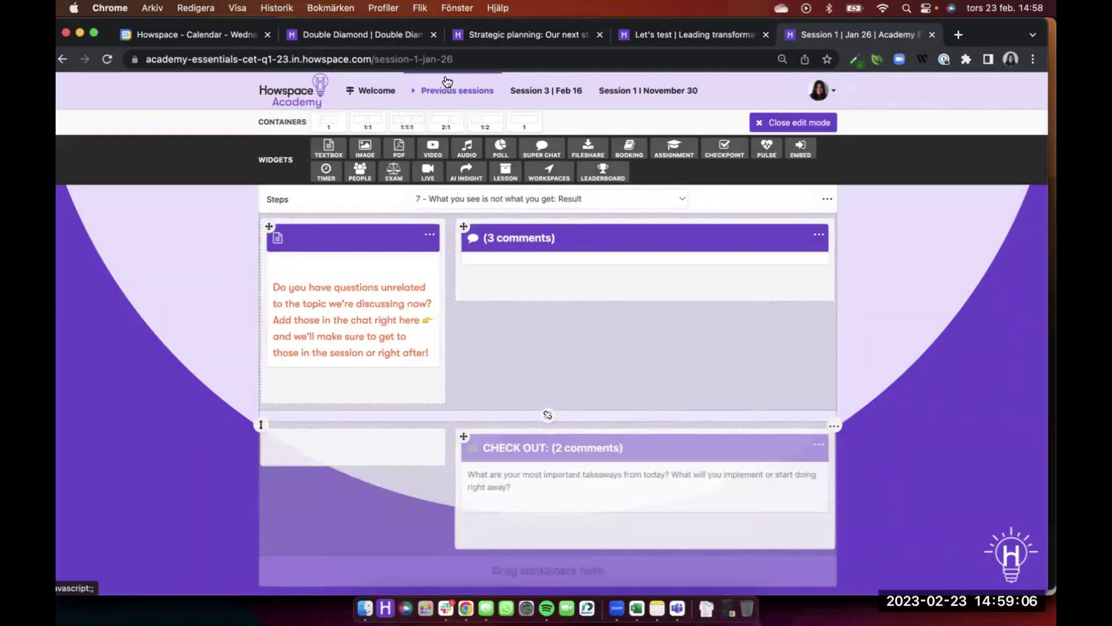
pyautogui.click(447, 86)
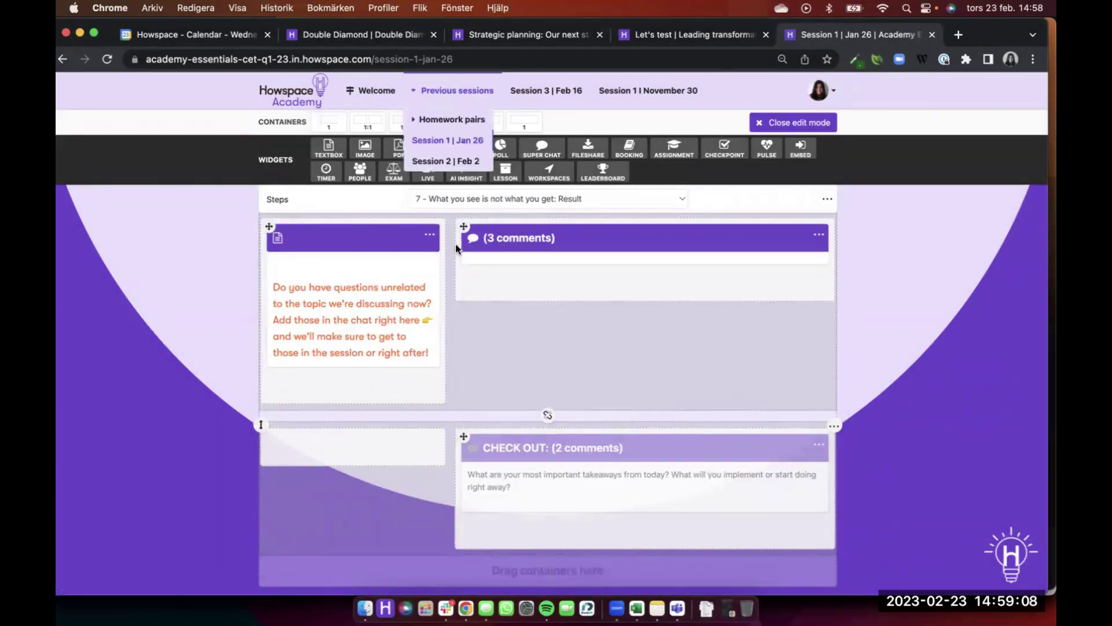
pyautogui.click(457, 161)
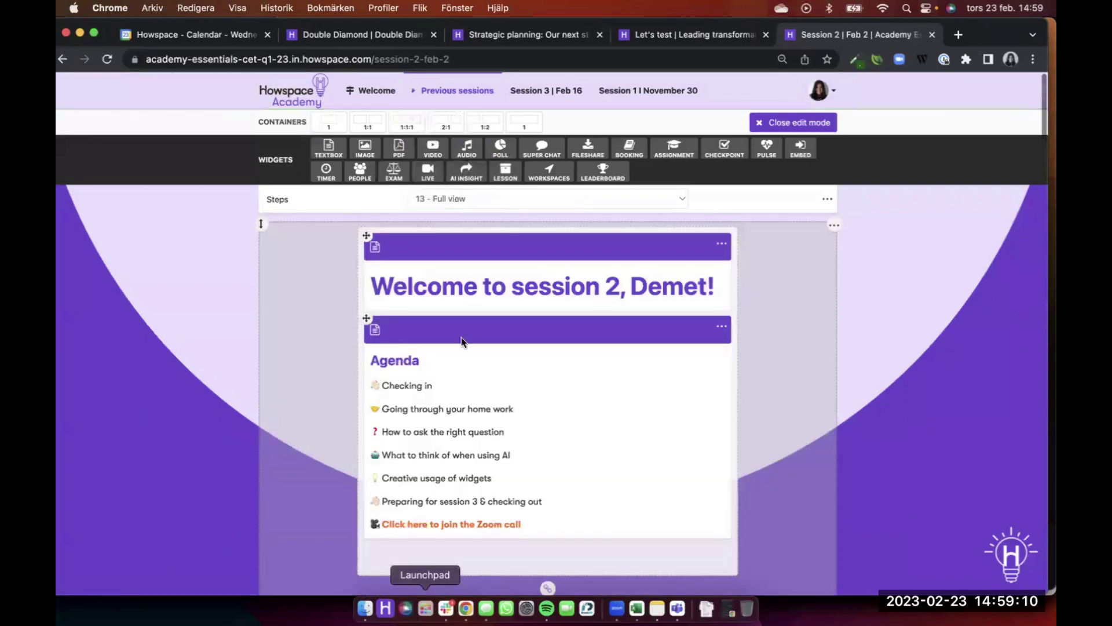
pyautogui.scroll(-20, 461, 337)
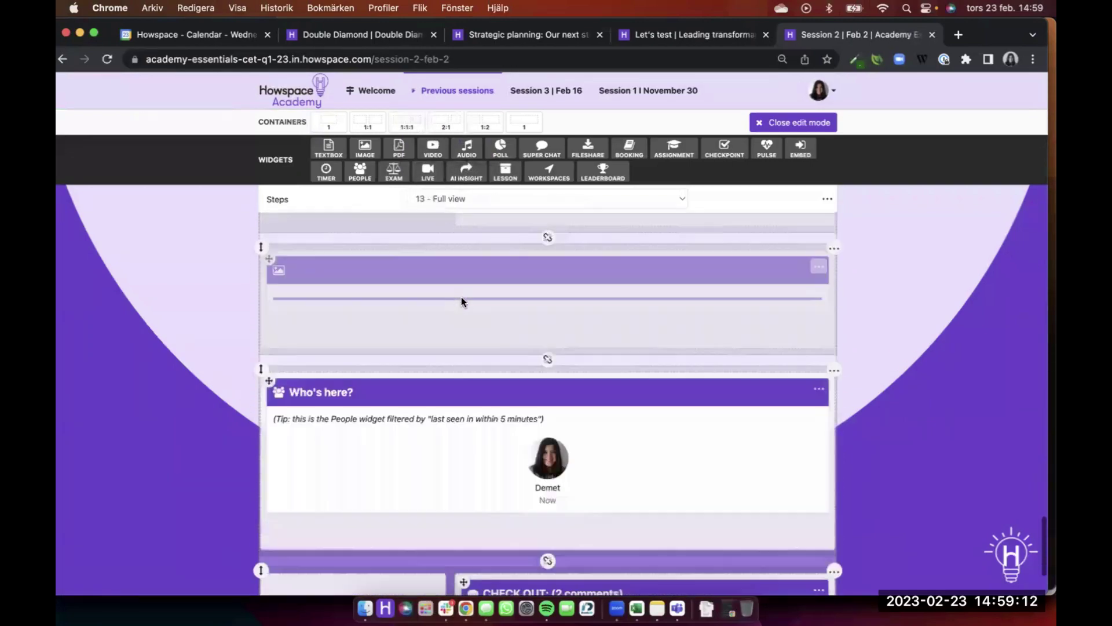
pyautogui.scroll(-5, 462, 300)
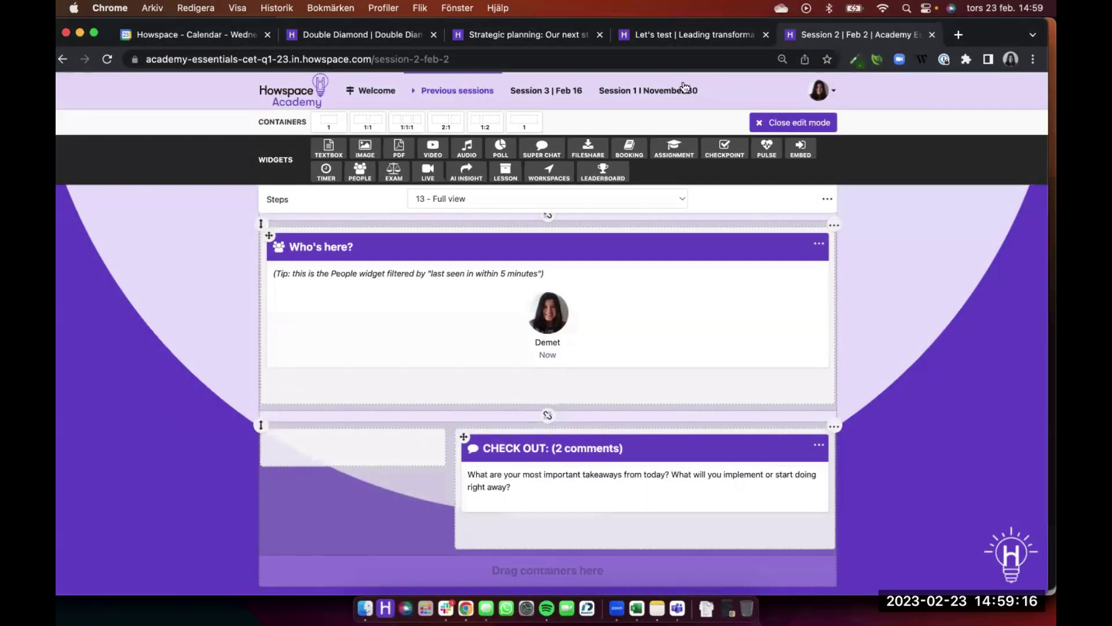
# Open the "Session 3 | Feb 16" page, find the "Wrapping up today's session" pulse widget and leave edit mode
pyautogui.click(546, 90)
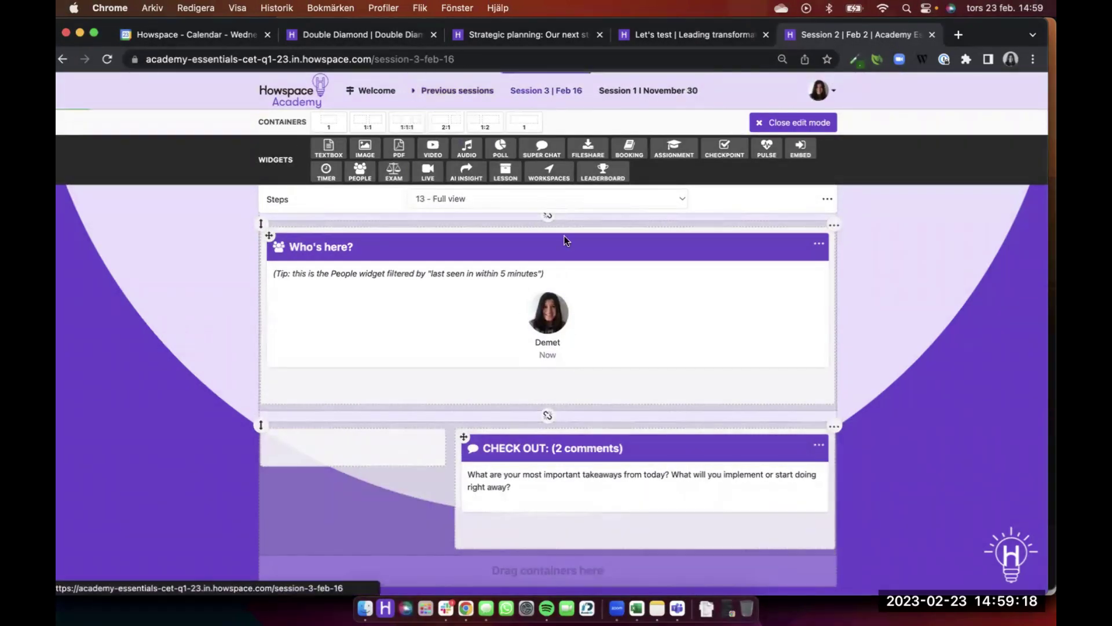
pyautogui.scroll(-15, 559, 447)
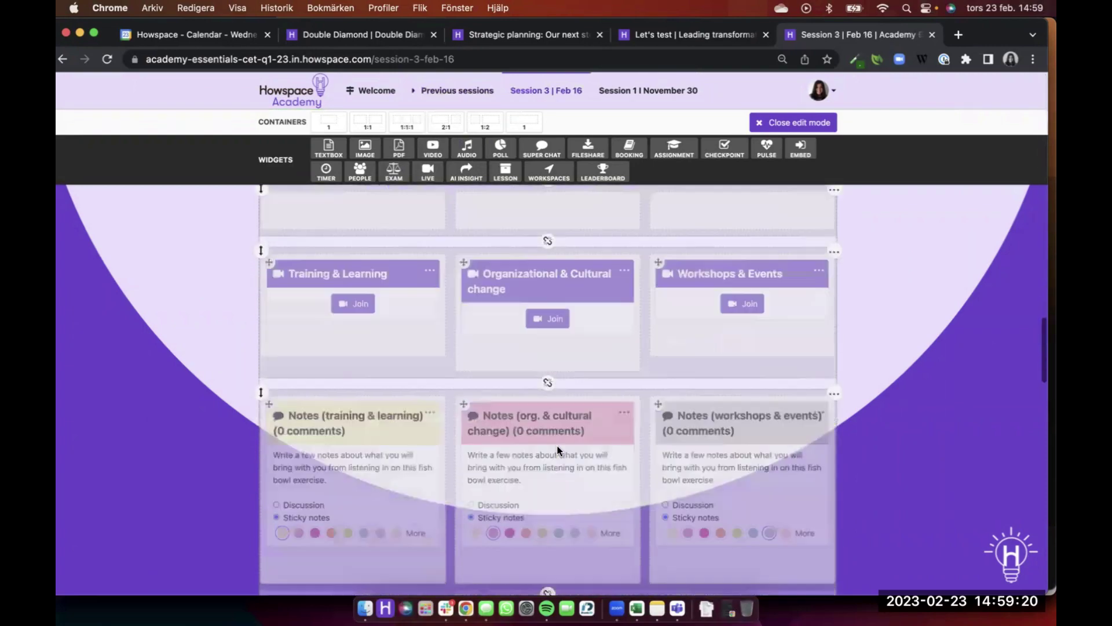
pyautogui.scroll(-10, 554, 415)
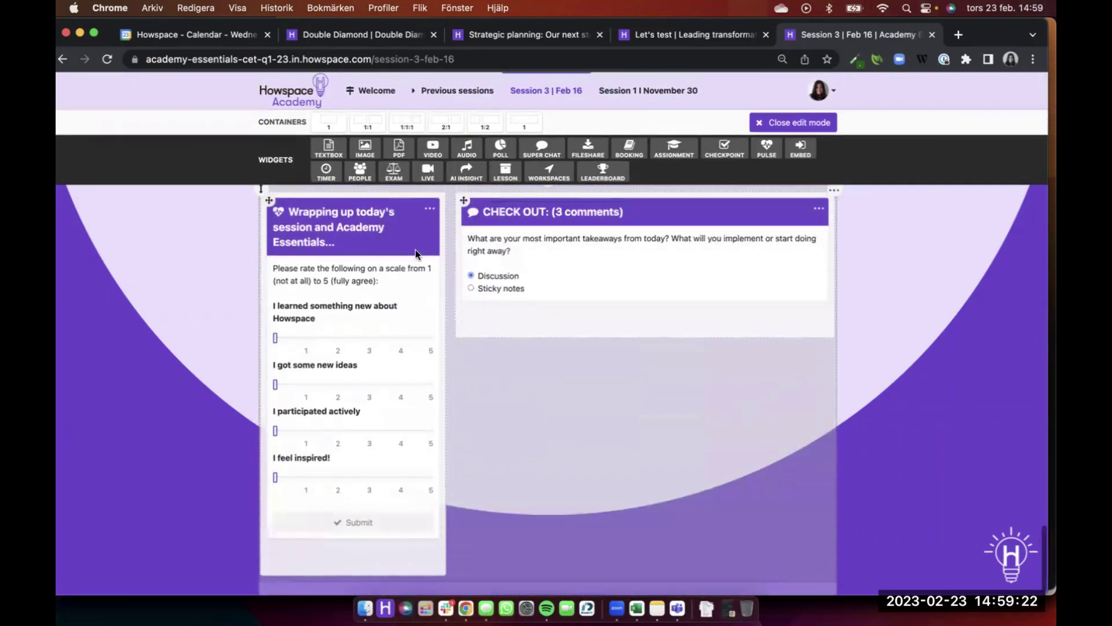
pyautogui.click(427, 240)
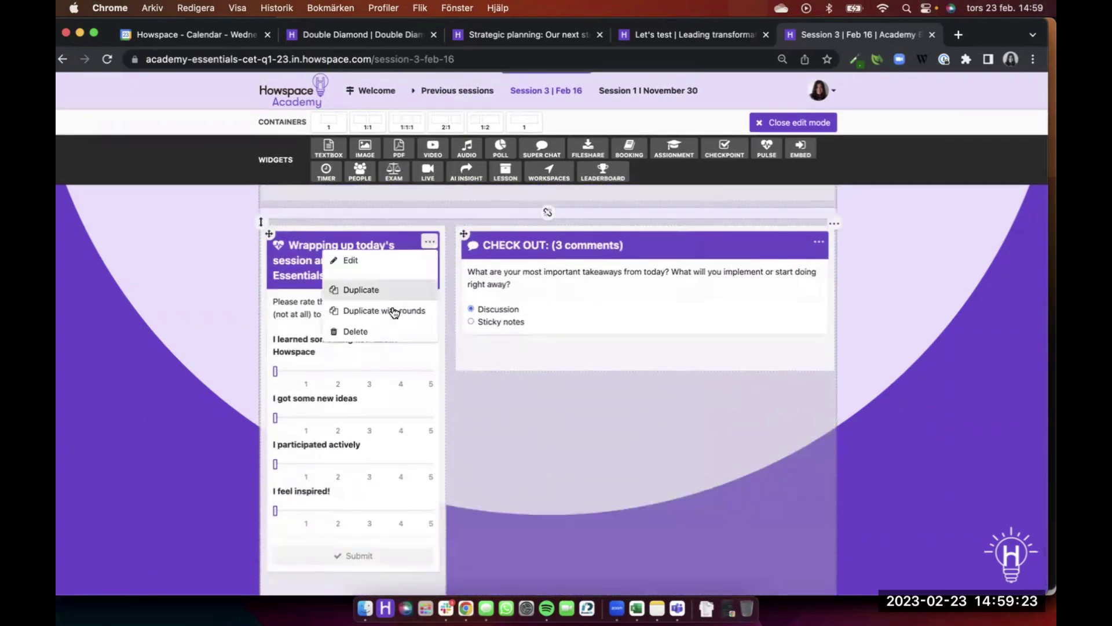
pyautogui.click(784, 124)
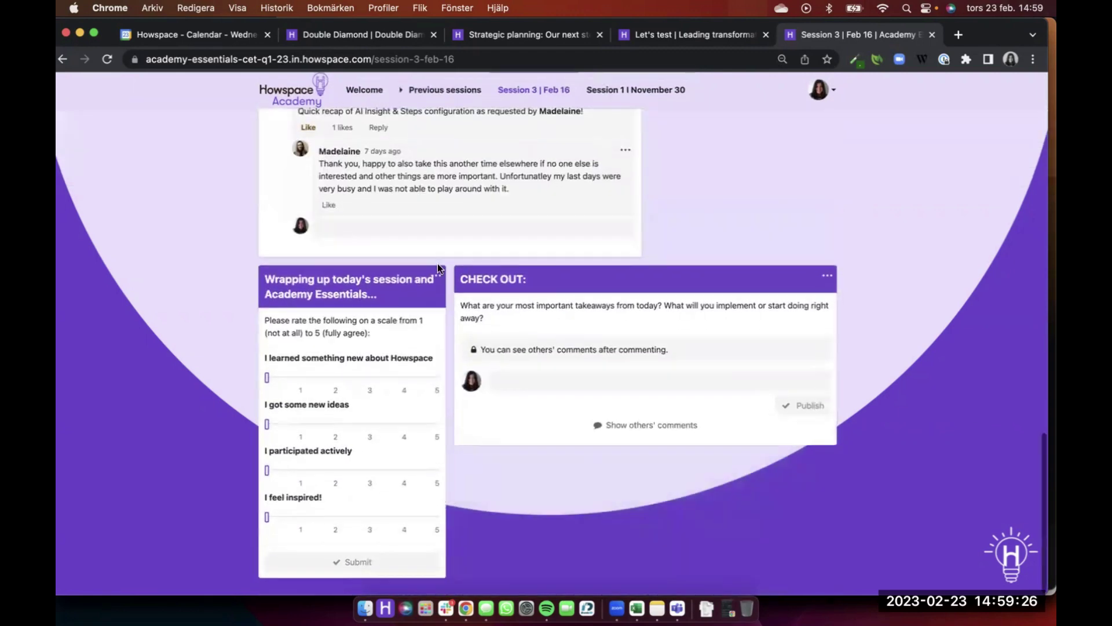
# Show the follow-up results of the "Wrapping up today's session" pulse and examine the chart for each statement and the total average
pyautogui.click(438, 276)
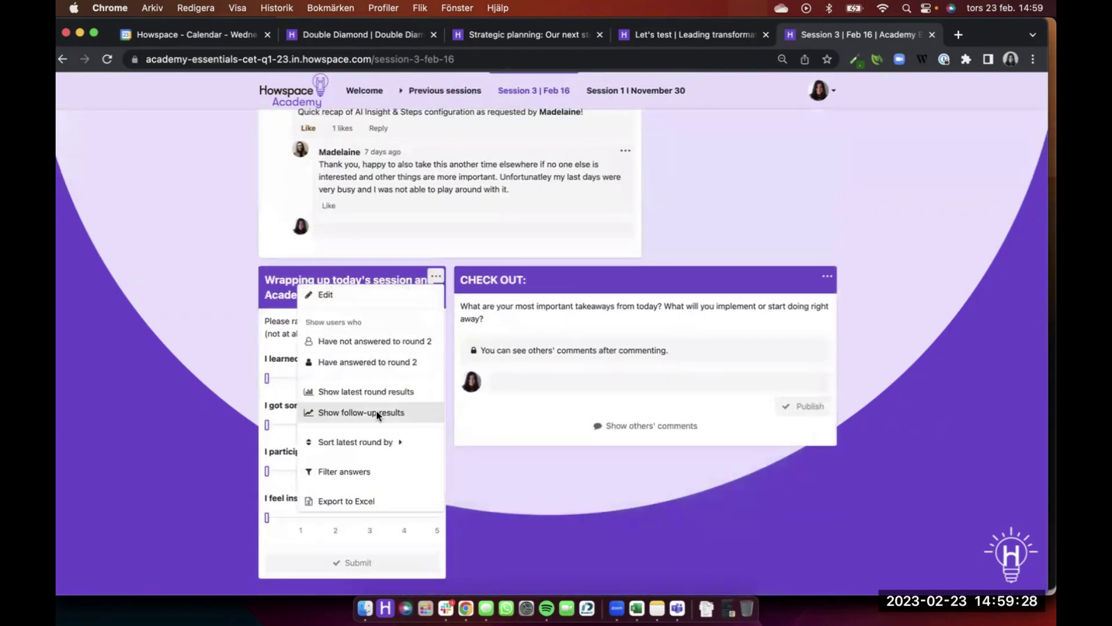
pyautogui.click(384, 414)
pyautogui.scroll(-5, 571, 479)
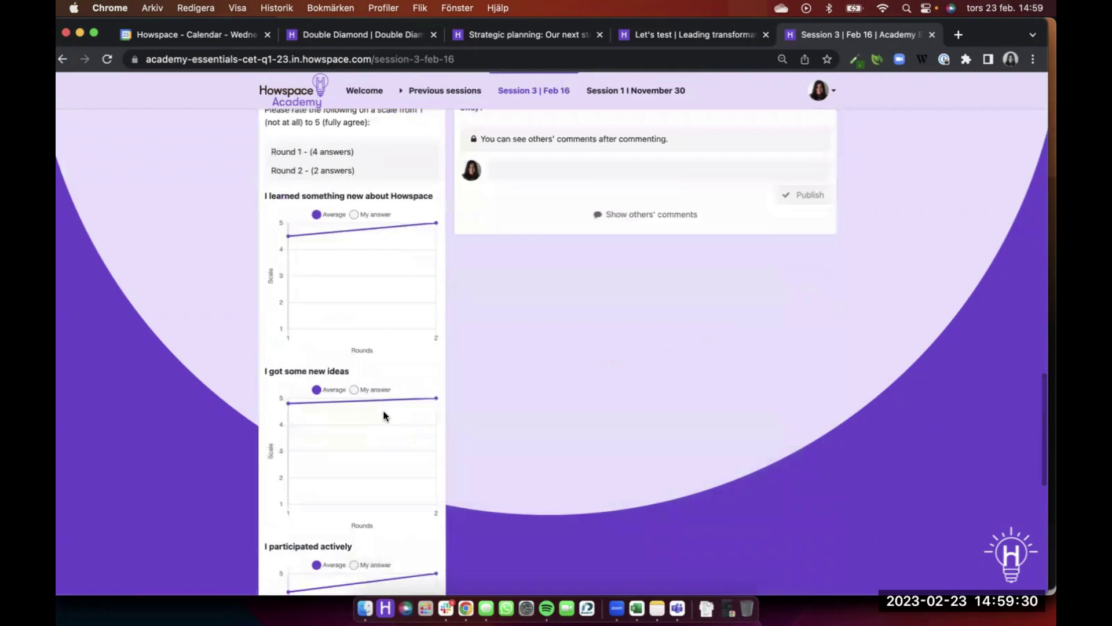
pyautogui.scroll(-8, 571, 476)
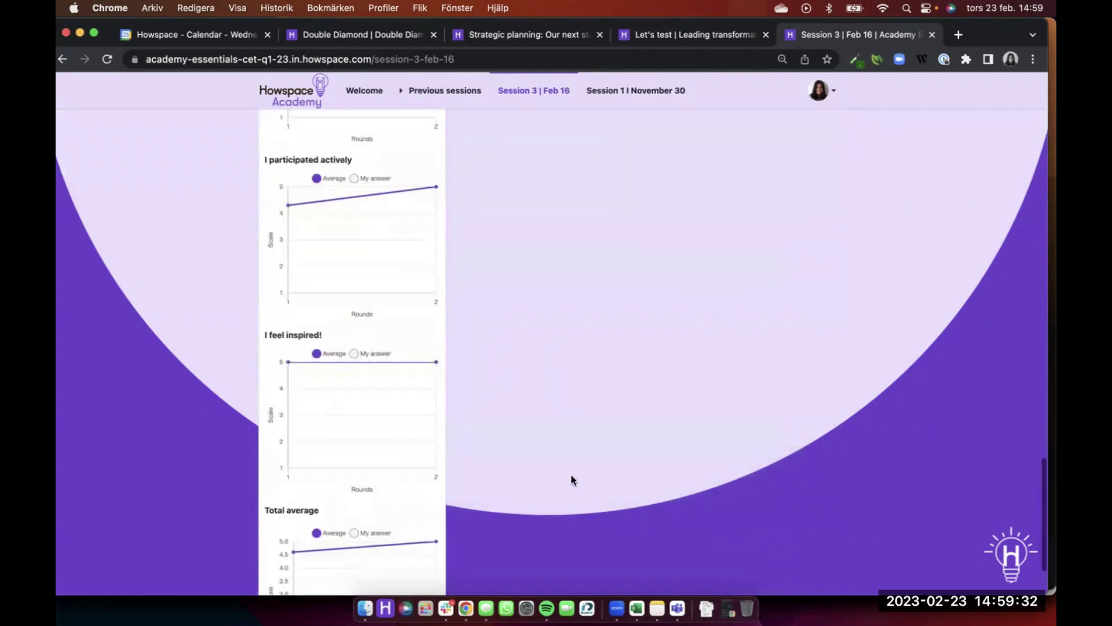
pyautogui.scroll(-2, 572, 480)
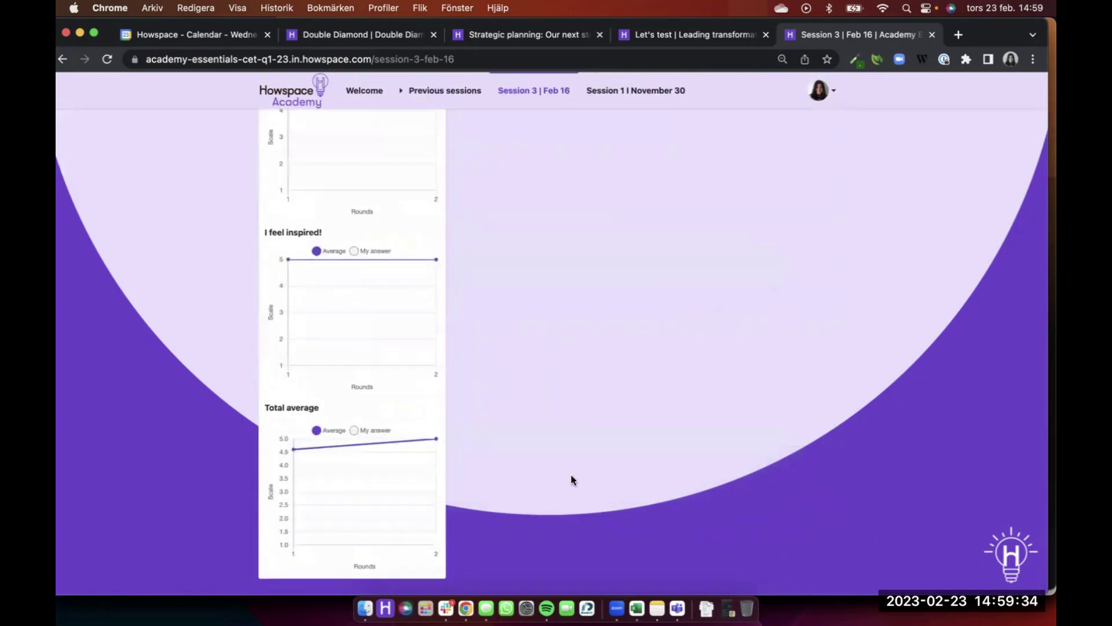
pyautogui.scroll(3, 572, 480)
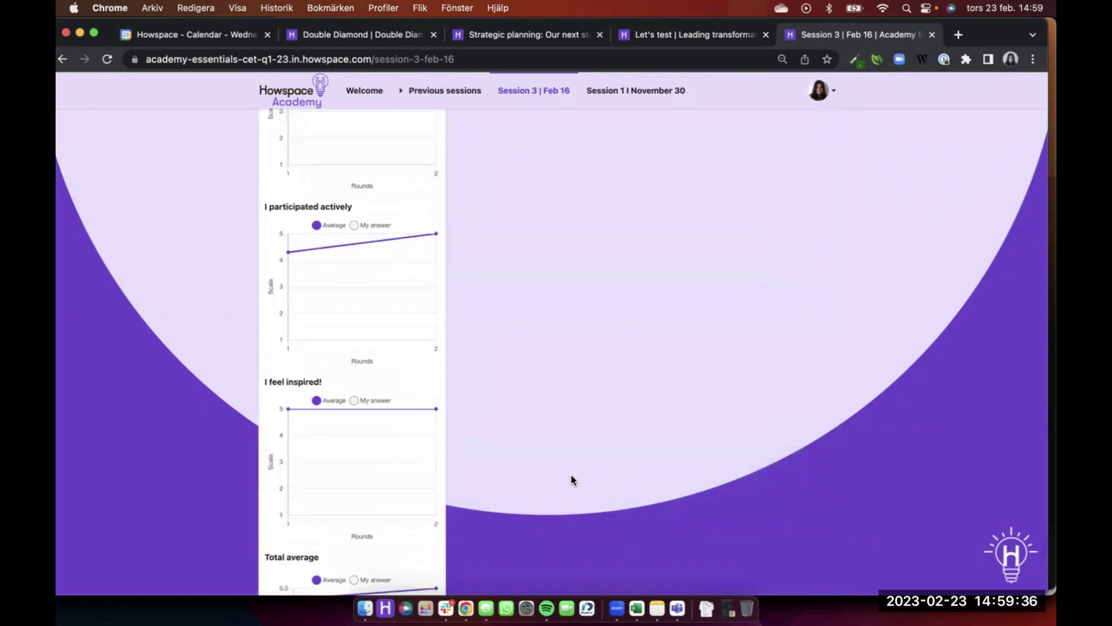
pyautogui.scroll(-3, 571, 480)
pyautogui.scroll(14, 571, 480)
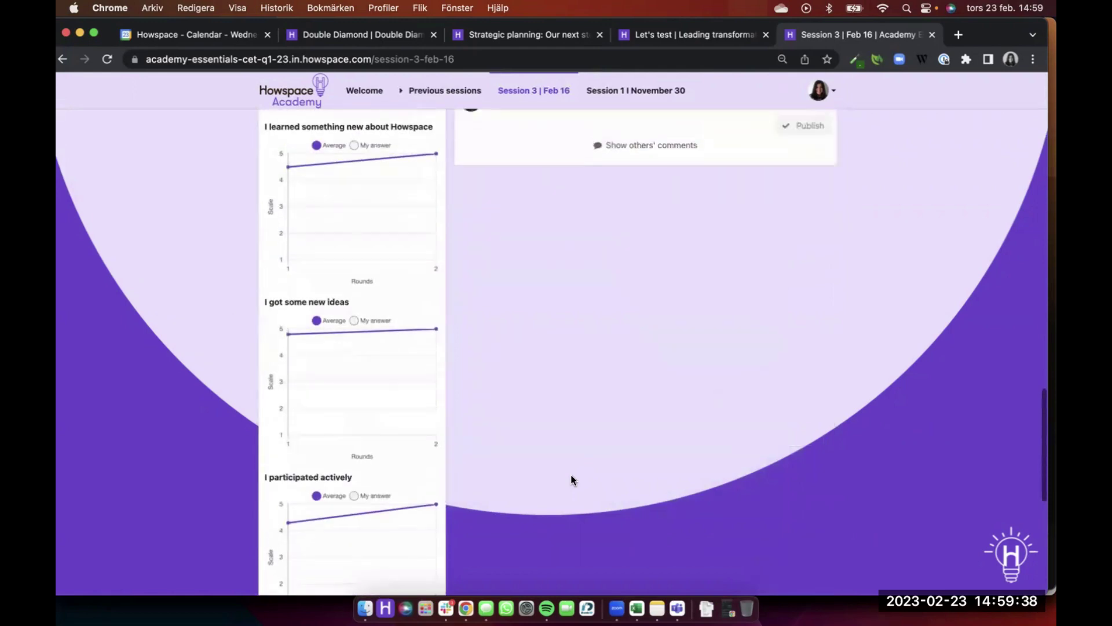
pyautogui.scroll(1, 572, 476)
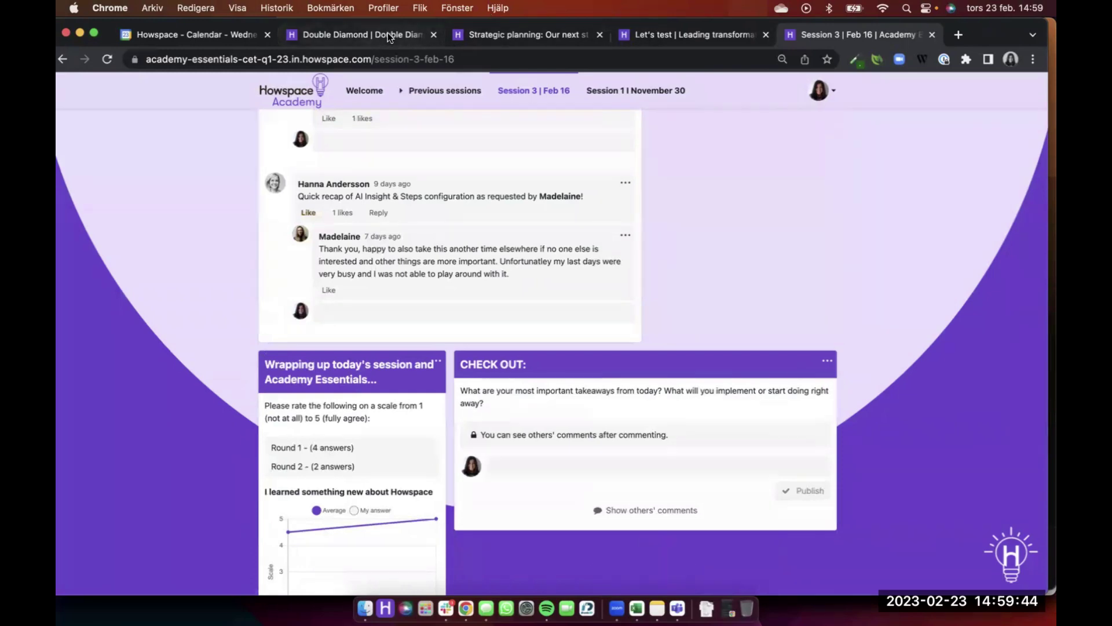
pyautogui.scroll(-1, 468, 456)
pyautogui.scroll(-1, 469, 456)
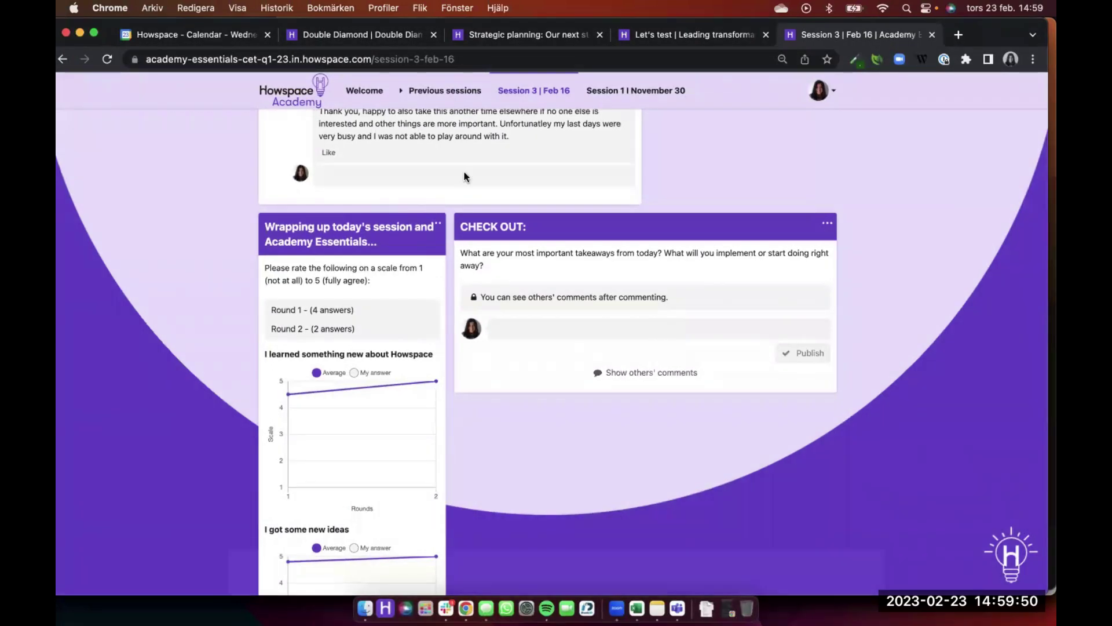
# Return to the "Strategic planning: Our next steps" page, title the pulse's answering rounds January, February and March, and save the widget
pyautogui.click(523, 33)
pyautogui.scroll(5, 456, 301)
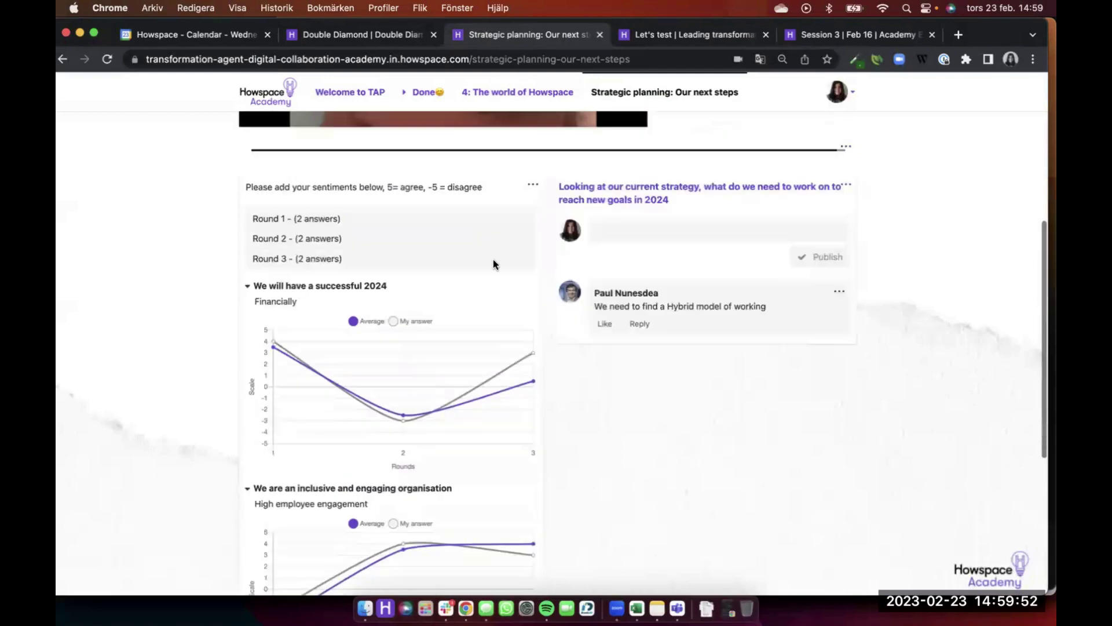
pyautogui.click(532, 185)
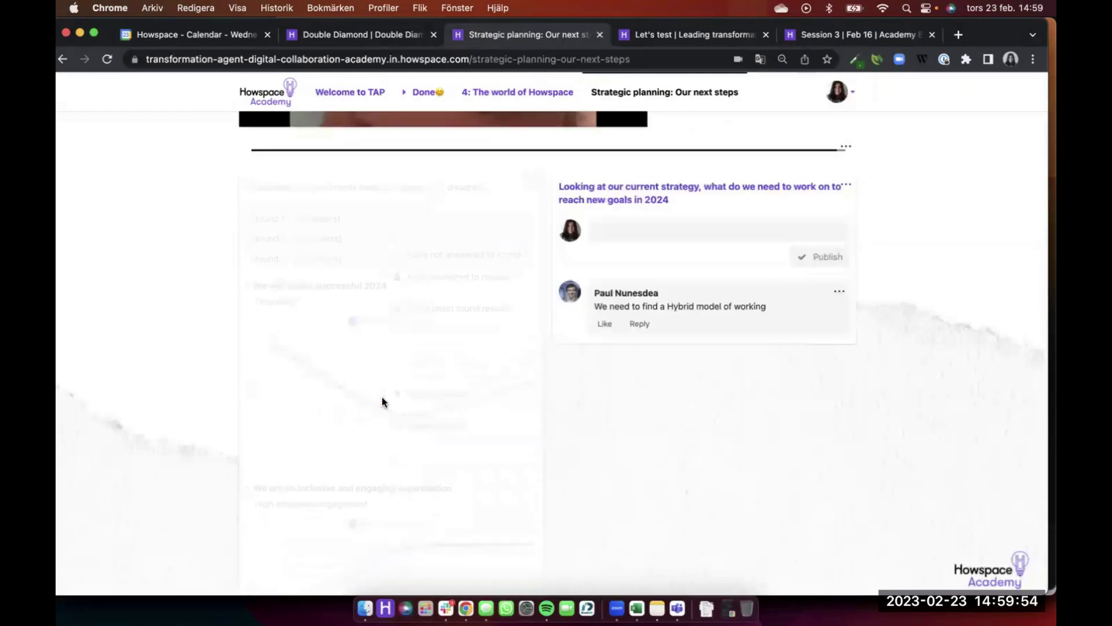
pyautogui.scroll(-4, 385, 402)
pyautogui.click(357, 432)
pyautogui.write('January')
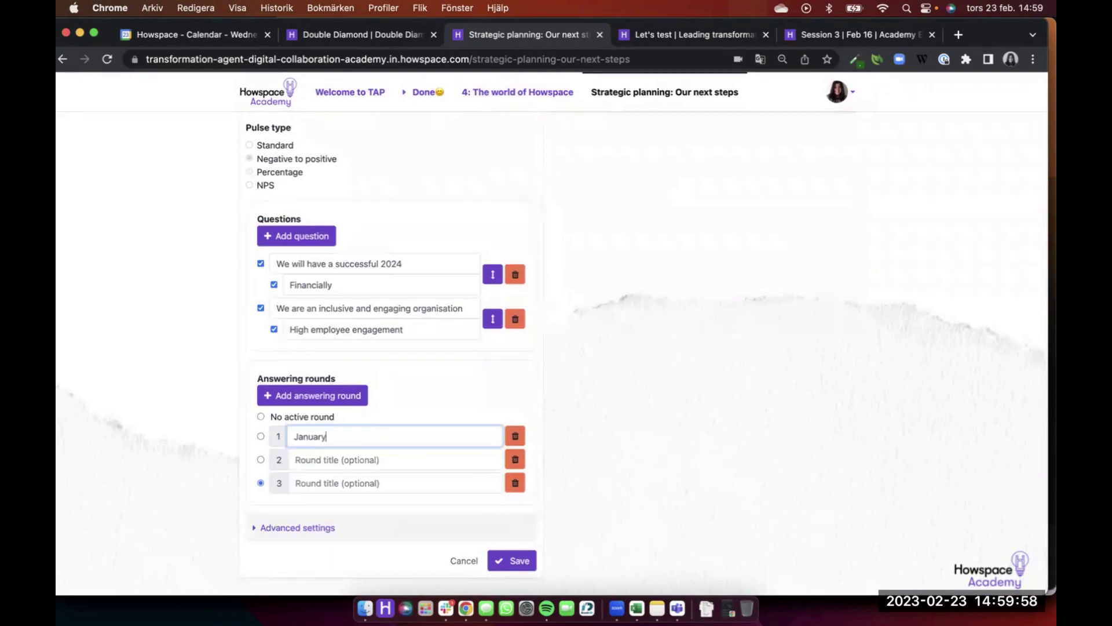
pyautogui.click(325, 461)
pyautogui.write('Februa')
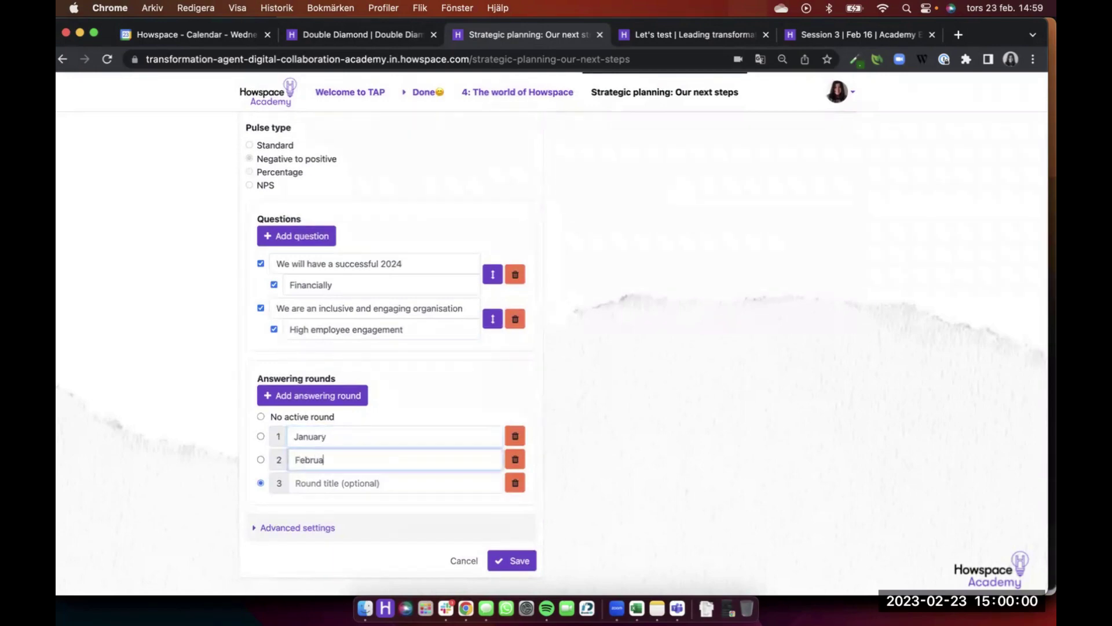
pyautogui.write('ry')
pyautogui.click(325, 483)
pyautogui.write('MArch')
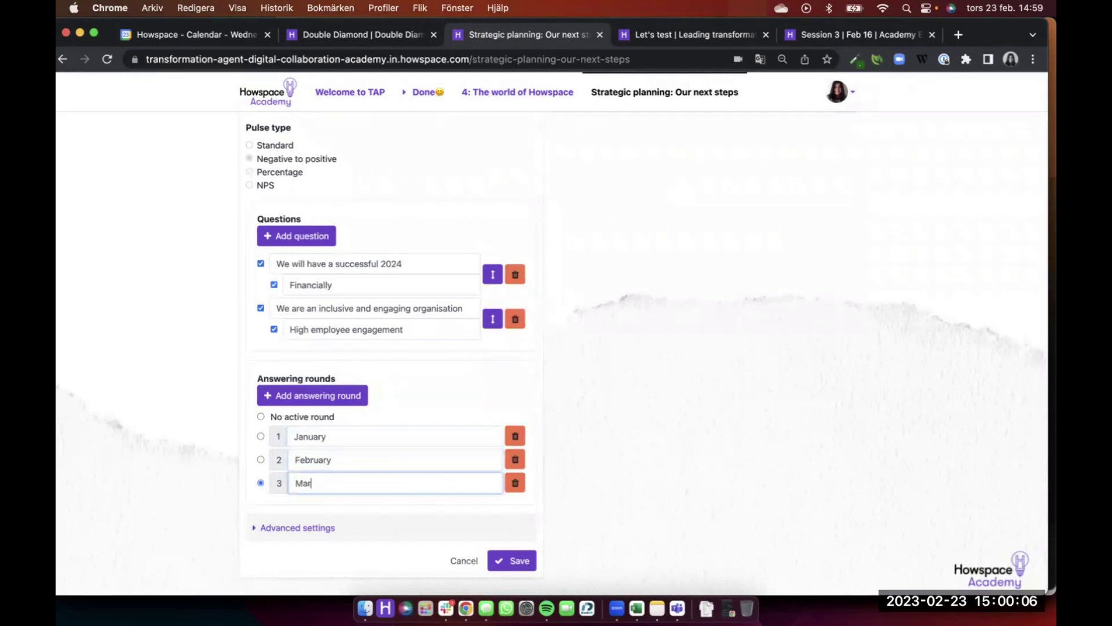
pyautogui.click(511, 558)
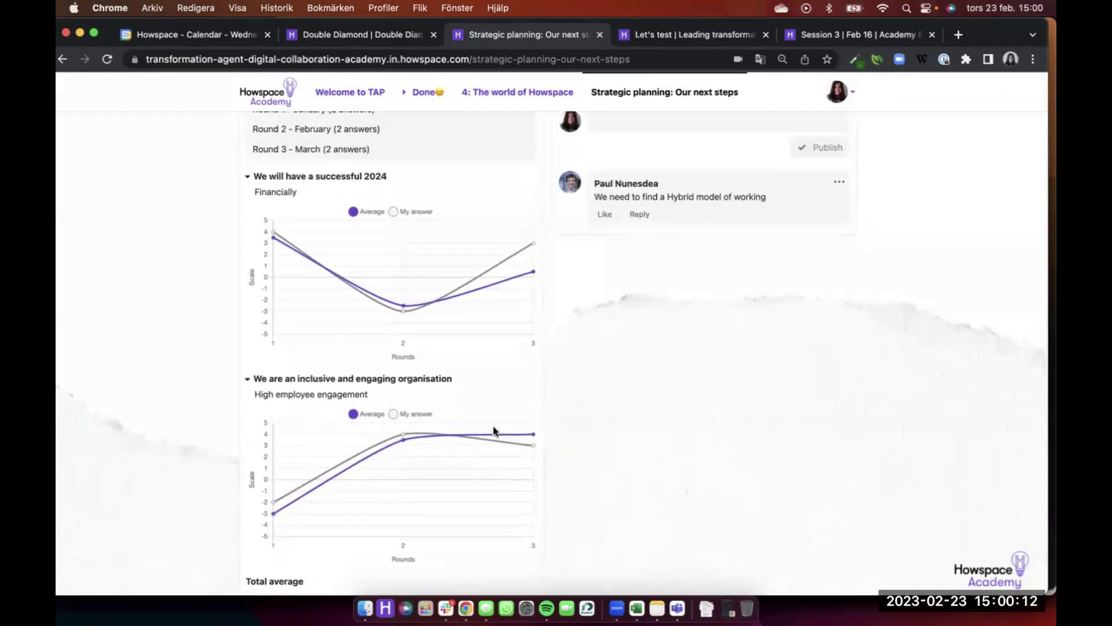
# Review the strategic planning page from the countdown and video to the pulse result charts and the chat
pyautogui.scroll(3, 493, 430)
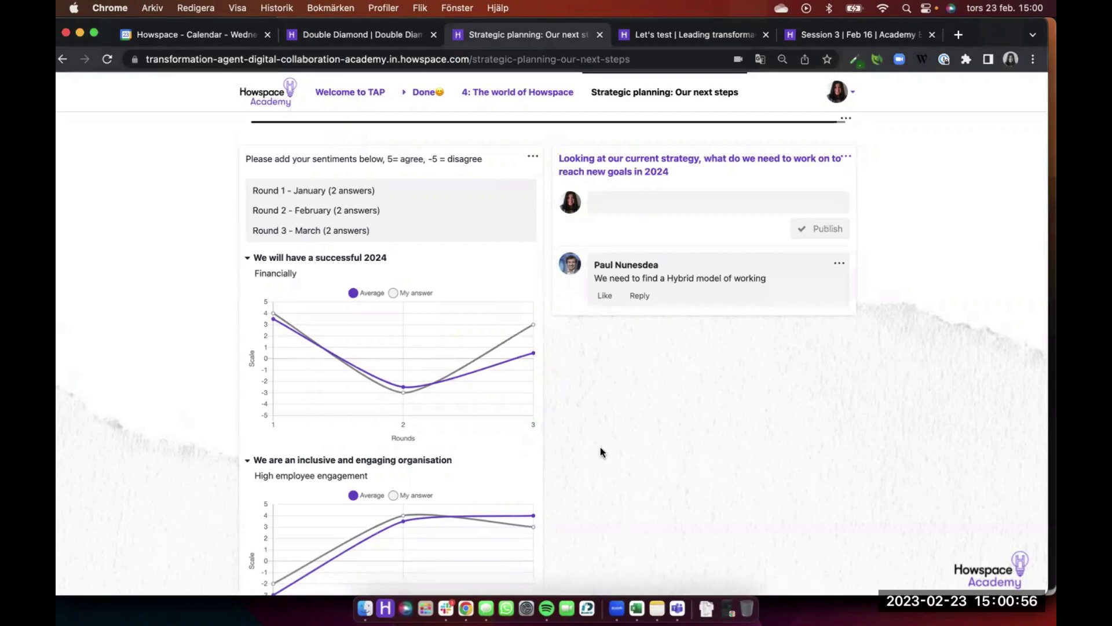
pyautogui.scroll(-5, 600, 446)
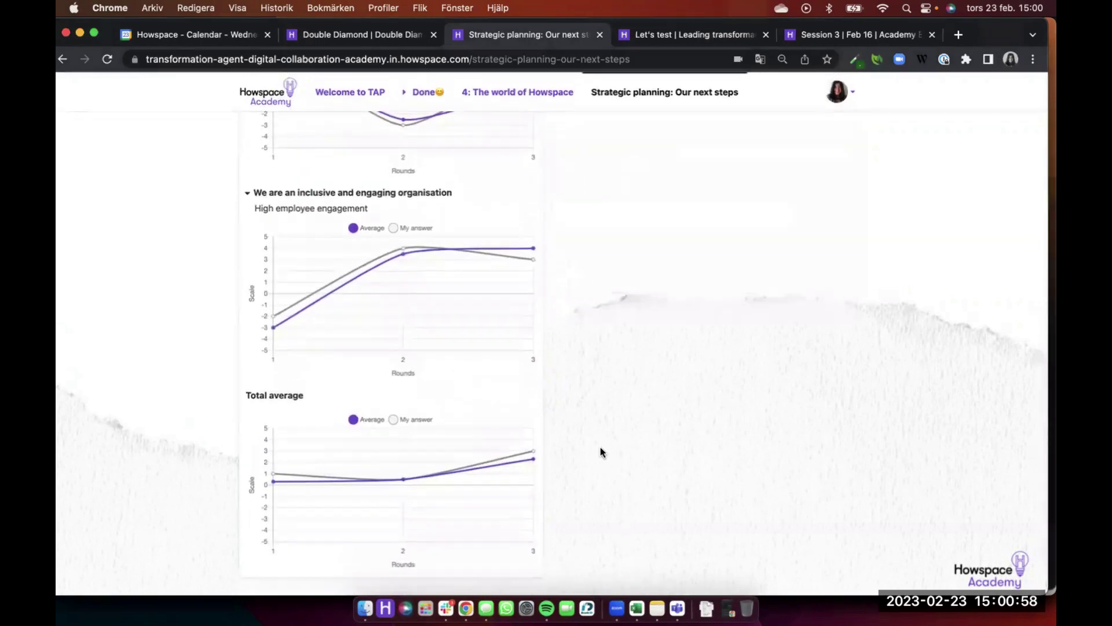
pyautogui.scroll(15, 600, 446)
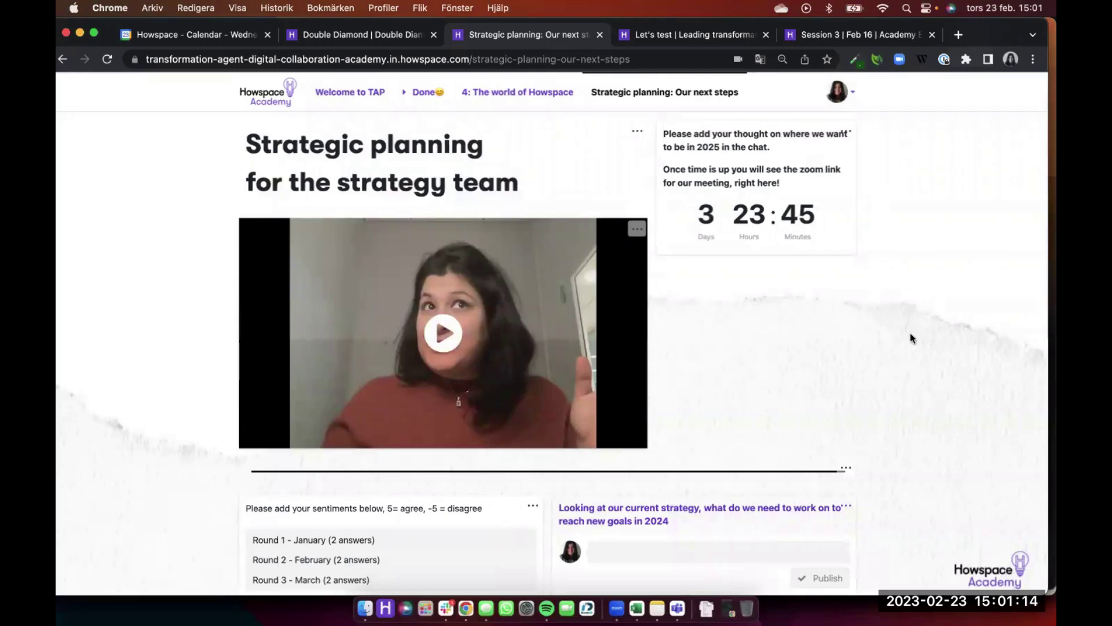
pyautogui.scroll(-10, 949, 324)
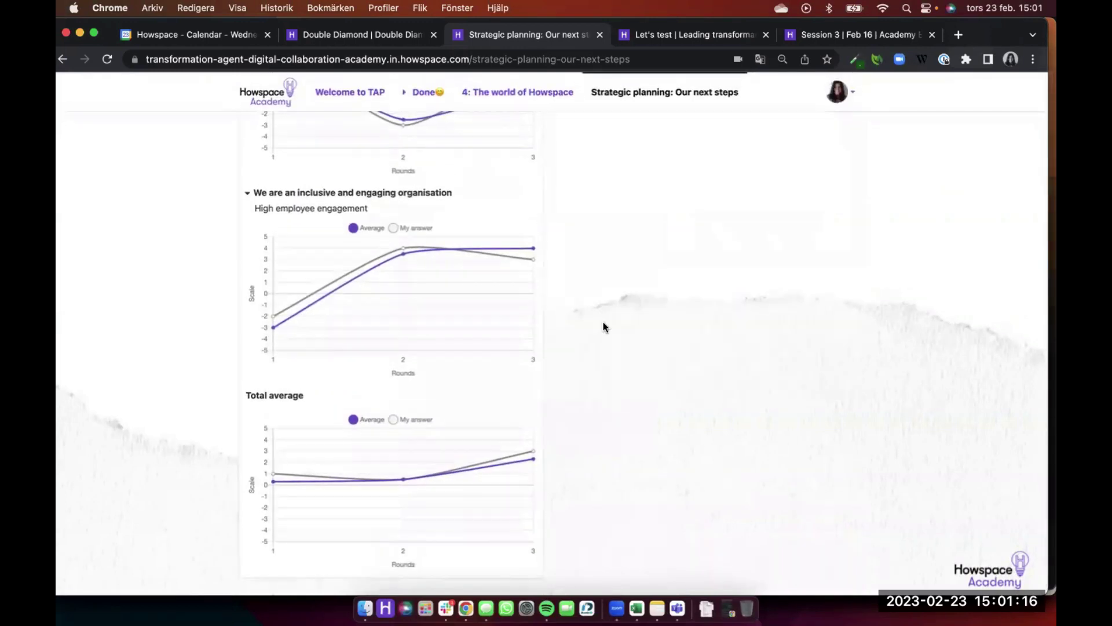
pyautogui.scroll(10, 603, 323)
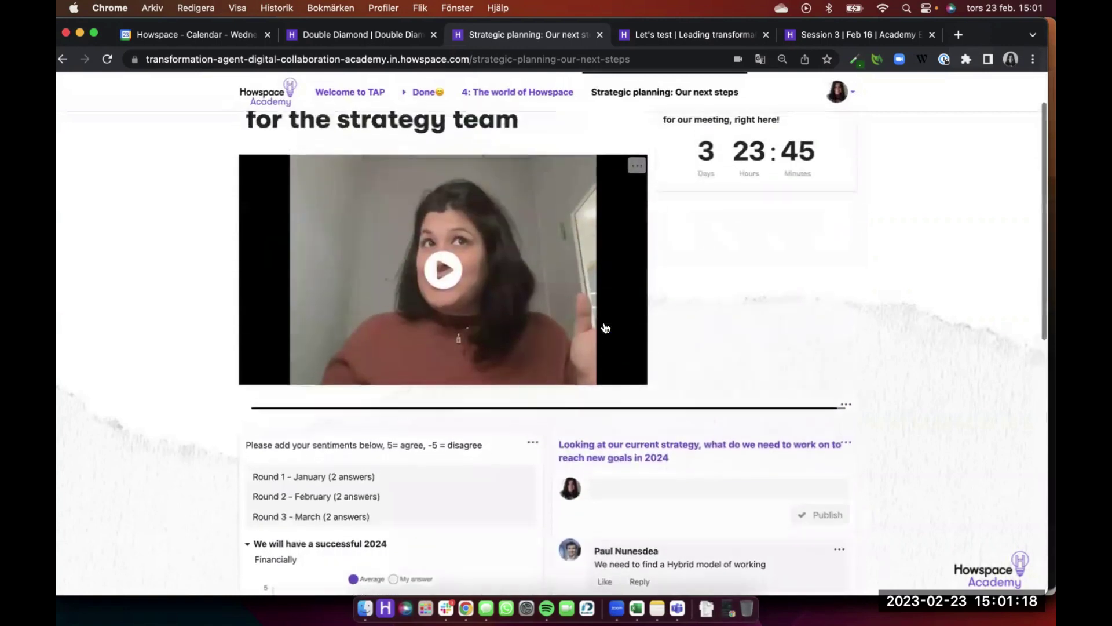
pyautogui.scroll(-3, 604, 327)
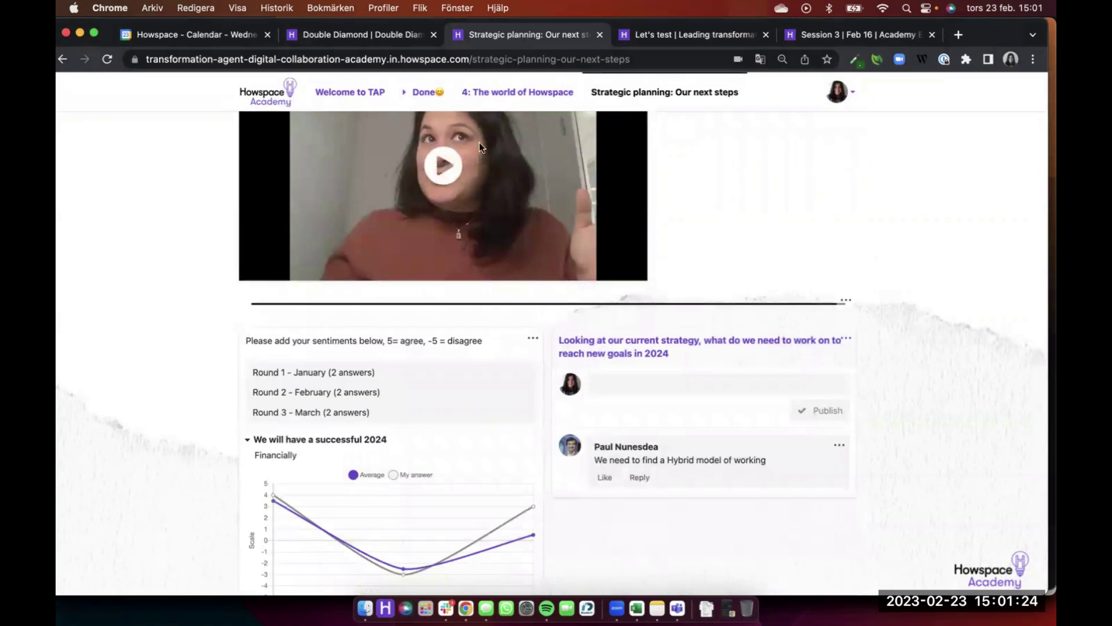
pyautogui.scroll(-6, 784, 281)
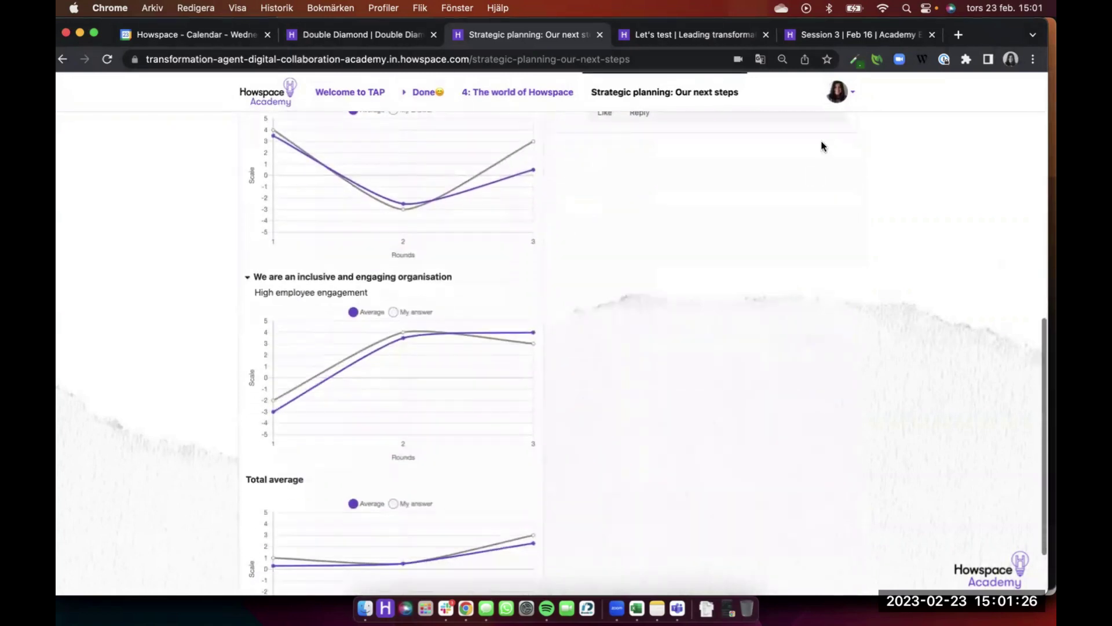
pyautogui.scroll(3, 822, 150)
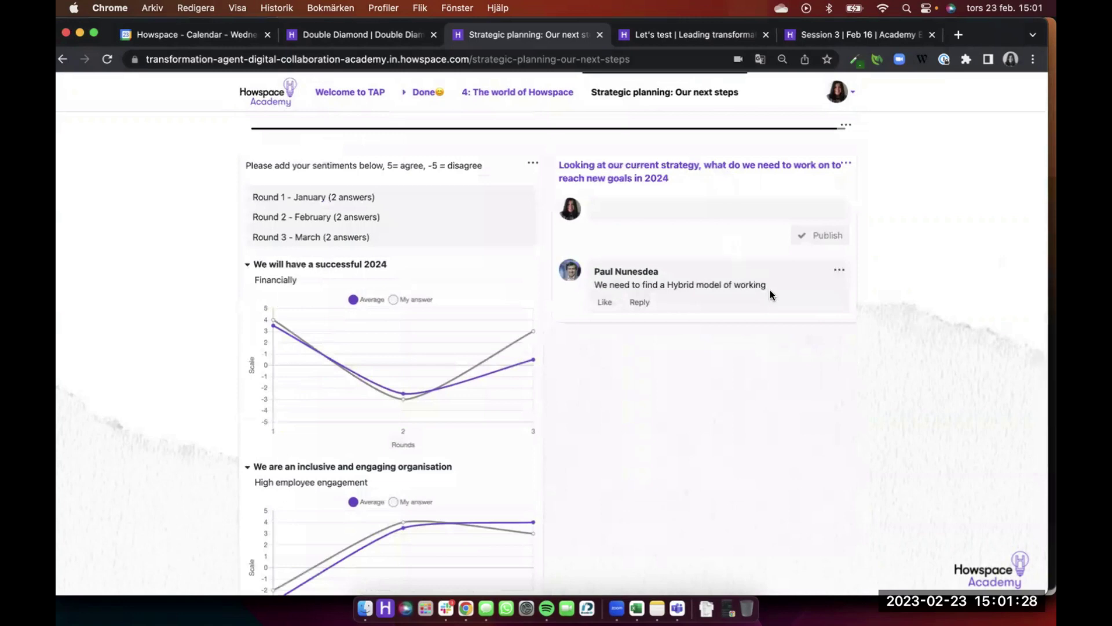
pyautogui.scroll(3, 768, 285)
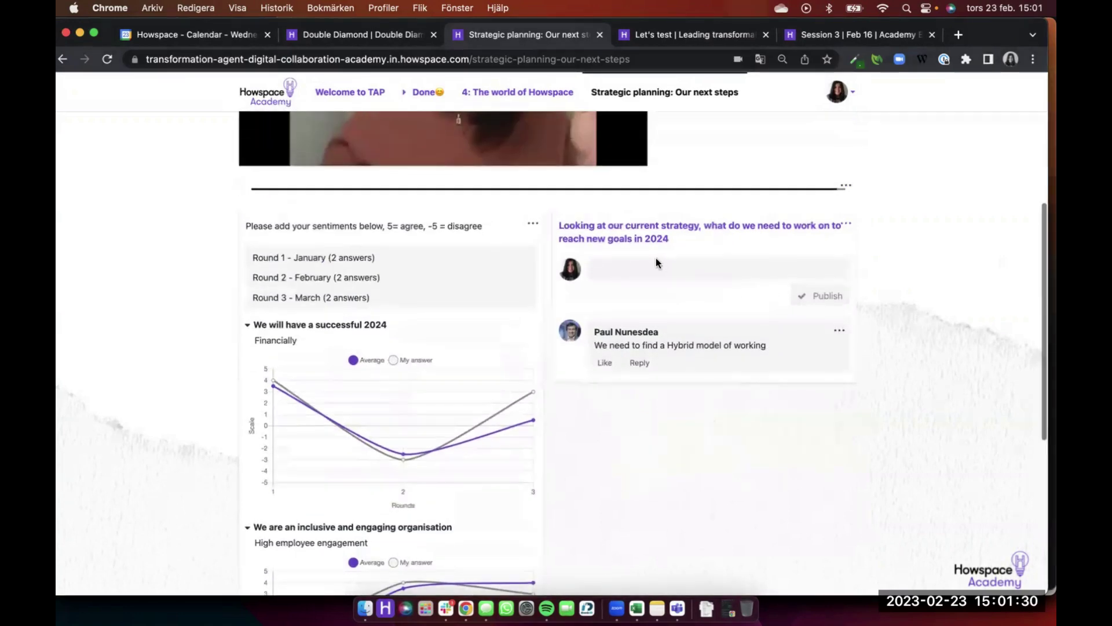
# Publish the comment "How to have less meetings, but more efficient ones?" in the current strategy chat
pyautogui.click(667, 269)
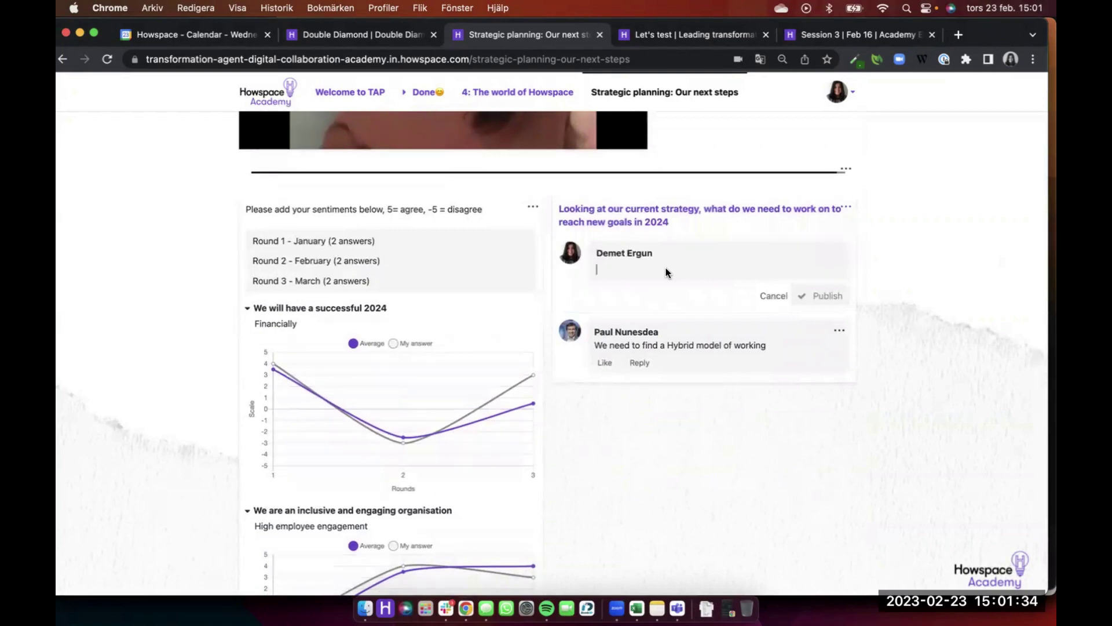
pyautogui.write('How to have les')
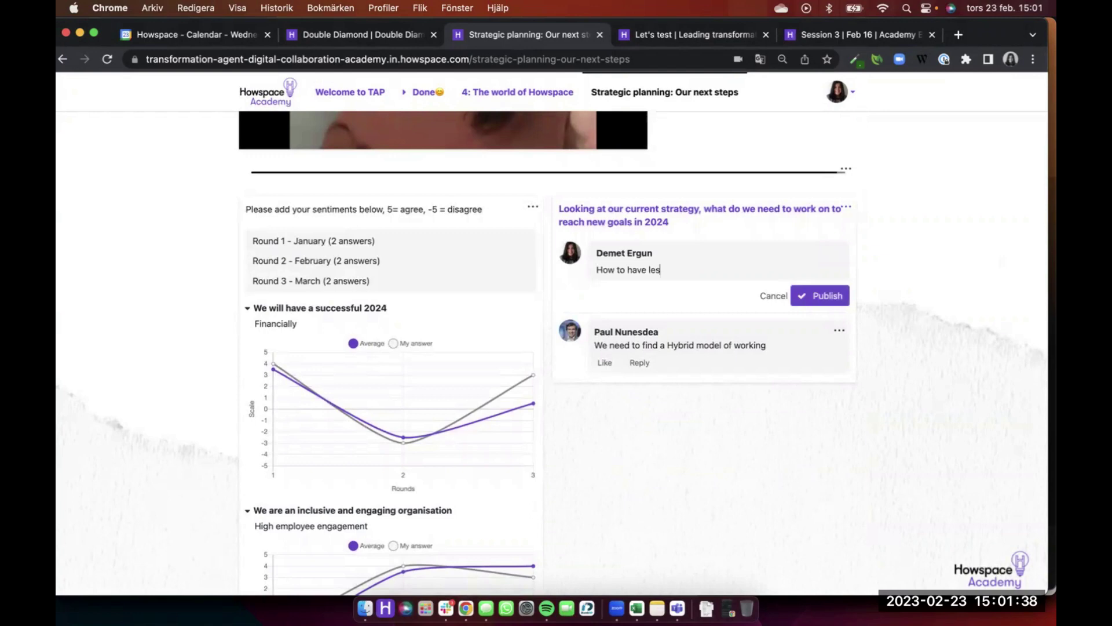
pyautogui.write('s meetings, but mo')
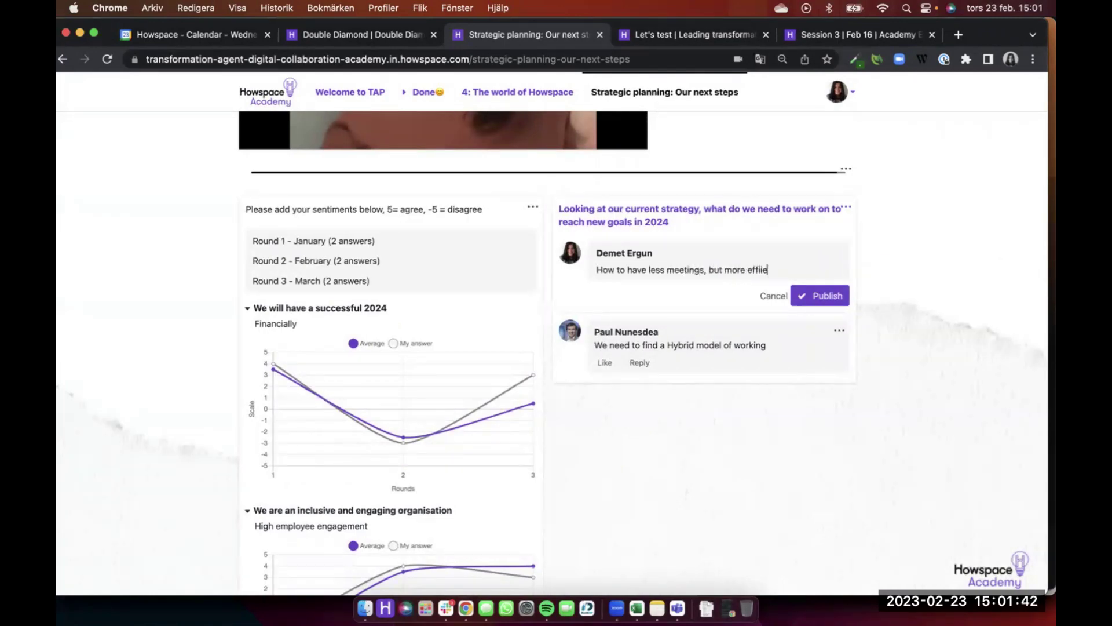
pyautogui.write('re efficient')
pyautogui.click(820, 296)
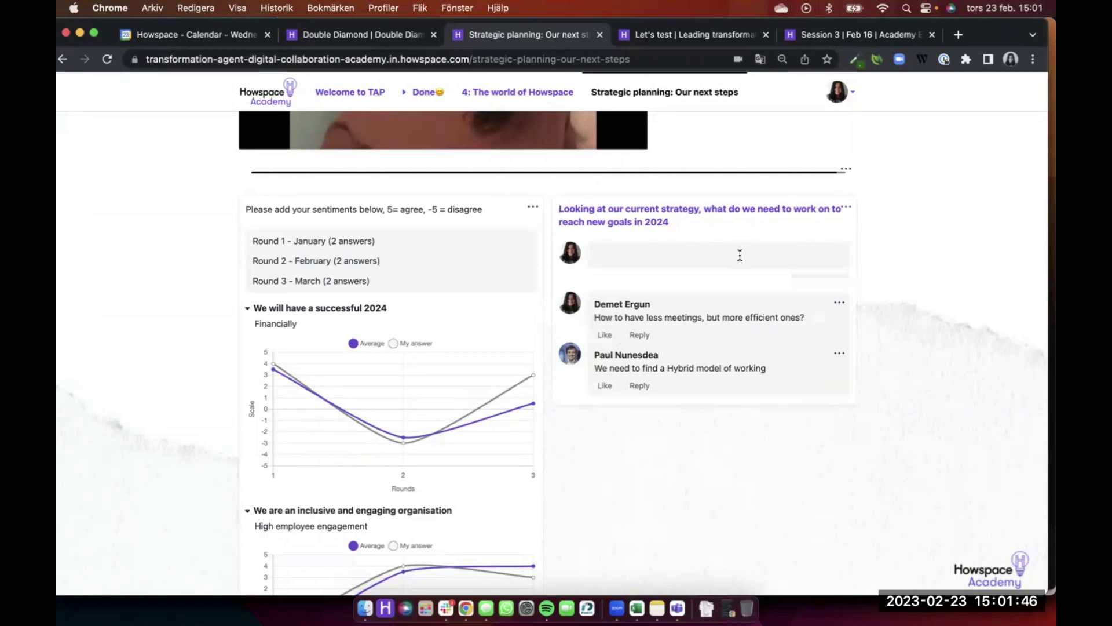
# Publish a second comment, "Not working in silos", in the current strategy chat
pyautogui.click(738, 253)
pyautogui.write('Not working in silos')
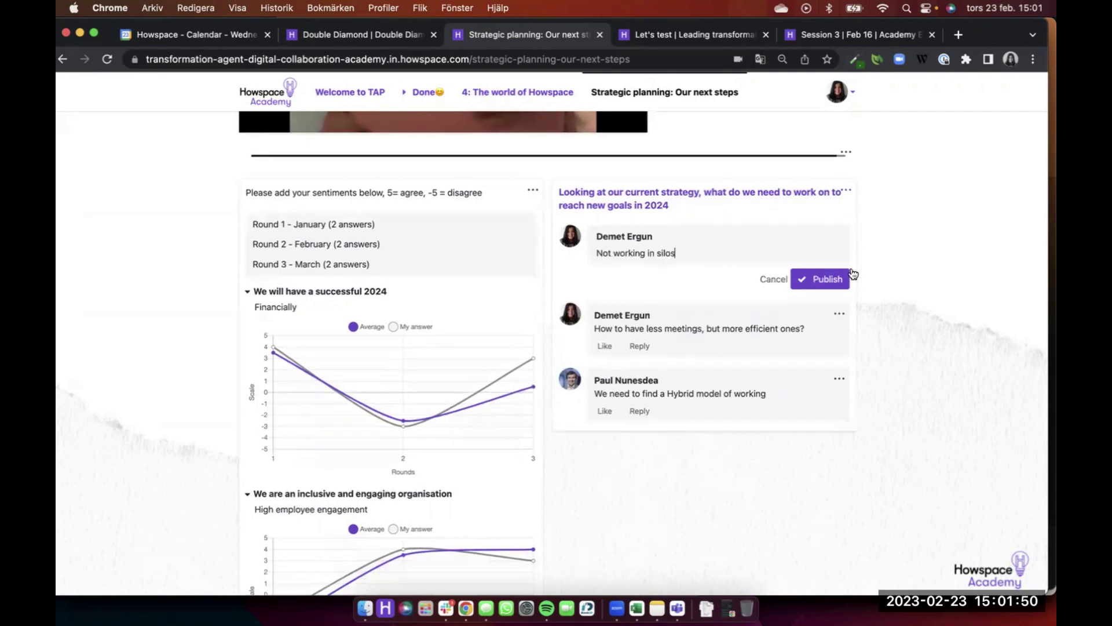
pyautogui.click(813, 279)
# Publish a third comment, "Transforming to a more agile team", in the current strategy chat
pyautogui.click(660, 239)
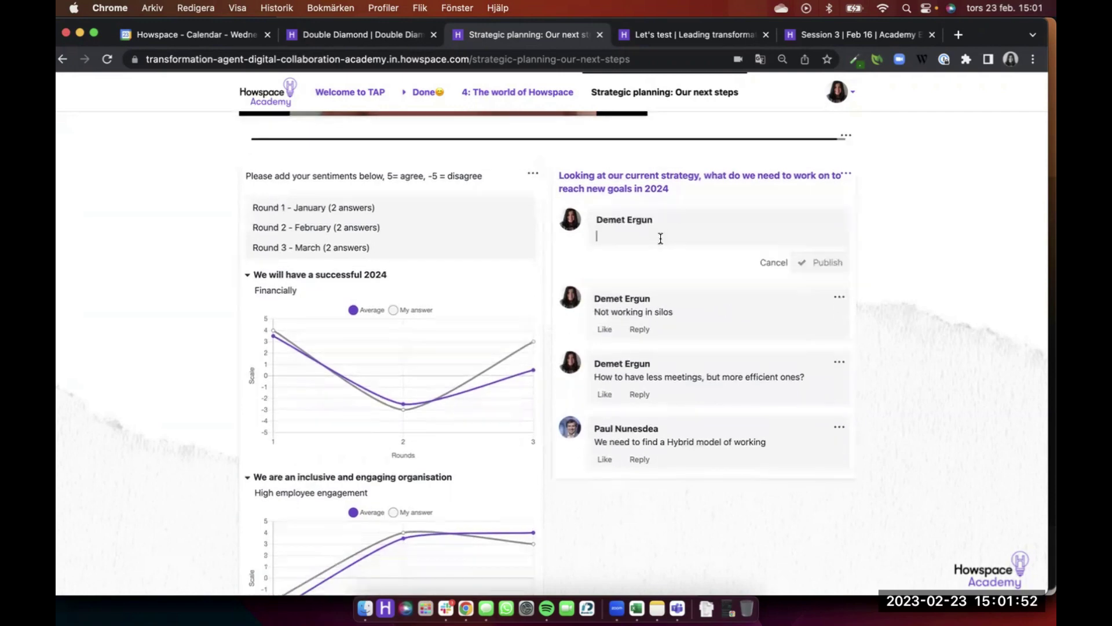
pyautogui.write('Transforming to a mo')
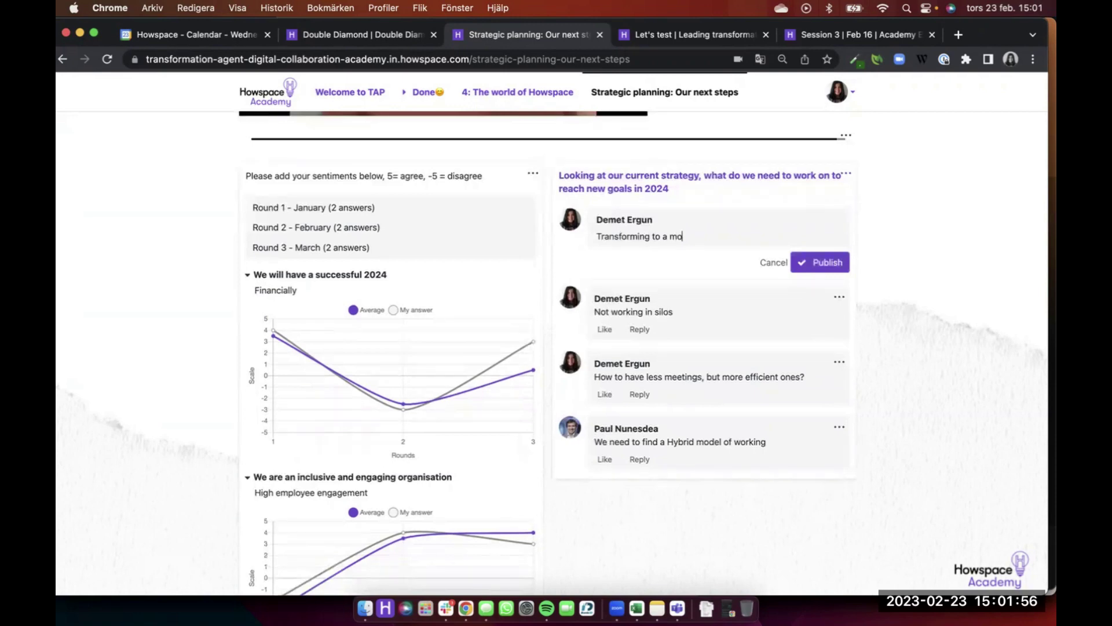
pyautogui.write('re agile t')
pyautogui.press('BackSpace')
pyautogui.write('wor')
pyautogui.press('BackSpace')
pyautogui.press('BackSpace')
pyautogui.press('BackSpace')
pyautogui.click(829, 262)
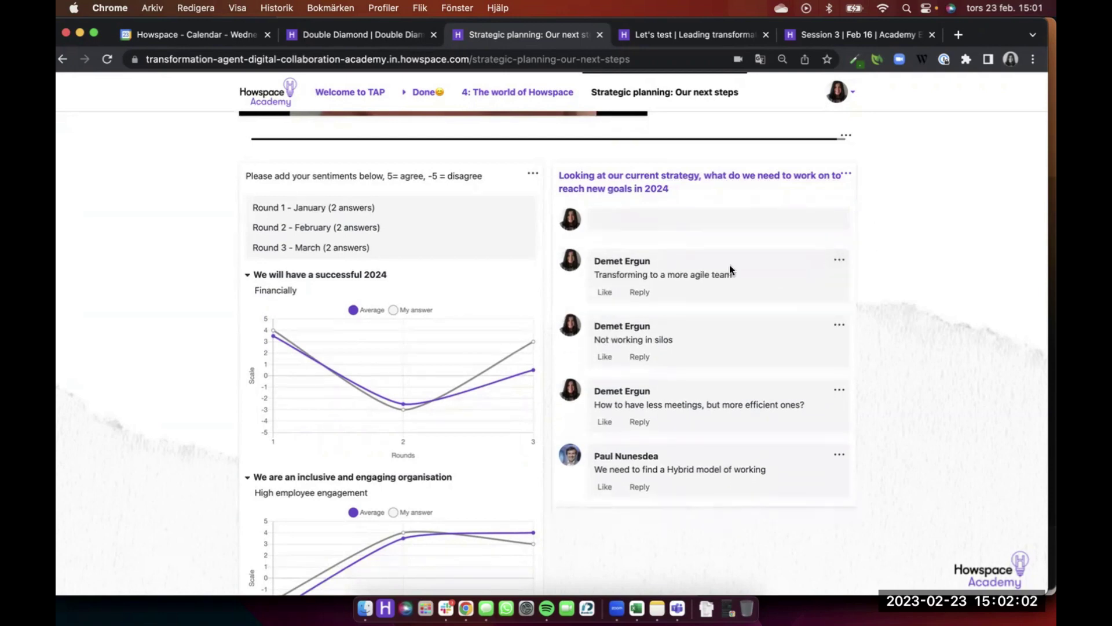
# Open the page layout for editing and add a centred single-column container at the end of the page
pyautogui.click(855, 93)
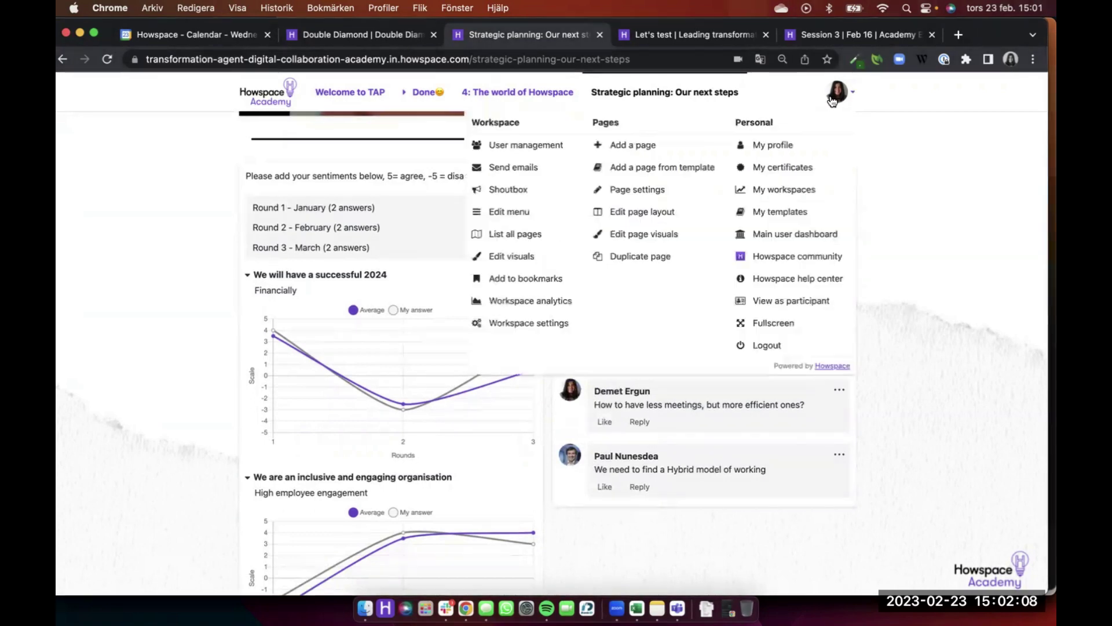
pyautogui.click(651, 206)
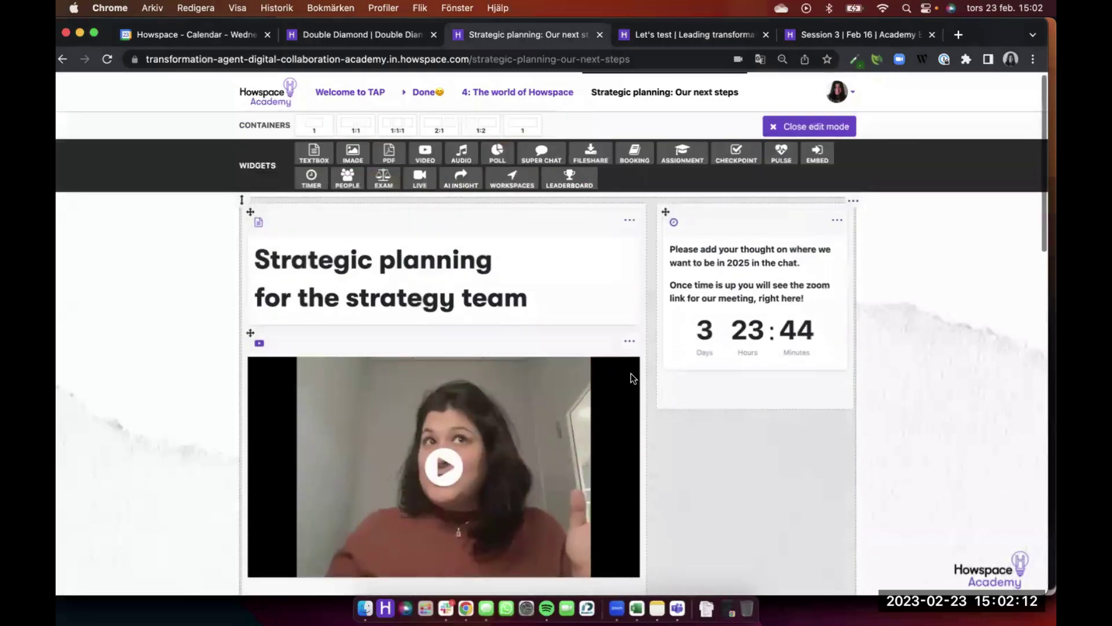
pyautogui.scroll(-15, 631, 373)
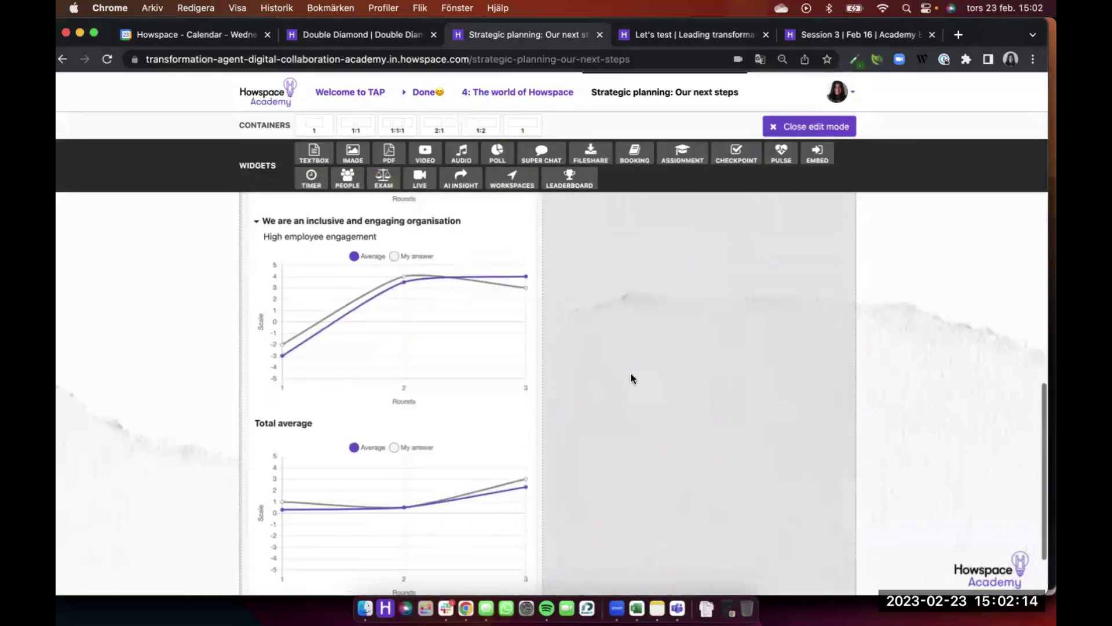
pyautogui.scroll(2, 457, 229)
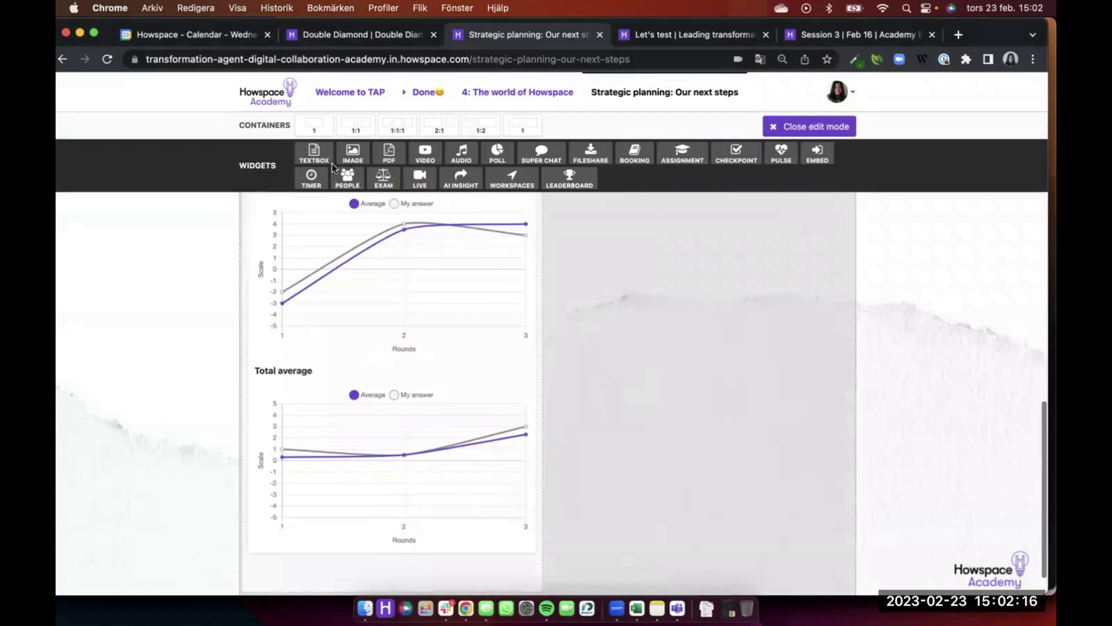
pyautogui.moveTo(381, 422); pyautogui.dragTo(304, 515)
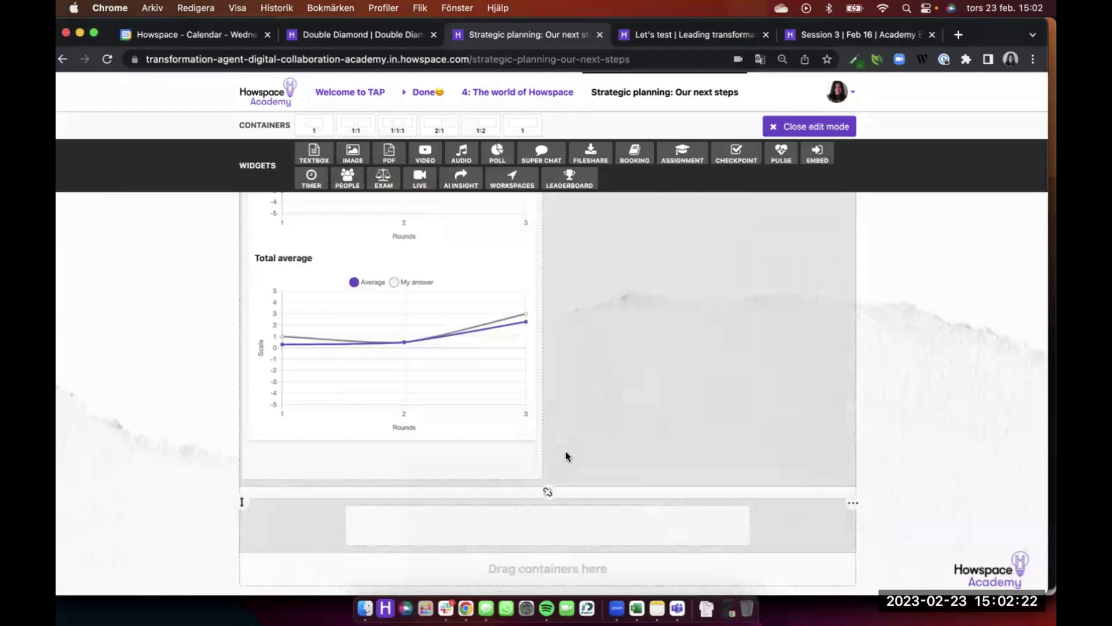
# Move the "Looking at our current strategy" chat widget into the new centred container below the pulse
pyautogui.scroll(10, 628, 405)
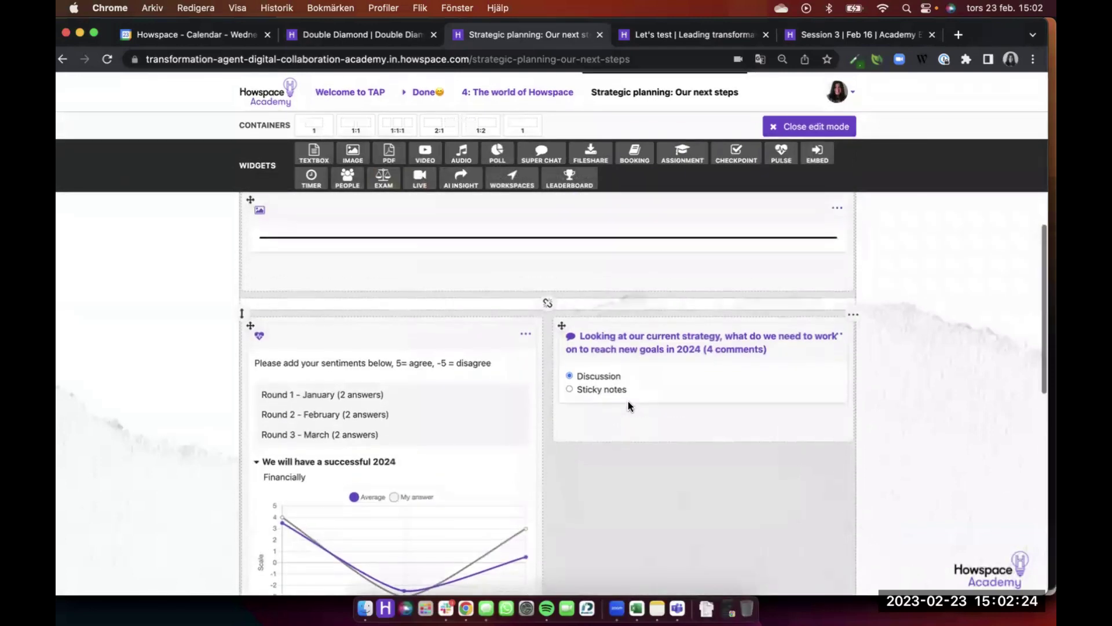
pyautogui.moveTo(561, 329); pyautogui.dragTo(541, 540)
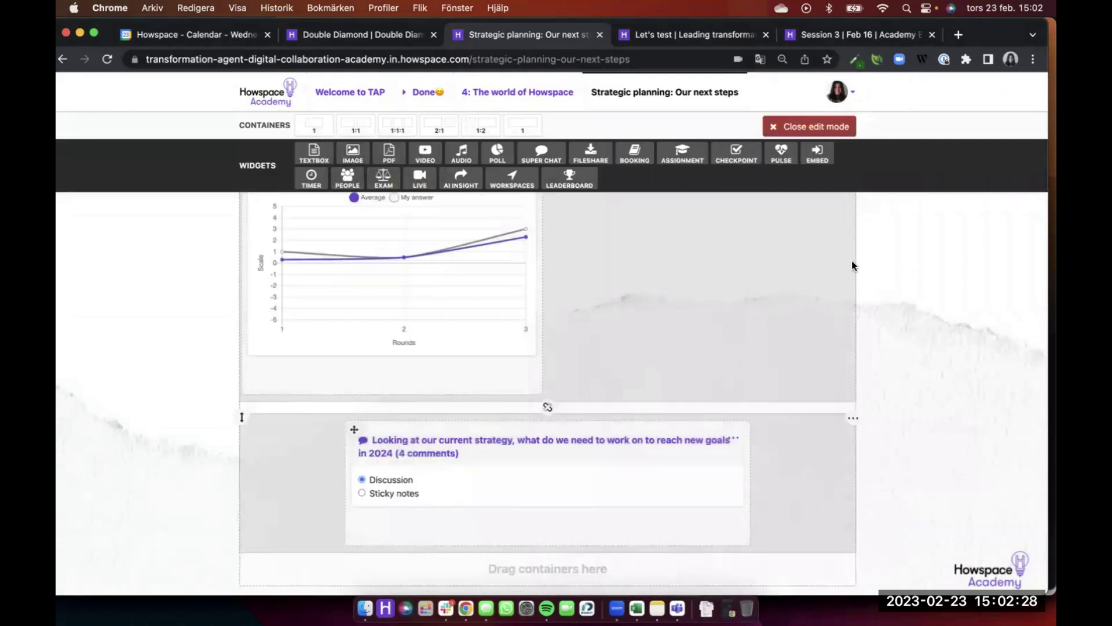
pyautogui.scroll(8, 852, 262)
pyautogui.click(852, 369)
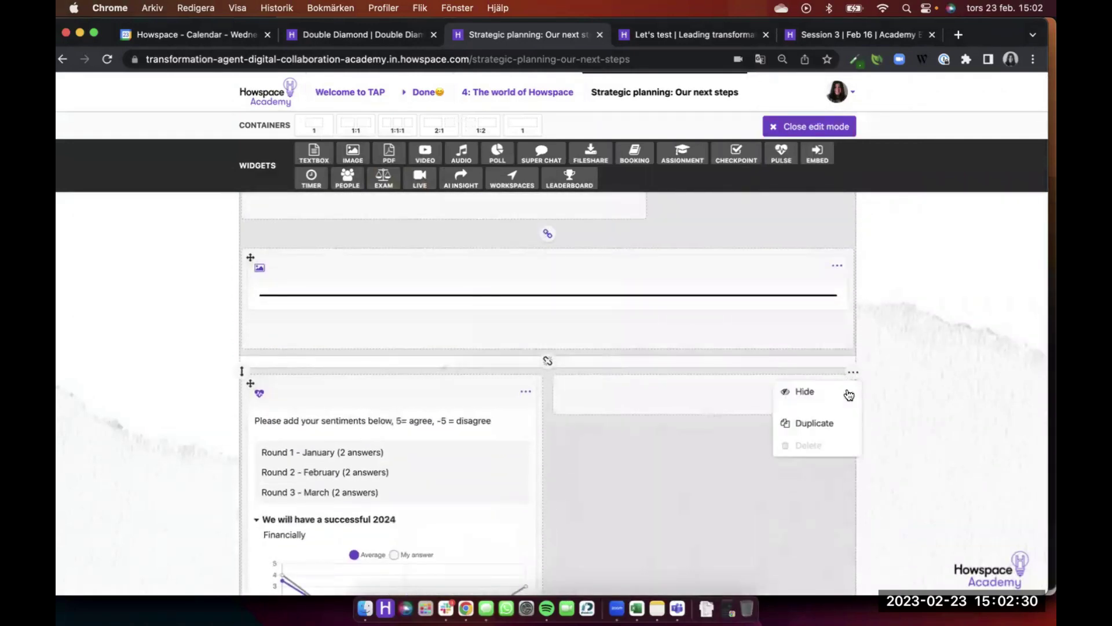
pyautogui.scroll(5, 847, 388)
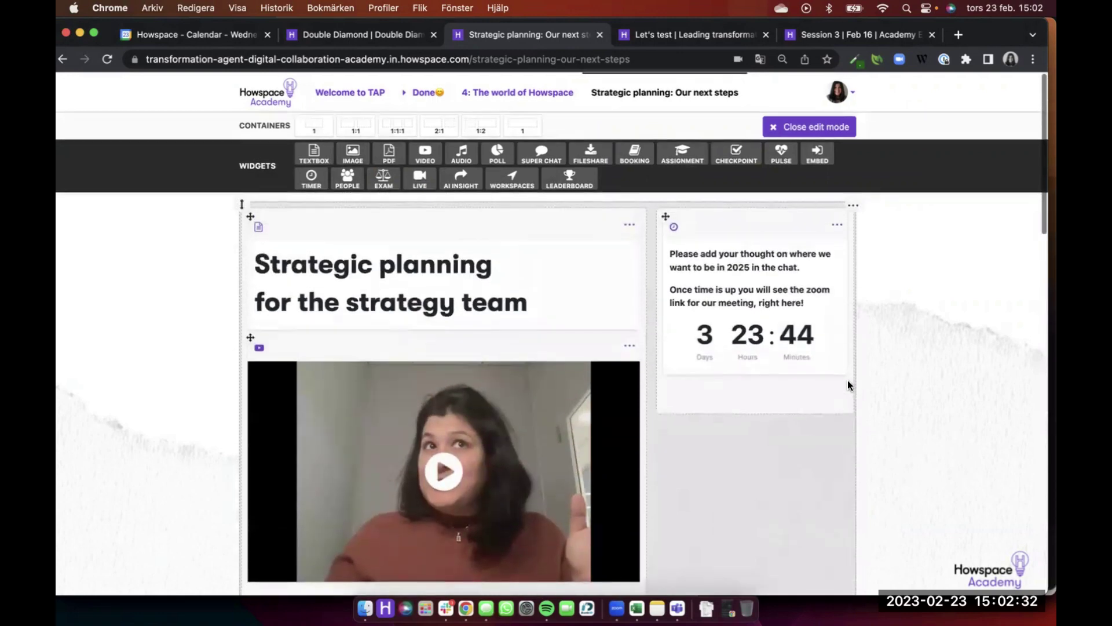
# Add a 1:1:1 container below the strategy chat and place a Super Chat widget in each of its three columns
pyautogui.scroll(-15, 847, 383)
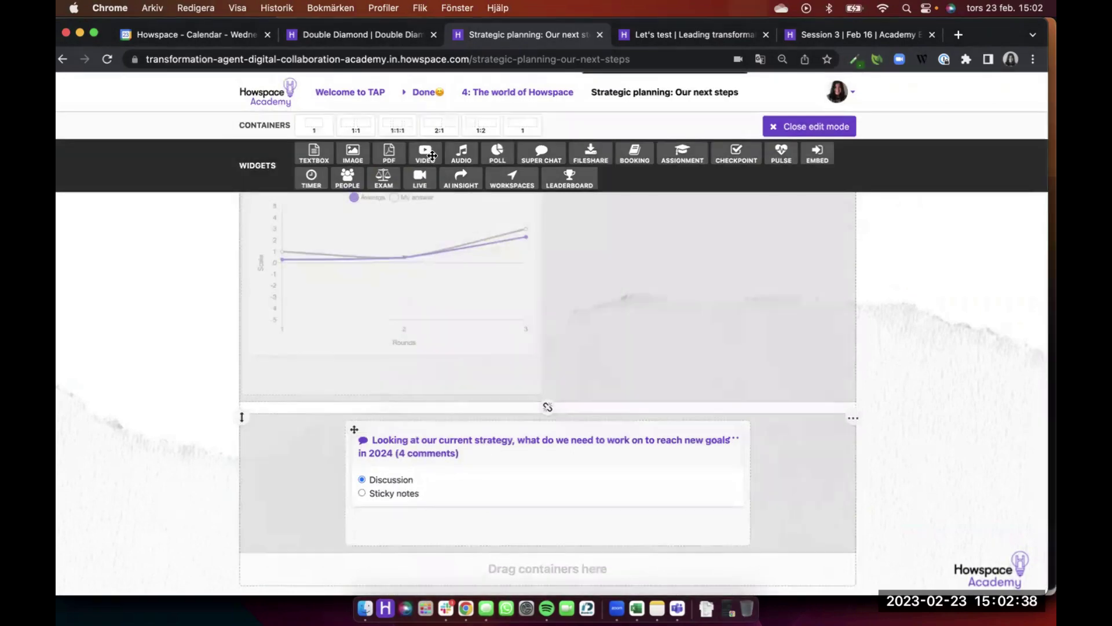
pyautogui.moveTo(404, 117); pyautogui.dragTo(224, 524)
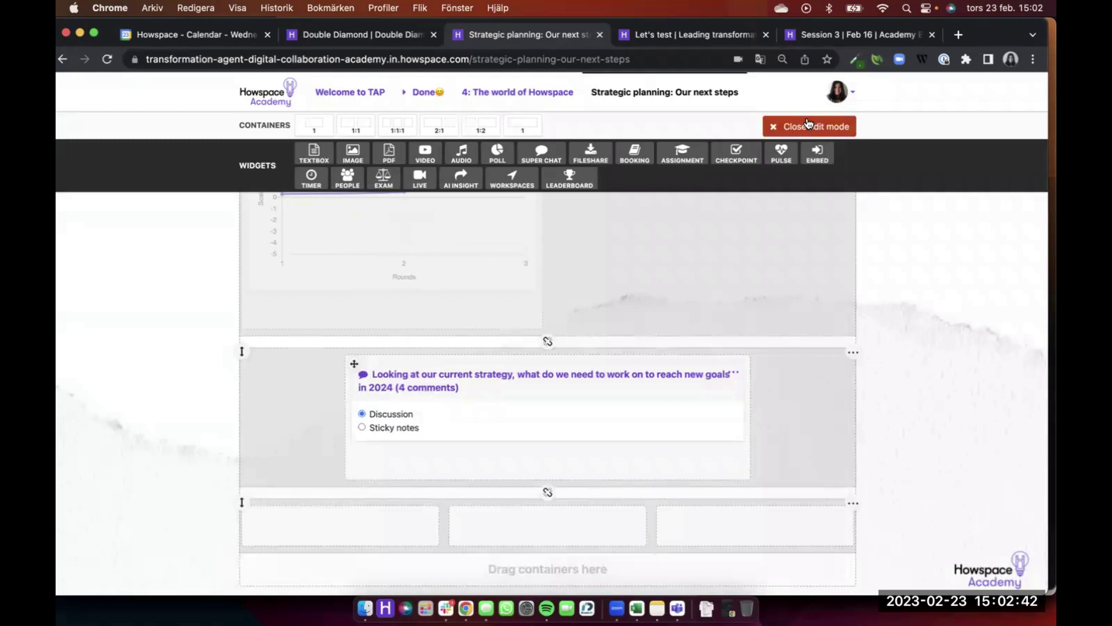
pyautogui.moveTo(542, 153); pyautogui.dragTo(276, 501)
pyautogui.scroll(-2, 544, 546)
pyautogui.moveTo(543, 547); pyautogui.dragTo(519, 455)
pyautogui.moveTo(536, 152); pyautogui.dragTo(736, 510)
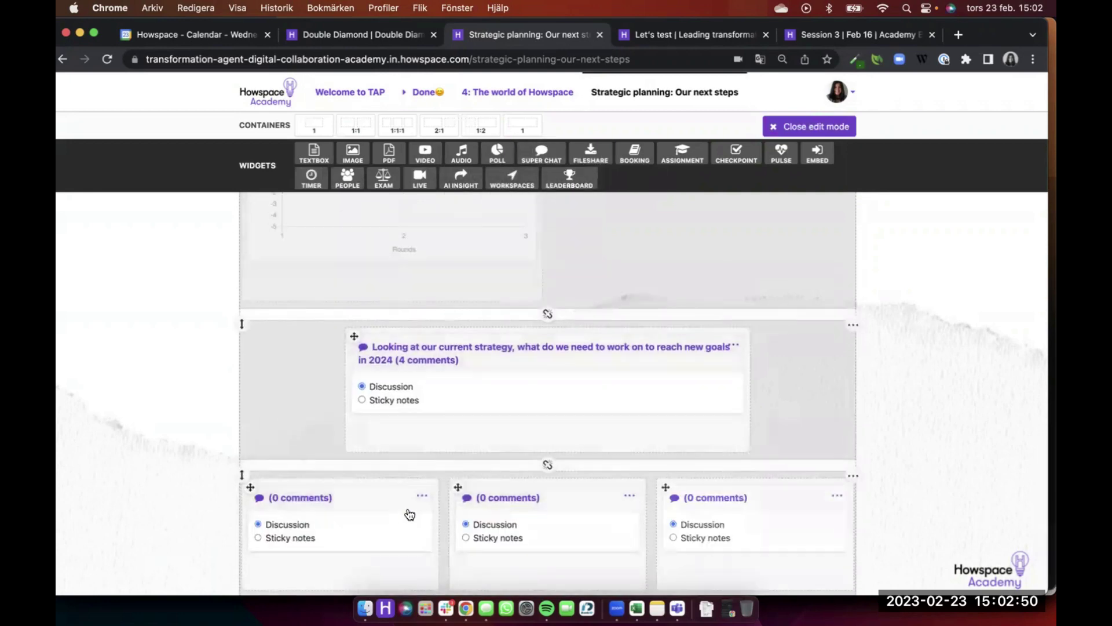
# Open the settings of the first column's chat and title it "Short term/Quick fix"
pyautogui.click(422, 495)
pyautogui.click(322, 511)
pyautogui.write('Sh')
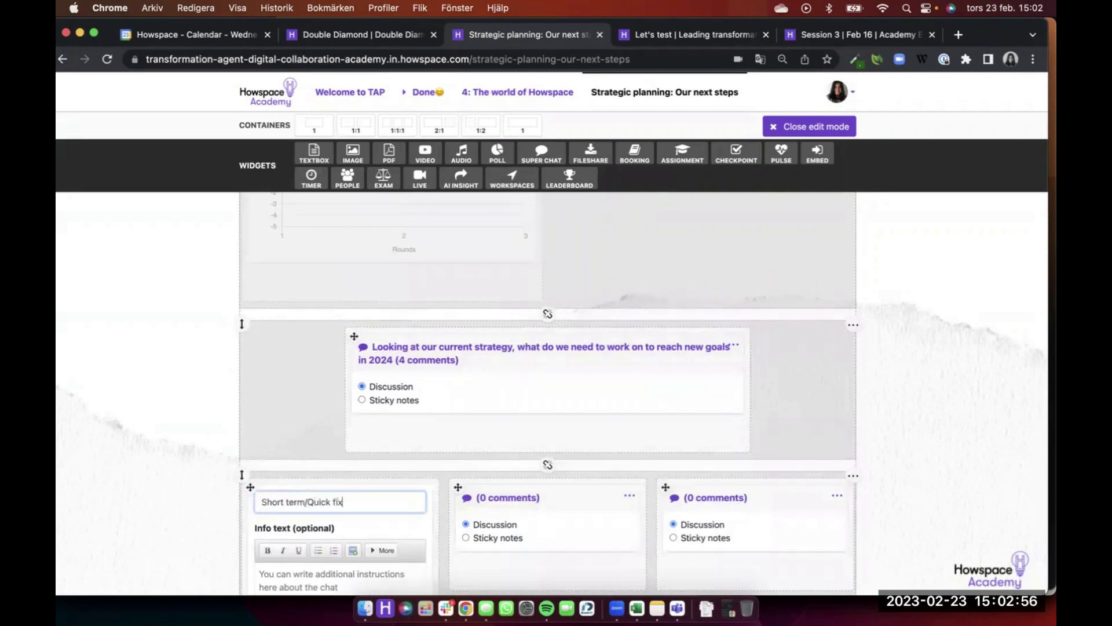
pyautogui.write('ort term/Quick fix')
# Turn off timestamp, likes, replies and photo/video uploads for the "Short term/Quick fix" chat and disable its comments
pyautogui.scroll(-10, 339, 471)
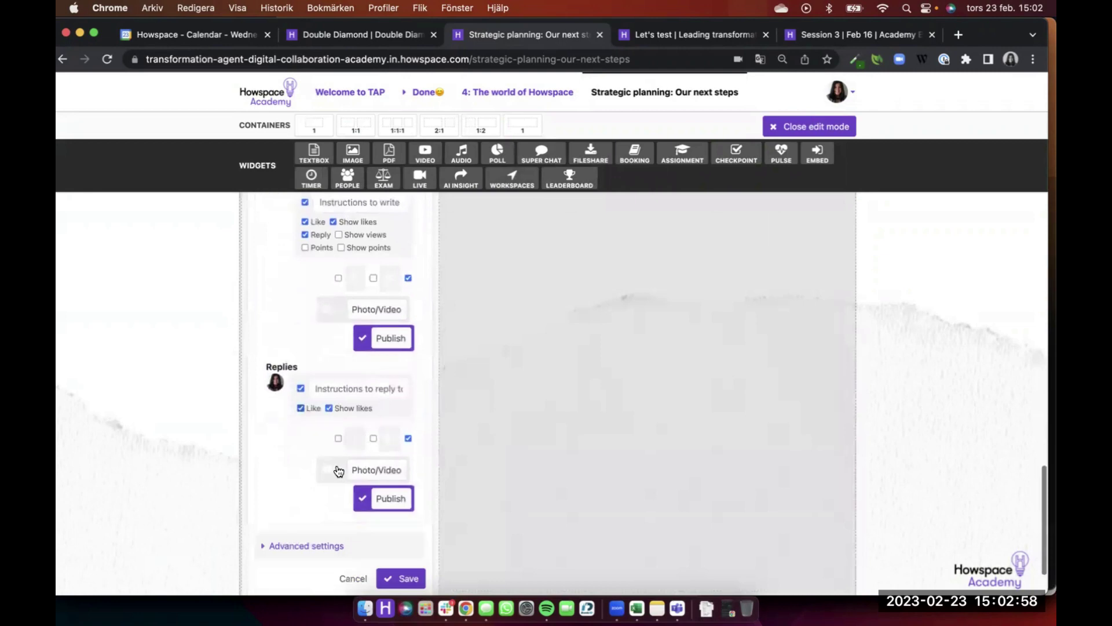
pyautogui.scroll(2, 407, 246)
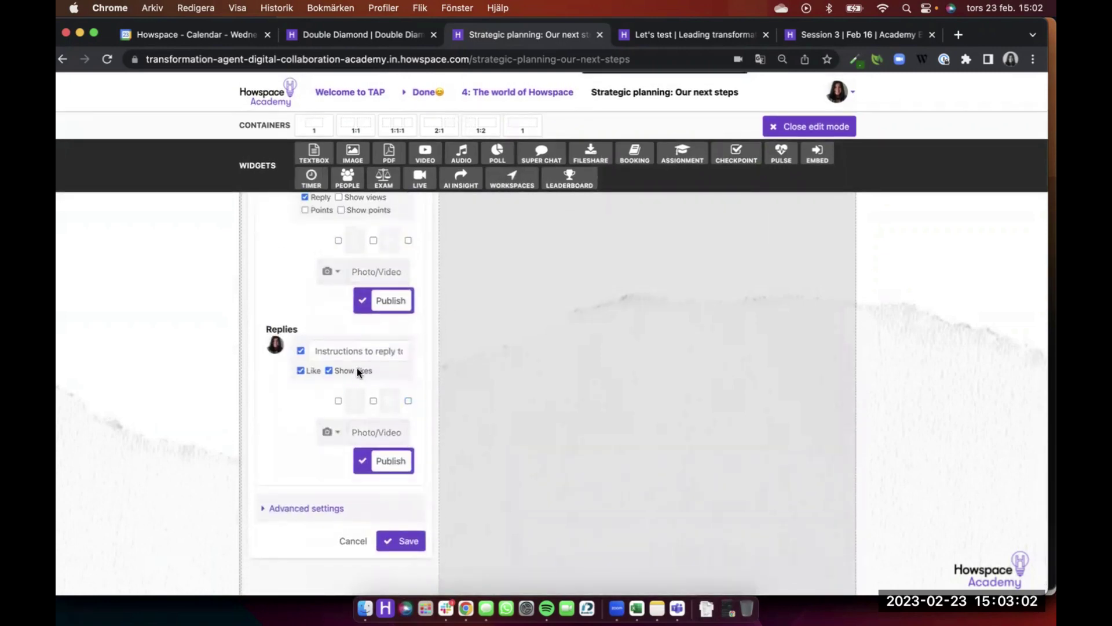
pyautogui.scroll(4, 358, 370)
pyautogui.click(348, 409)
pyautogui.click(305, 419)
pyautogui.click(305, 406)
pyautogui.scroll(-1, 427, 433)
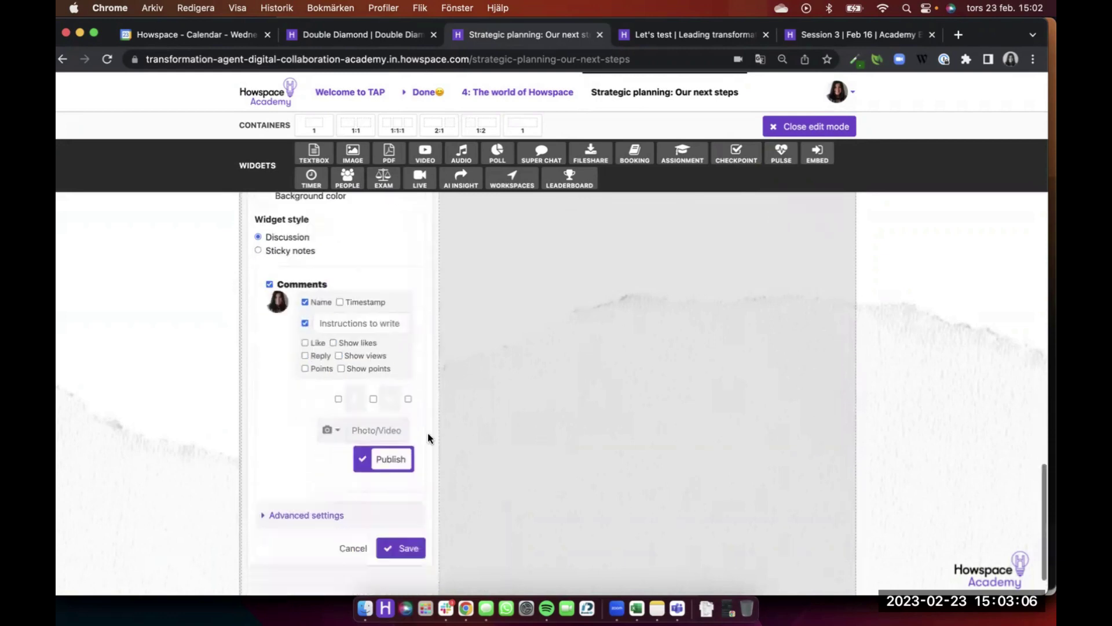
pyautogui.scroll(-2, 429, 438)
pyautogui.click(409, 490)
pyautogui.scroll(3, 347, 306)
pyautogui.click(311, 409)
pyautogui.scroll(-3, 374, 472)
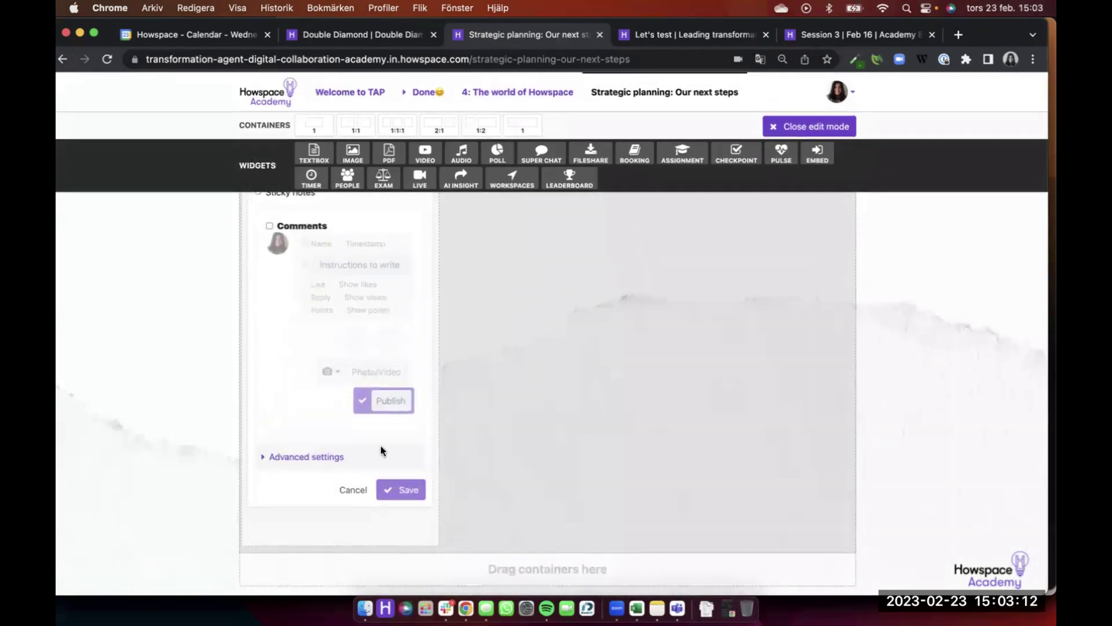
# Set the "Short term/Quick fix" chat to the sticky notes style in teal and save the widget
pyautogui.scroll(7, 381, 451)
pyautogui.scroll(-3, 357, 426)
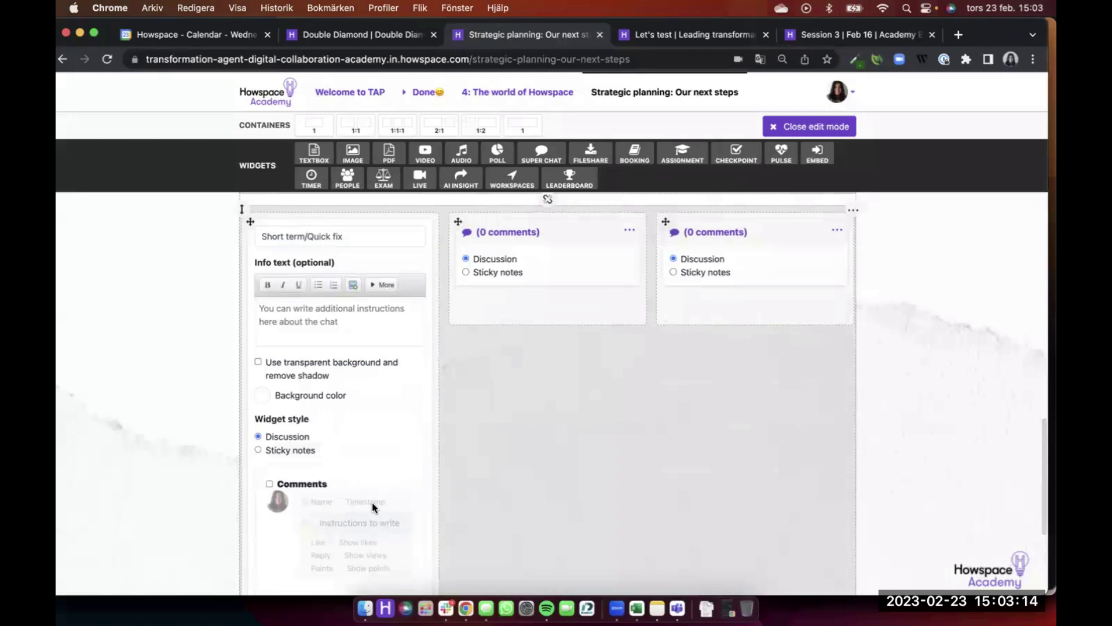
pyautogui.click(290, 450)
pyautogui.click(350, 467)
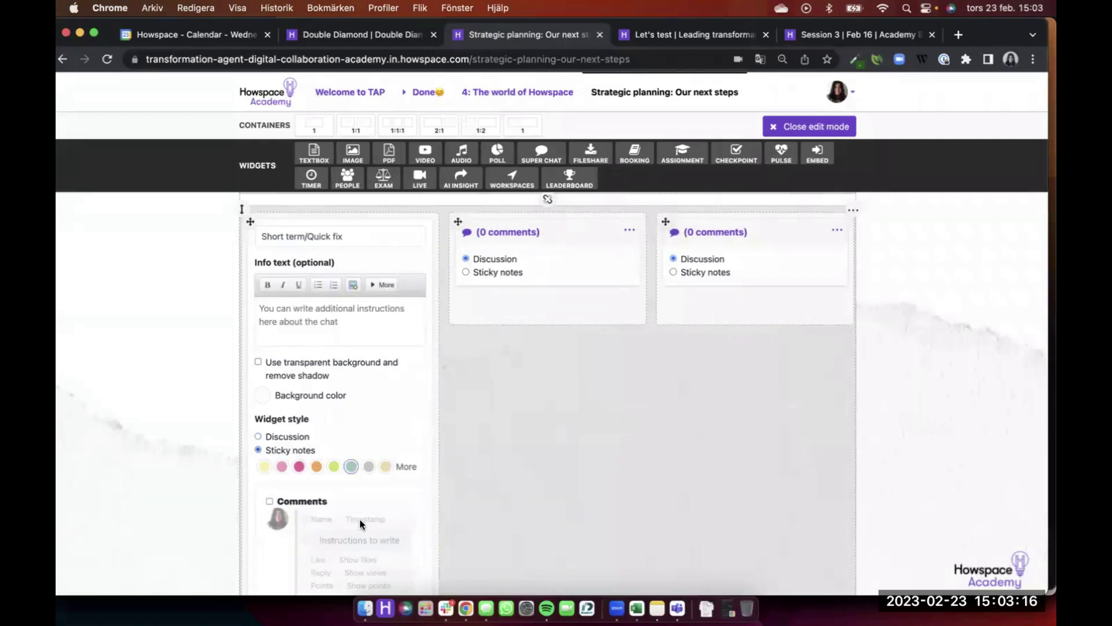
pyautogui.scroll(-5, 358, 505)
pyautogui.click(400, 490)
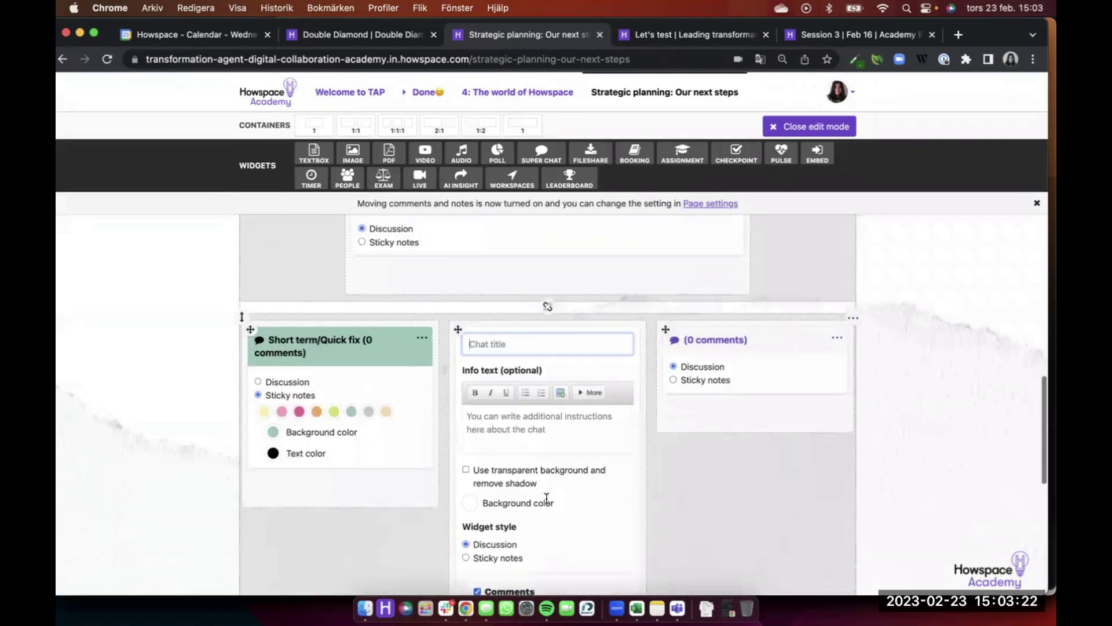
# Title the middle column's chat "Needs more tailoring" and set its widget style to sticky notes
pyautogui.write('Needs more tailoring')
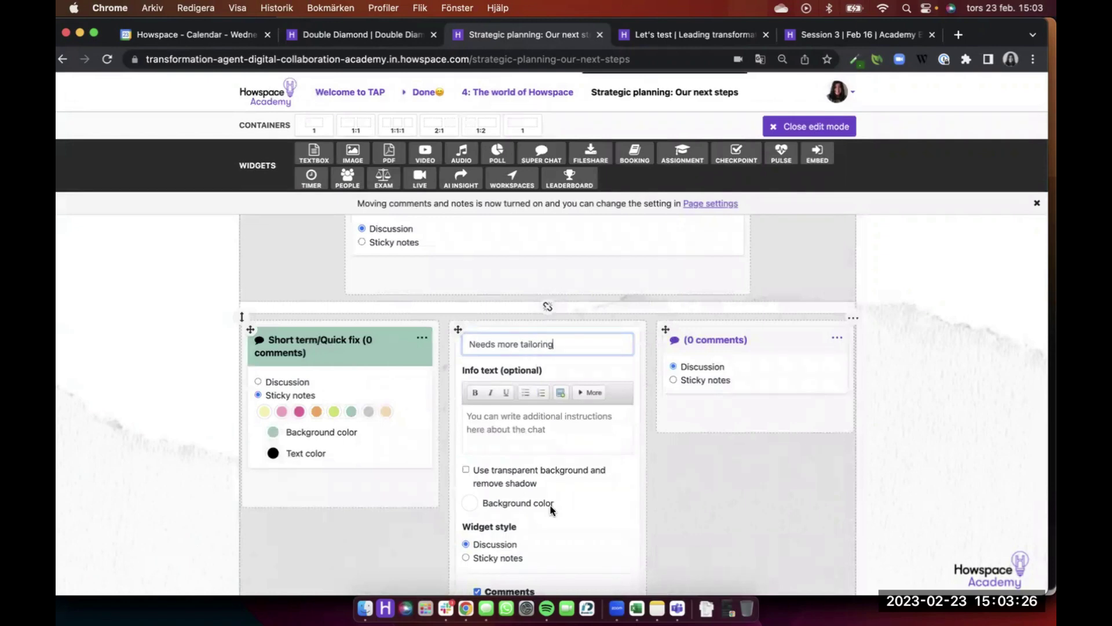
pyautogui.scroll(-5, 548, 498)
pyautogui.click(509, 363)
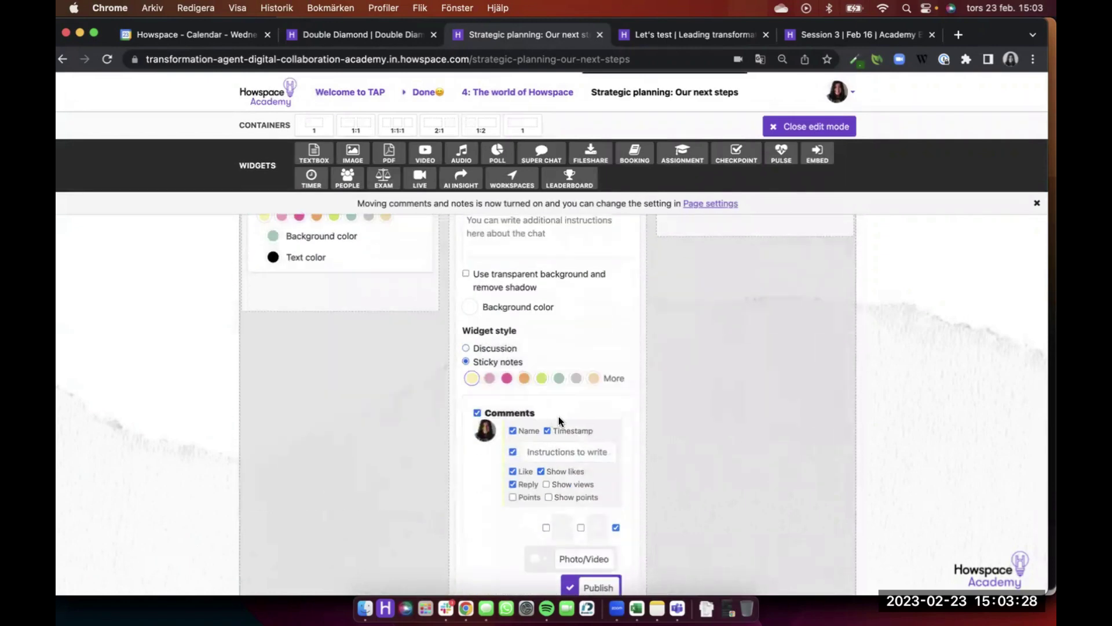
# Turn off the timestamp, photo/video uploads and comments for the "Needs more tailoring" chat and save the widget
pyautogui.click(560, 432)
pyautogui.click(616, 528)
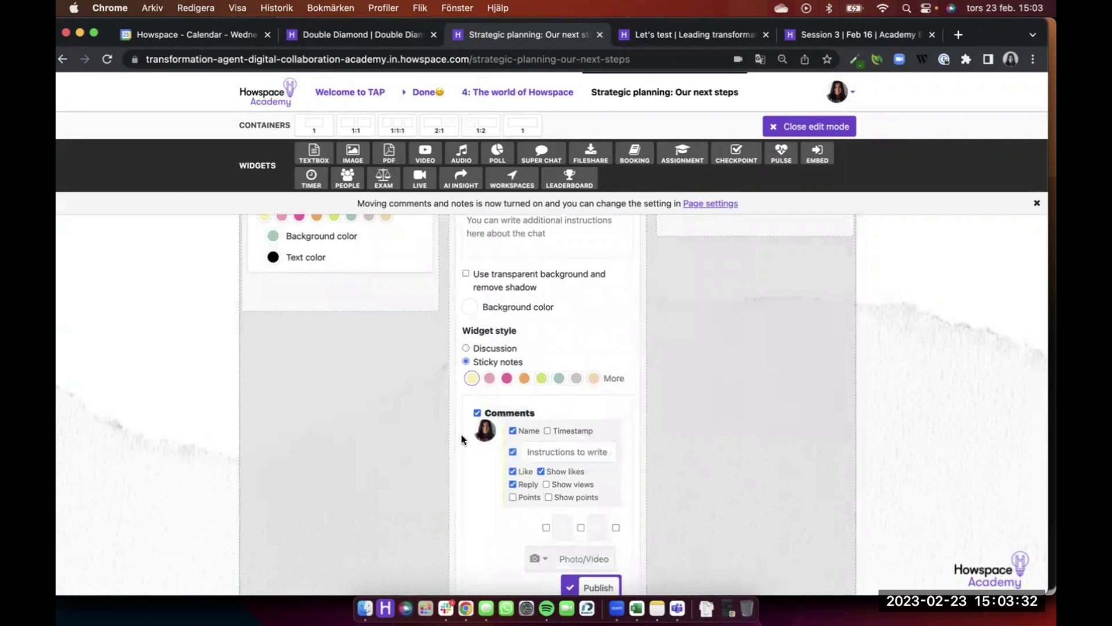
pyautogui.click(514, 419)
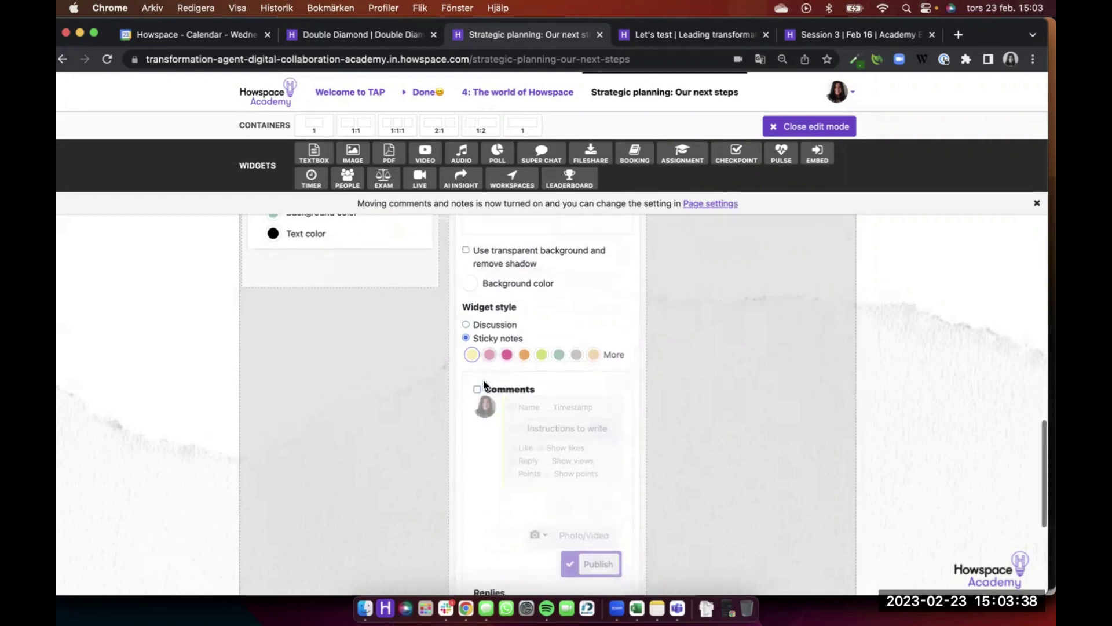
pyautogui.scroll(-6, 484, 384)
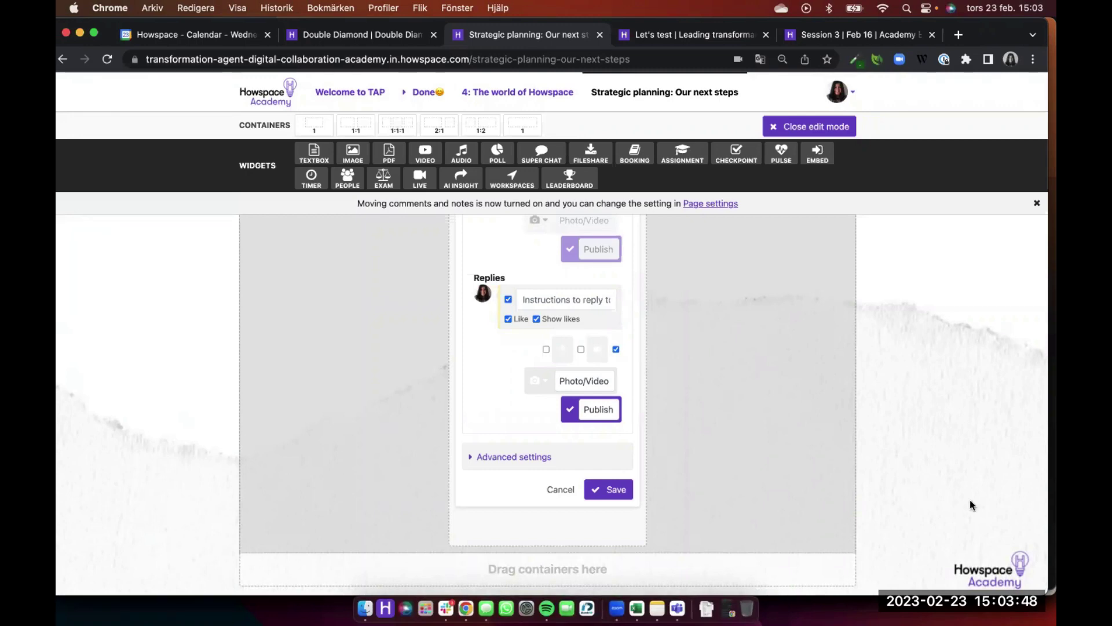
pyautogui.click(608, 490)
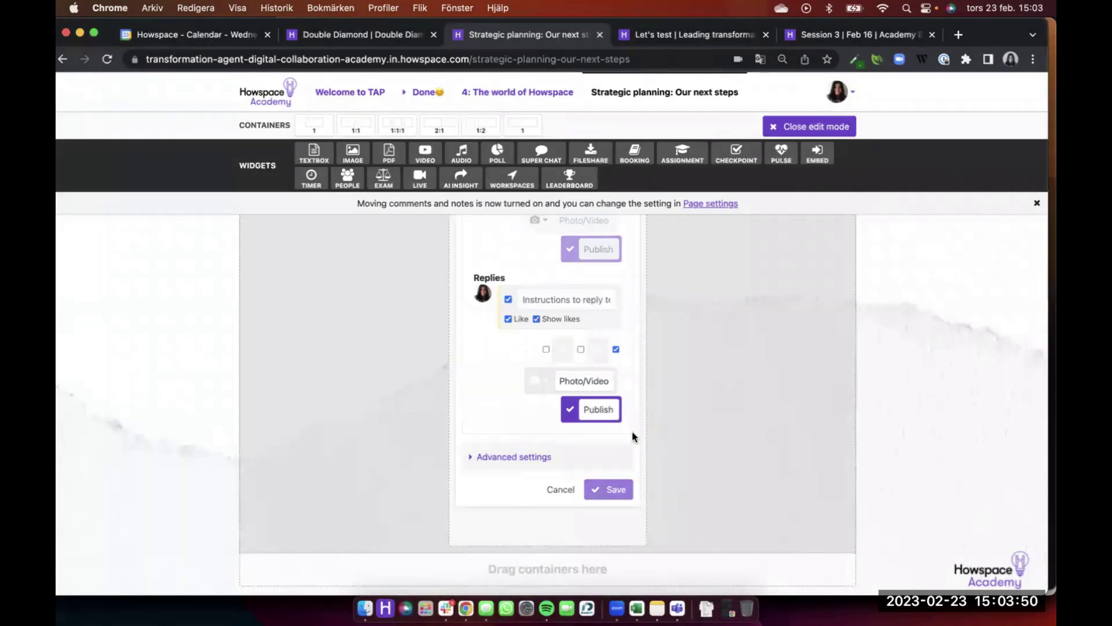
pyautogui.scroll(7, 650, 340)
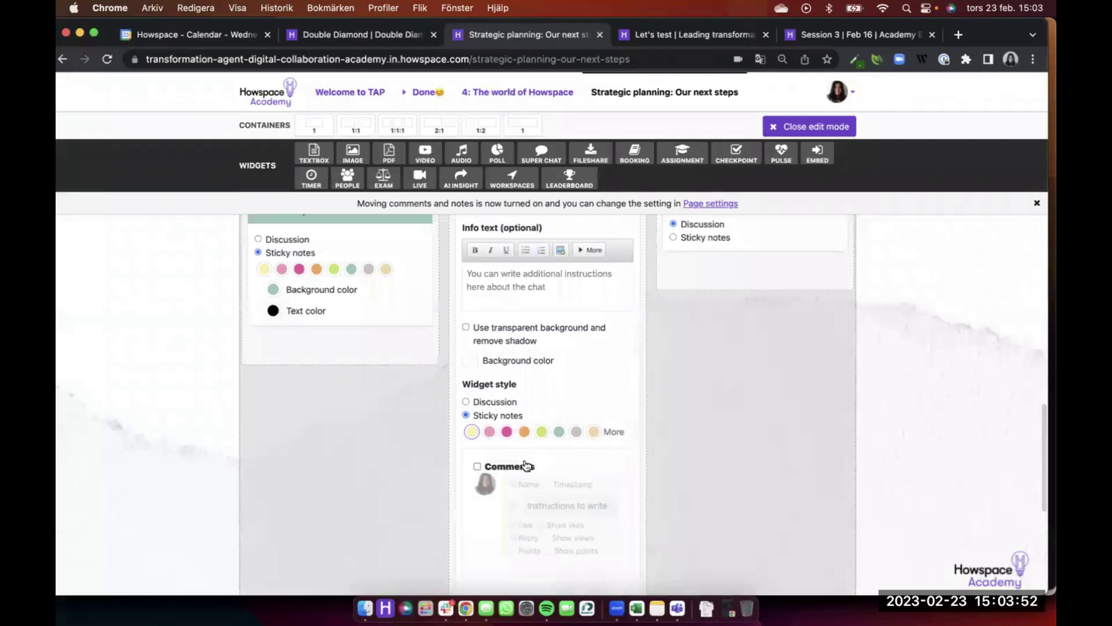
# Turn comments on and off again for the "Needs more tailoring" chat, leaving them disabled, and save the widget
pyautogui.click(527, 465)
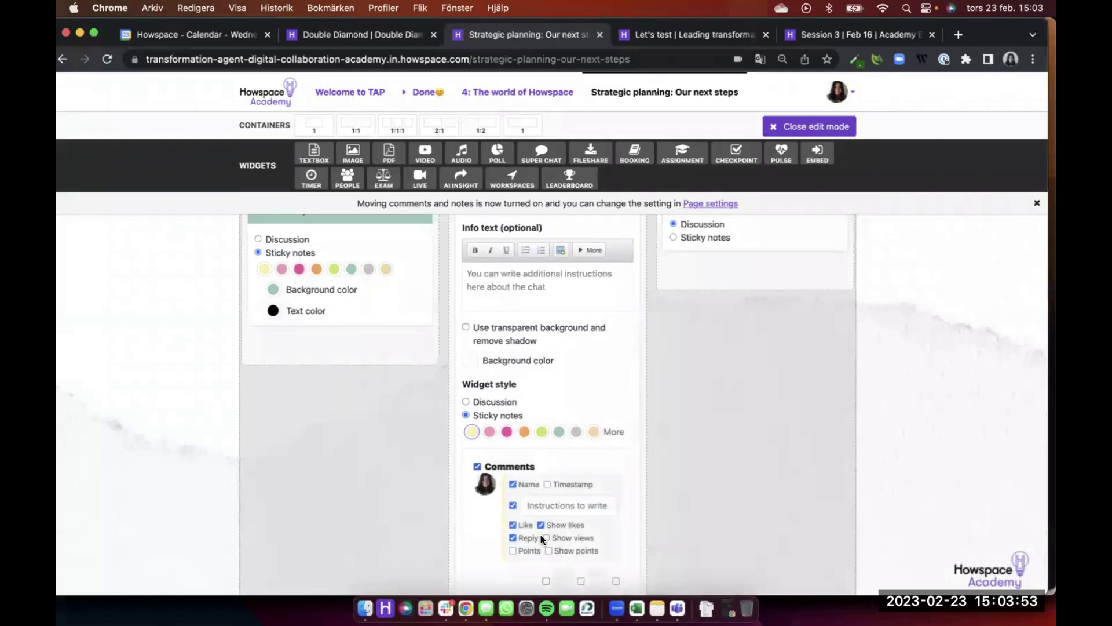
pyautogui.click(525, 467)
pyautogui.scroll(-5, 525, 467)
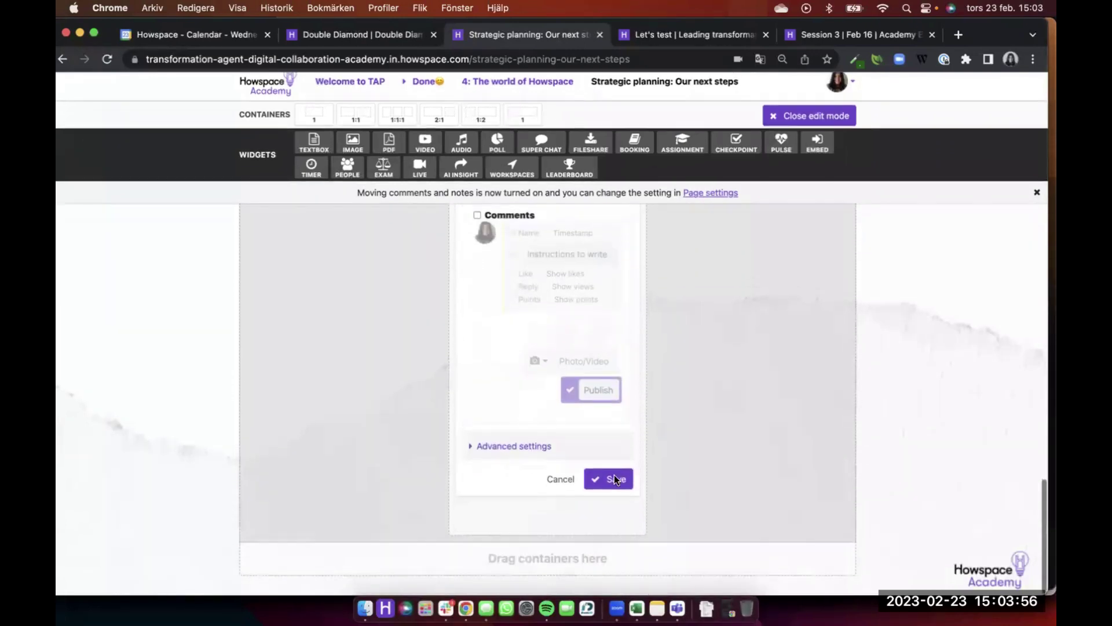
pyautogui.click(616, 491)
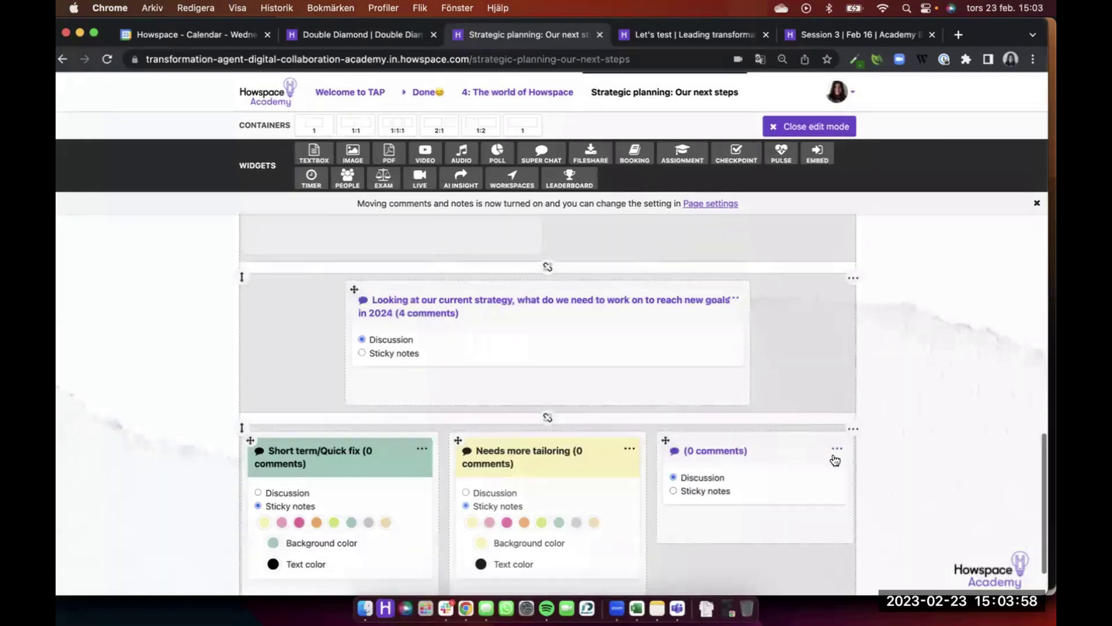
# Open the third column's chat for editing and title it "Long term projects, needs 5 years minimum"
pyautogui.click(836, 449)
pyautogui.click(818, 479)
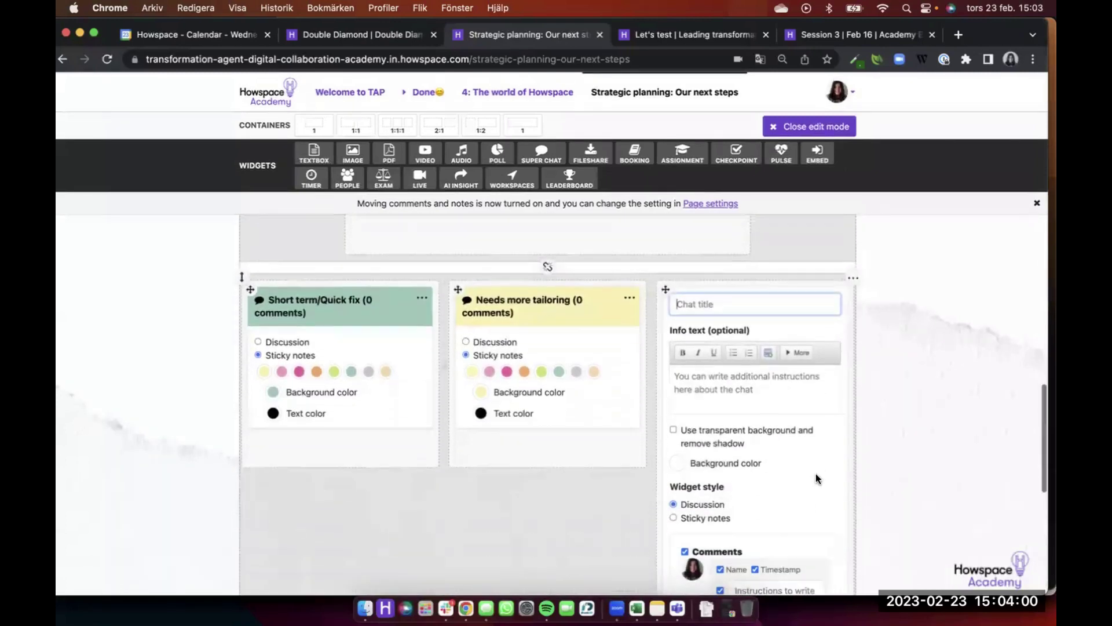
pyautogui.write('Long ter')
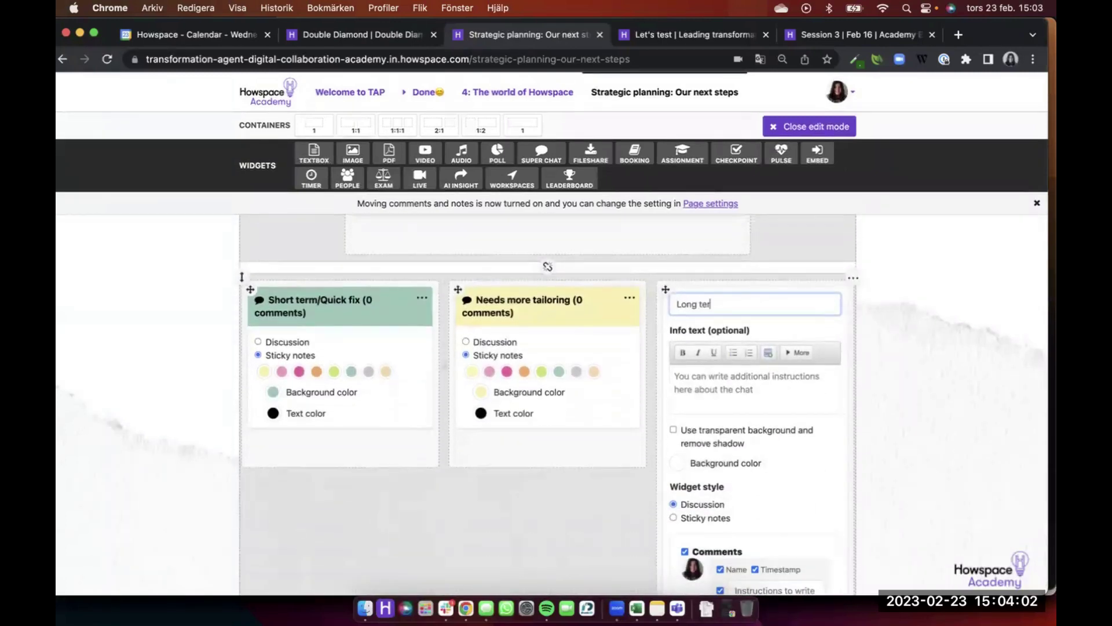
pyautogui.write('m projects, needs 5 years minimum')
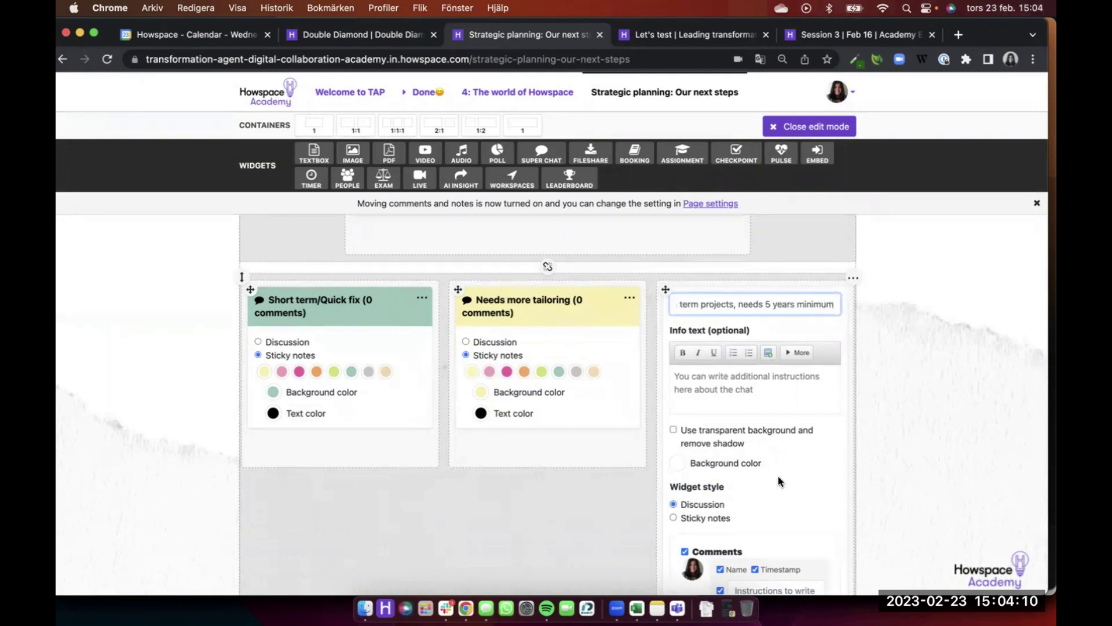
# Turn off the timestamp, shown likes and replies for the long-term projects chat and disable its comments
pyautogui.scroll(-4, 779, 354)
pyautogui.click(755, 352)
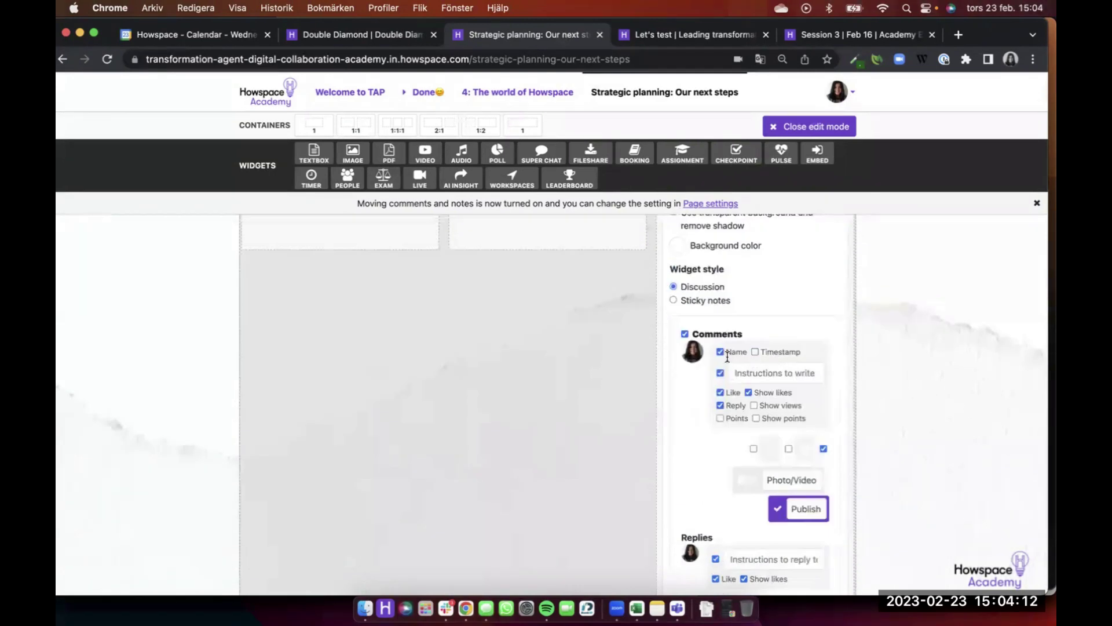
pyautogui.click(749, 392)
pyautogui.click(724, 407)
pyautogui.click(731, 334)
# Look through the long-term projects chat's advanced settings and save the widget
pyautogui.scroll(-2, 806, 424)
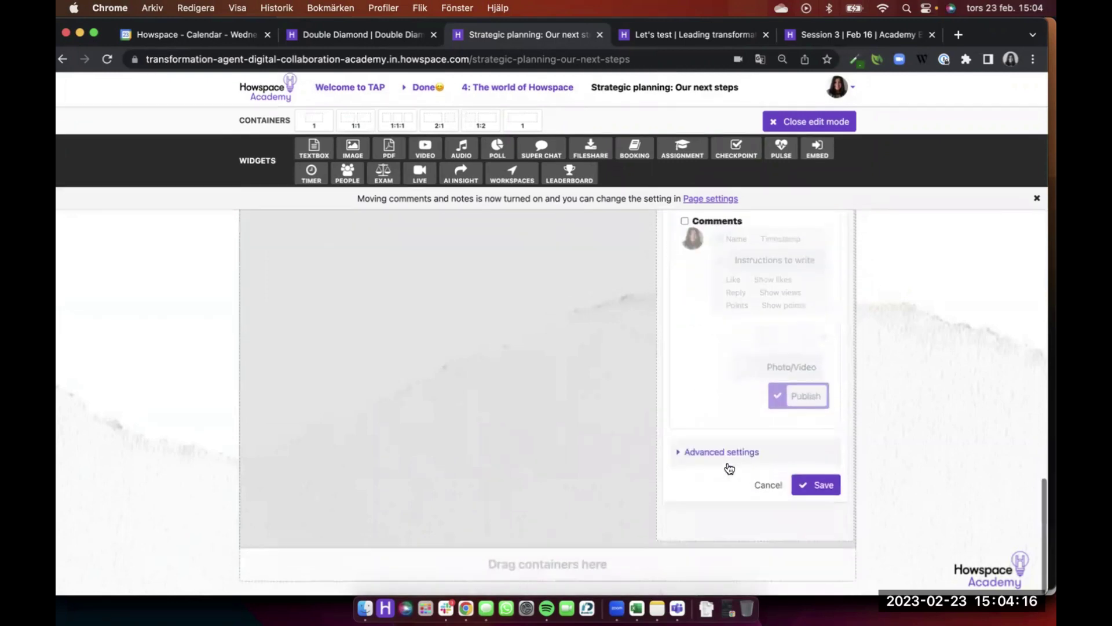
pyautogui.click(729, 461)
pyautogui.scroll(4, 729, 463)
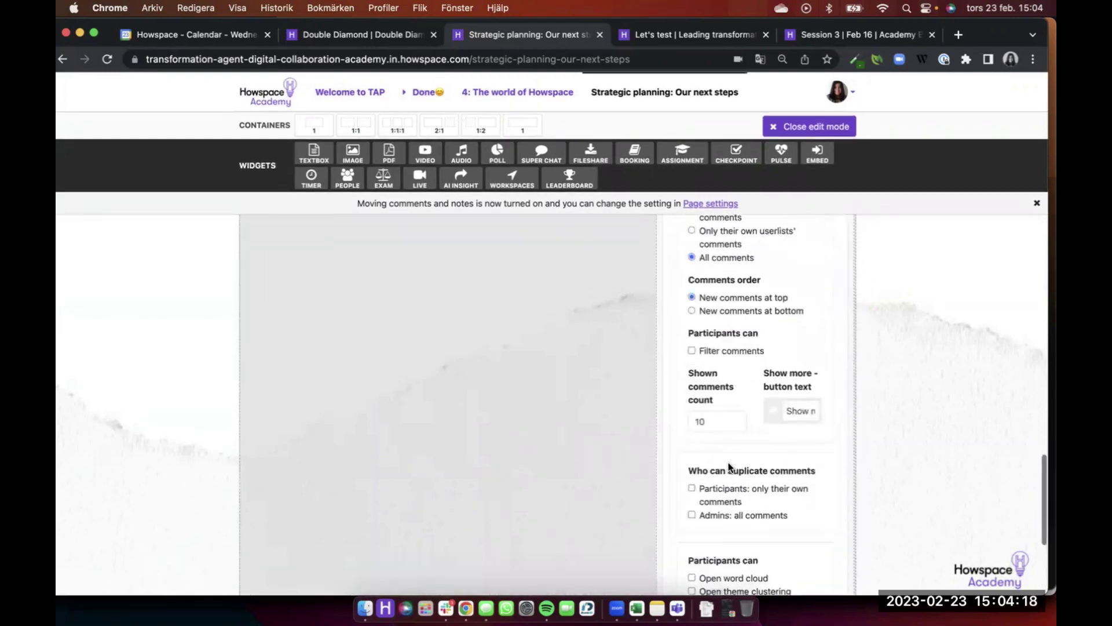
pyautogui.scroll(-5, 728, 464)
pyautogui.click(817, 480)
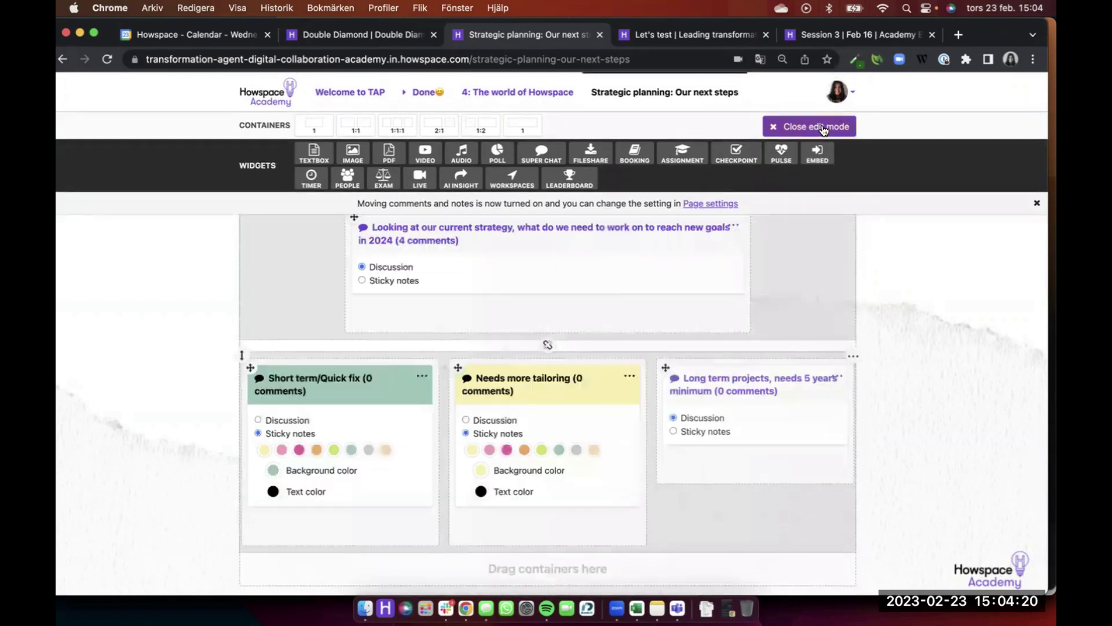
# Set the long-term projects chat to the sticky notes style in peach and leave edit mode
pyautogui.click(728, 433)
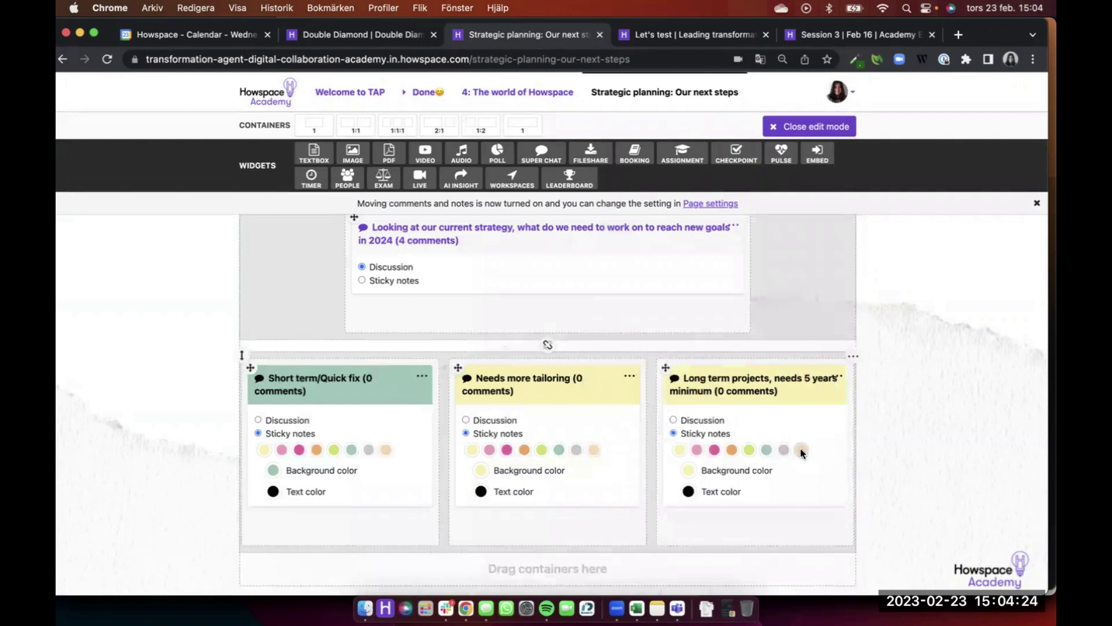
pyautogui.click(801, 450)
pyautogui.click(811, 126)
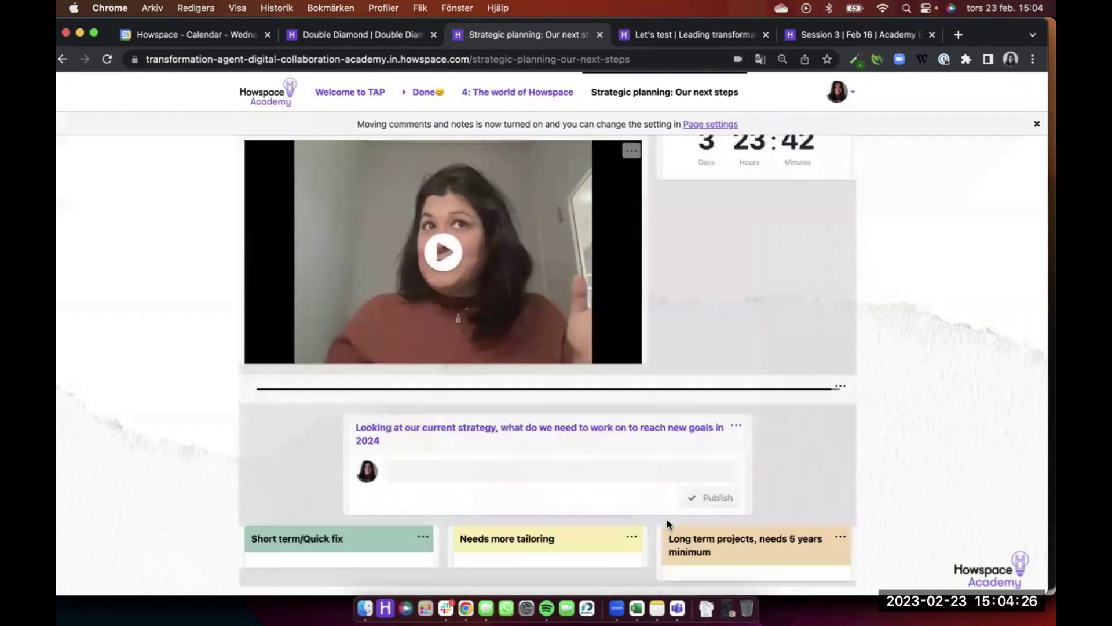
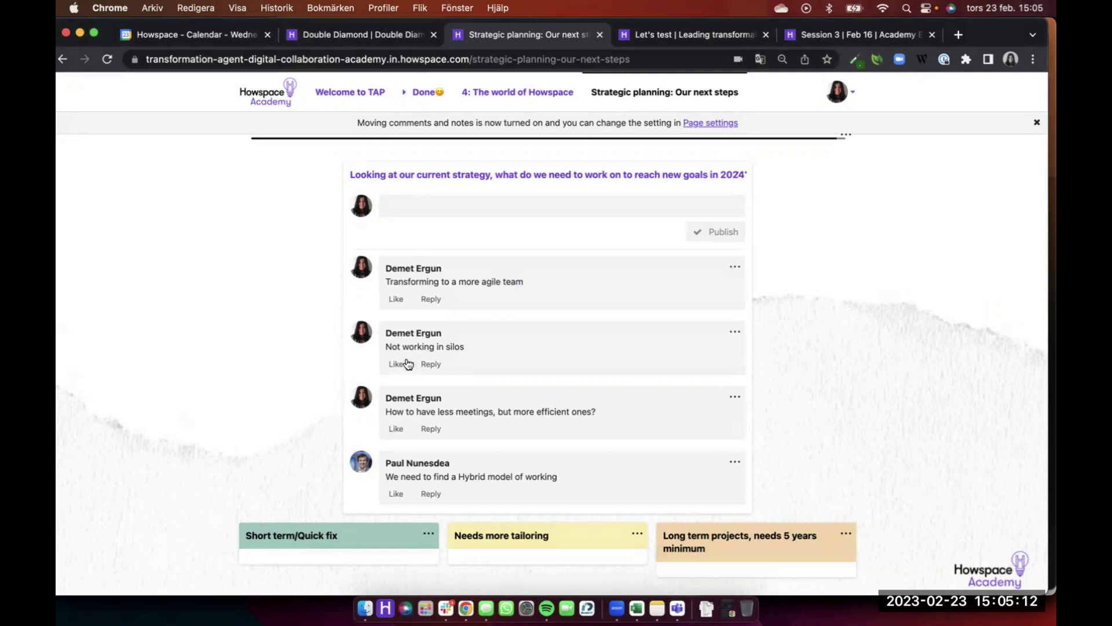
# Move the comment "Transforming to a more agile team" to "Needs more tailoring" and "Not working in silos" to the long-term projects chat
pyautogui.click(736, 266)
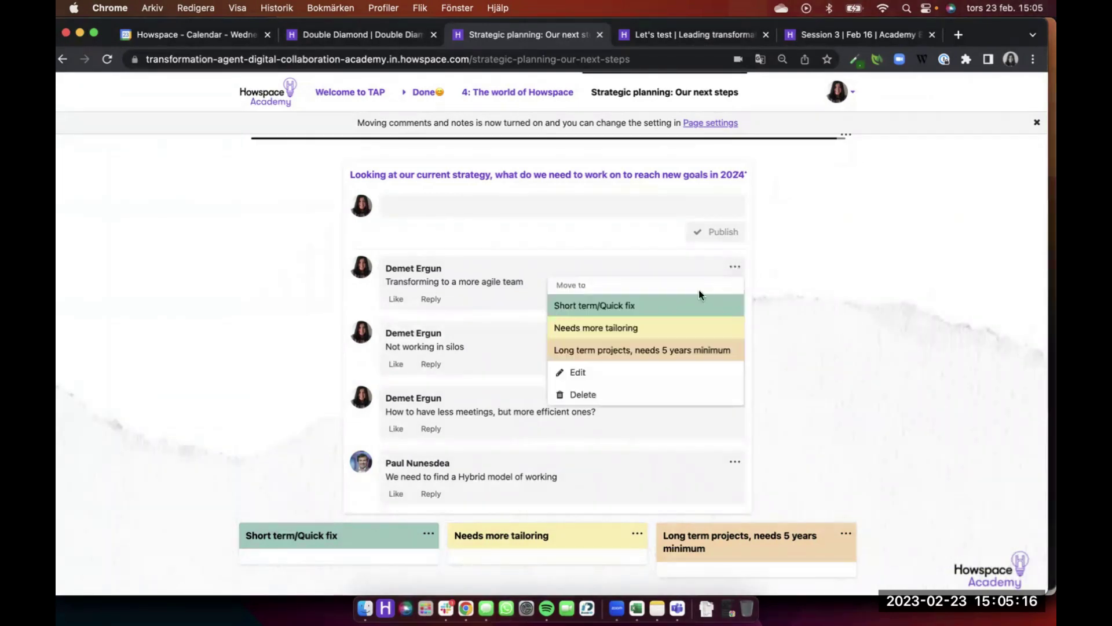
pyautogui.click(605, 328)
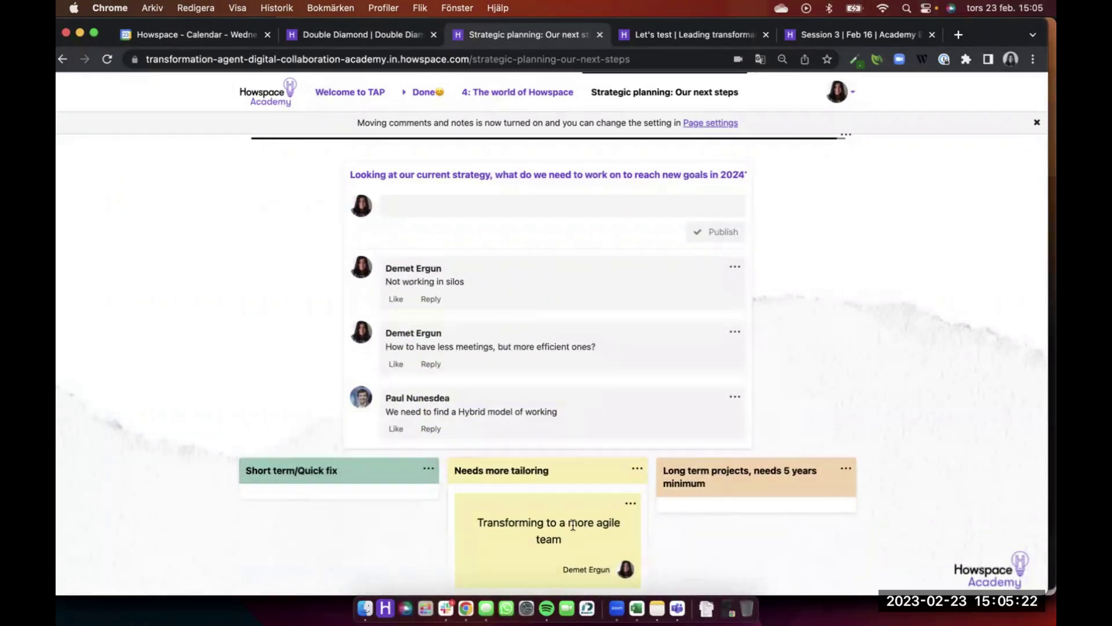
pyautogui.click(740, 272)
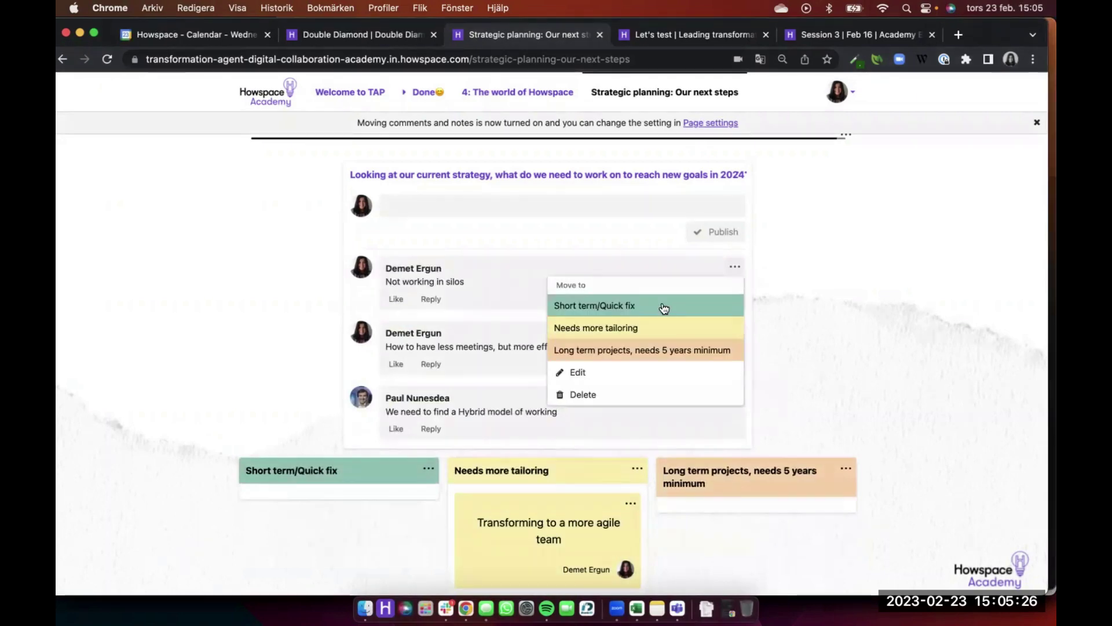
pyautogui.click(631, 348)
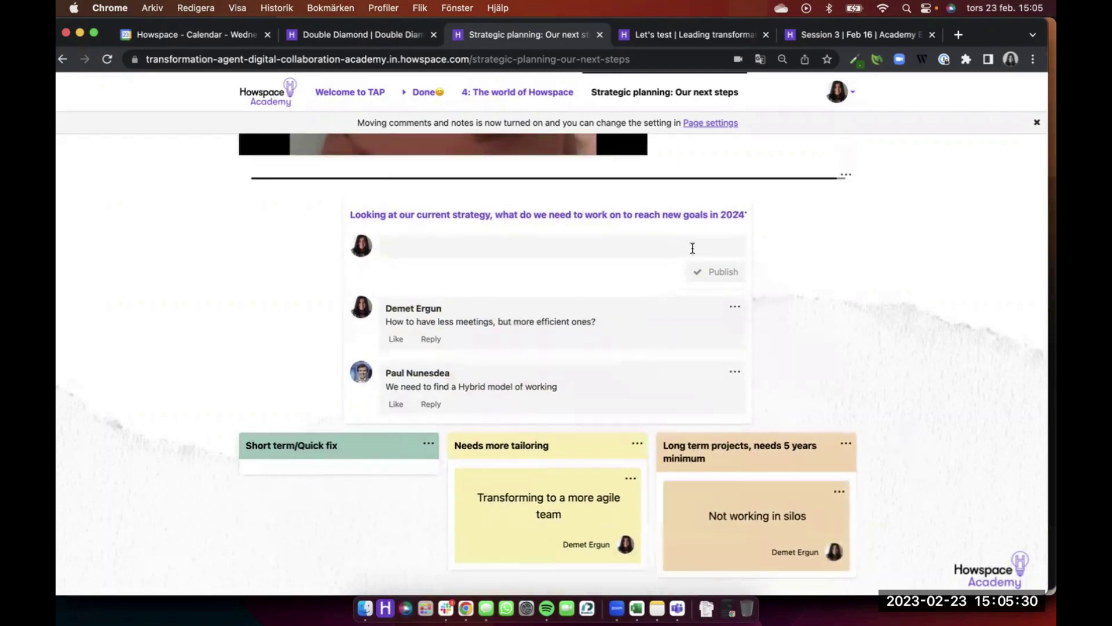
# Move the comments about having fewer but more efficient meetings and finding a hybrid model of working to "Short term/Quick fix"
pyautogui.click(734, 306)
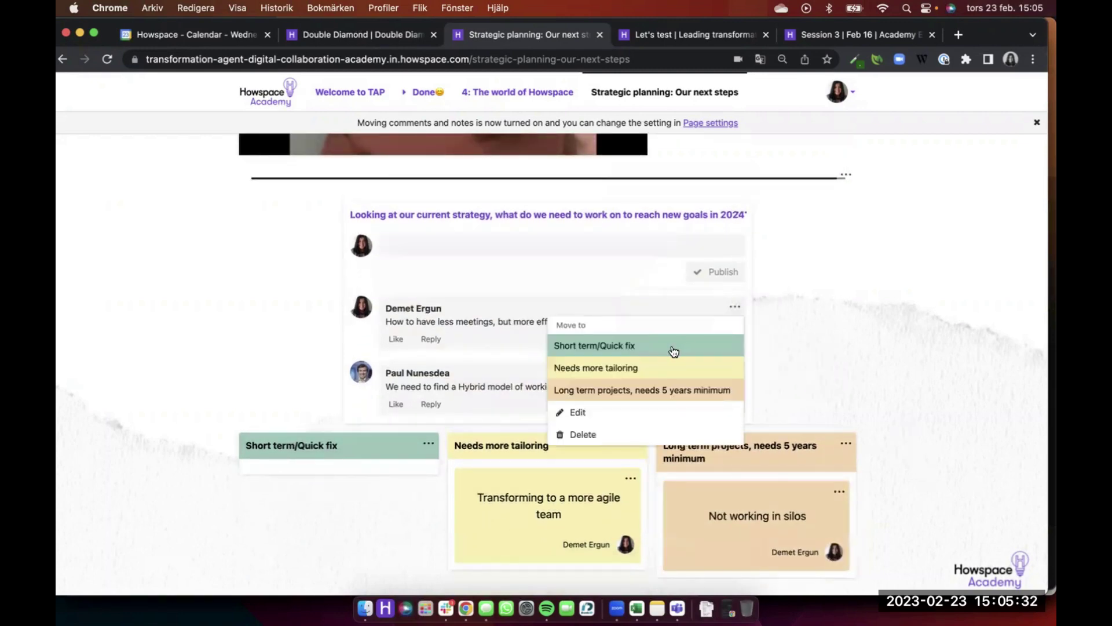
pyautogui.click(674, 351)
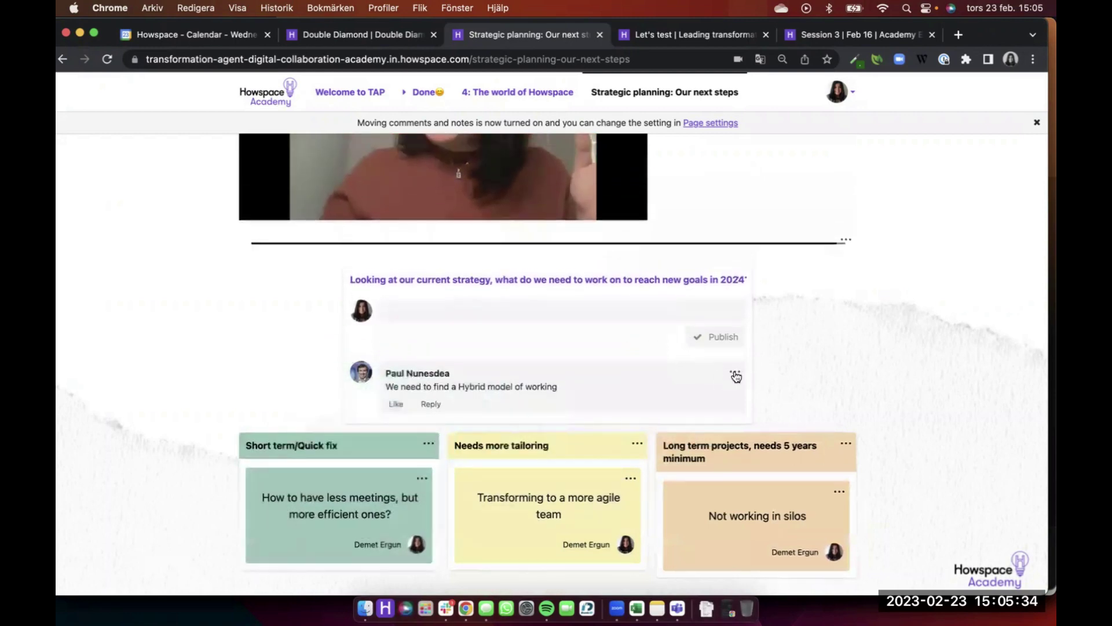
pyautogui.click(736, 372)
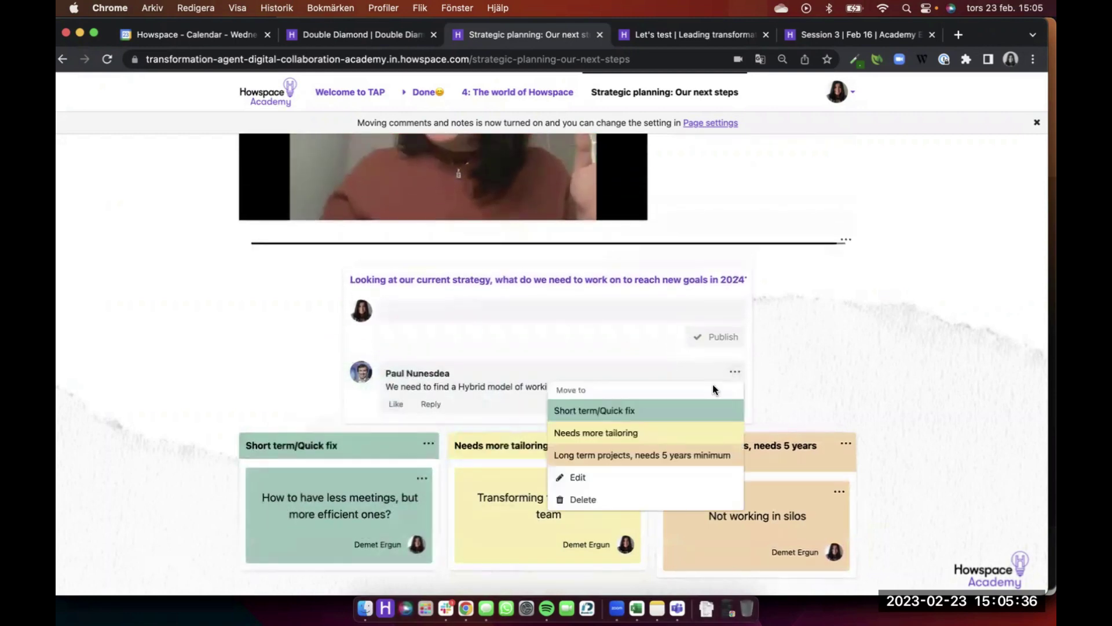
pyautogui.click(703, 416)
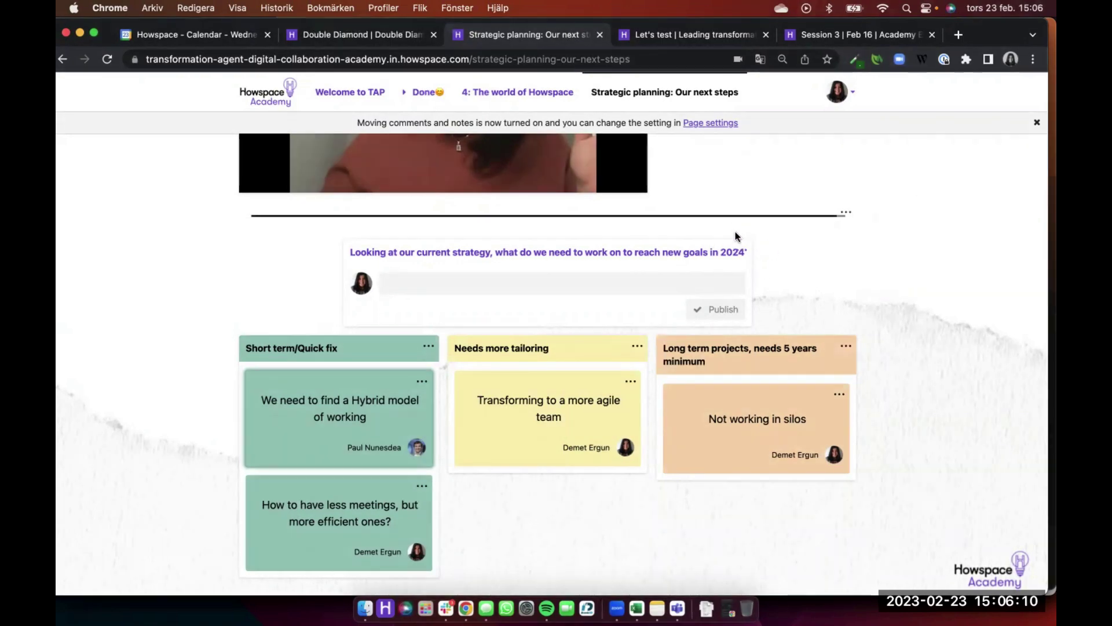
# View the options available for the "Short term/Quick fix" chat
pyautogui.click(422, 346)
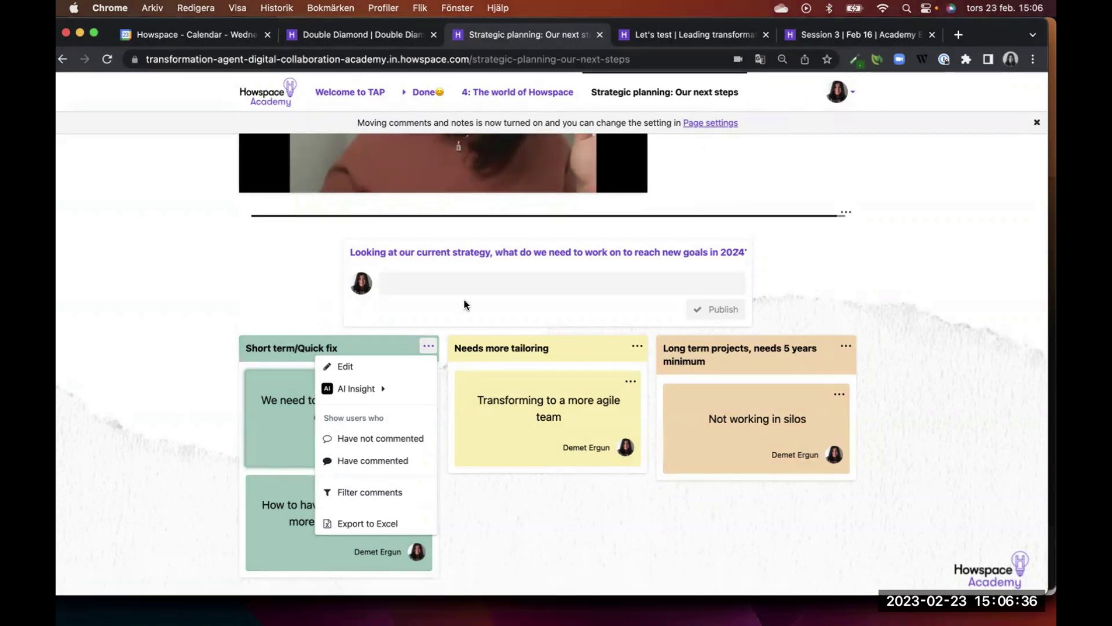
pyautogui.click(485, 510)
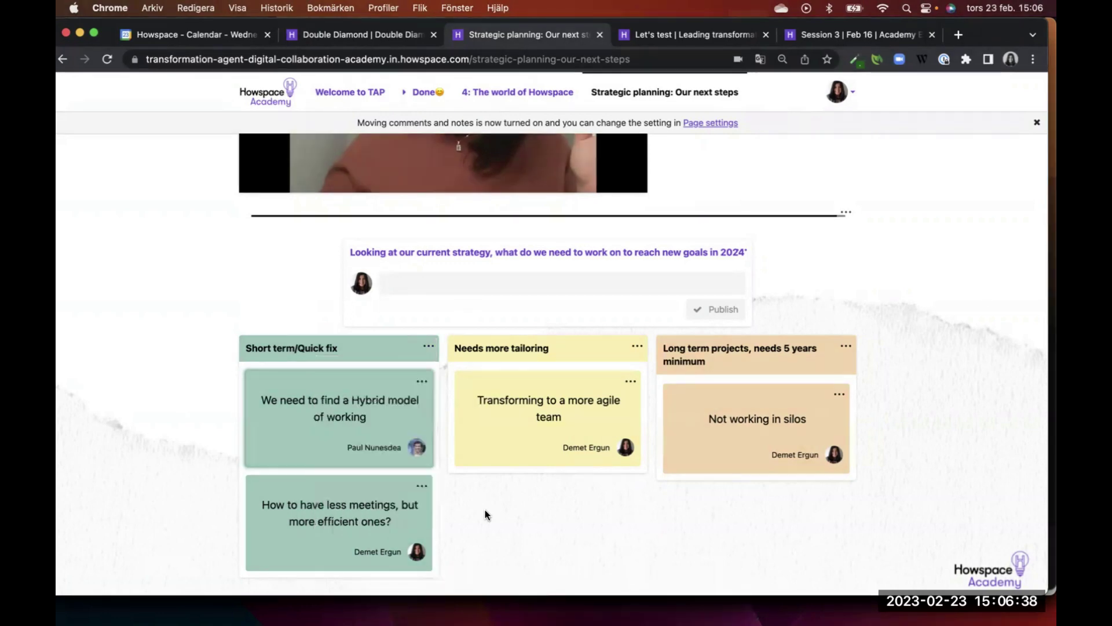
# Reopen the page layout for editing and go to the three sticky-note chats
pyautogui.scroll(5, 485, 509)
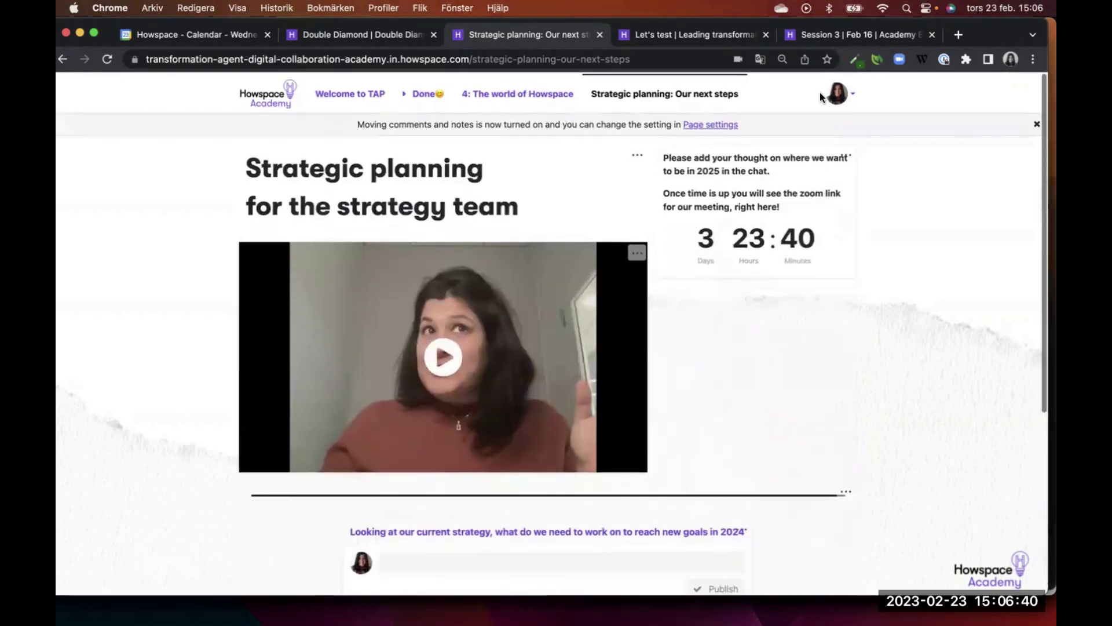
pyautogui.click(843, 92)
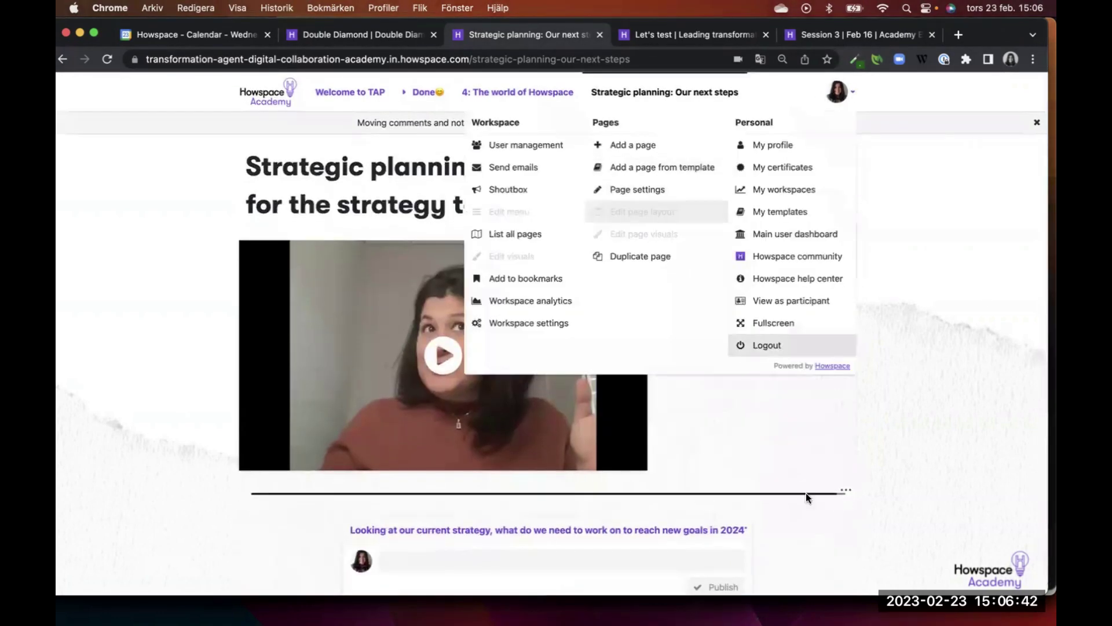
pyautogui.scroll(-6, 808, 497)
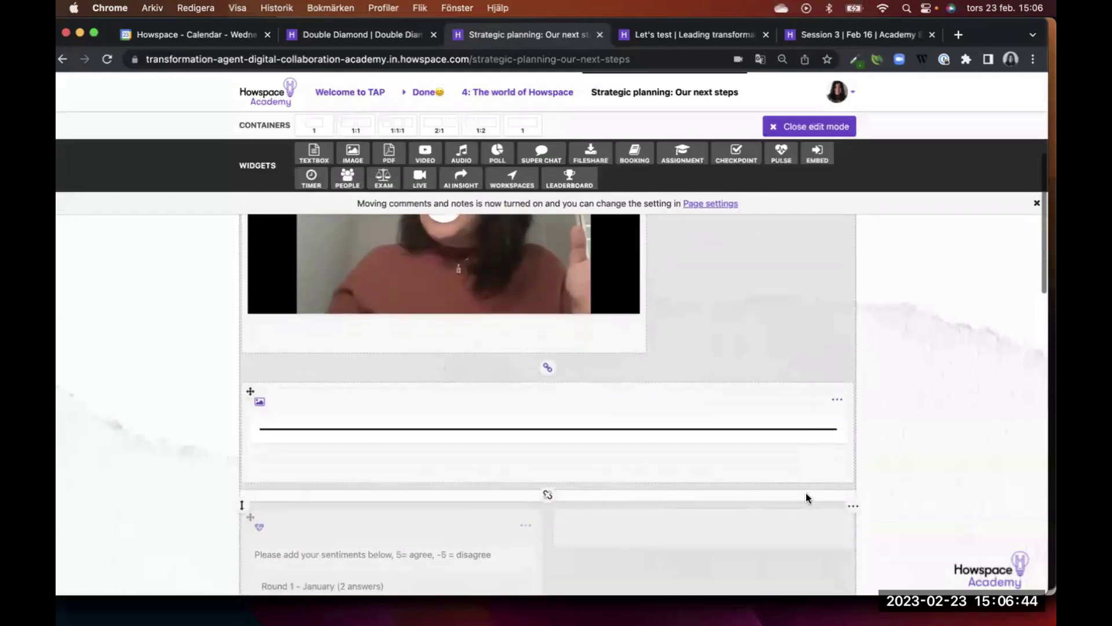
pyautogui.scroll(-10, 807, 497)
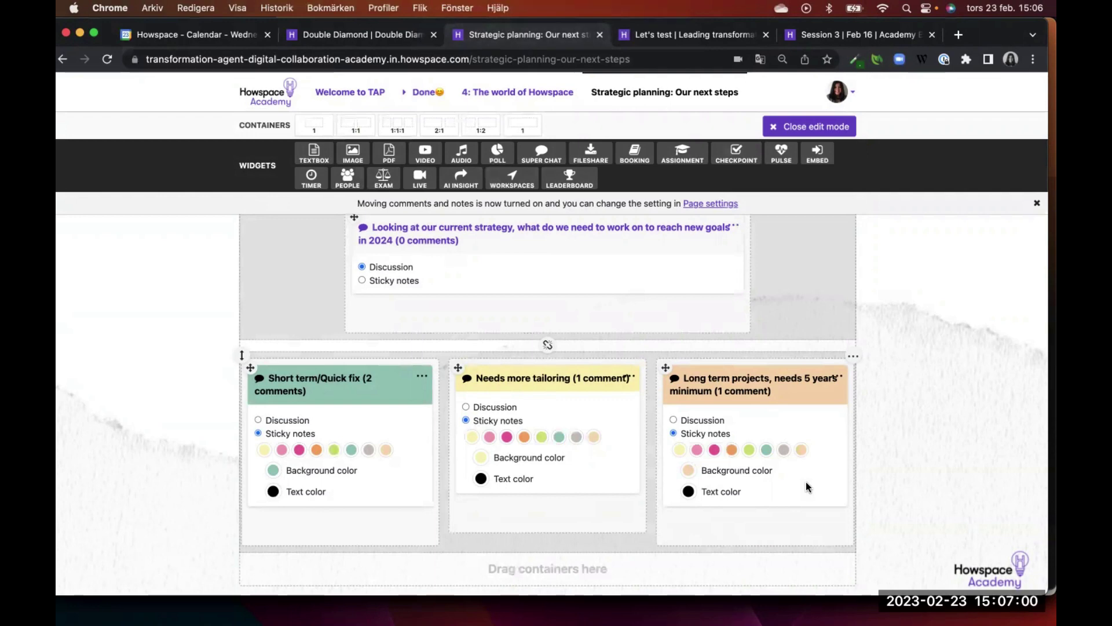
# Examine the edit settings of the "Looking at our current strategy" chat, including its advanced settings, and leave them without saving
pyautogui.scroll(5, 924, 359)
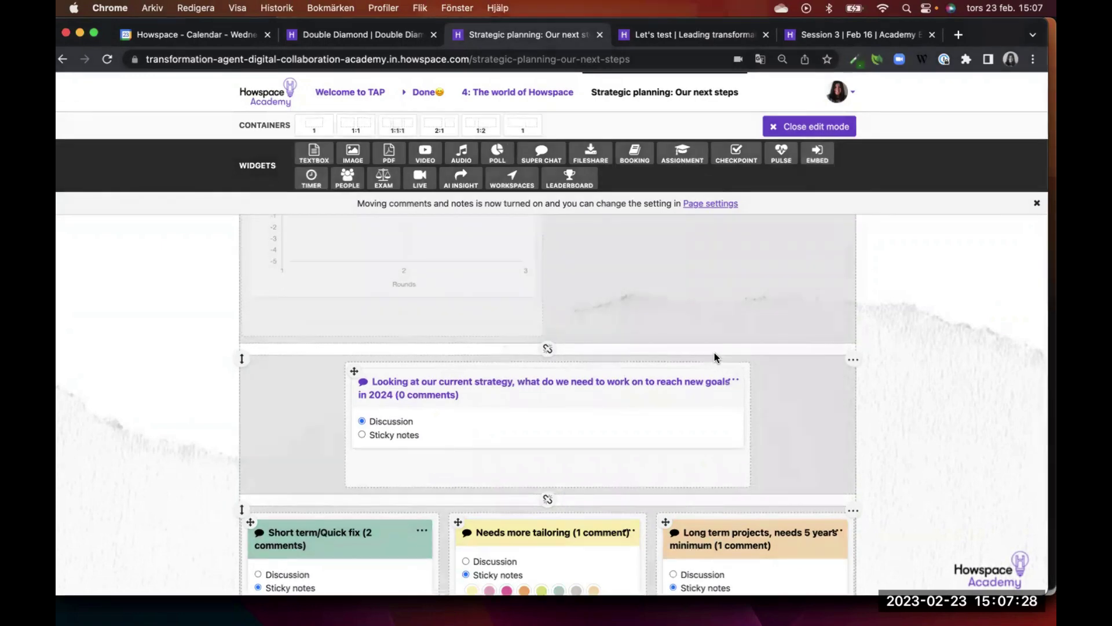
pyautogui.scroll(-3, 715, 358)
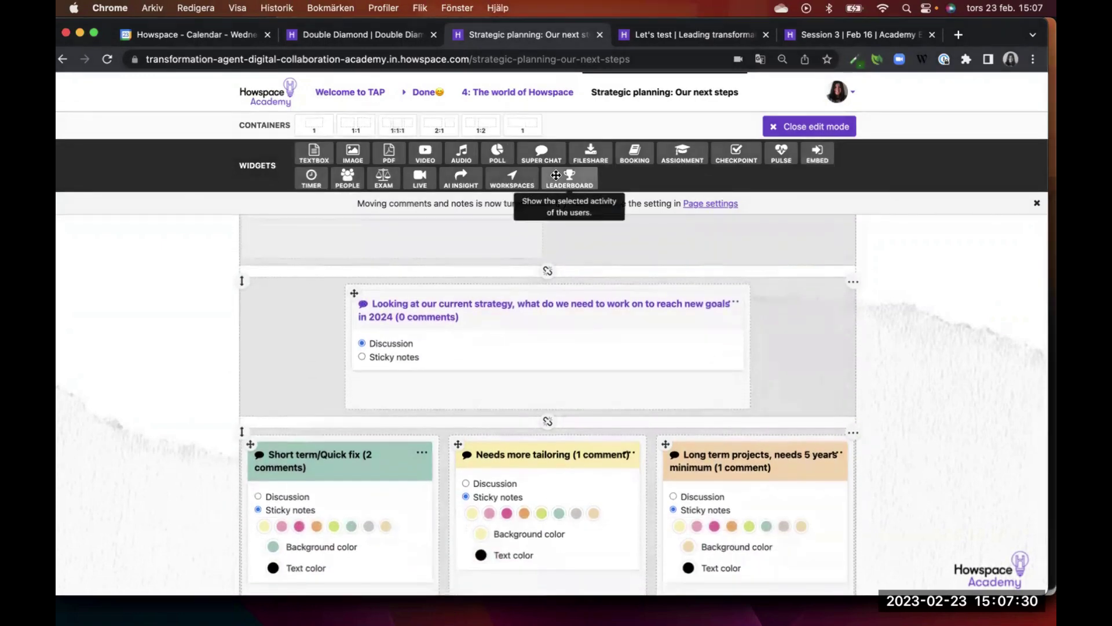
pyautogui.click(734, 302)
pyautogui.click(721, 320)
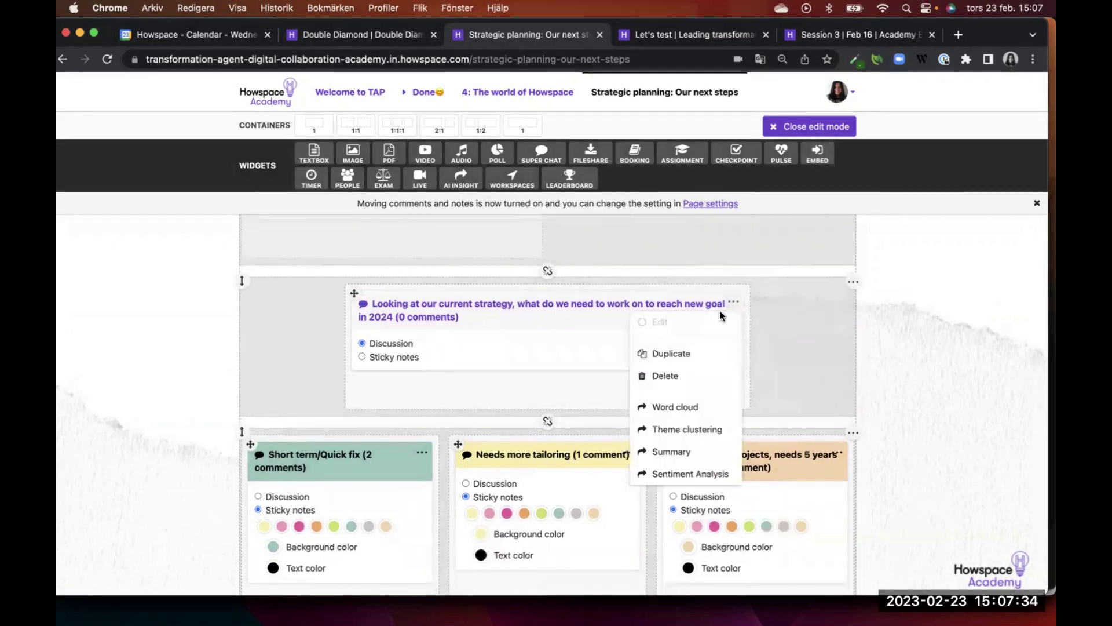
pyautogui.scroll(-5, 715, 425)
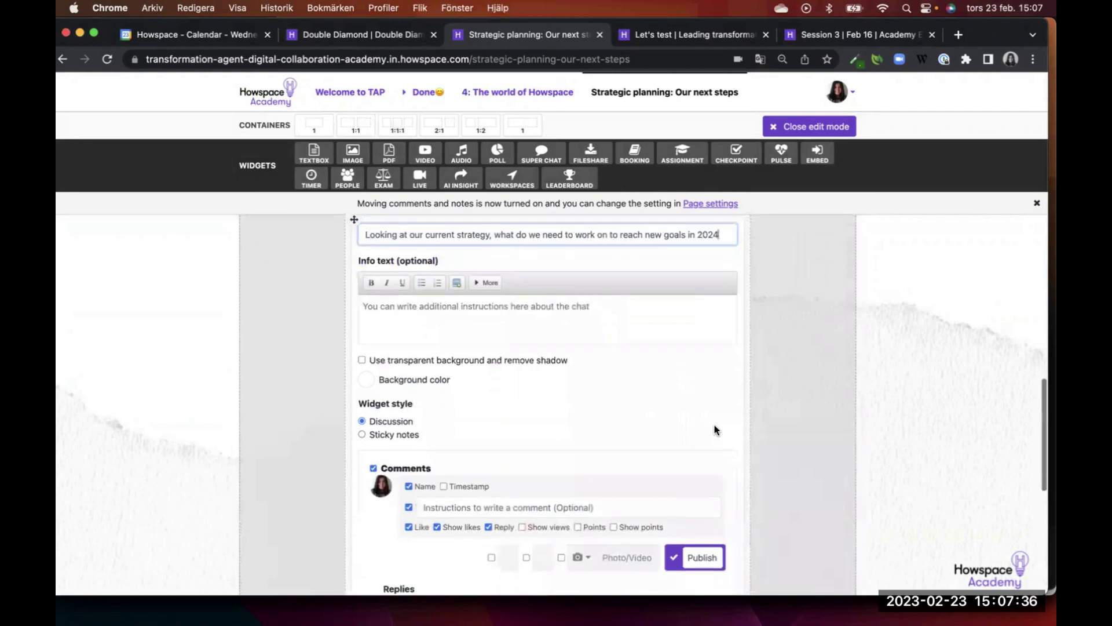
pyautogui.scroll(-5, 714, 426)
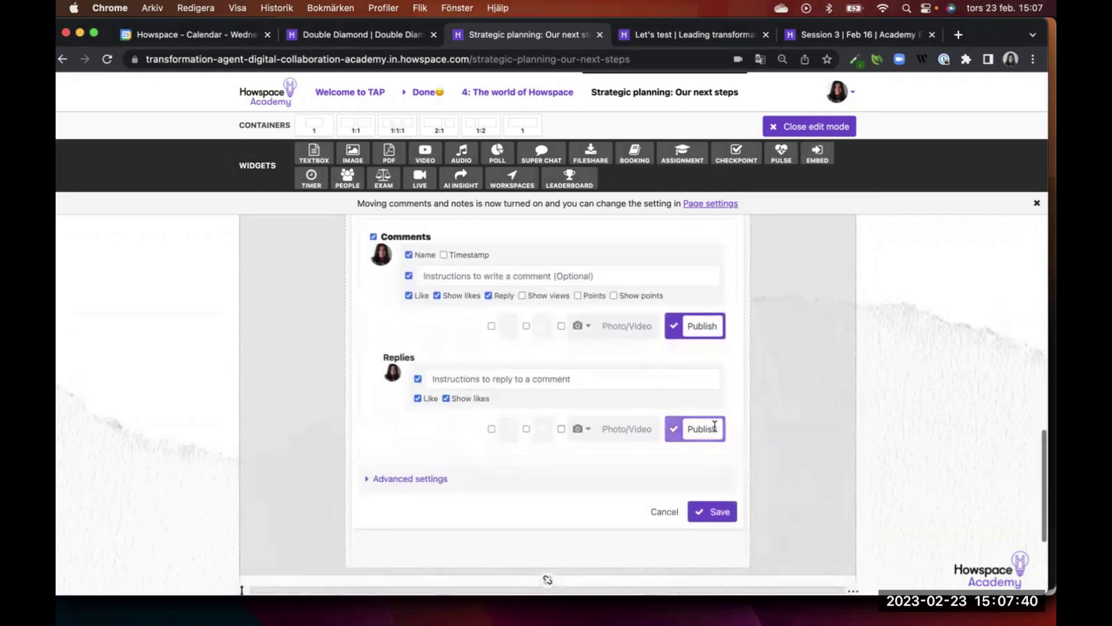
pyautogui.click(437, 478)
pyautogui.scroll(-5, 437, 477)
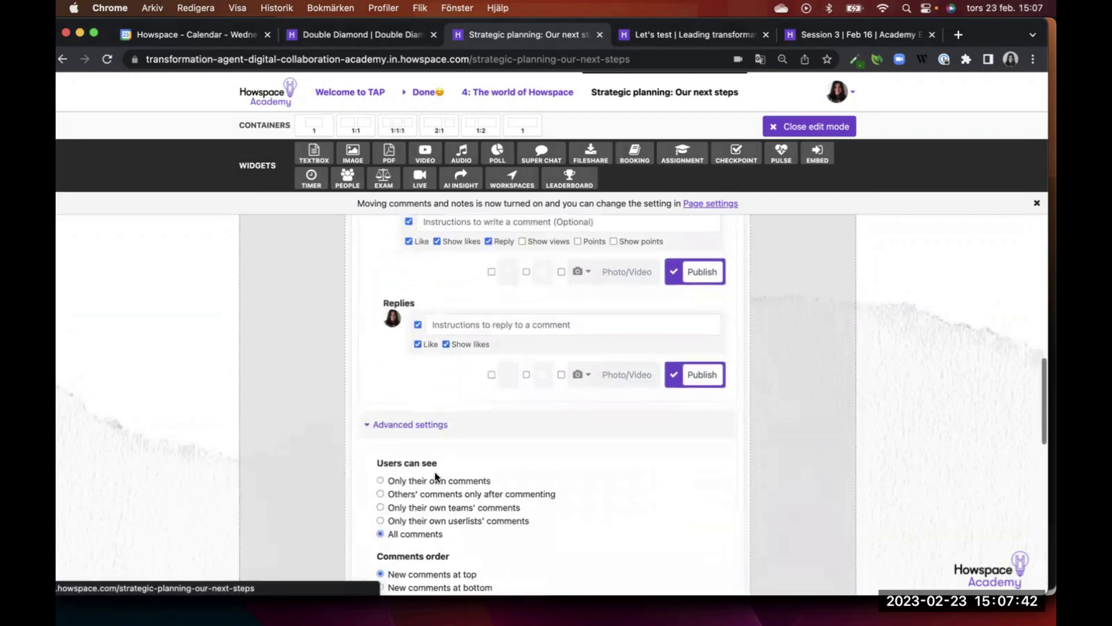
pyautogui.scroll(-4, 435, 472)
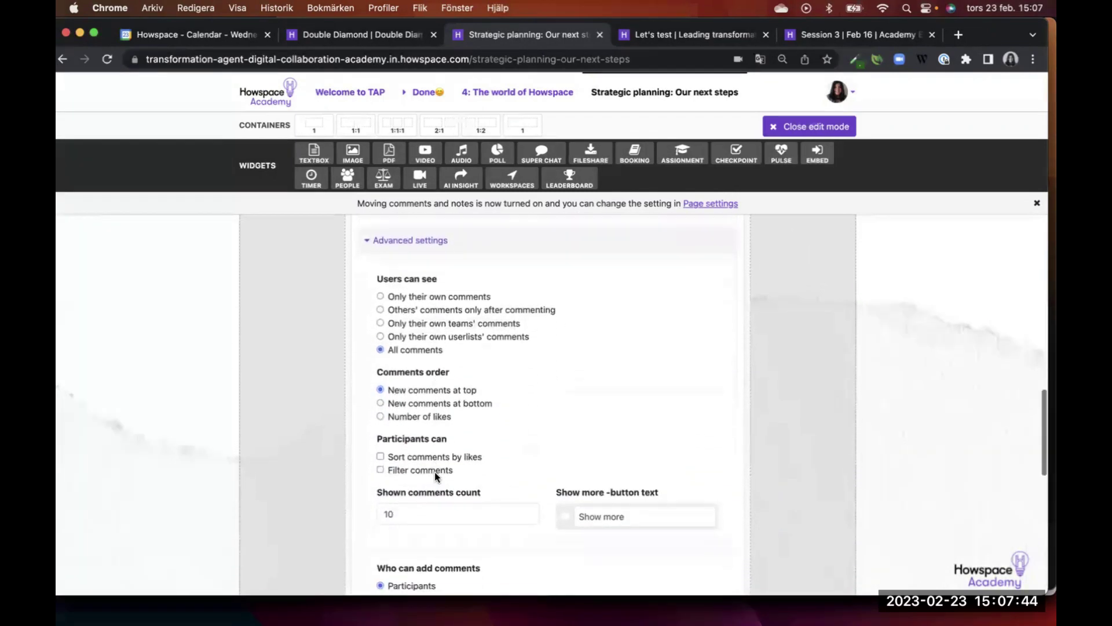
pyautogui.scroll(-6, 435, 471)
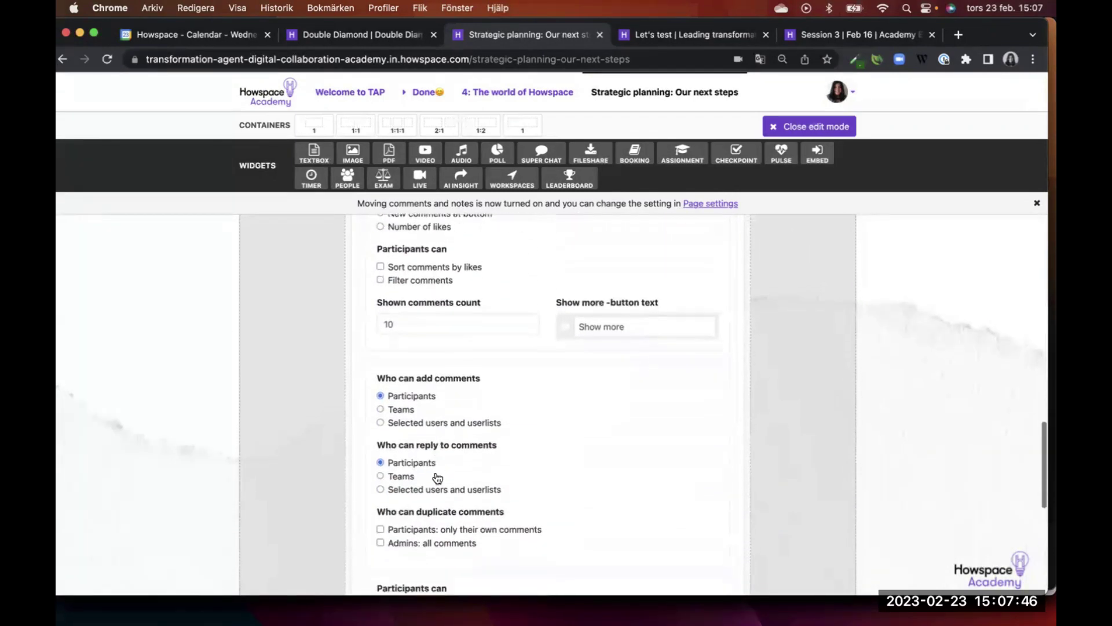
pyautogui.scroll(-2, 434, 471)
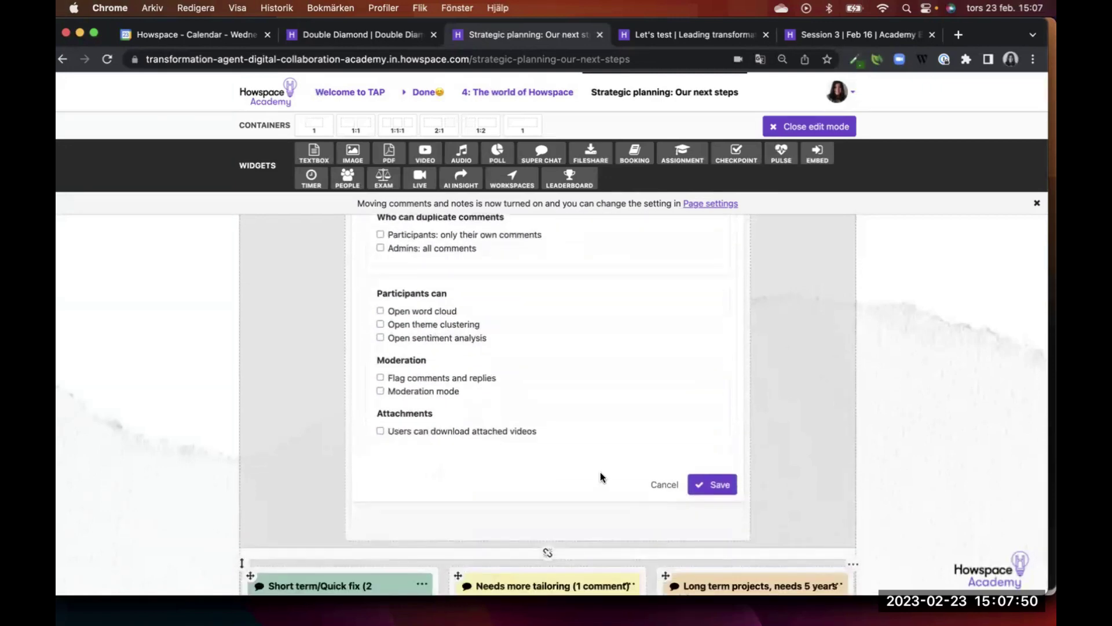
pyautogui.click(675, 487)
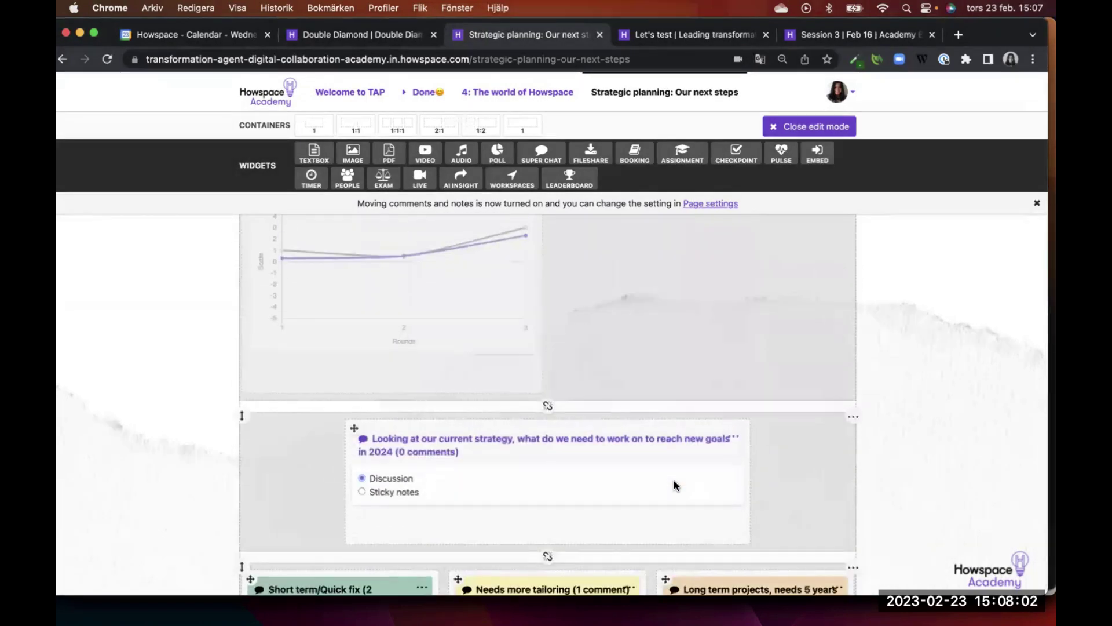
# Close the page's edit mode to return to the normal page view
pyautogui.scroll(-4, 674, 485)
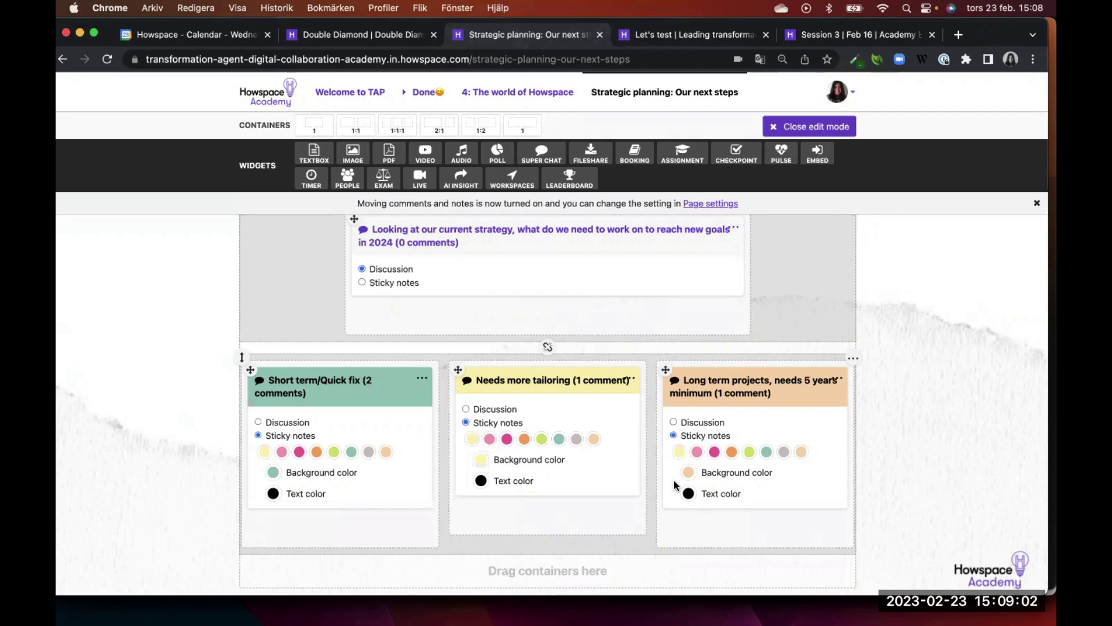
pyautogui.click(810, 126)
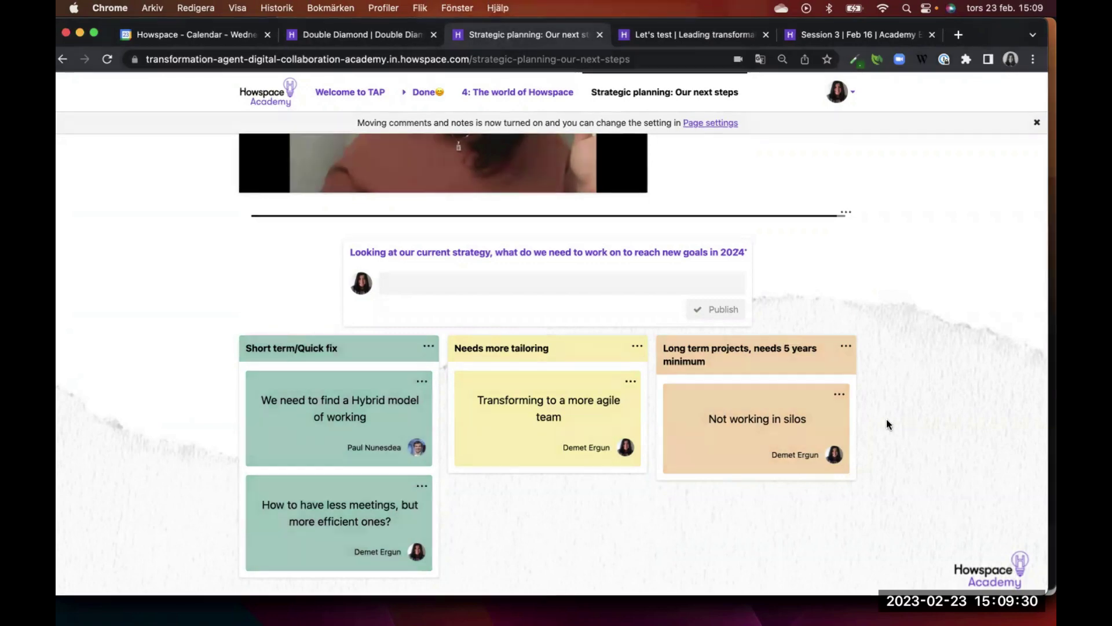
# Change the widget style of the "Short term/Quick fix" chat to Discussion and save it
pyautogui.click(428, 346)
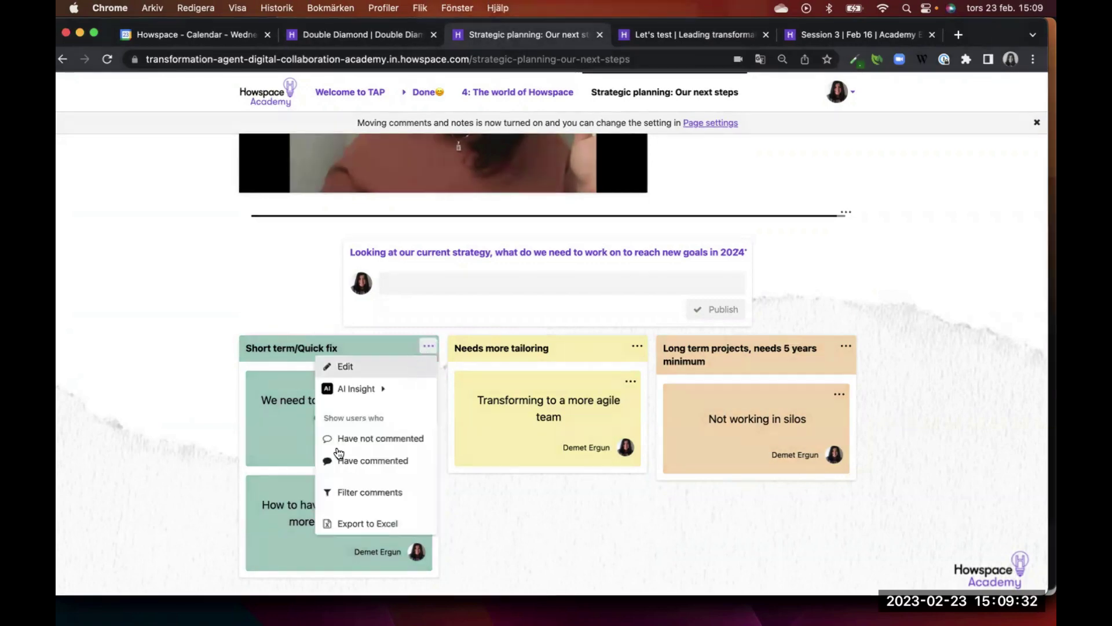
pyautogui.click(345, 366)
pyautogui.scroll(-1, 279, 522)
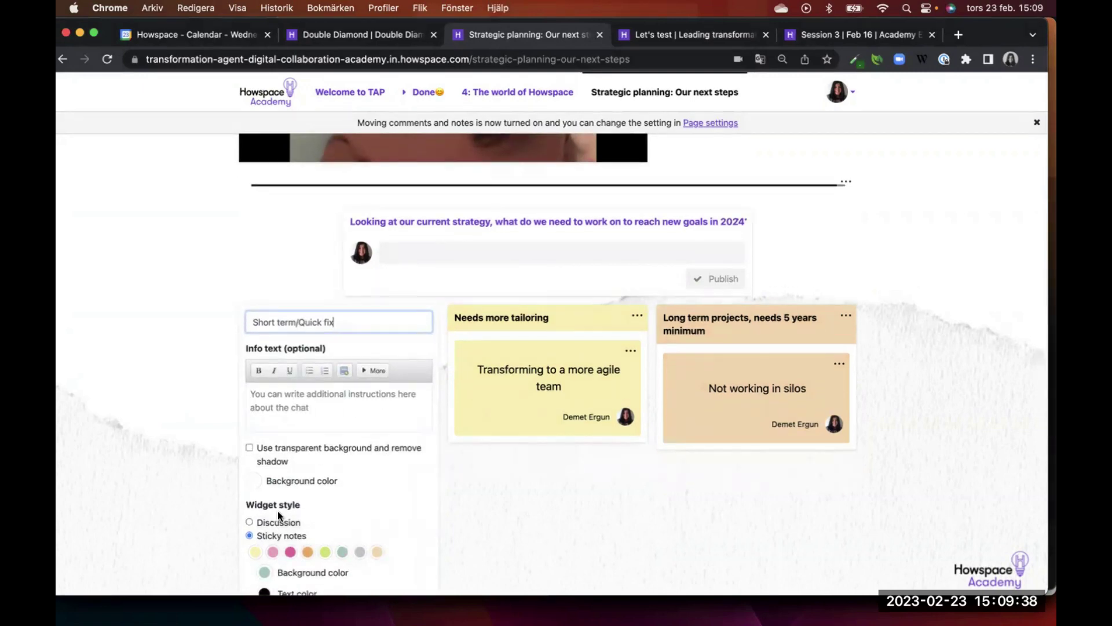
pyautogui.click(278, 522)
pyautogui.scroll(-5, 420, 531)
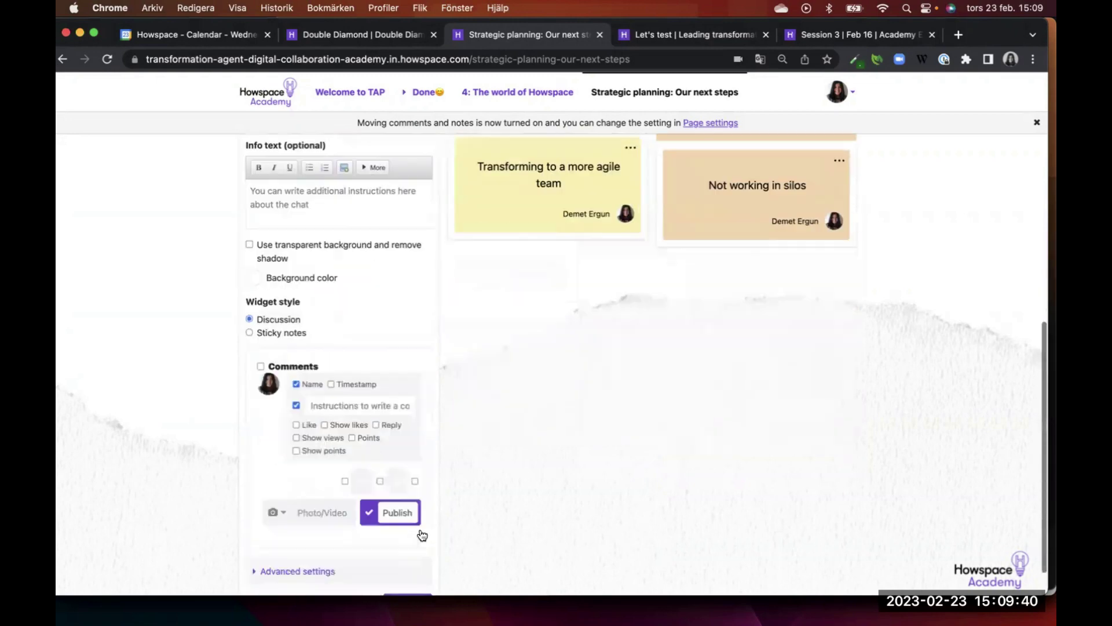
pyautogui.click(410, 557)
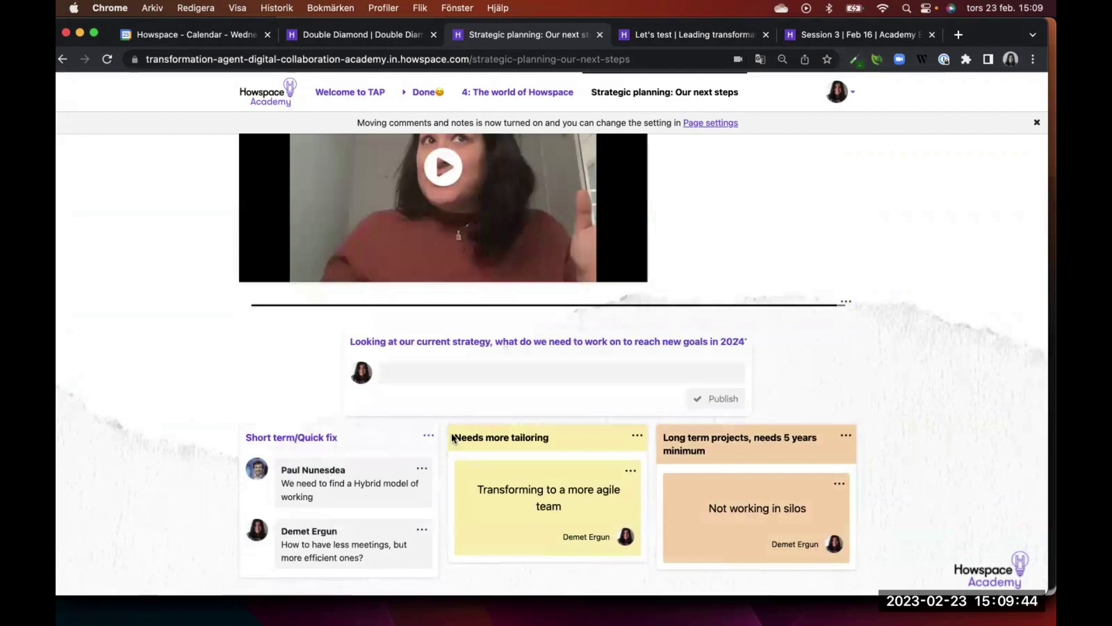
# Set the "Short term/Quick fix" chat's widget style to Sticky notes with the light pink colour and save it
pyautogui.click(427, 440)
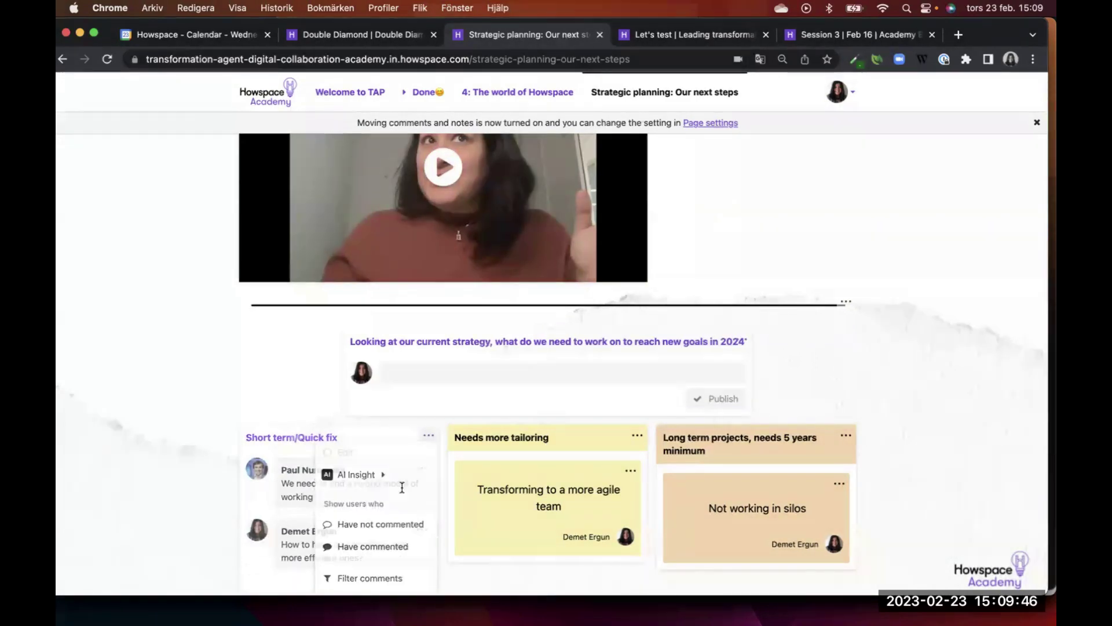
pyautogui.click(343, 452)
pyautogui.scroll(-5, 348, 423)
pyautogui.click(294, 333)
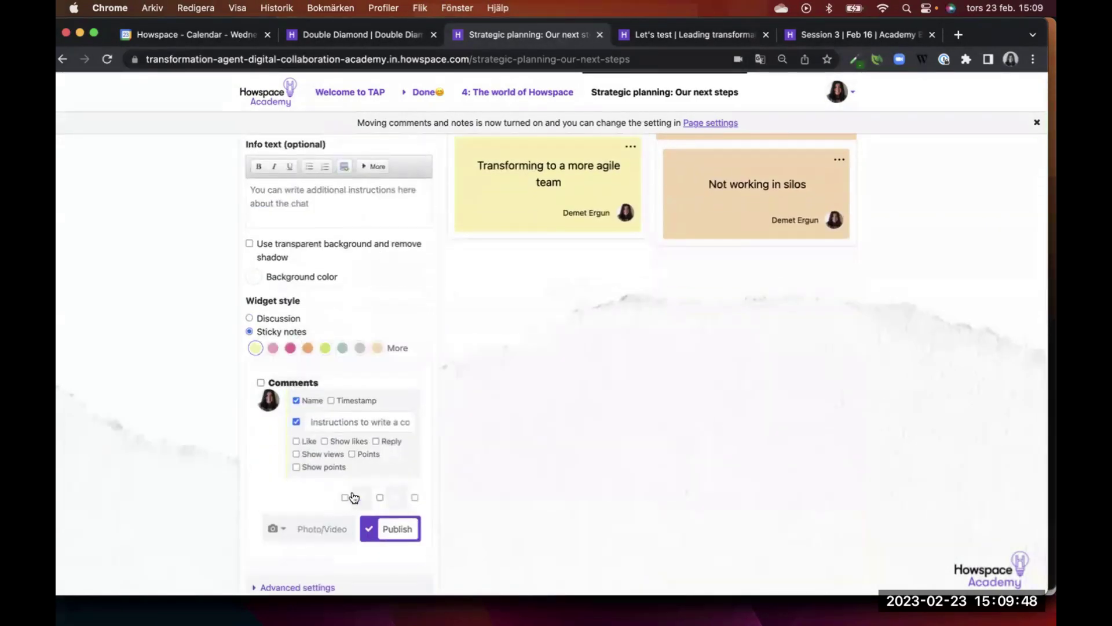
pyautogui.click(273, 347)
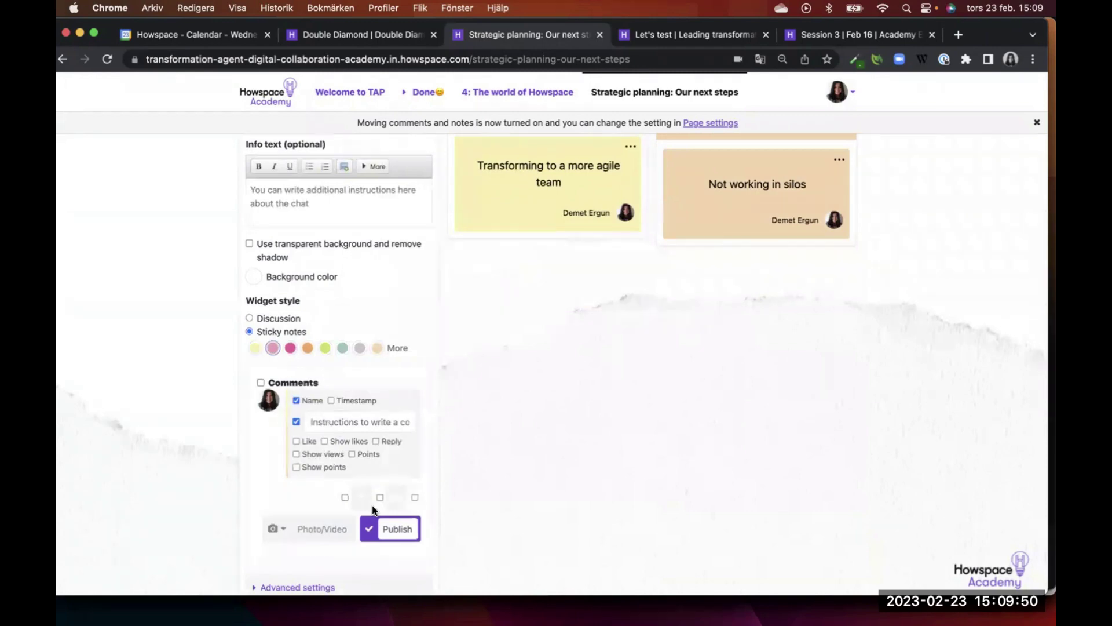
pyautogui.scroll(-2, 394, 545)
pyautogui.click(414, 561)
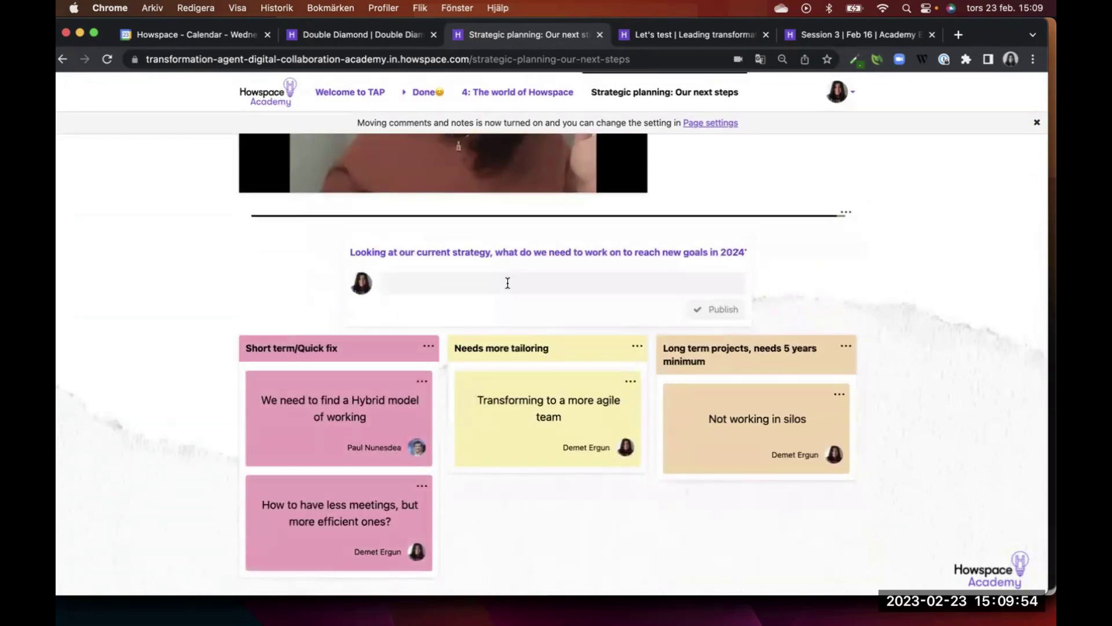
# Enable Comments in the "Short term/Quick fix" chat settings and save the chat
pyautogui.click(508, 283)
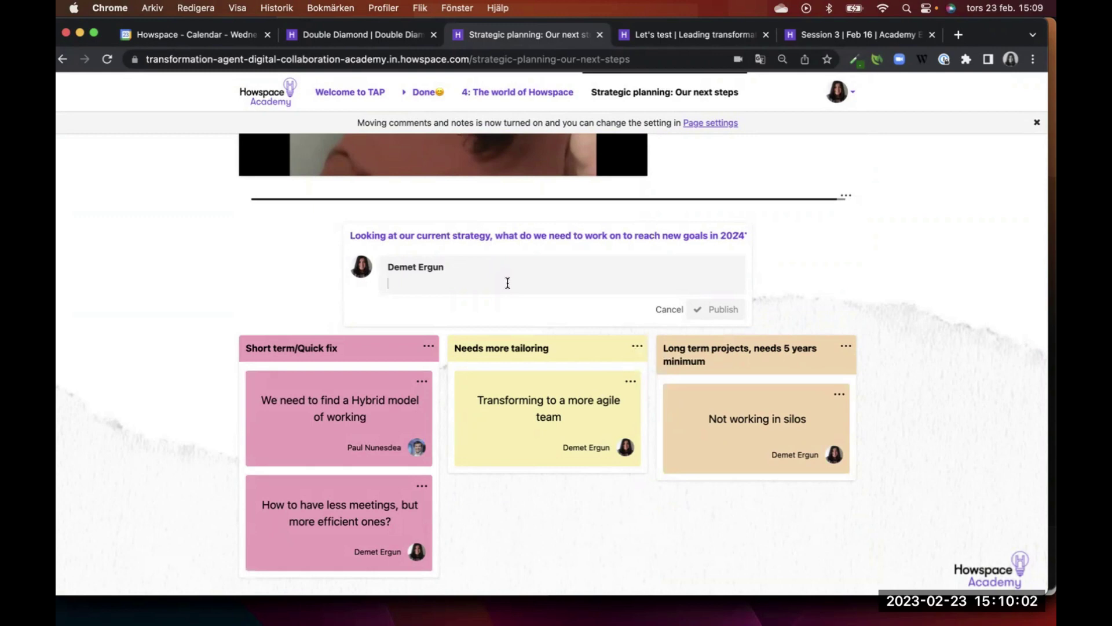
pyautogui.click(427, 346)
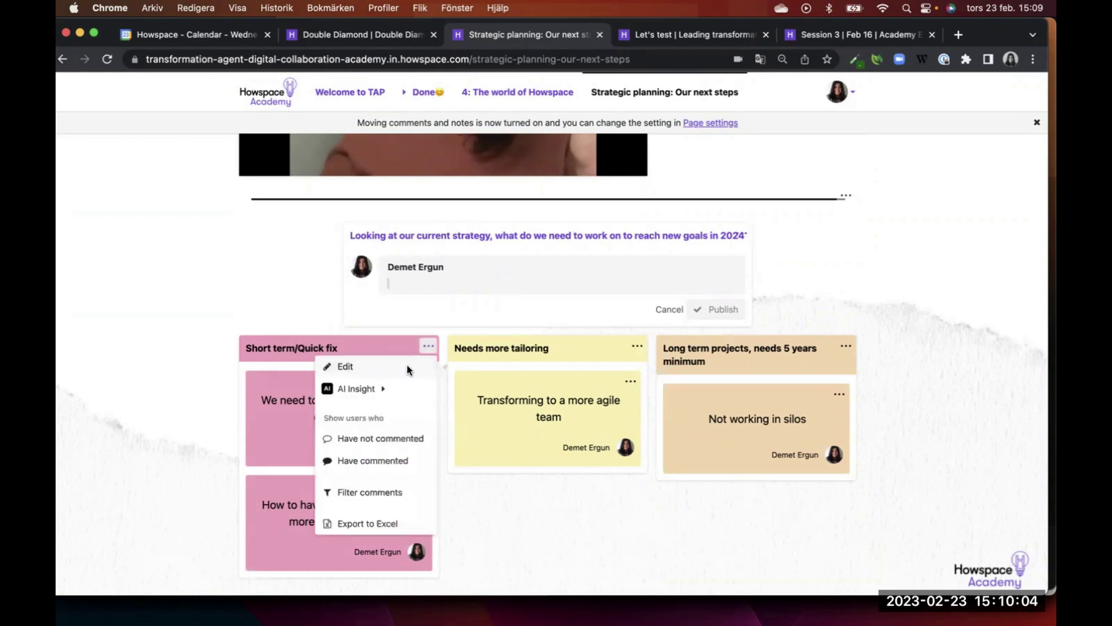
pyautogui.click(407, 366)
pyautogui.scroll(-5, 407, 369)
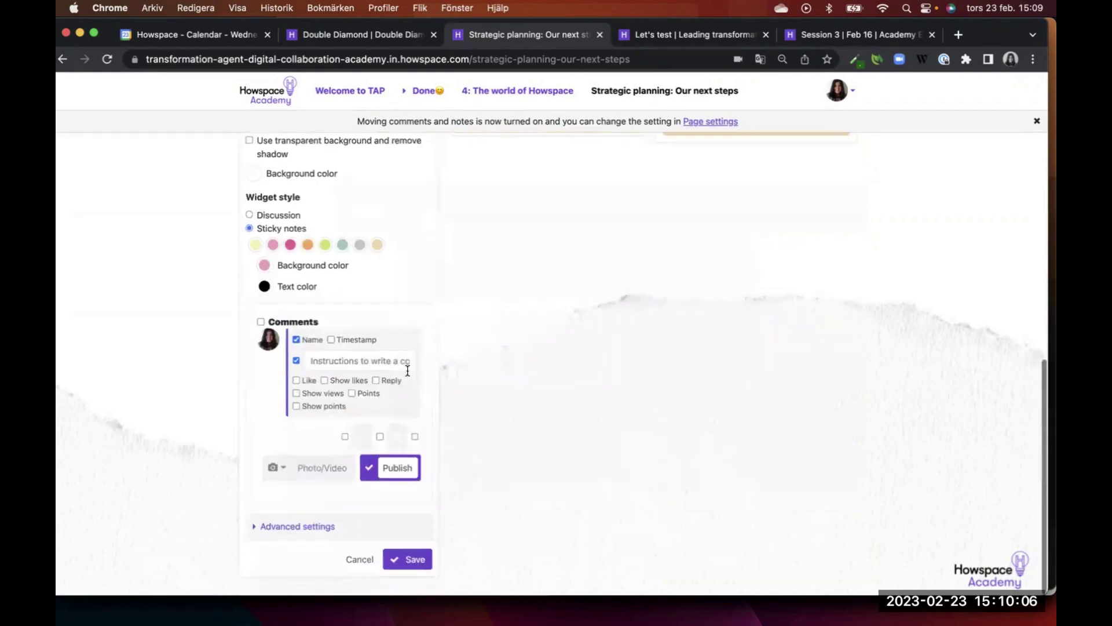
pyautogui.click(311, 326)
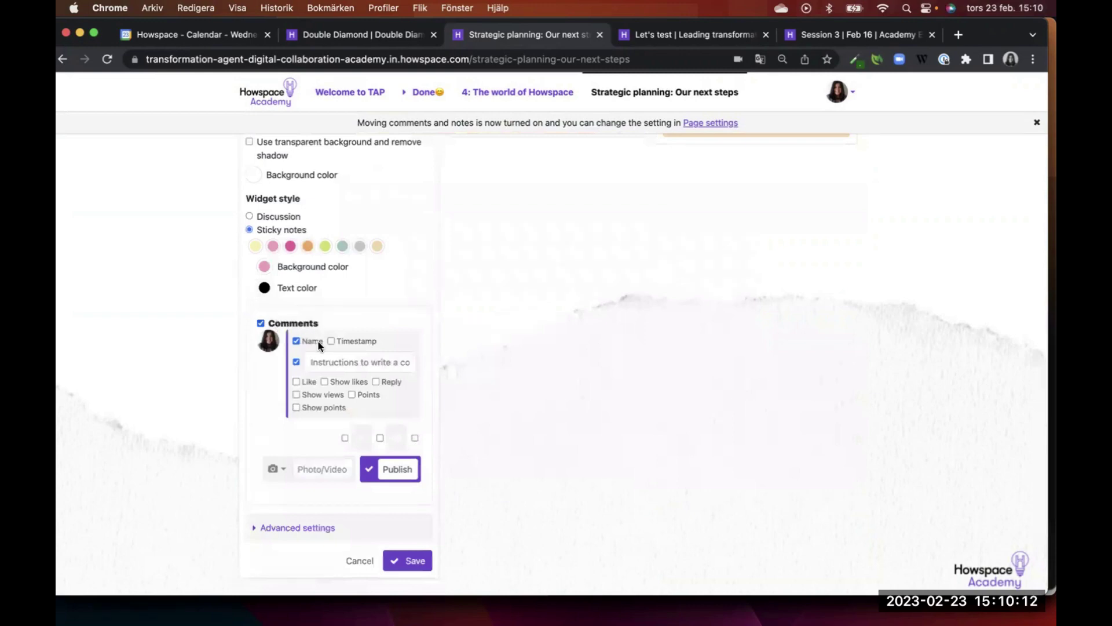
pyautogui.click(373, 371)
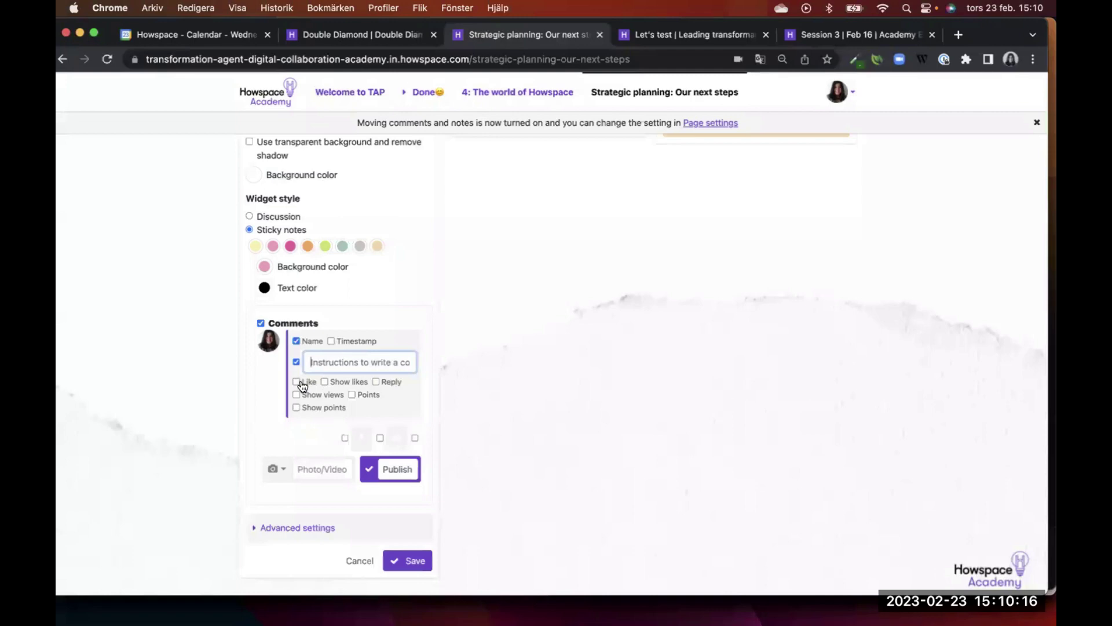
pyautogui.click(414, 559)
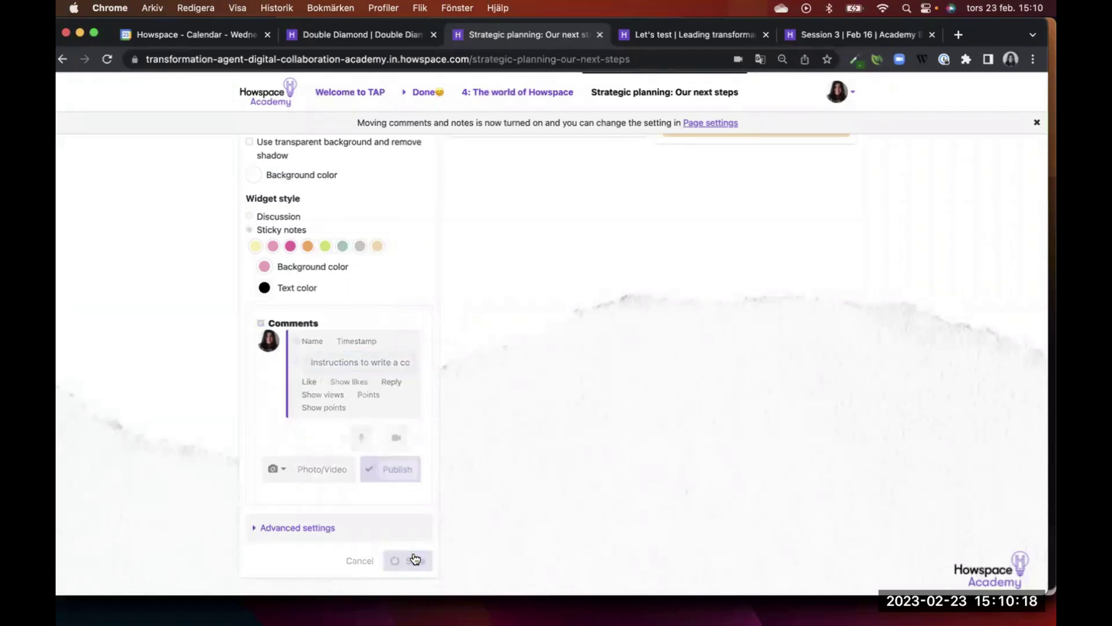
# Publish the comment "Having a closer collaboration between teams" in the "Short term/Quick fix" chat
pyautogui.click(348, 316)
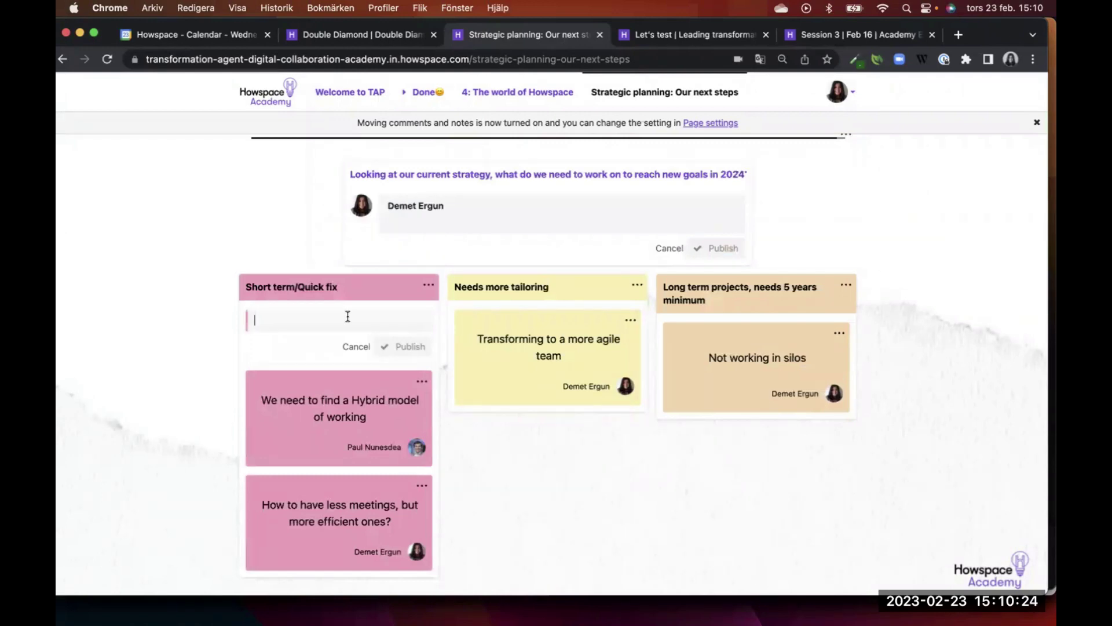
pyautogui.write('Having a closer colal')
pyautogui.press('BackSpace')
pyautogui.press('BackSpace')
pyautogui.write('laboration')
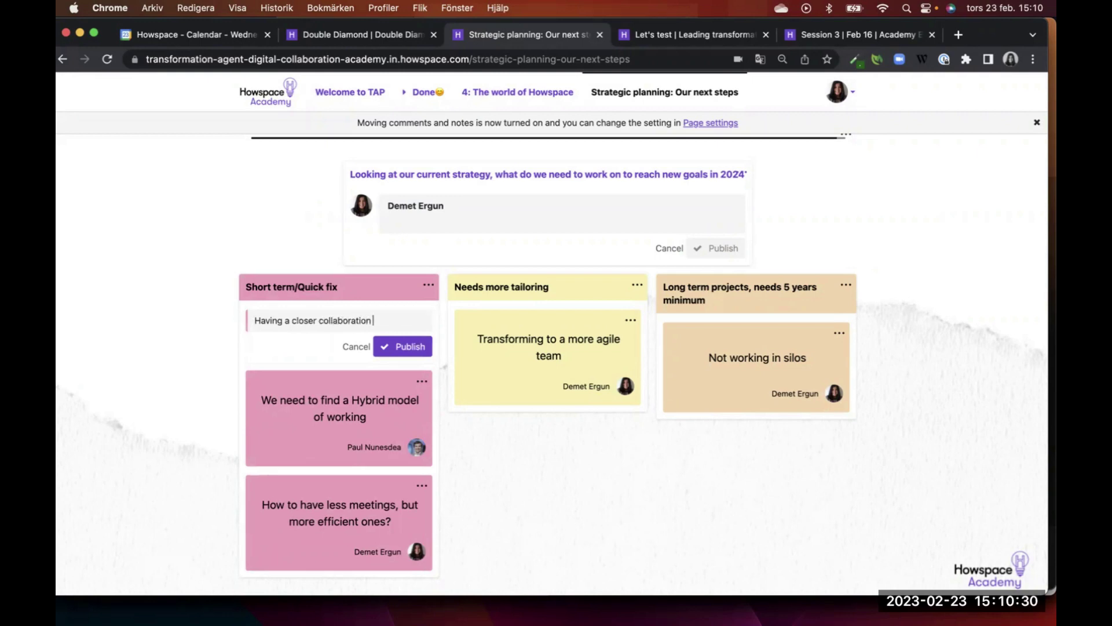
pyautogui.write(' between teams')
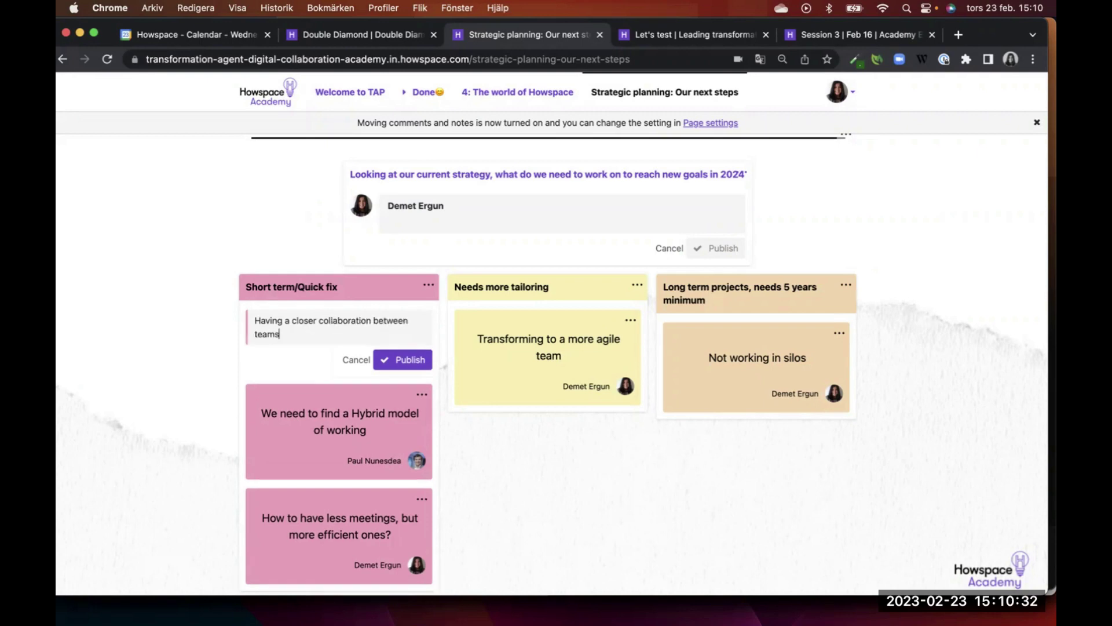
pyautogui.click(396, 354)
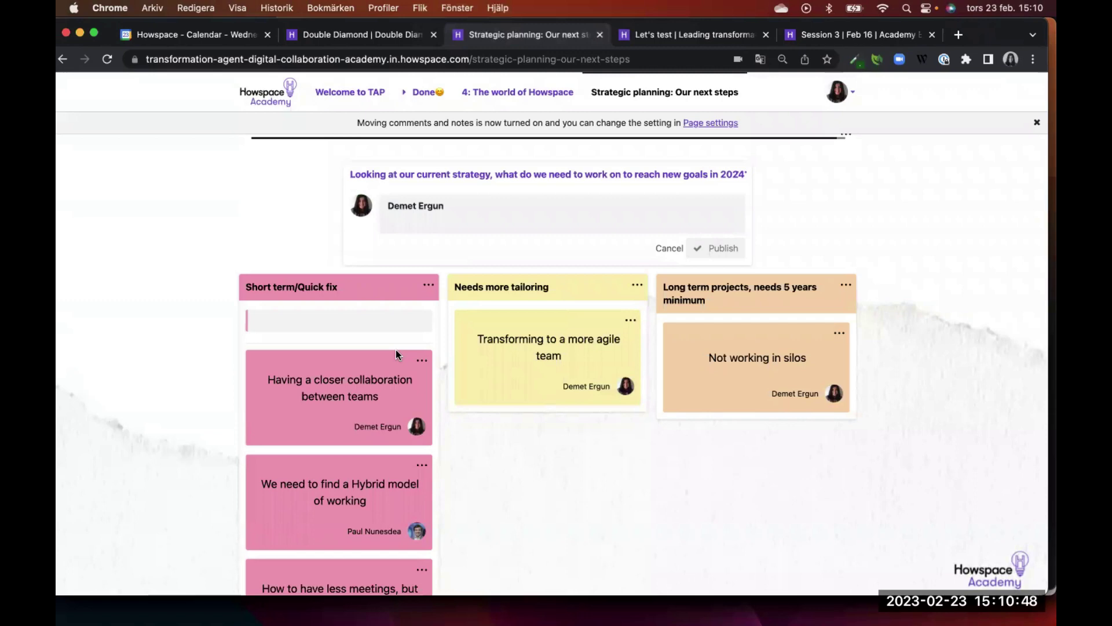
# Enable Reply and turn off Comments in the "Short term/Quick fix" chat settings, and save the chat
pyautogui.click(429, 289)
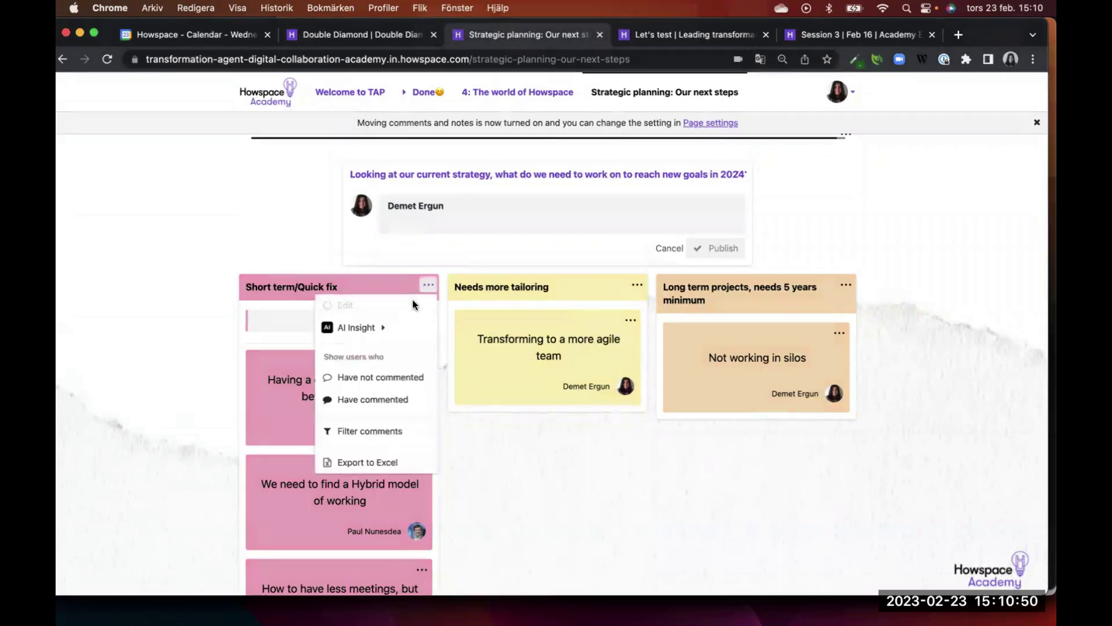
pyautogui.click(412, 301)
pyautogui.scroll(-5, 326, 452)
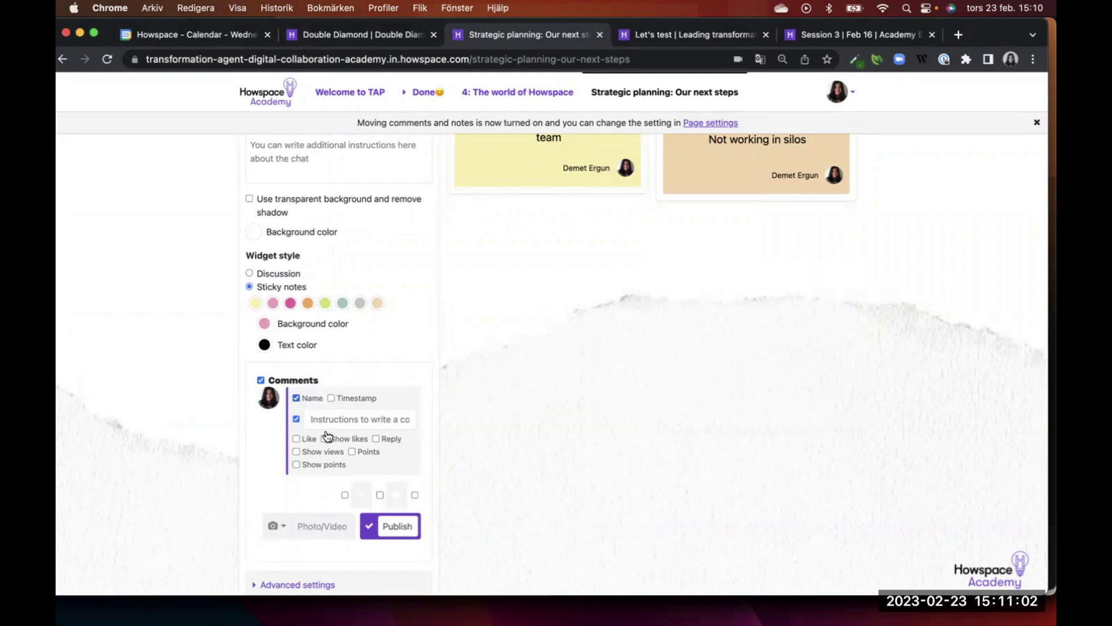
pyautogui.click(391, 440)
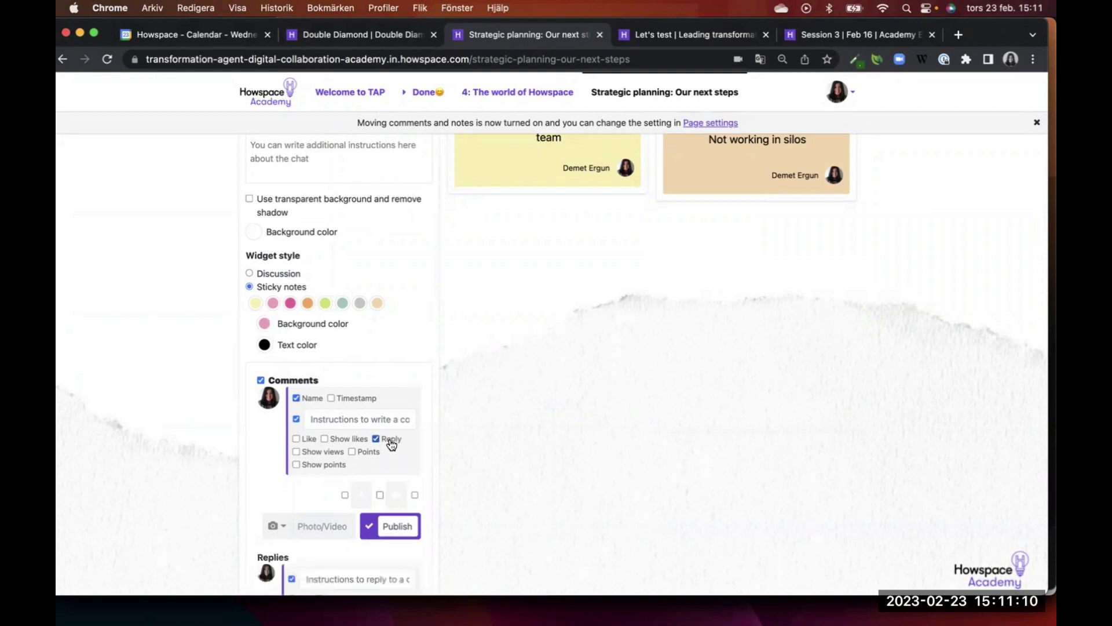
pyautogui.scroll(-3, 385, 504)
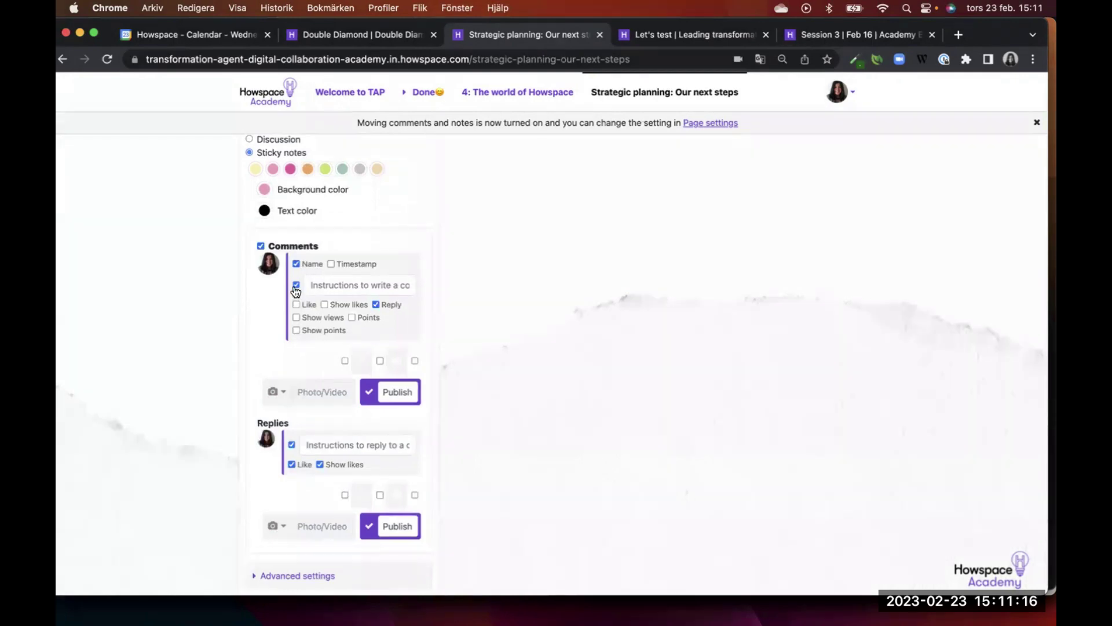
pyautogui.click(299, 244)
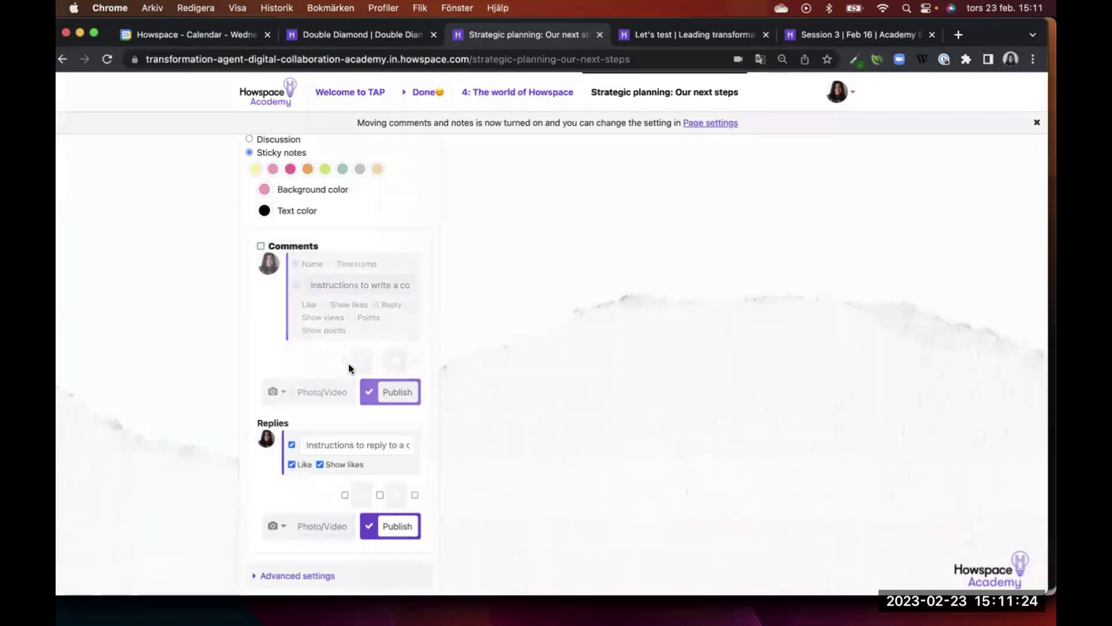
pyautogui.scroll(-2, 349, 363)
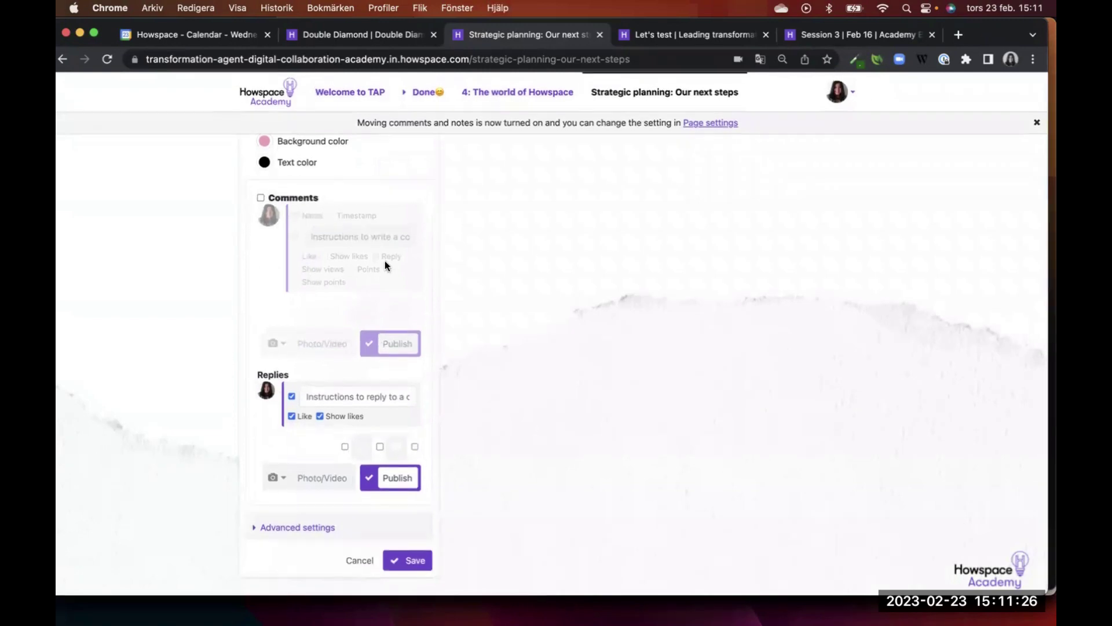
pyautogui.click(404, 560)
pyautogui.scroll(-5, 381, 418)
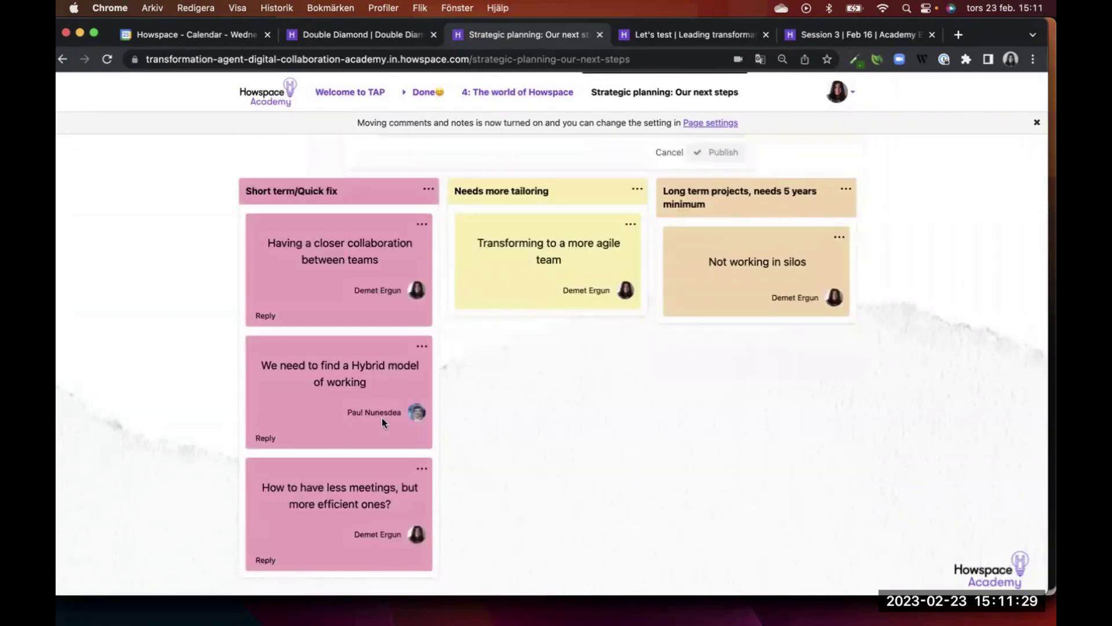
# Publish the reply "Interesting, how would this work?" on the "We need to find a Hybrid model of working" note
pyautogui.click(261, 441)
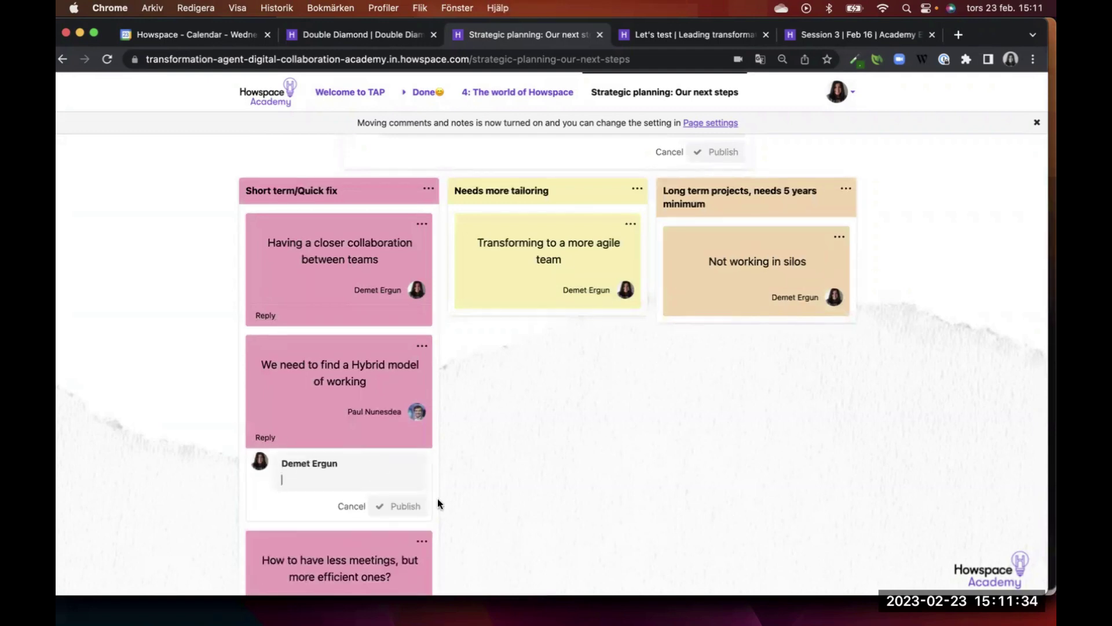
pyautogui.write('Interesting')
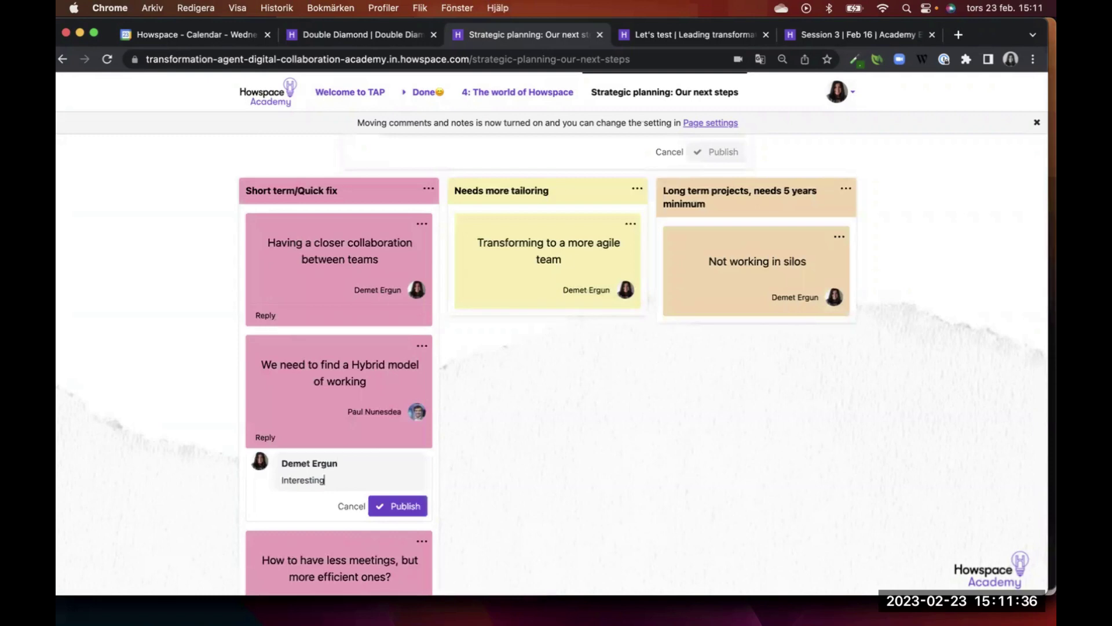
pyautogui.write(', how would this work?')
pyautogui.click(406, 504)
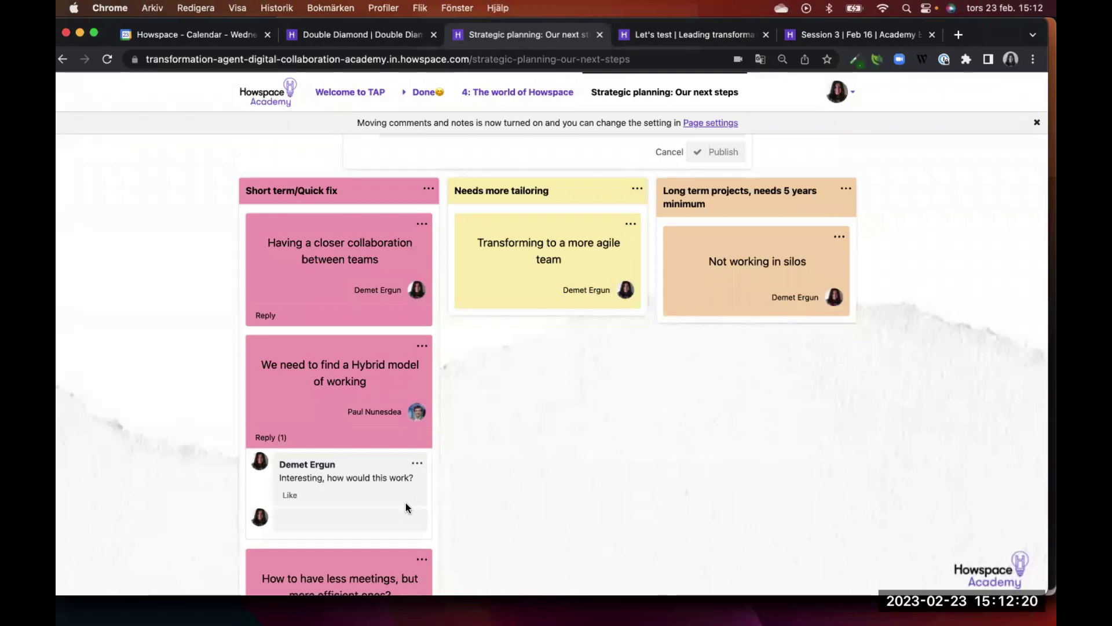
# Turn on edit mode and add an empty three-column 1:1:1 container above the strategy question chat
pyautogui.click(838, 92)
pyautogui.click(692, 211)
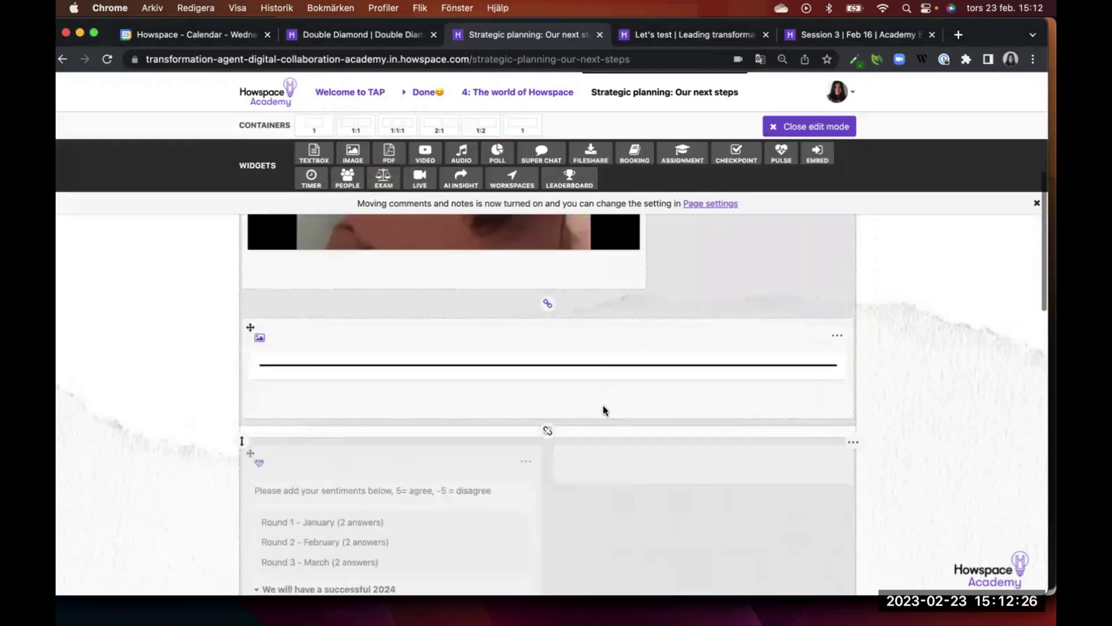
pyautogui.scroll(-15, 603, 405)
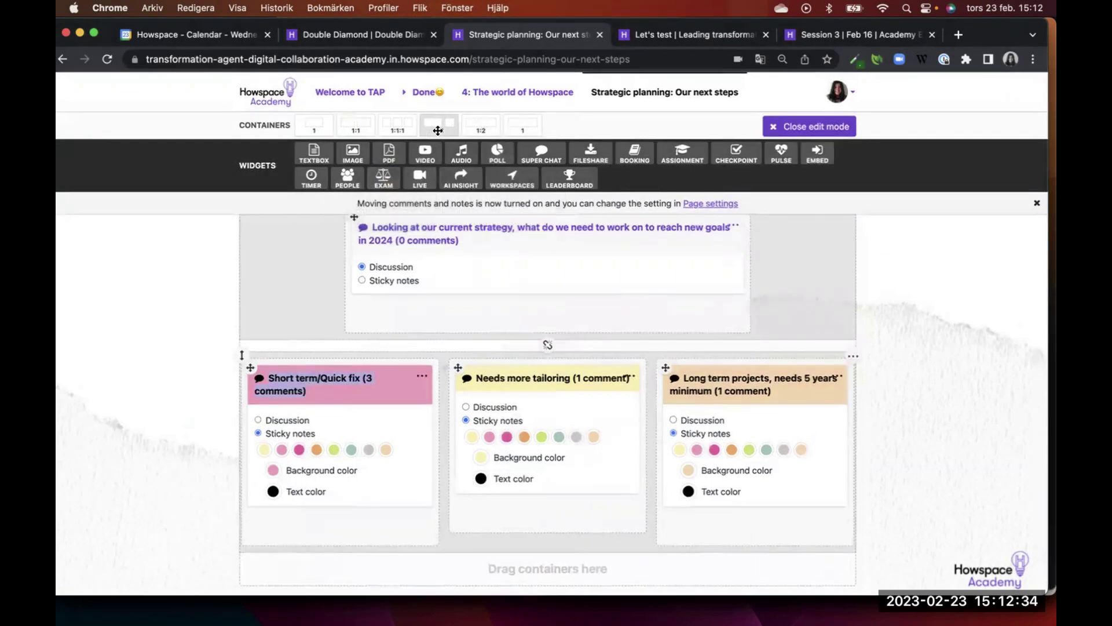
pyautogui.moveTo(308, 326); pyautogui.dragTo(276, 397)
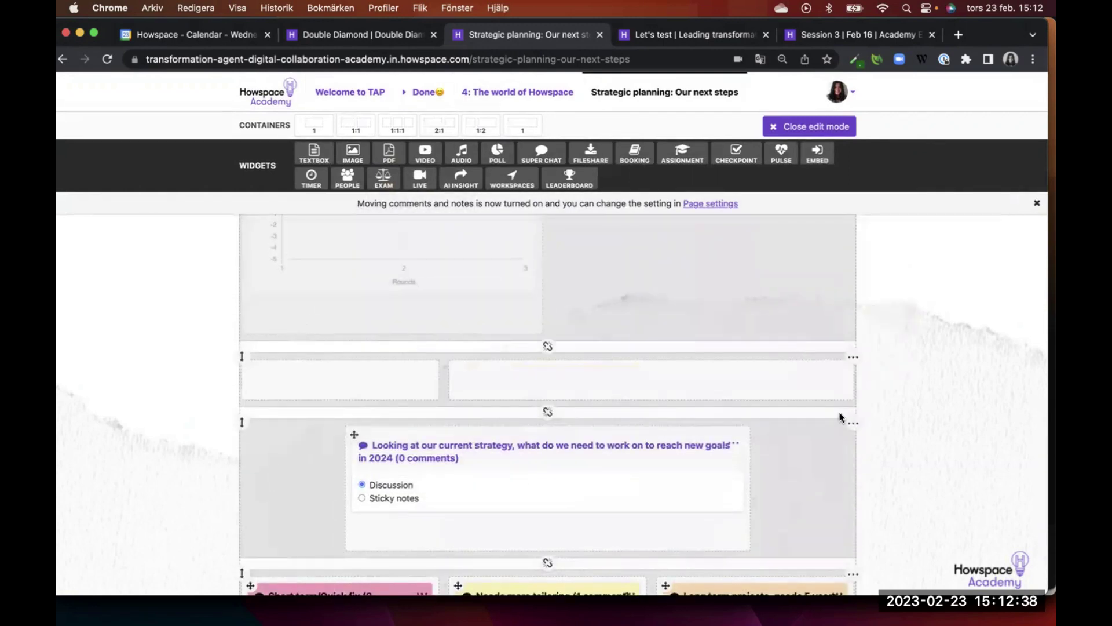
pyautogui.click(853, 357)
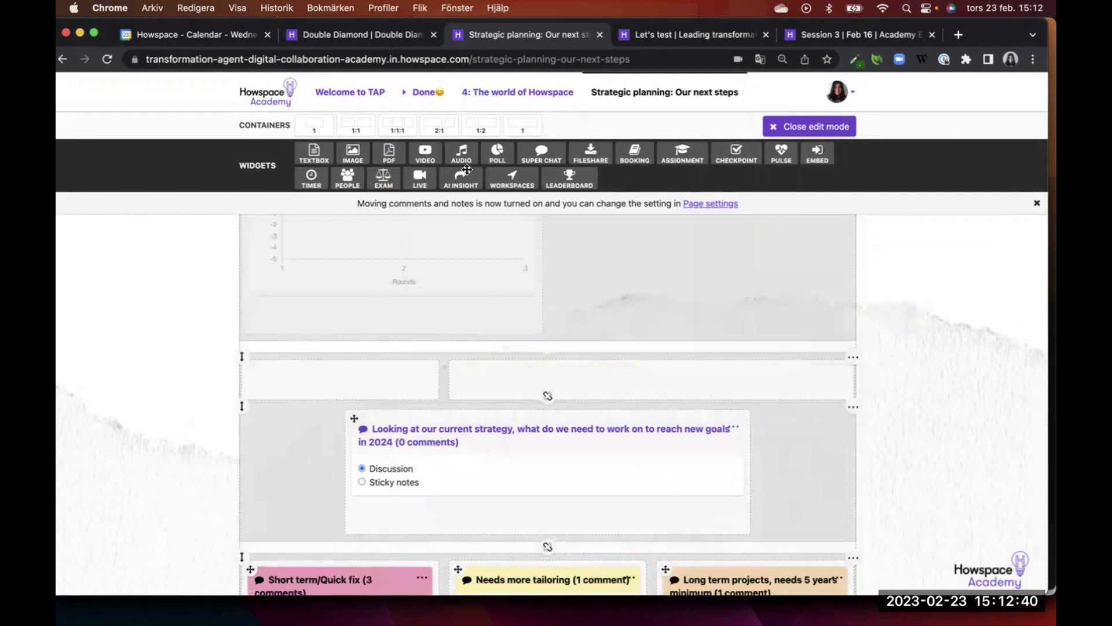
pyautogui.moveTo(398, 123); pyautogui.dragTo(320, 377)
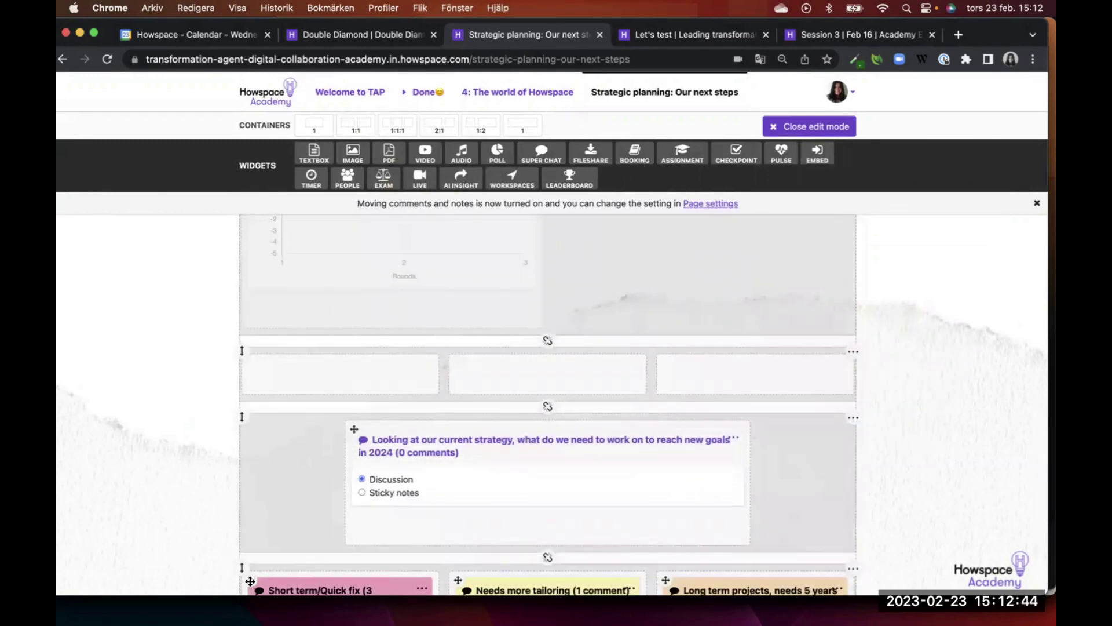
# Move the "Short term/Quick fix" chat to the new container's middle column and place a theme clustering of it in the third column
pyautogui.moveTo(249, 581); pyautogui.dragTo(513, 317)
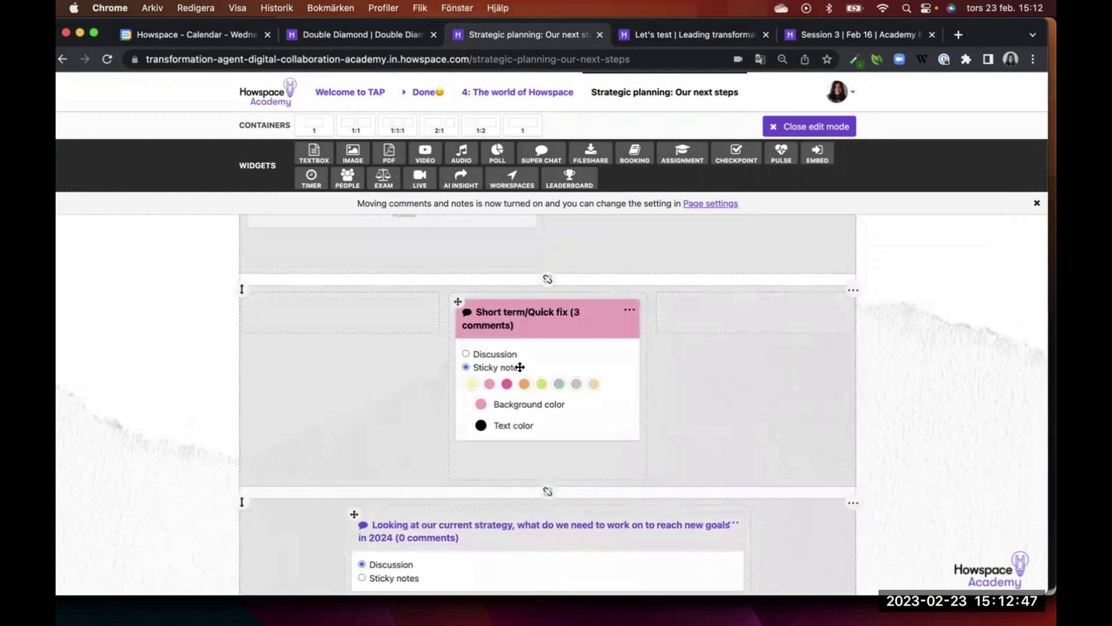
pyautogui.click(631, 313)
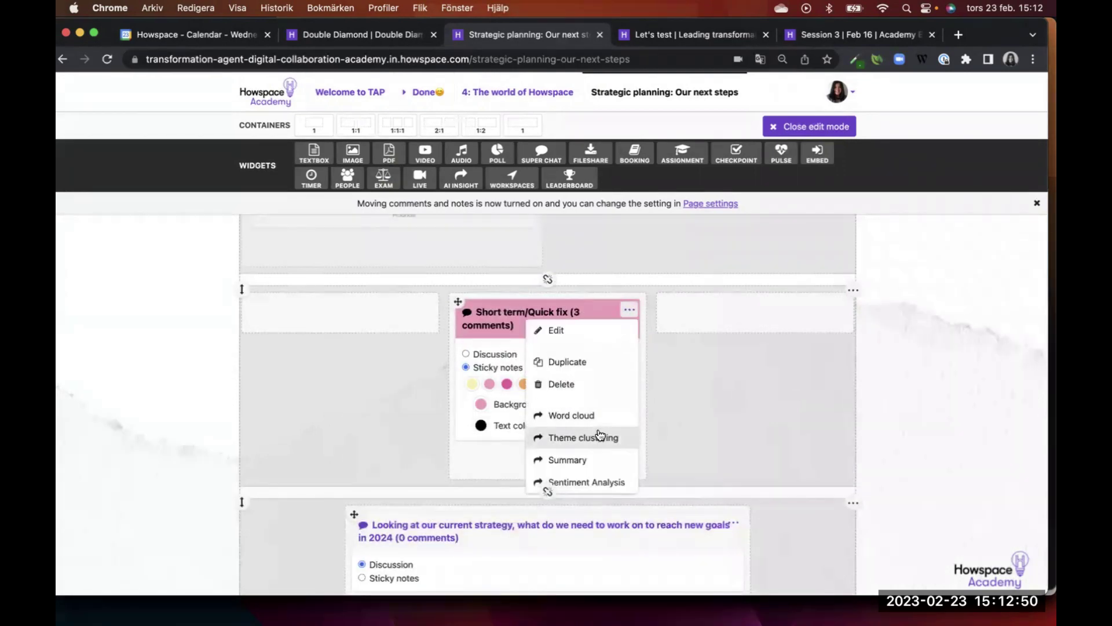
pyautogui.click(561, 437)
pyautogui.moveTo(458, 450); pyautogui.dragTo(725, 328)
# Save the third-column theme cluster with the scope "Include only comments", the Default algorithm and 4 themes to find
pyautogui.scroll(-5, 716, 439)
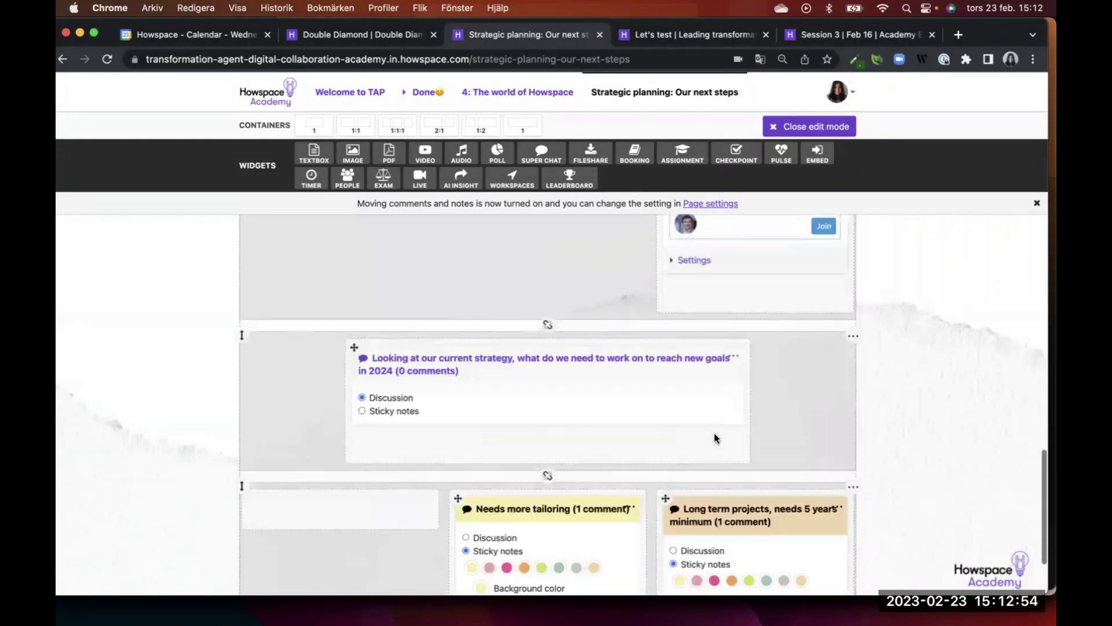
pyautogui.scroll(3, 707, 371)
pyautogui.click(694, 268)
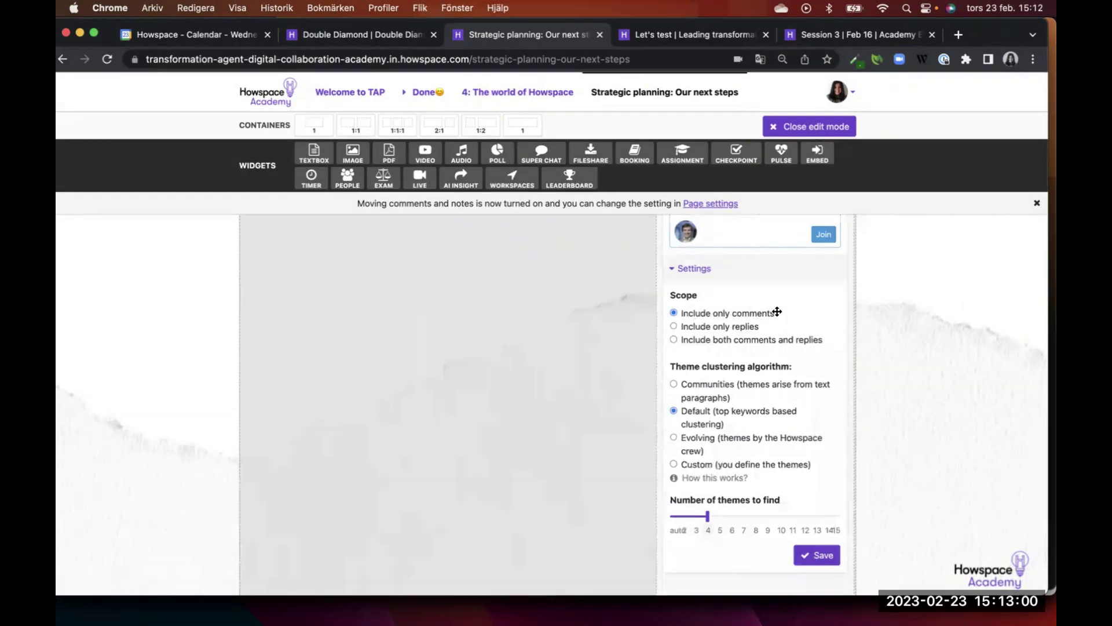
pyautogui.scroll(-3, 805, 440)
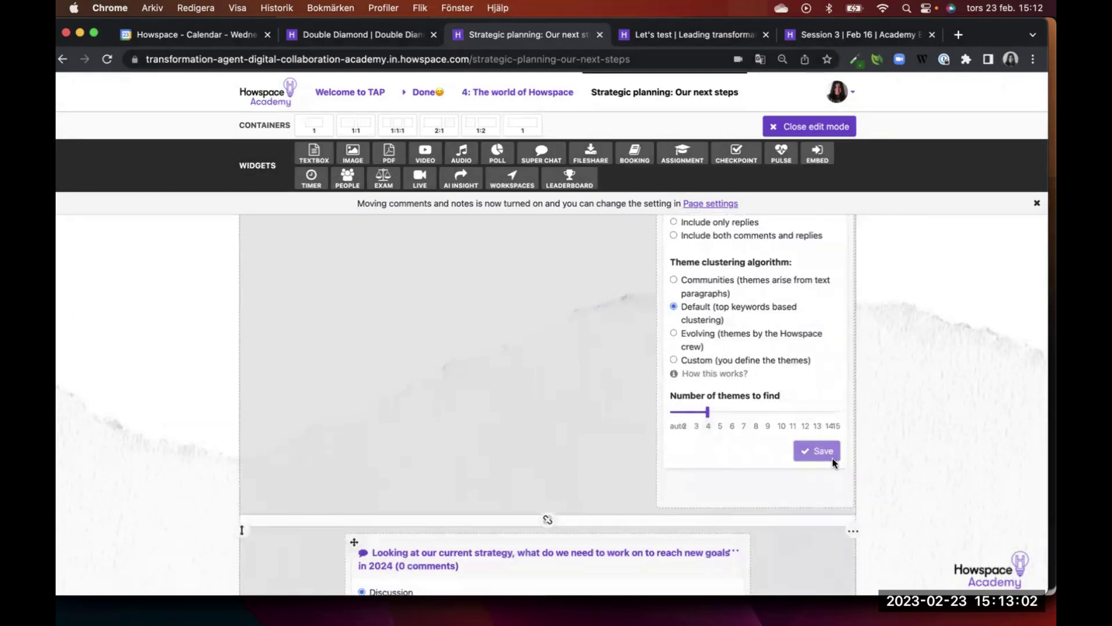
pyautogui.click(822, 452)
pyautogui.scroll(5, 833, 463)
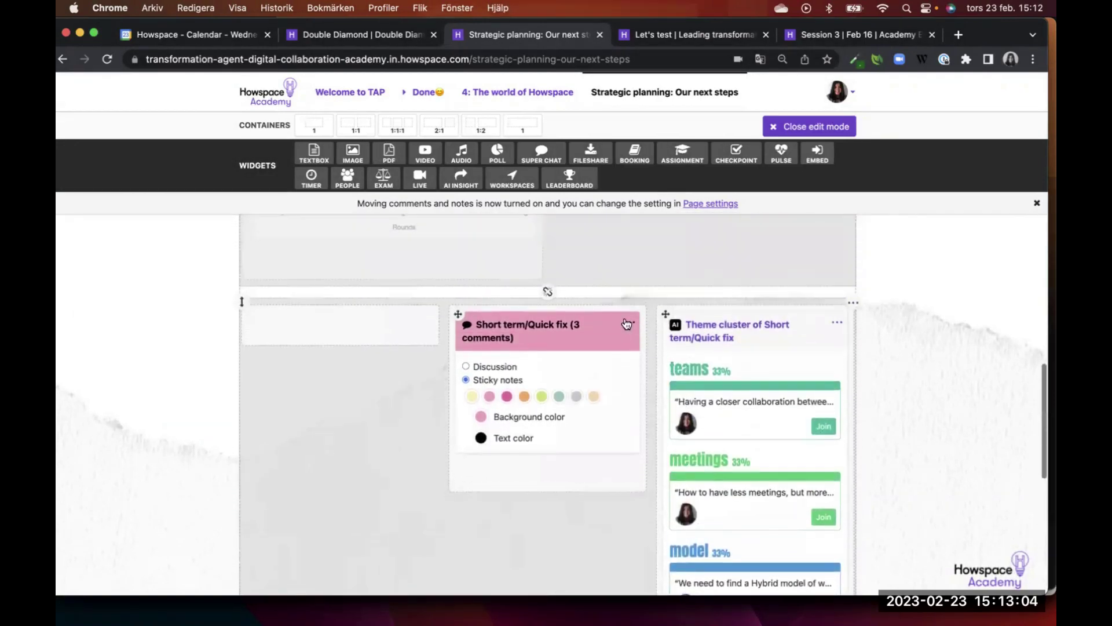
# Create a second theme clustering of the "Short term/Quick fix" chat and move it to the container's first column
pyautogui.click(629, 322)
pyautogui.click(583, 447)
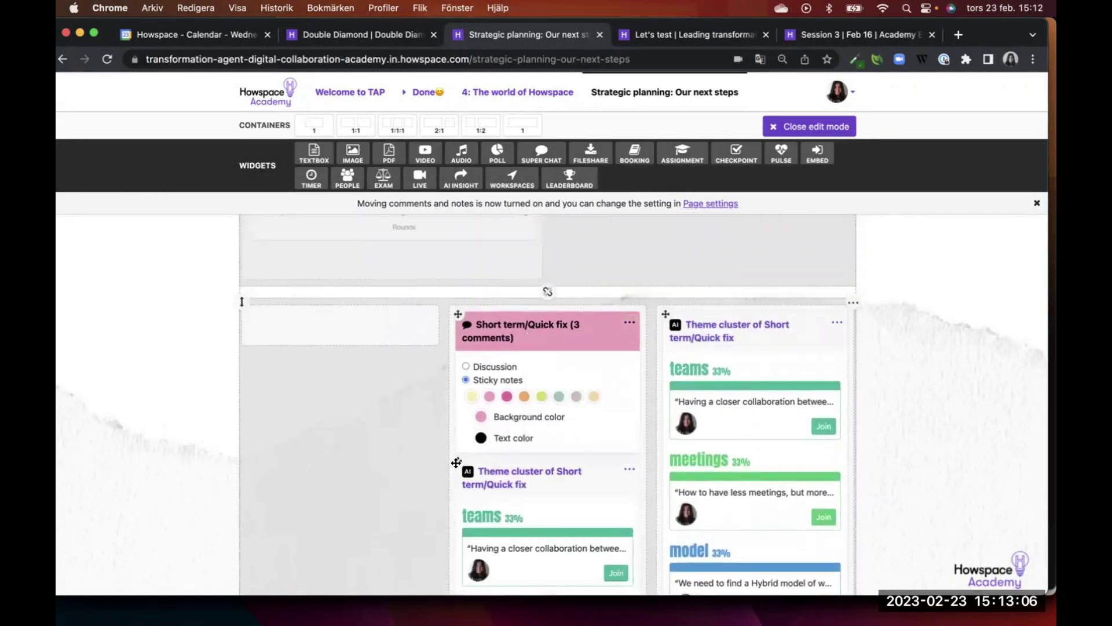
pyautogui.moveTo(387, 347); pyautogui.dragTo(376, 348)
# Set the first-column theme cluster's scope to "Include both comments and replies" and save it
pyautogui.scroll(-5, 348, 463)
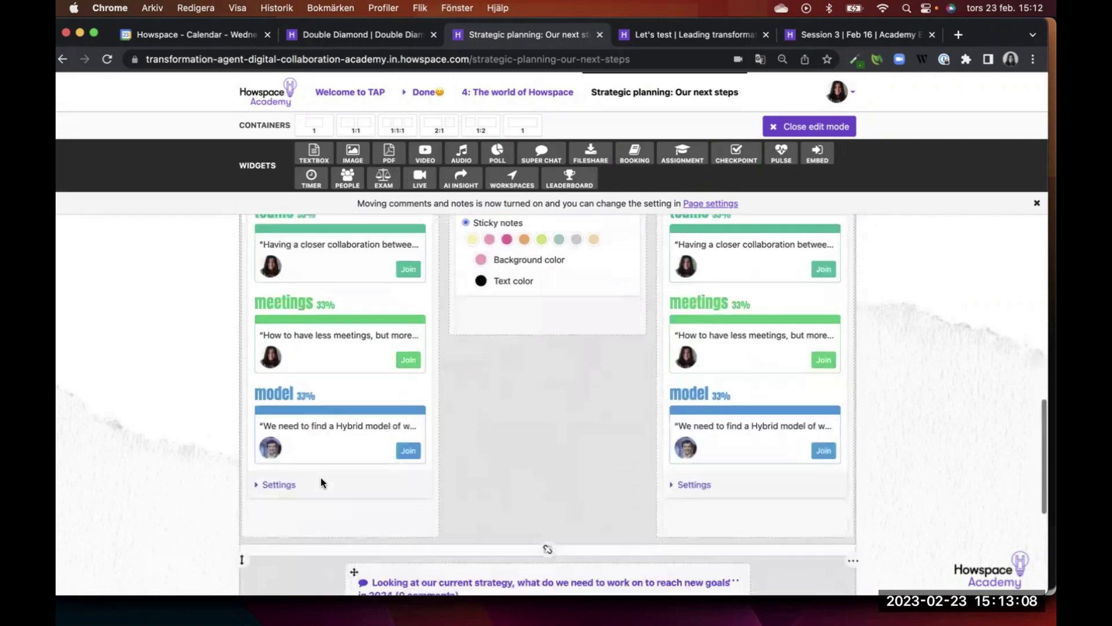
pyautogui.click(297, 413)
pyautogui.scroll(-1, 325, 475)
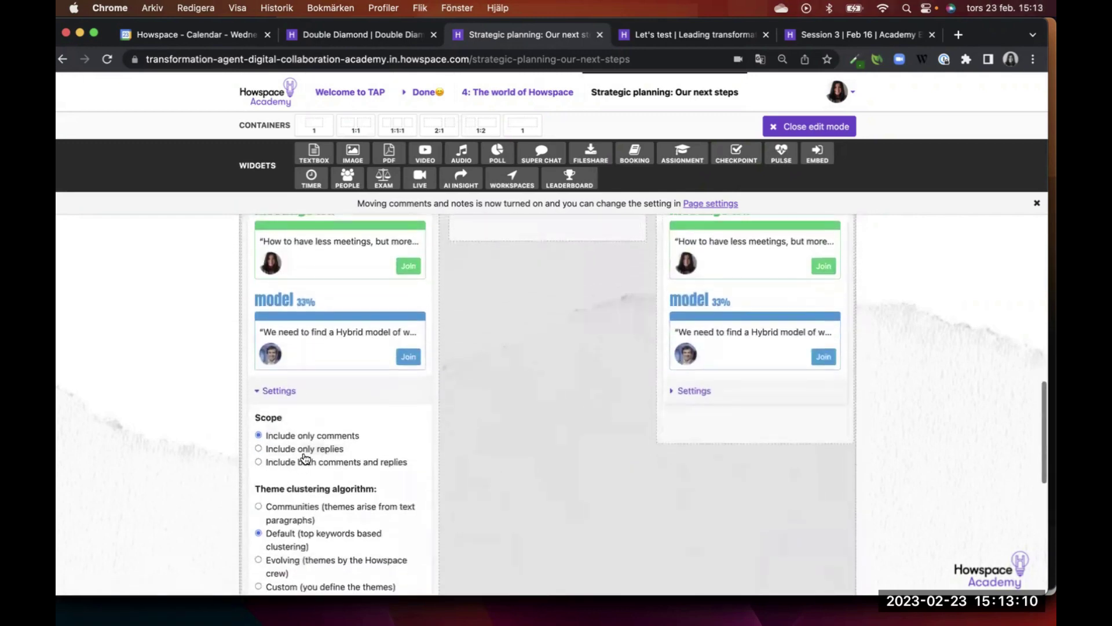
pyautogui.scroll(-5, 362, 496)
pyautogui.click(405, 422)
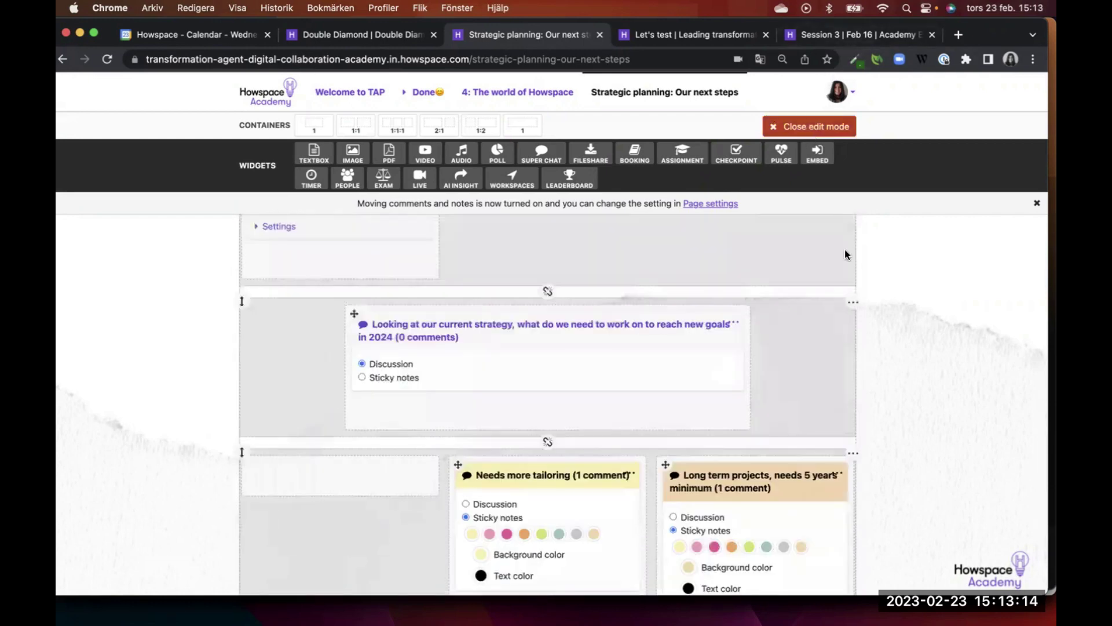
# Hide the strategy question container and the container with the other two sticky-note chats, and close edit mode
pyautogui.click(854, 302)
pyautogui.click(802, 320)
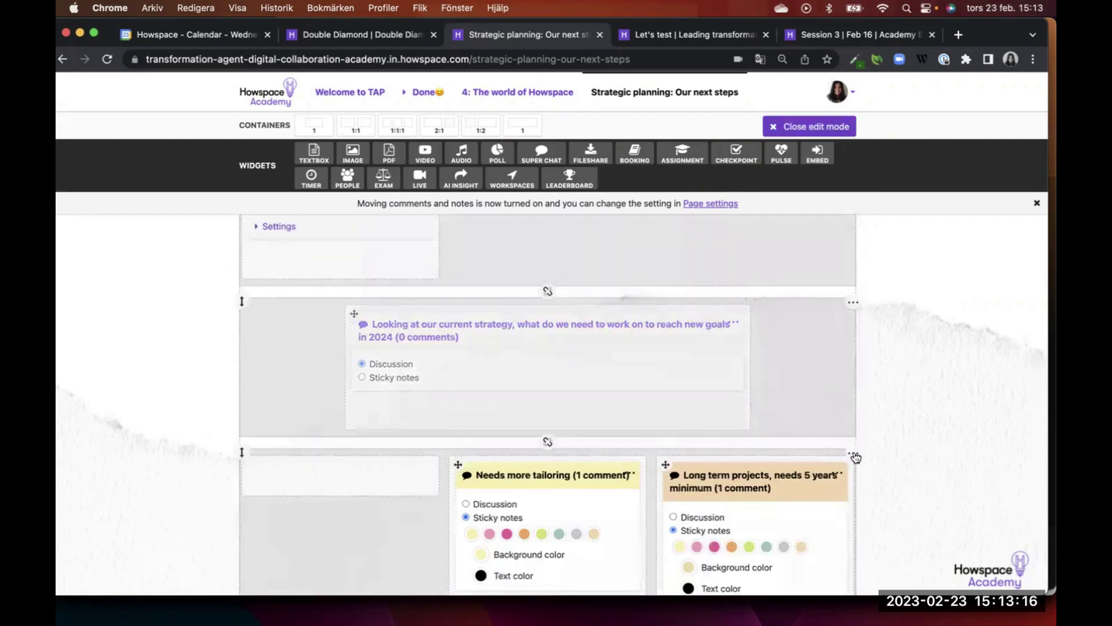
pyautogui.click(853, 453)
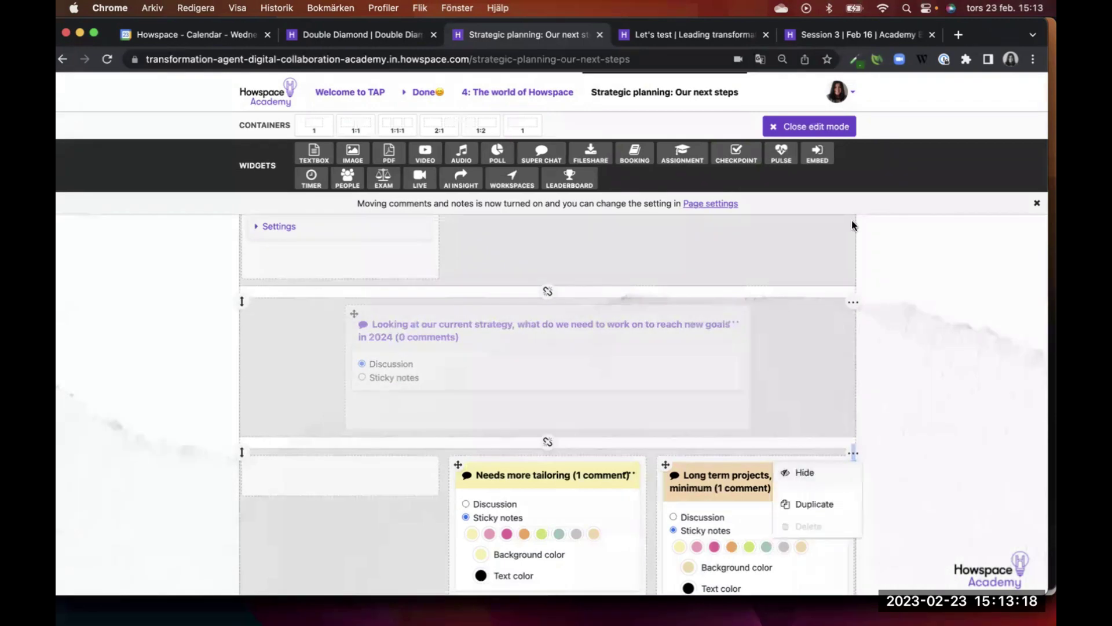
pyautogui.click(802, 472)
pyautogui.click(833, 119)
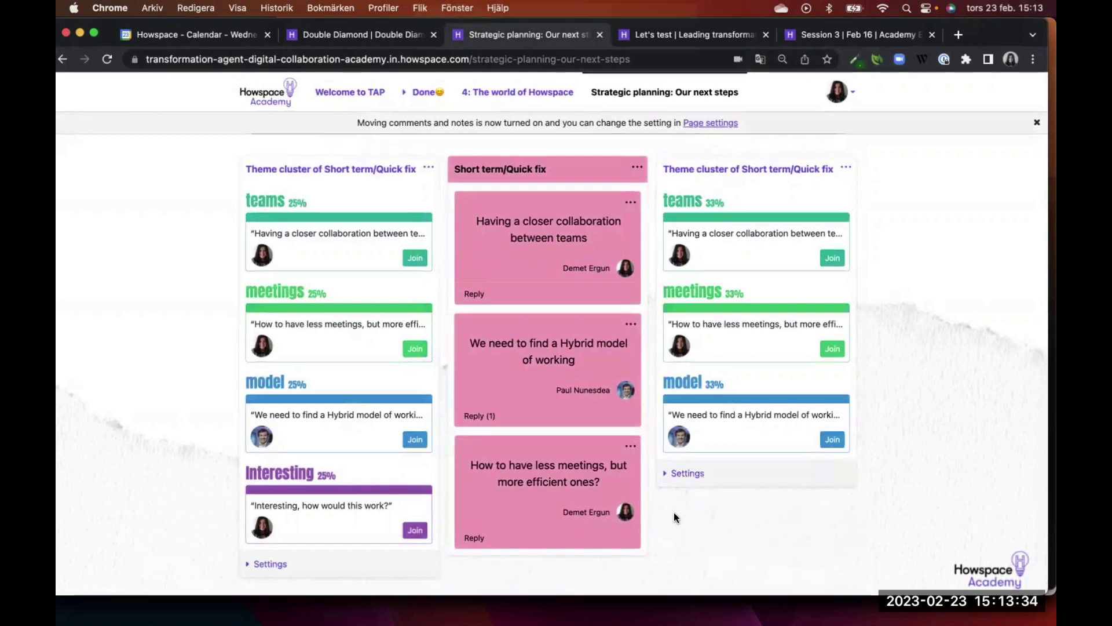
# Set the first-column theme cluster's scope to "Include only replies" and save the setting
pyautogui.click(269, 565)
pyautogui.scroll(-5, 267, 567)
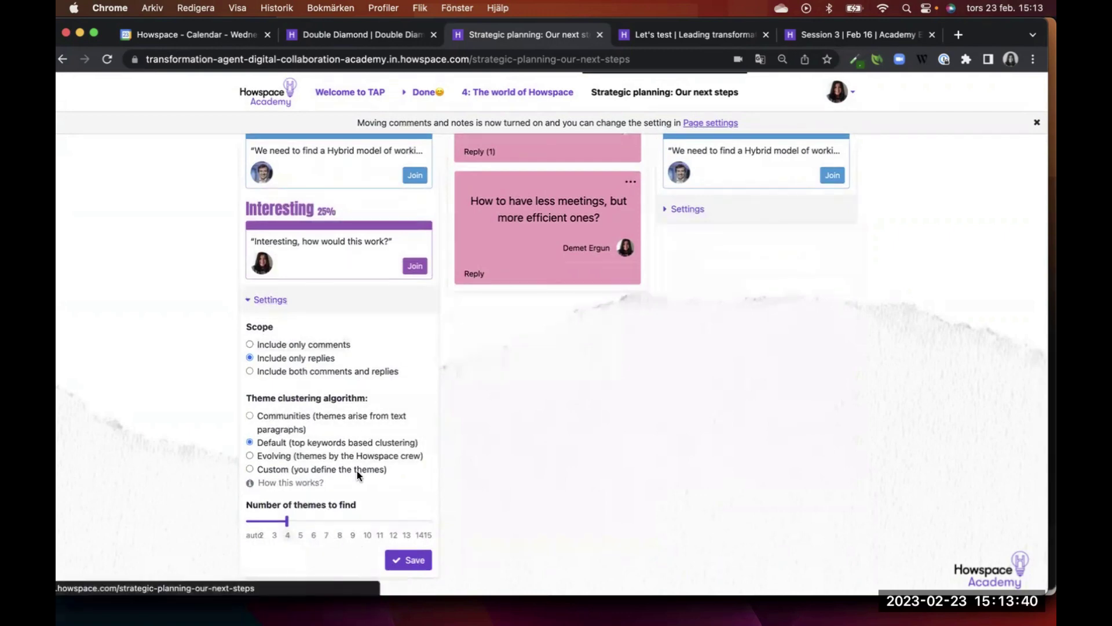
pyautogui.click(422, 560)
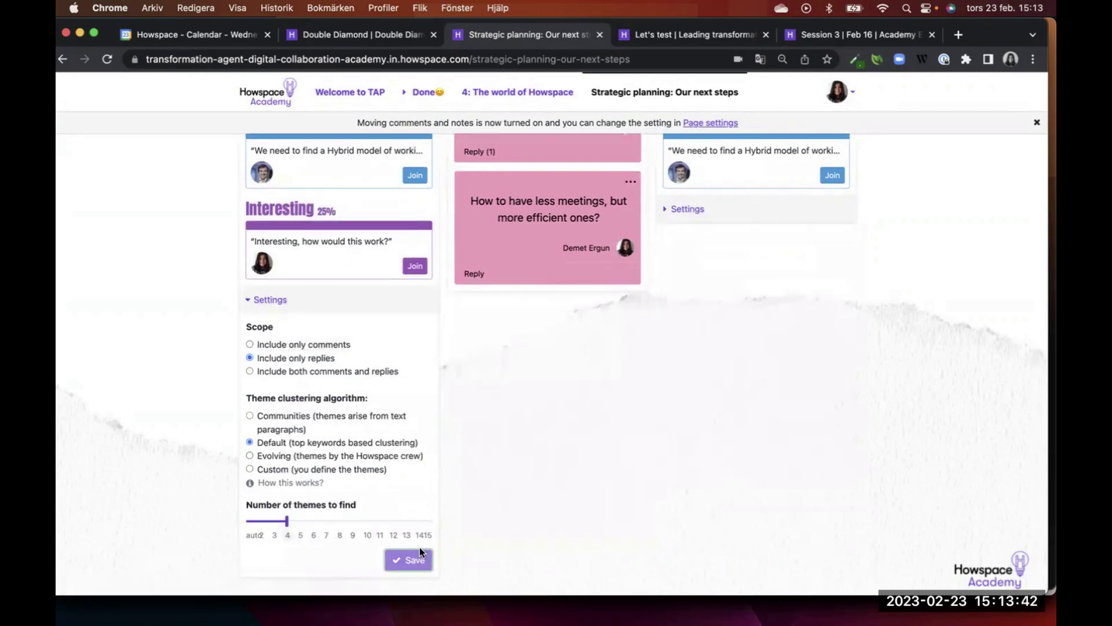
# Change the first-column theme cluster's view type to Word cloud, save it, and open the word cloud's settings
pyautogui.click(429, 168)
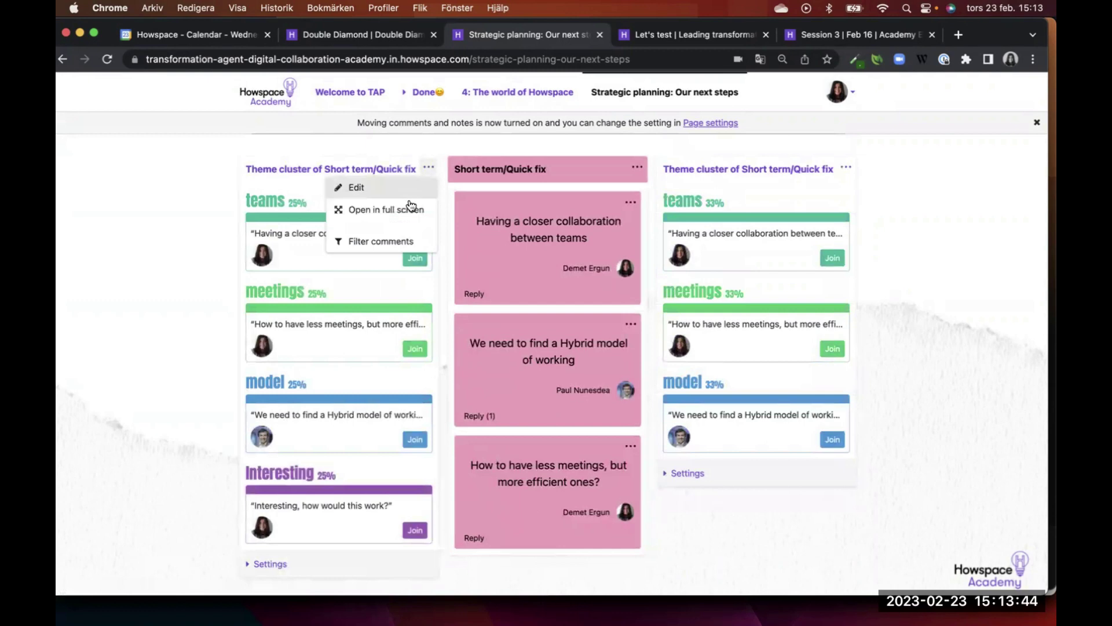
pyautogui.click(400, 187)
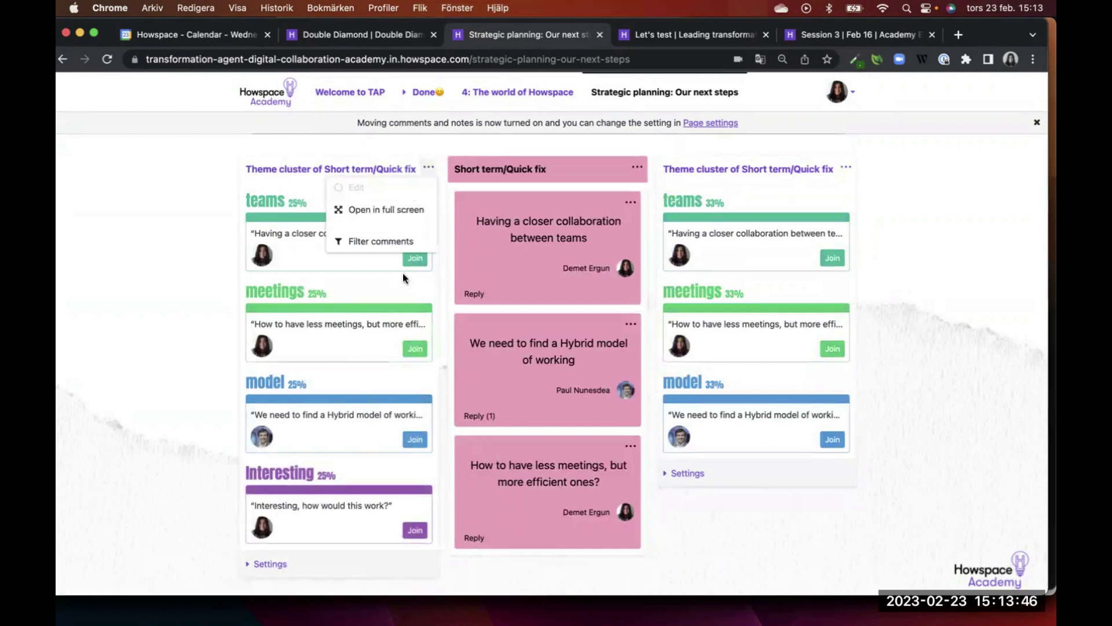
pyautogui.click(276, 398)
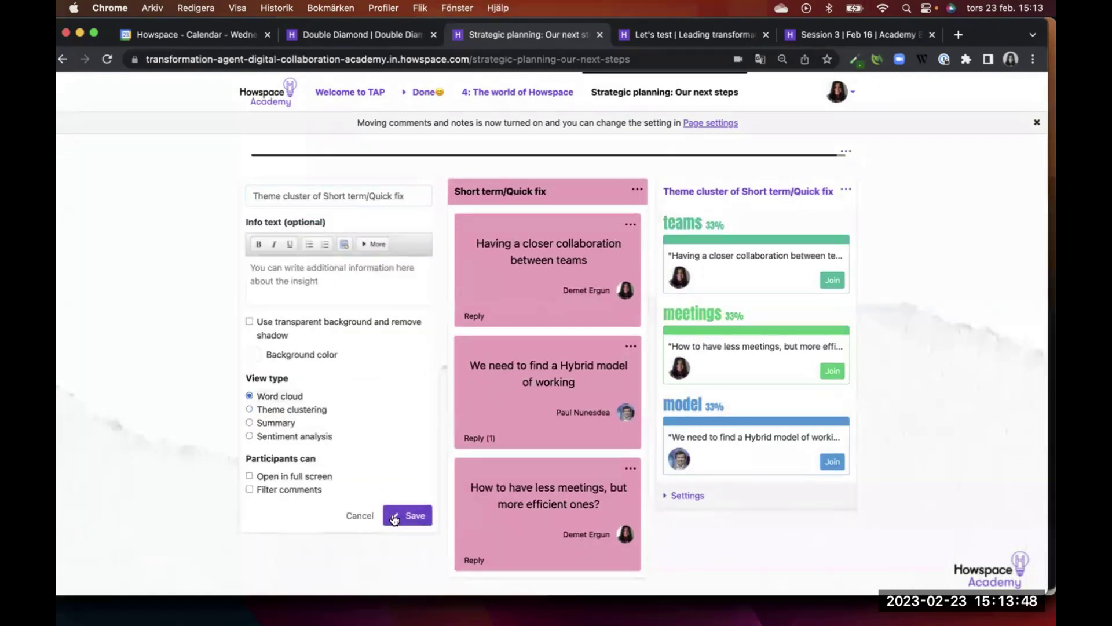
pyautogui.click(405, 515)
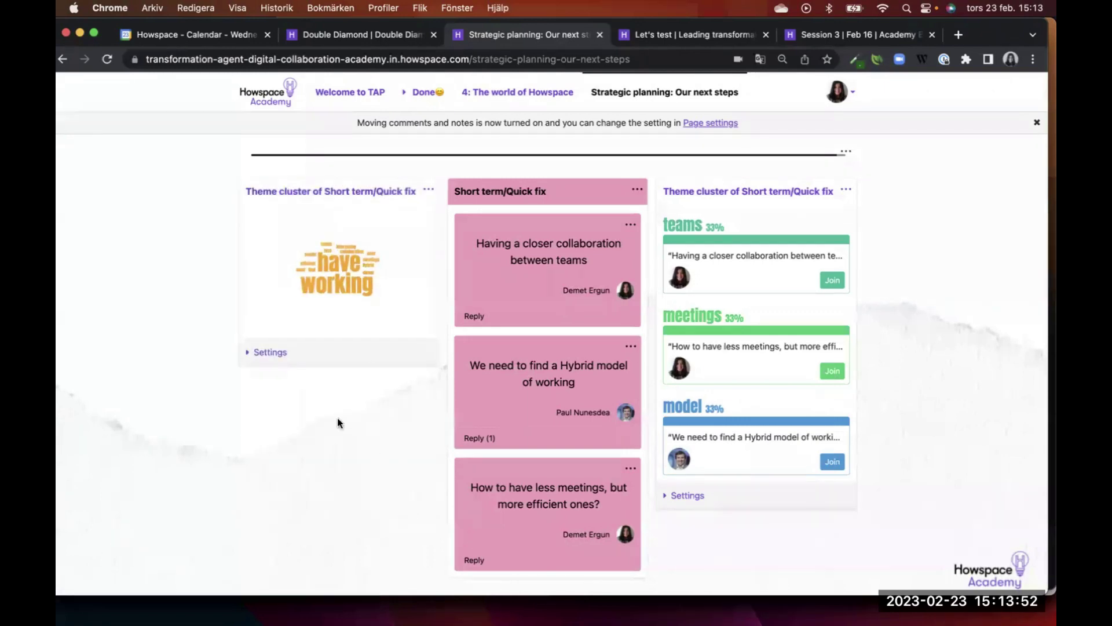
pyautogui.click(325, 366)
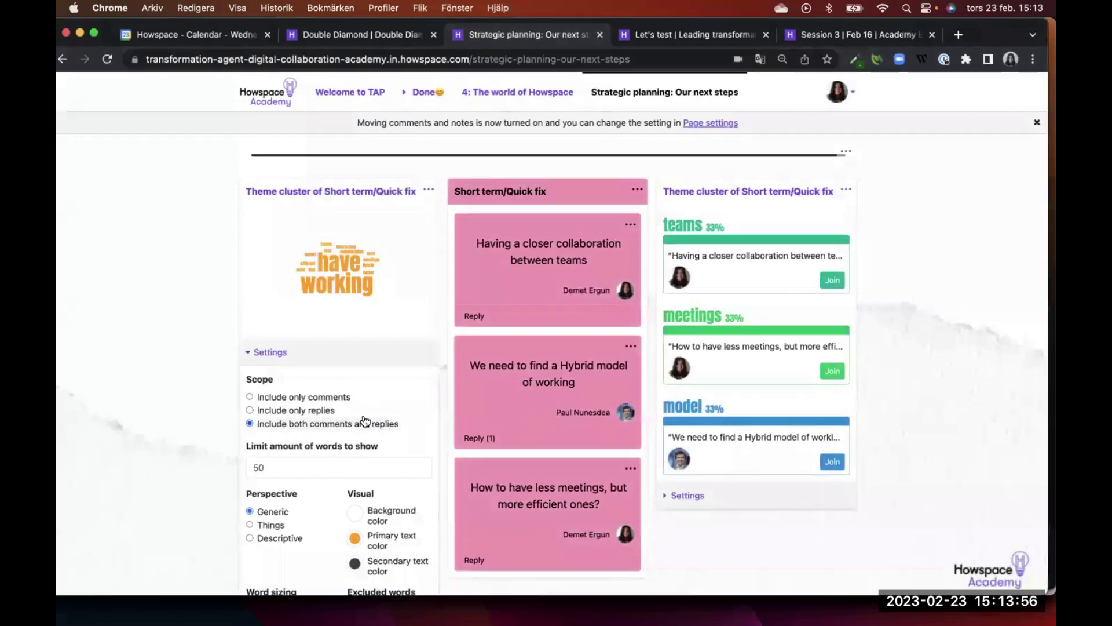
# Set the first-column word cloud's scope to "Include only replies" and save the setting
pyautogui.click(310, 410)
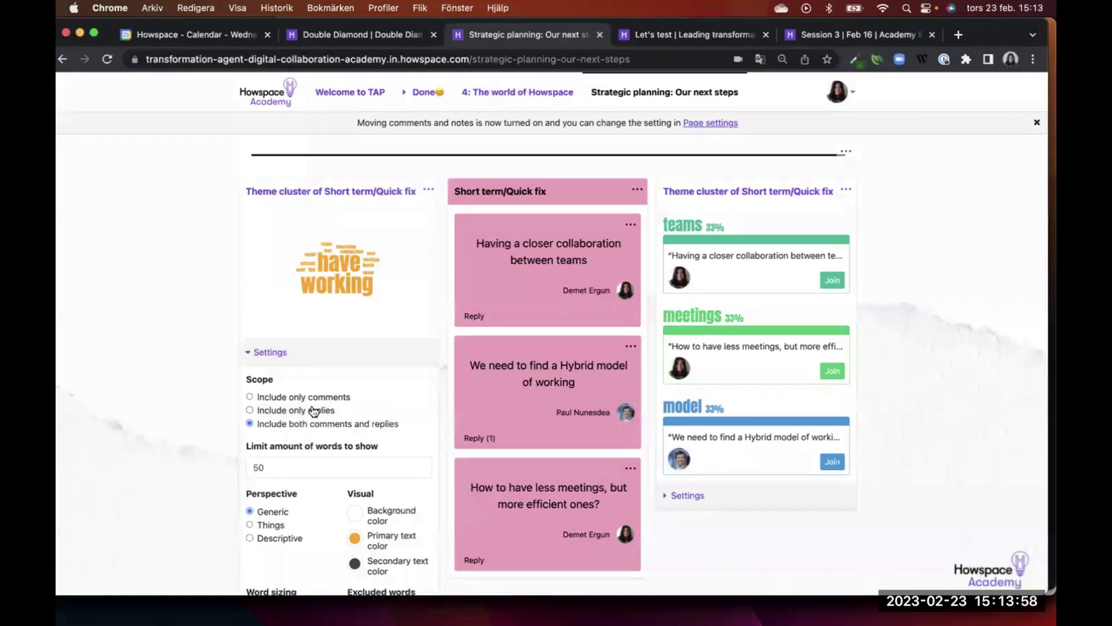
pyautogui.scroll(-3, 433, 499)
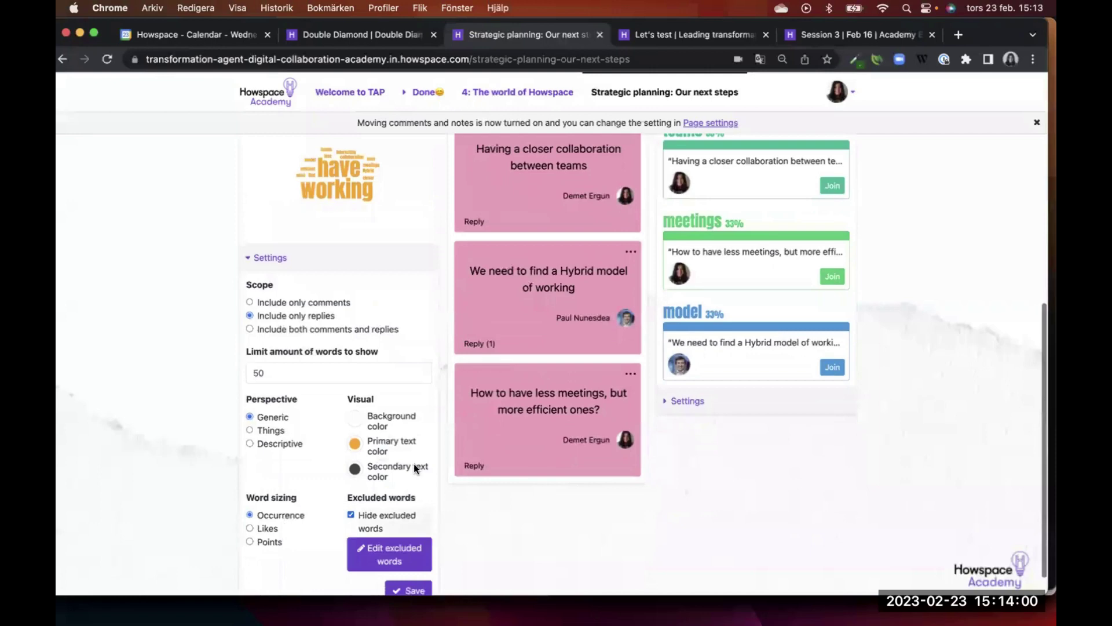
pyautogui.click(408, 589)
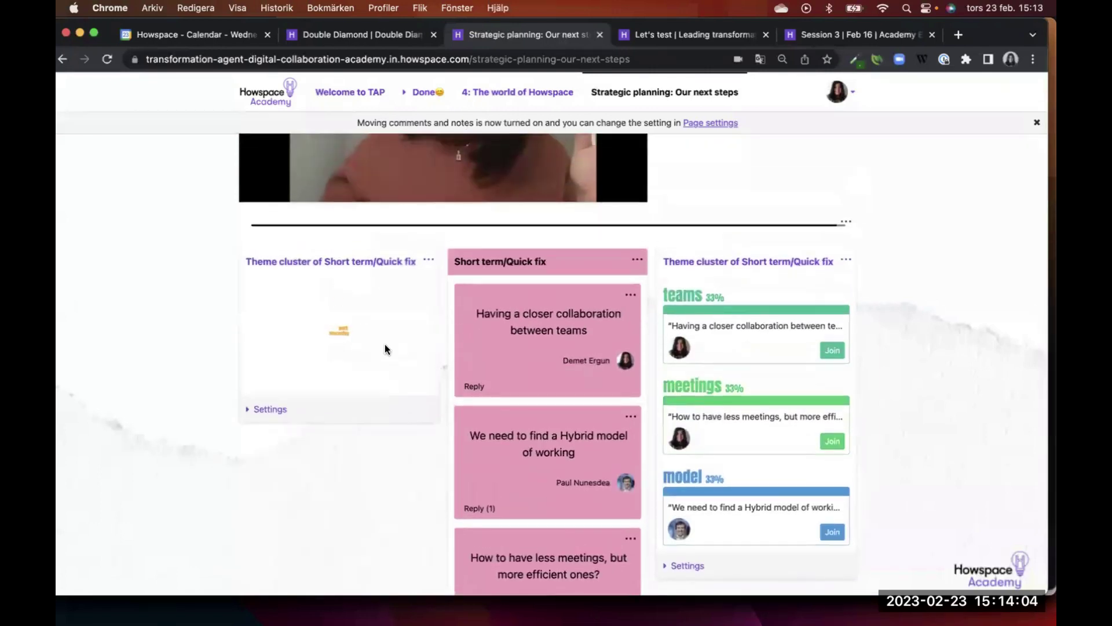
# Copy the Hybrid model note's reply "Interesting, how would this work?" and publish it as a reply to "Having a closer collaboration between teams"
pyautogui.click(483, 510)
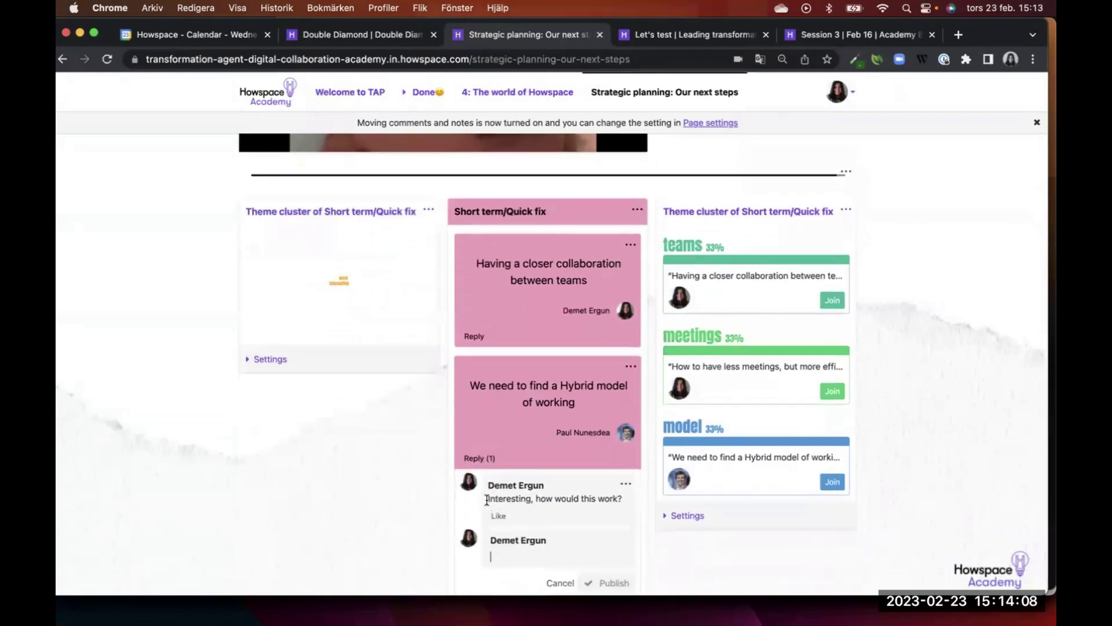
pyautogui.moveTo(487, 499); pyautogui.dragTo(624, 498)
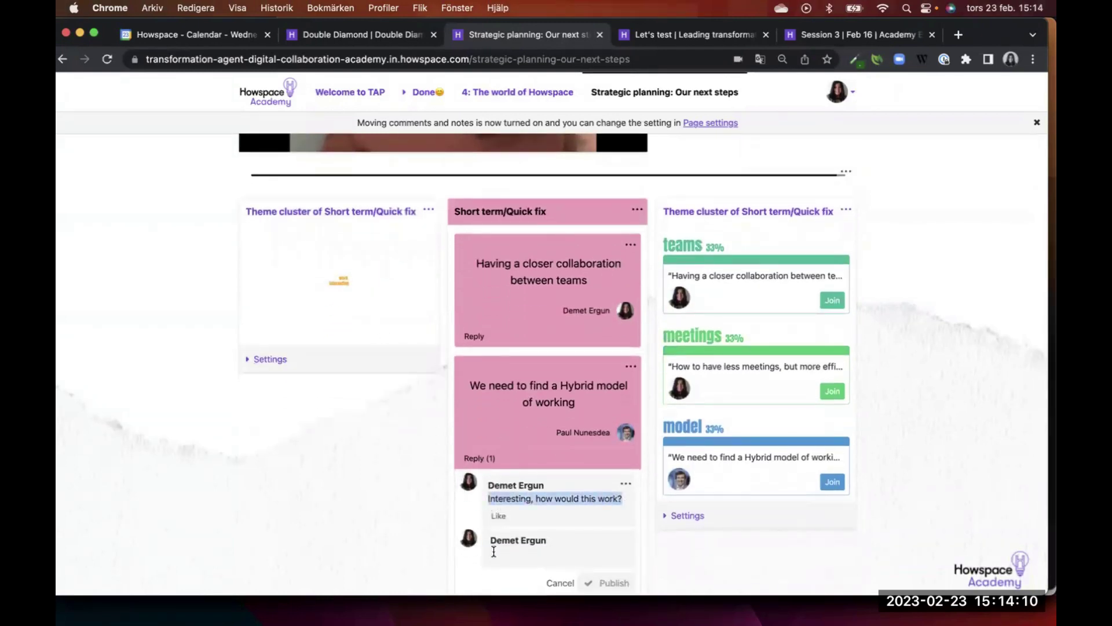
pyautogui.write('Interesting, how would this work?')
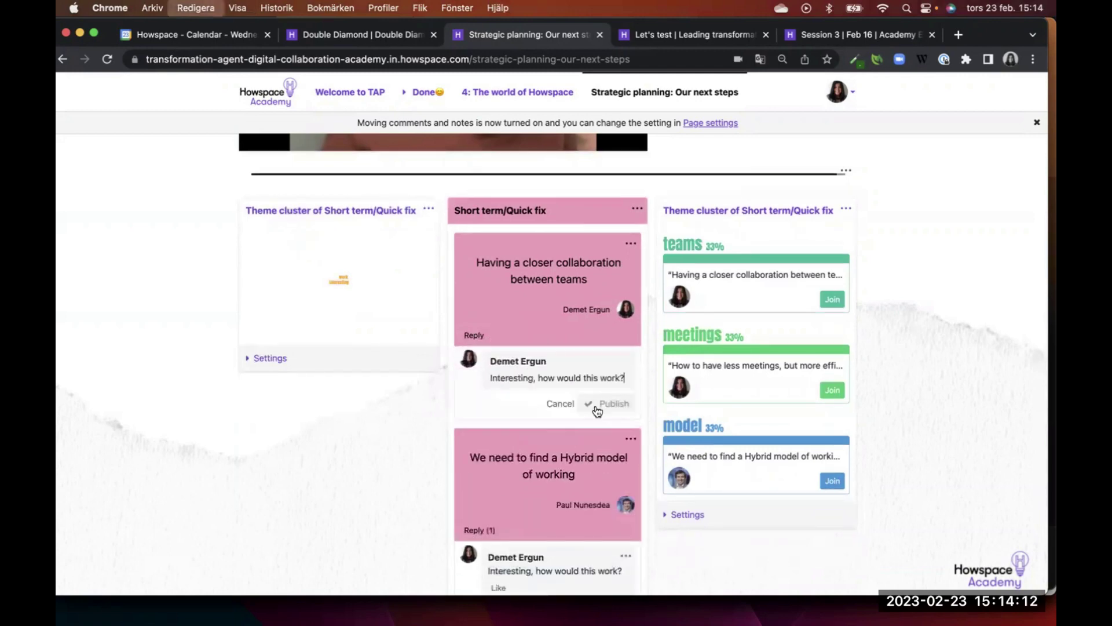
pyautogui.click(606, 404)
# Examine the replies under the sticky notes alongside the replies-only word cloud and the third-column theme cluster
pyautogui.scroll(-2, 589, 467)
pyautogui.scroll(-2, 588, 489)
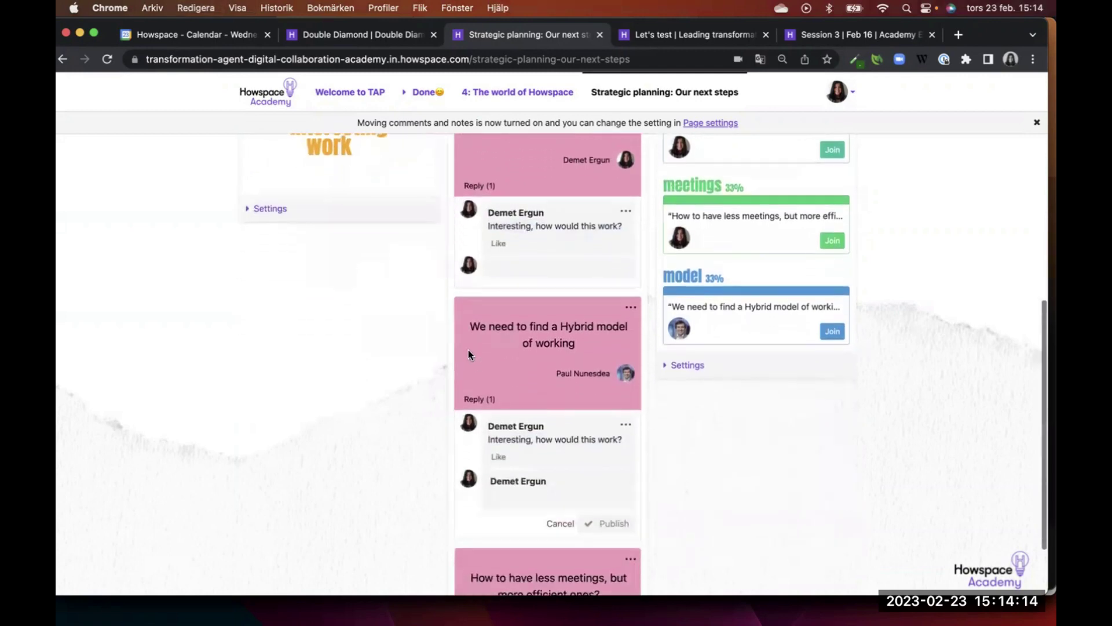
pyautogui.scroll(3, 468, 350)
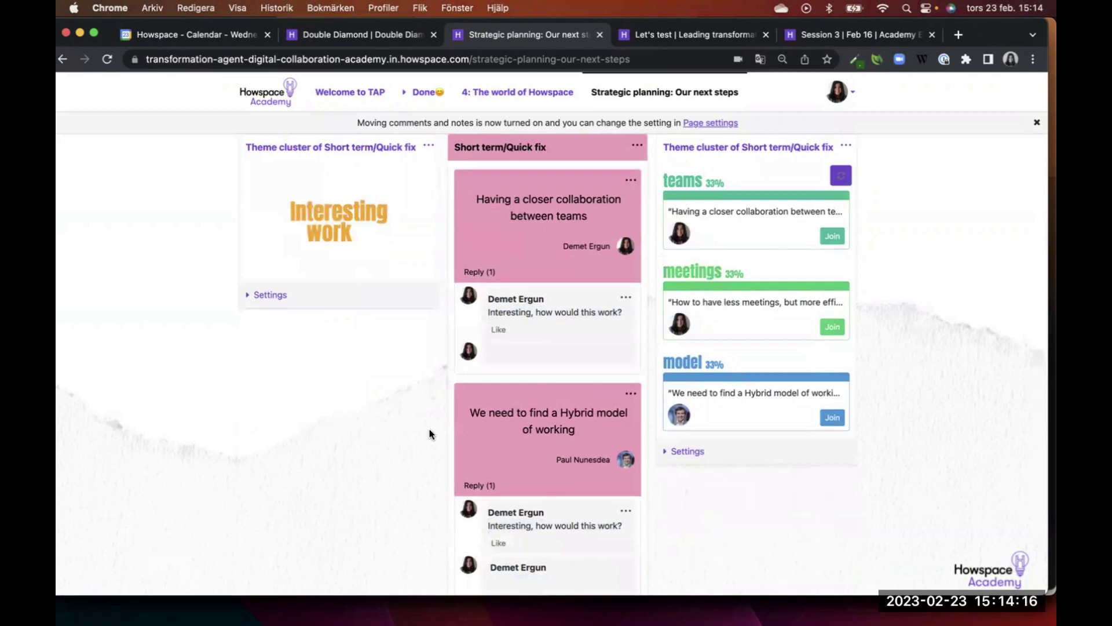
pyautogui.scroll(3, 523, 303)
pyautogui.scroll(-4, 545, 290)
pyautogui.scroll(3, 626, 302)
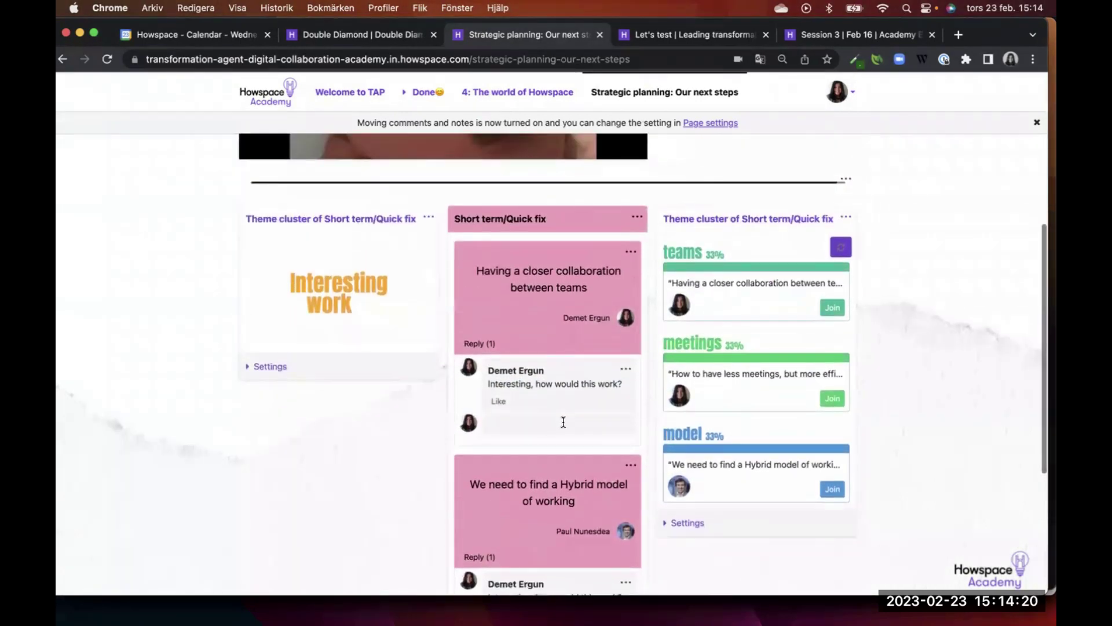
pyautogui.scroll(-2, 600, 401)
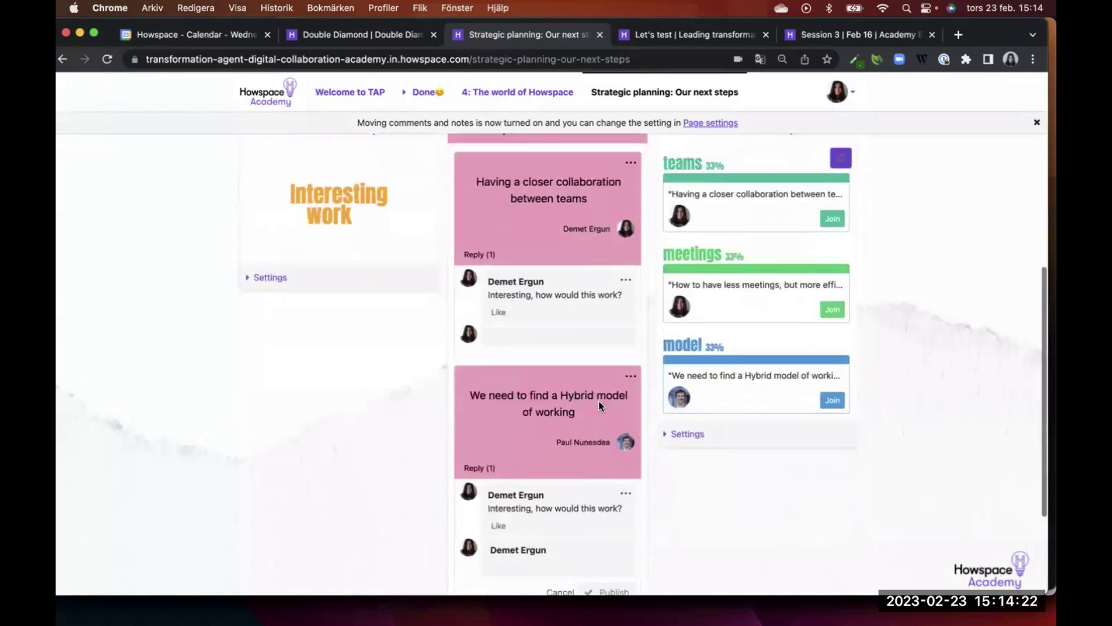
pyautogui.scroll(2, 861, 205)
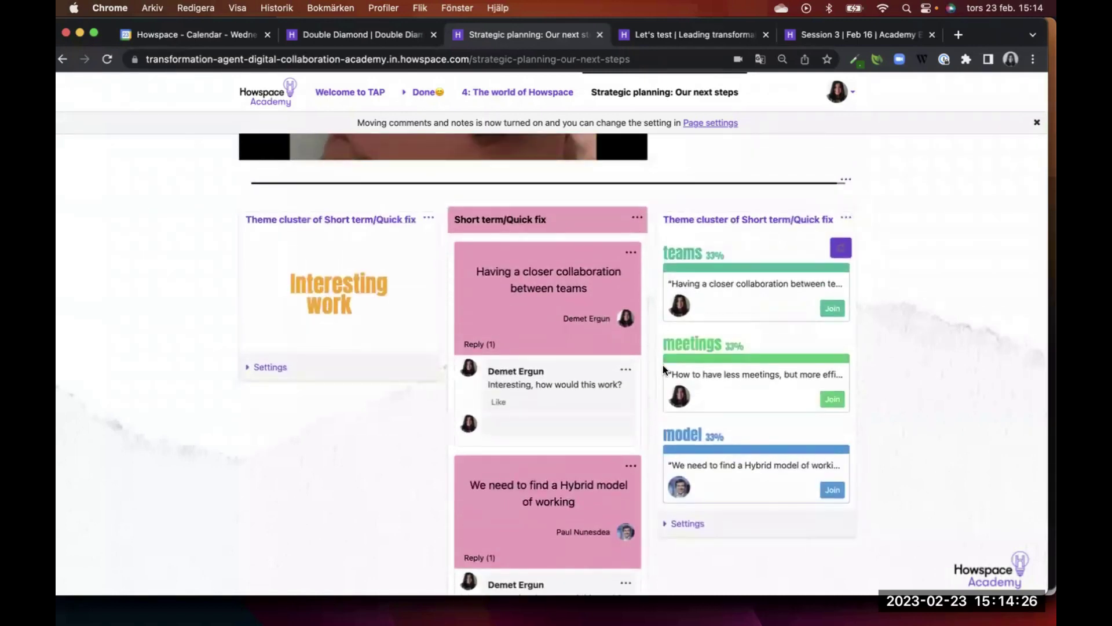
pyautogui.scroll(-1, 659, 279)
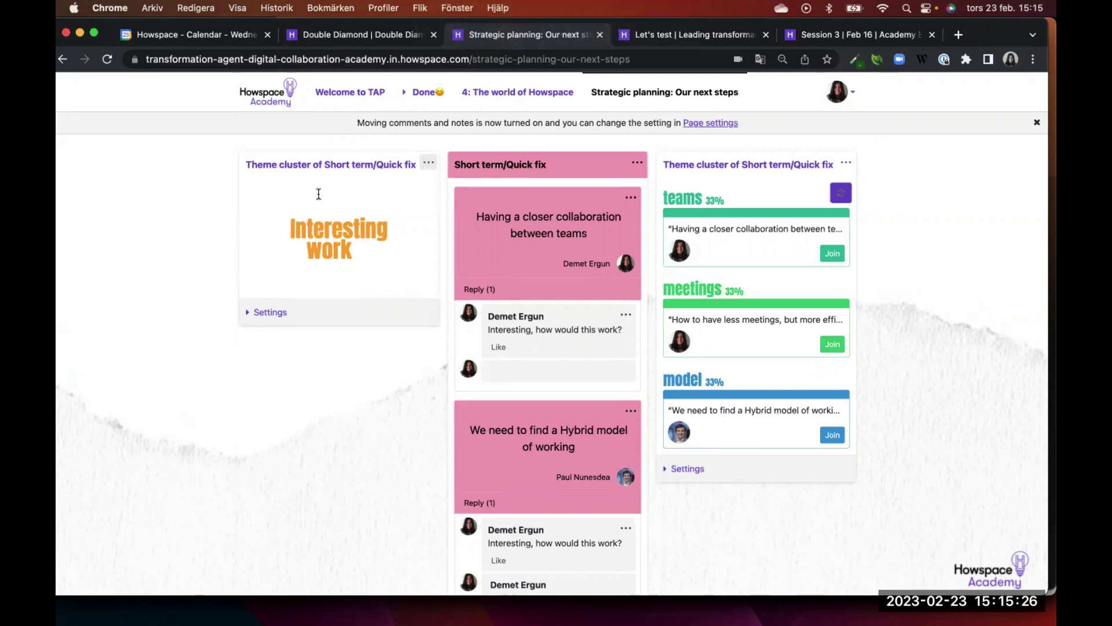
# Change the first-column word cloud's perspective to Things and save the setting
pyautogui.click(427, 163)
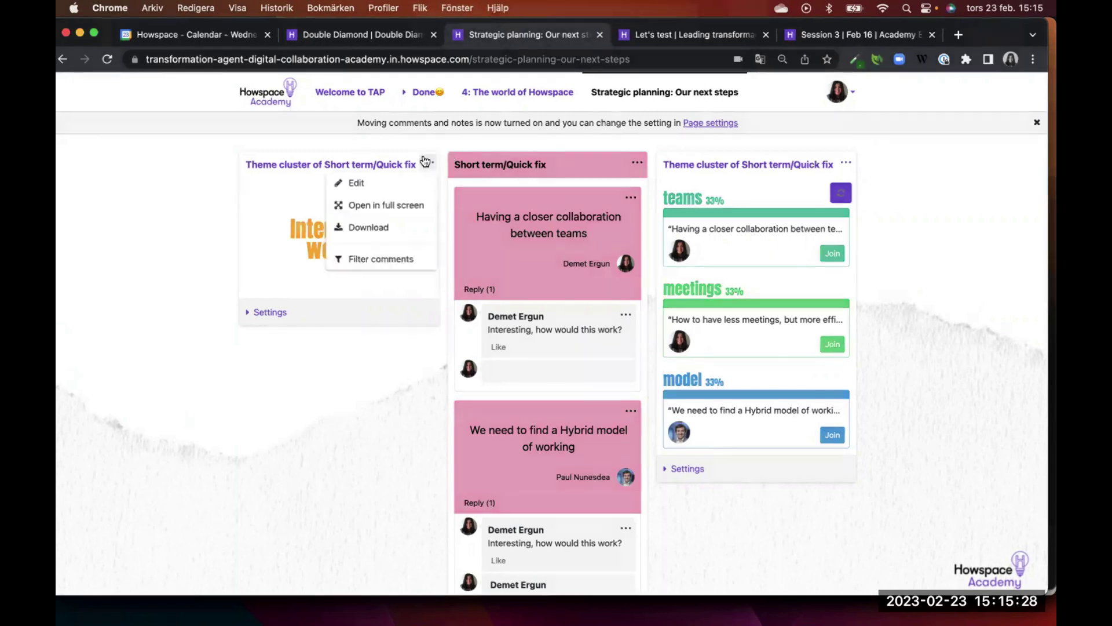
pyautogui.click(284, 322)
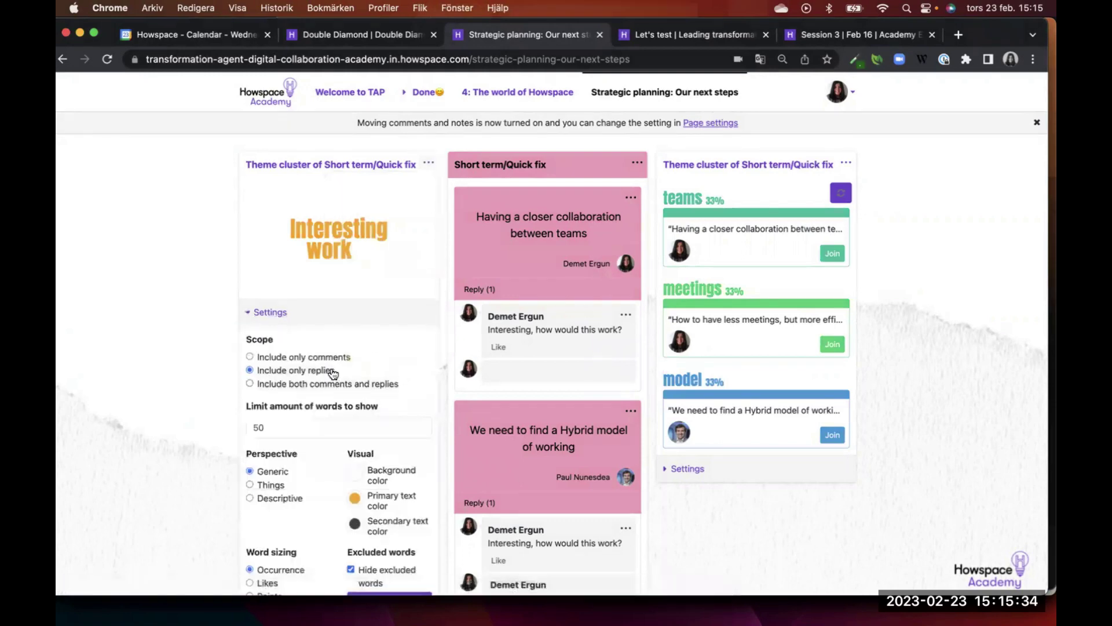
pyautogui.scroll(-2, 267, 427)
pyautogui.click(268, 429)
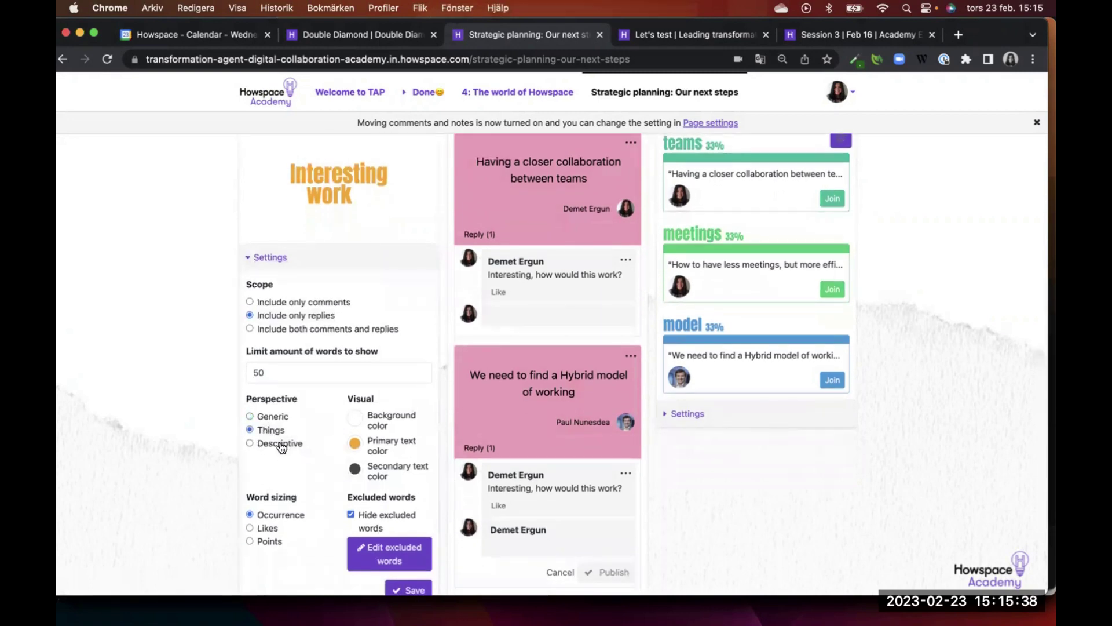
pyautogui.scroll(-1, 282, 448)
pyautogui.scroll(-4, 281, 448)
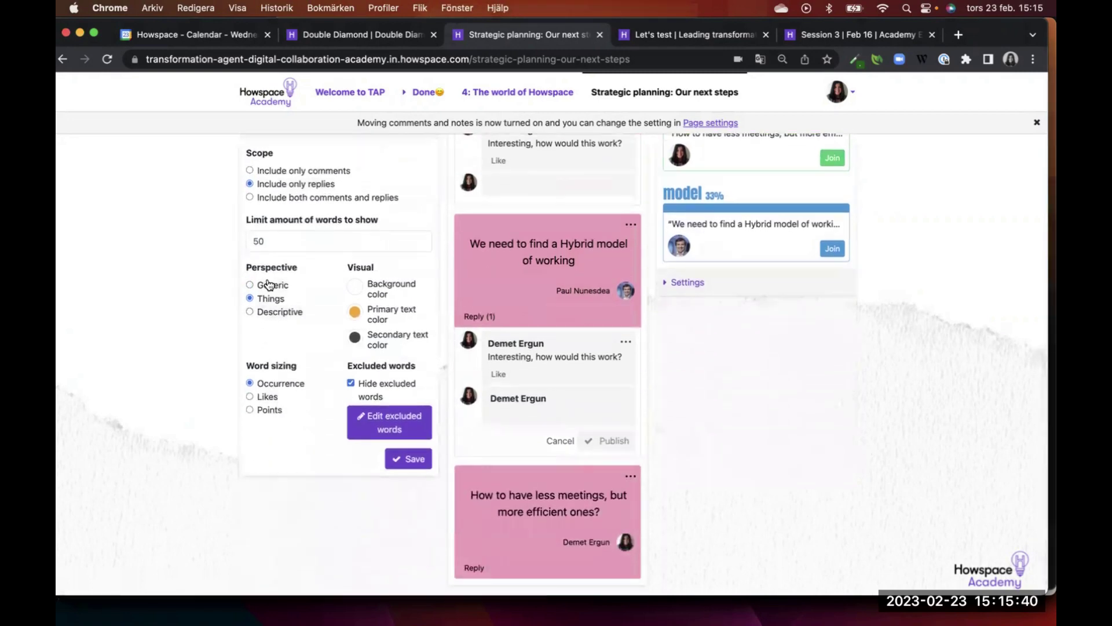
pyautogui.click(409, 459)
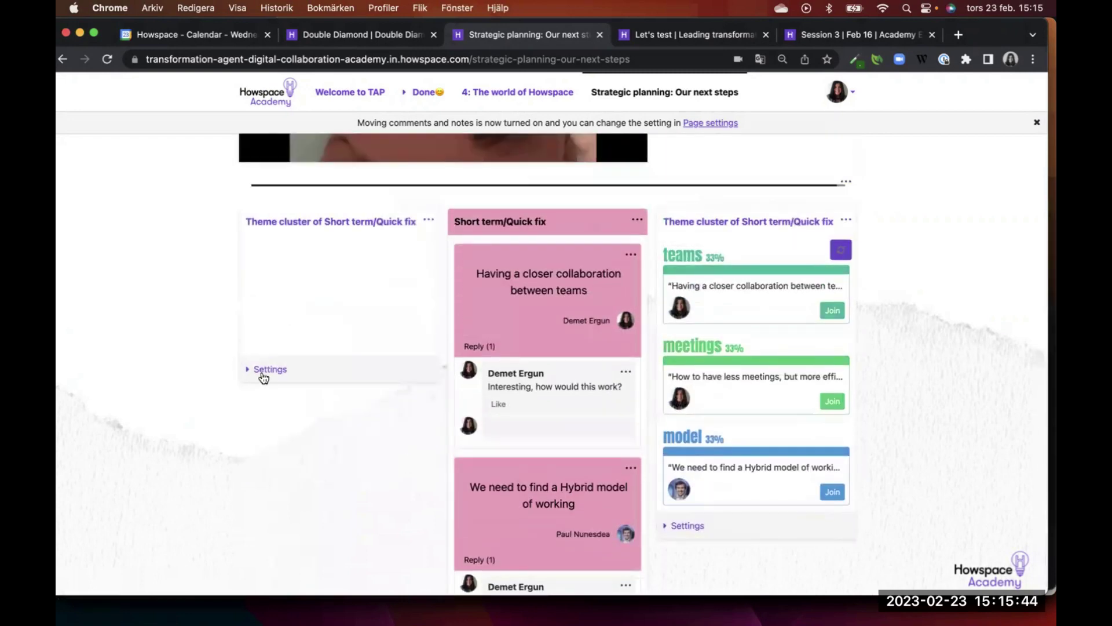
# Set the first-column word cloud's perspective to Generic and its word sizing to Likes, save, and view the resulting cloud
pyautogui.click(266, 370)
pyautogui.scroll(-4, 267, 348)
pyautogui.click(269, 310)
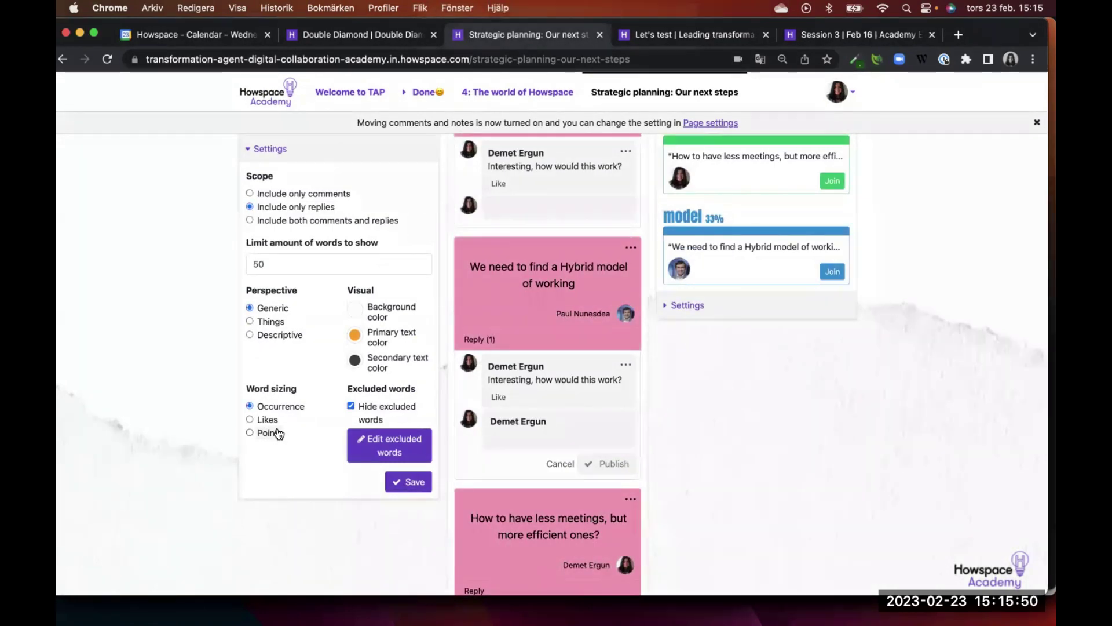
pyautogui.click(278, 420)
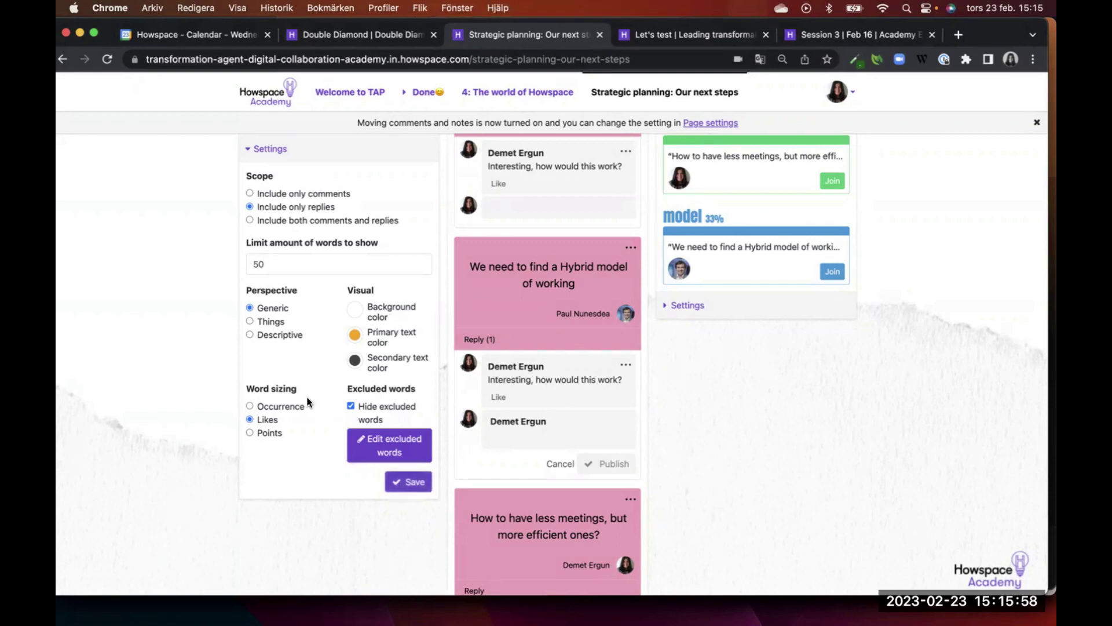
pyautogui.click(426, 482)
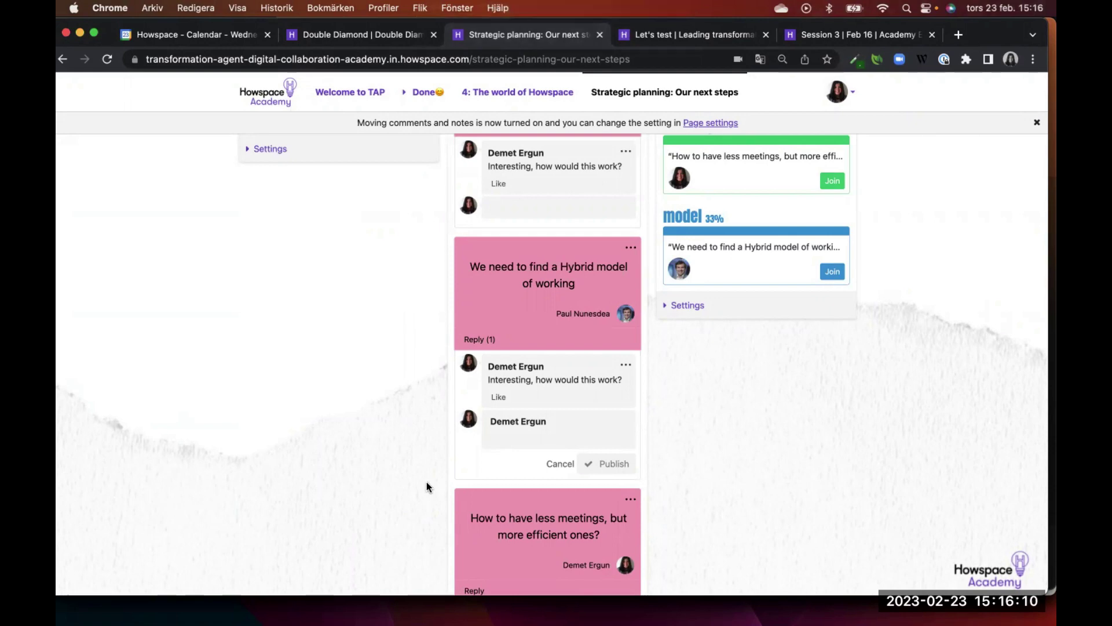
pyautogui.scroll(1, 406, 466)
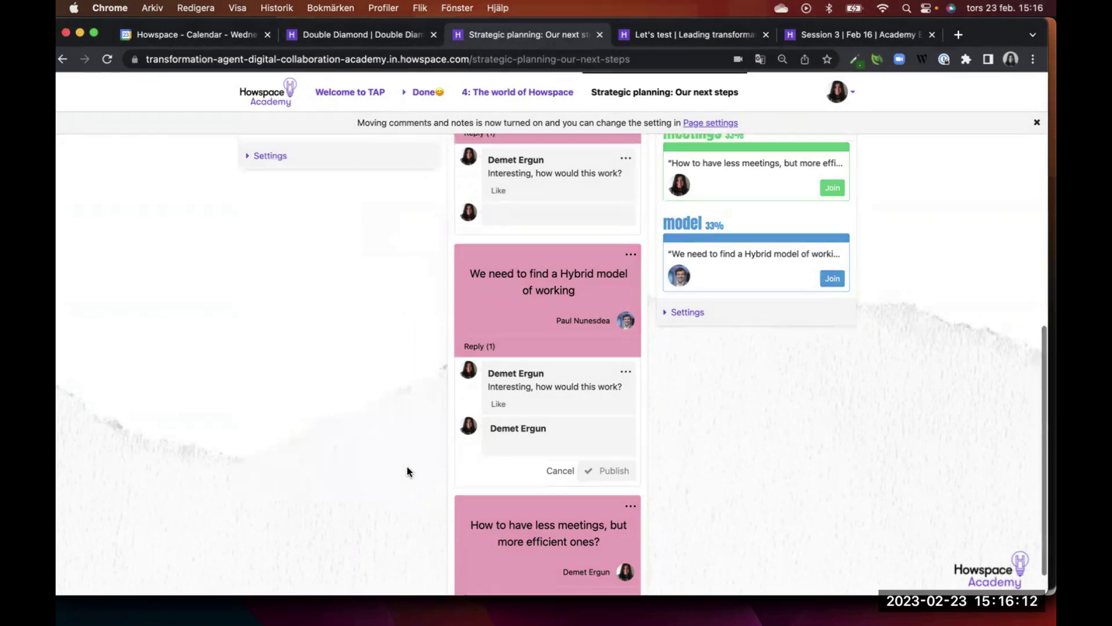
pyautogui.scroll(5, 407, 466)
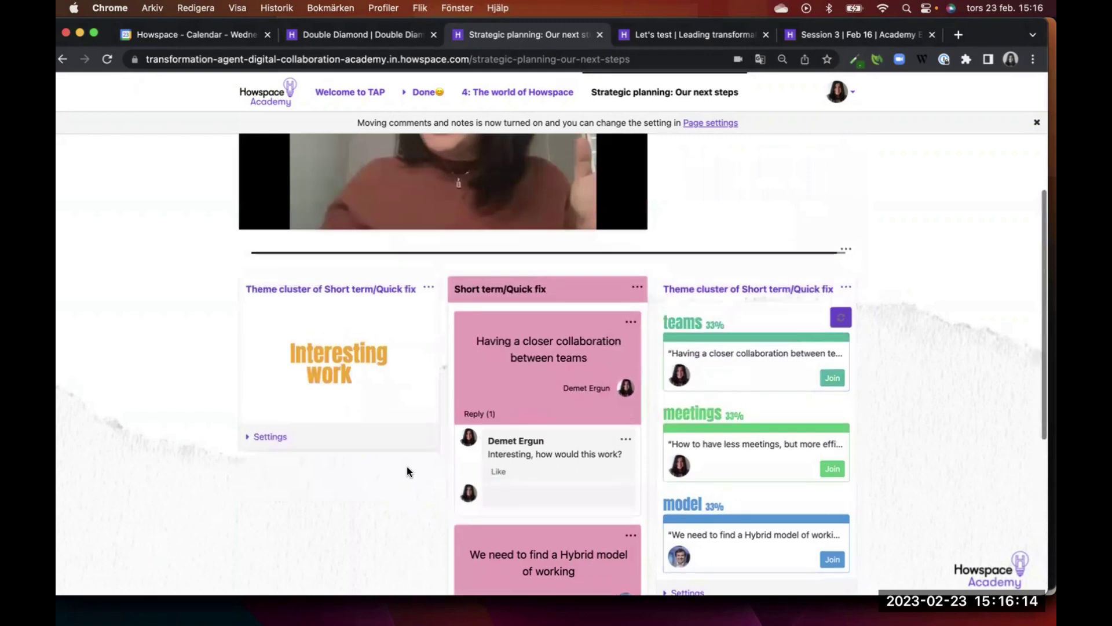